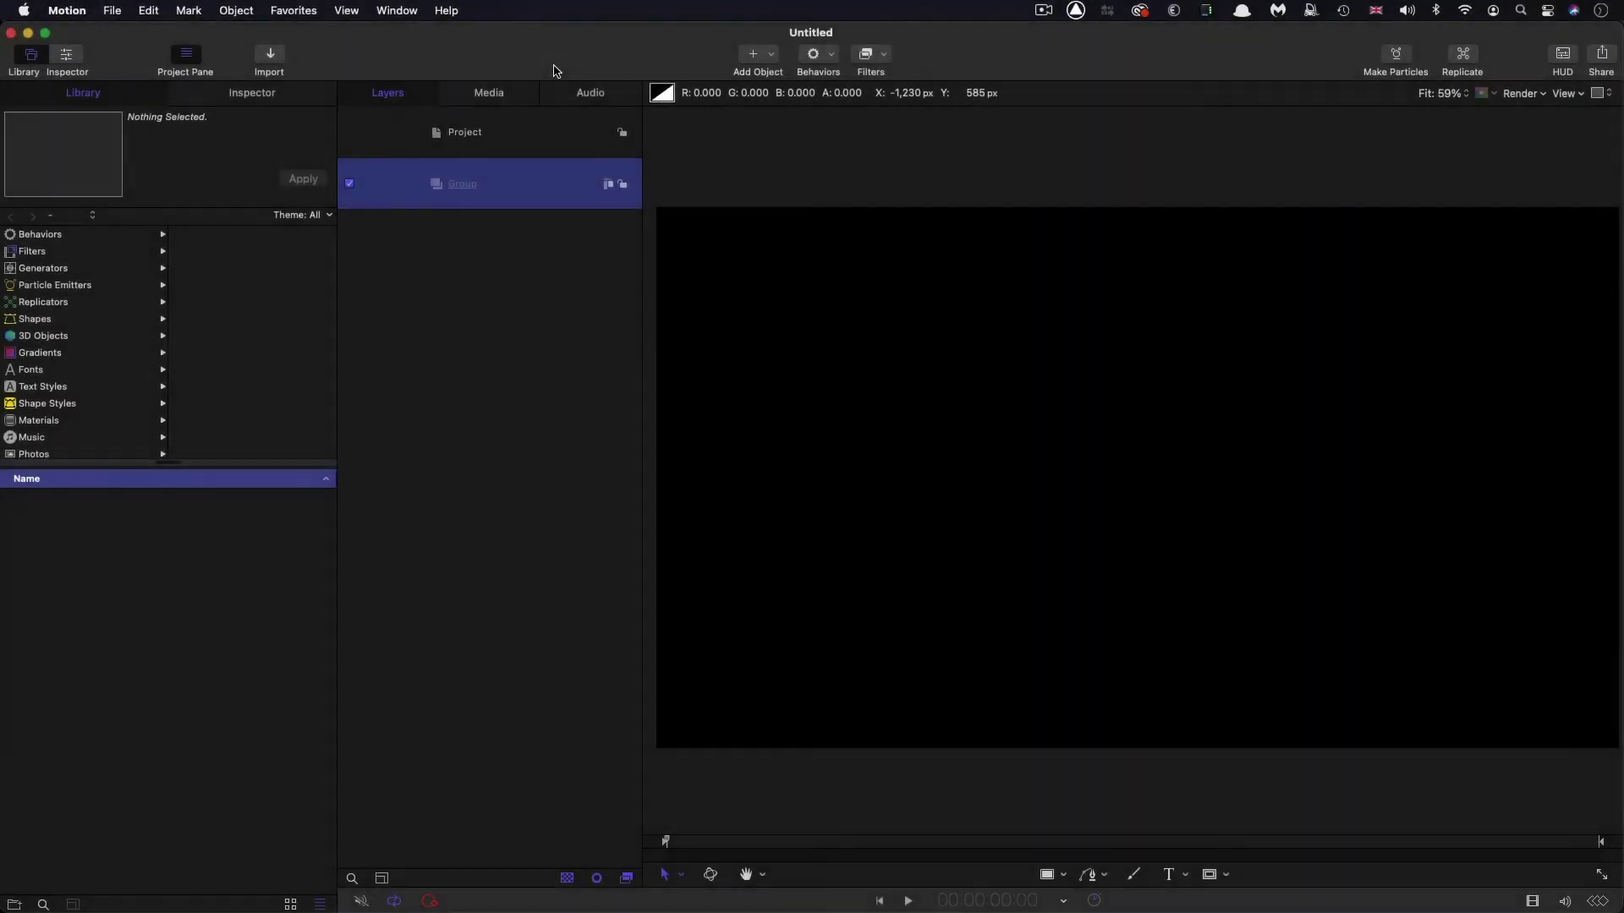
Confirm the 1920×1080, 24 fps project properties, then show the Group layer's transform and blending settings.
{"action": "key", "text": "super+3"}
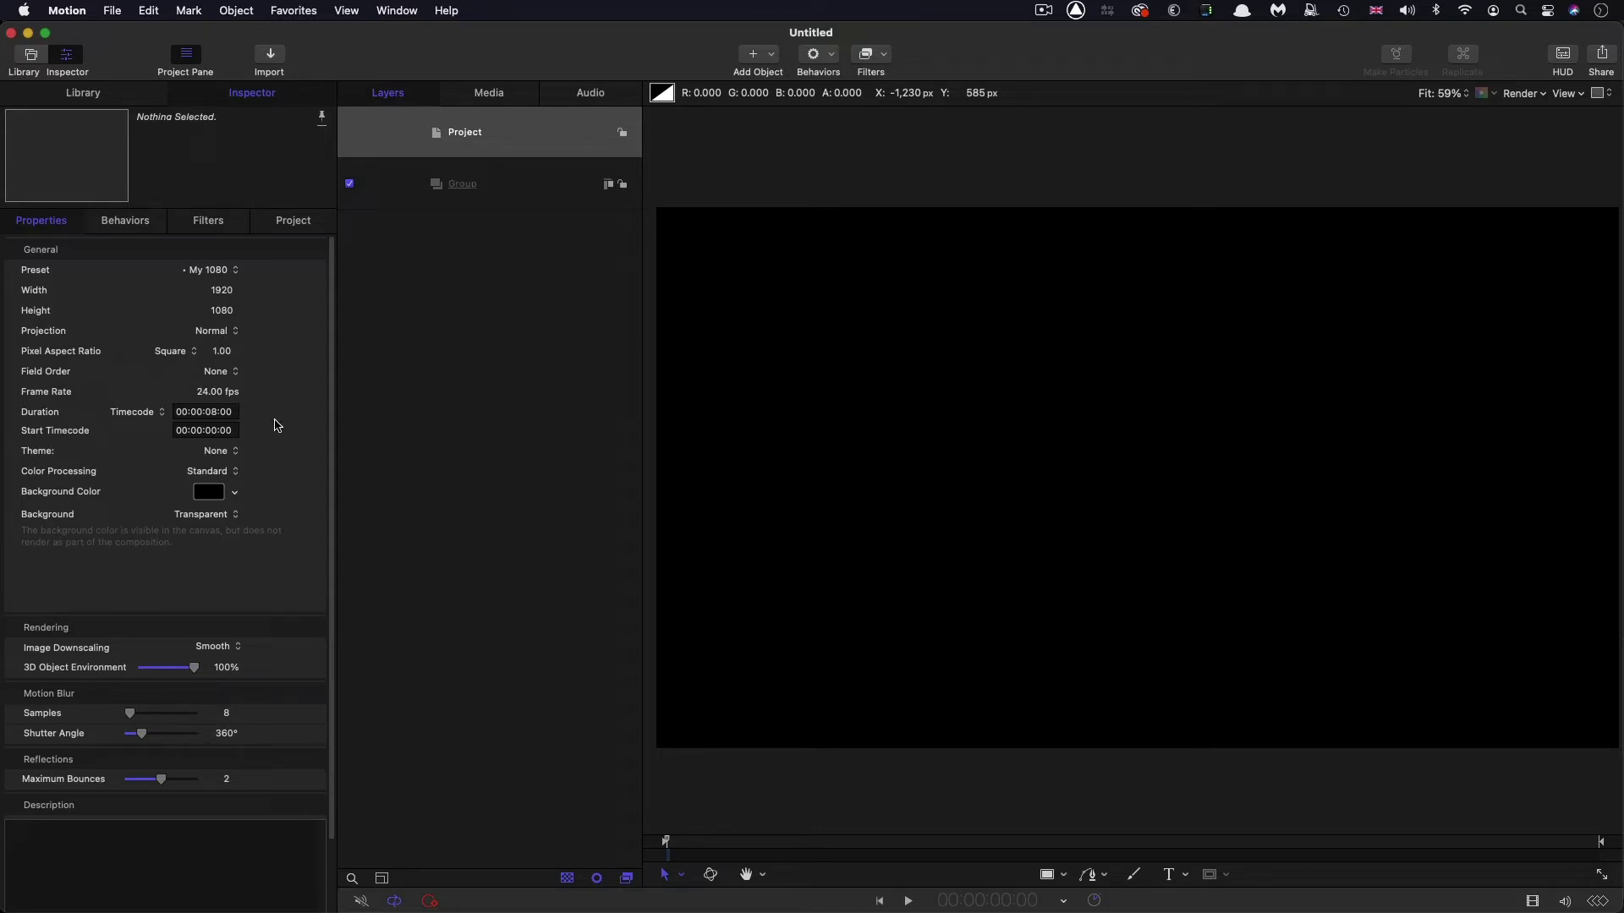
{"action": "left_click", "coordinate": [504, 188]}
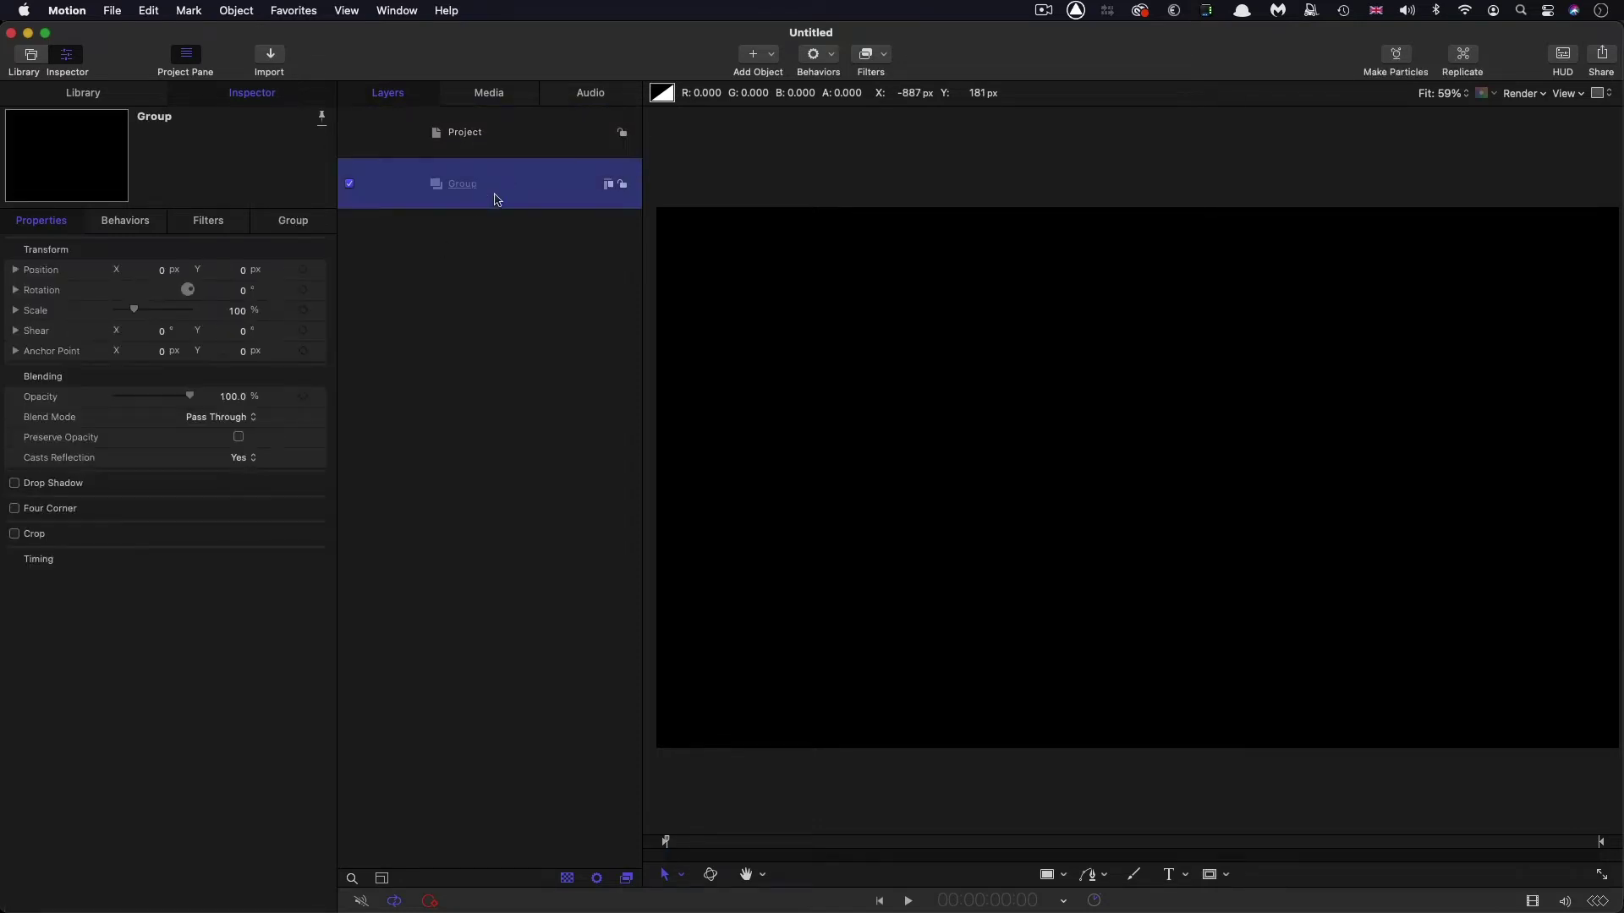
Import DirtyGlass.jpg into the Group.
{"action": "left_click", "coordinate": [270, 56]}
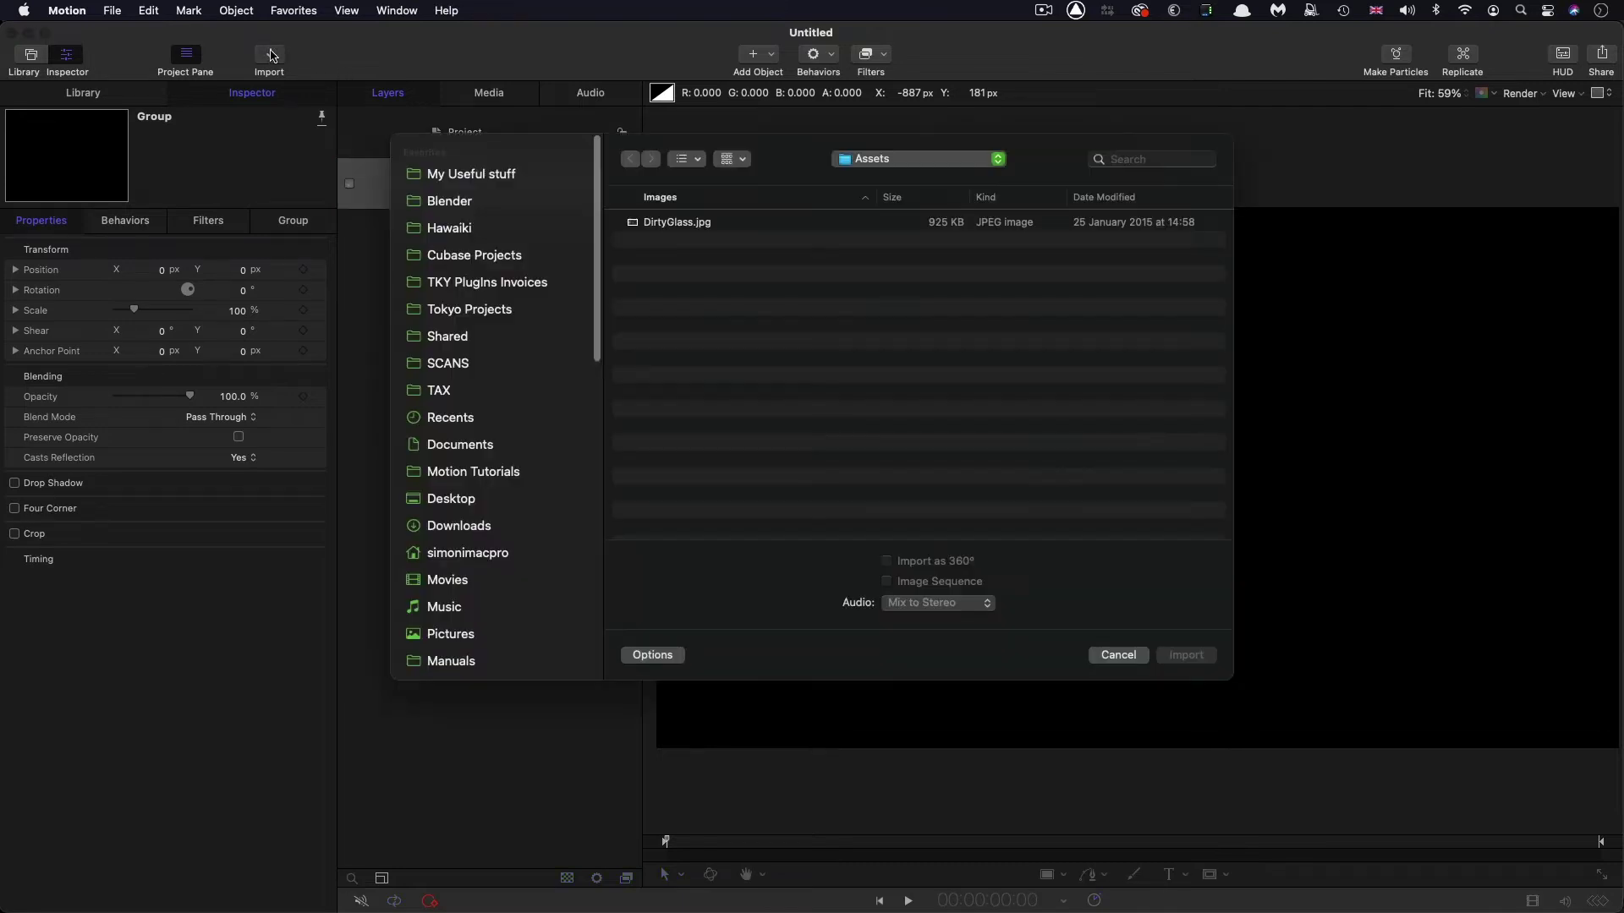
{"action": "left_click", "coordinate": [699, 222]}
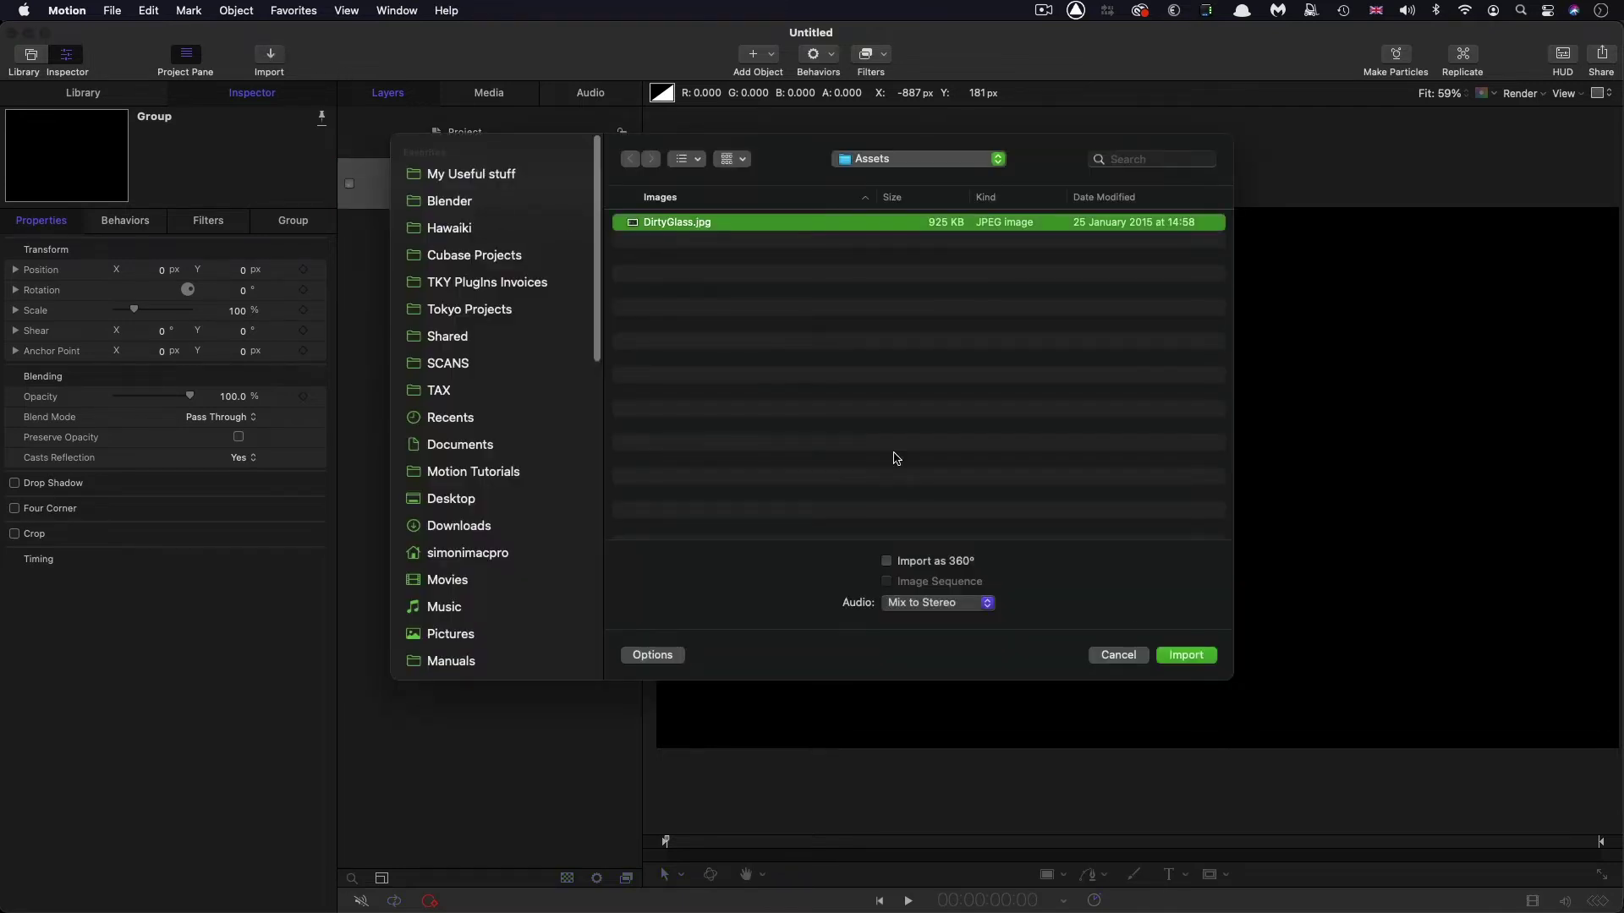
{"action": "left_click", "coordinate": [1187, 655]}
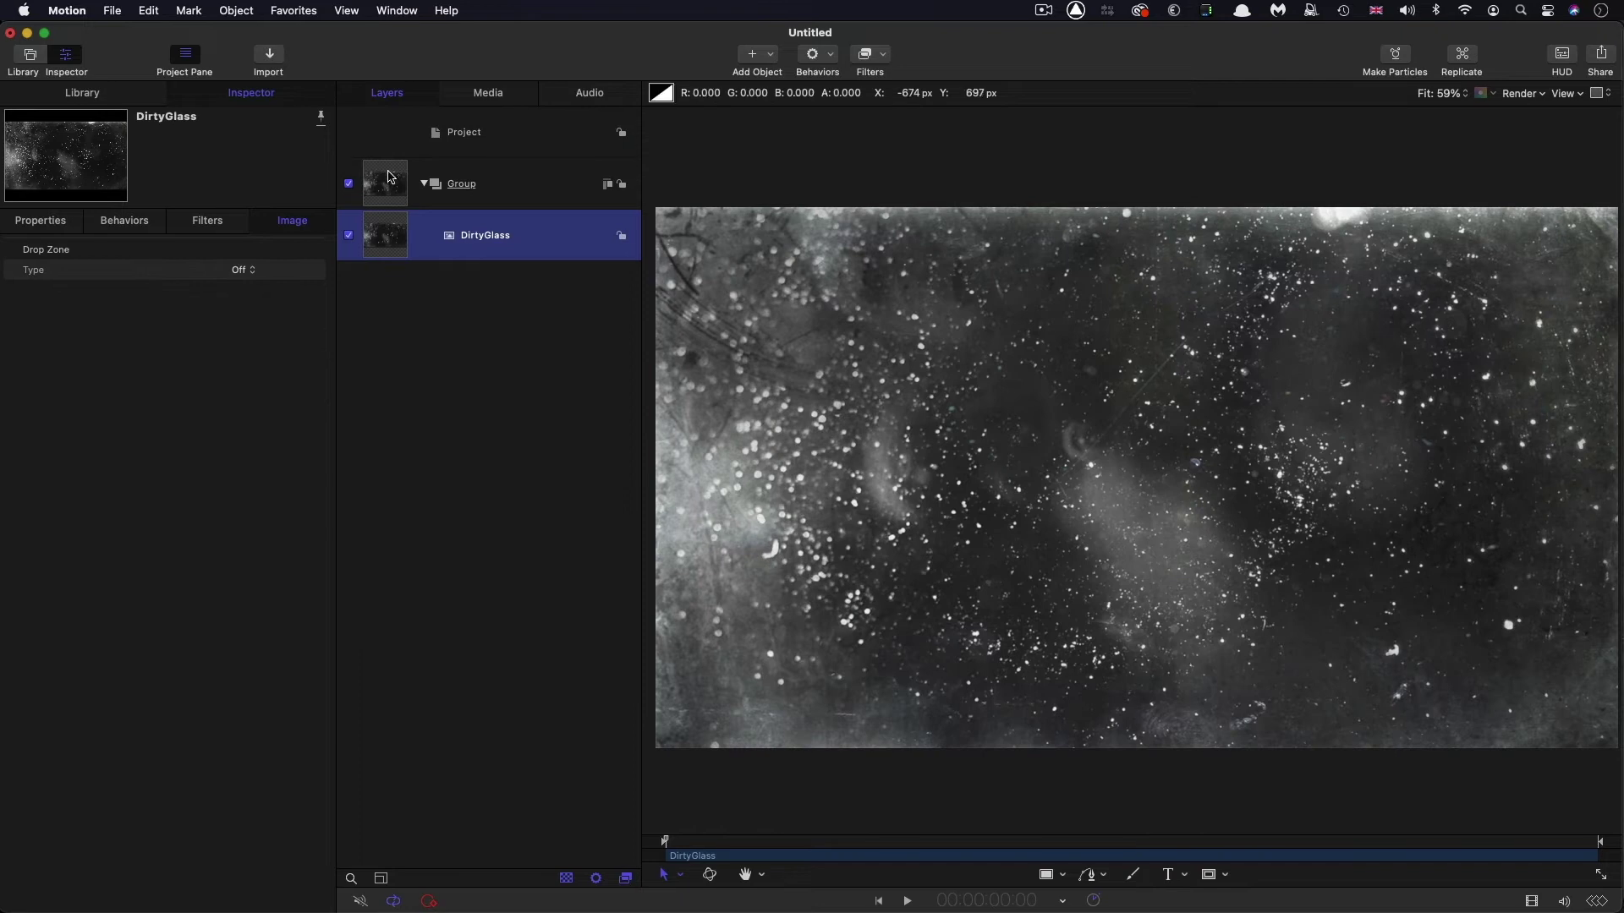
Convert the Group to a 3D group and select the DirtyGlass layer.
{"action": "left_click", "coordinate": [391, 176]}
{"action": "right_click", "coordinate": [390, 175]}
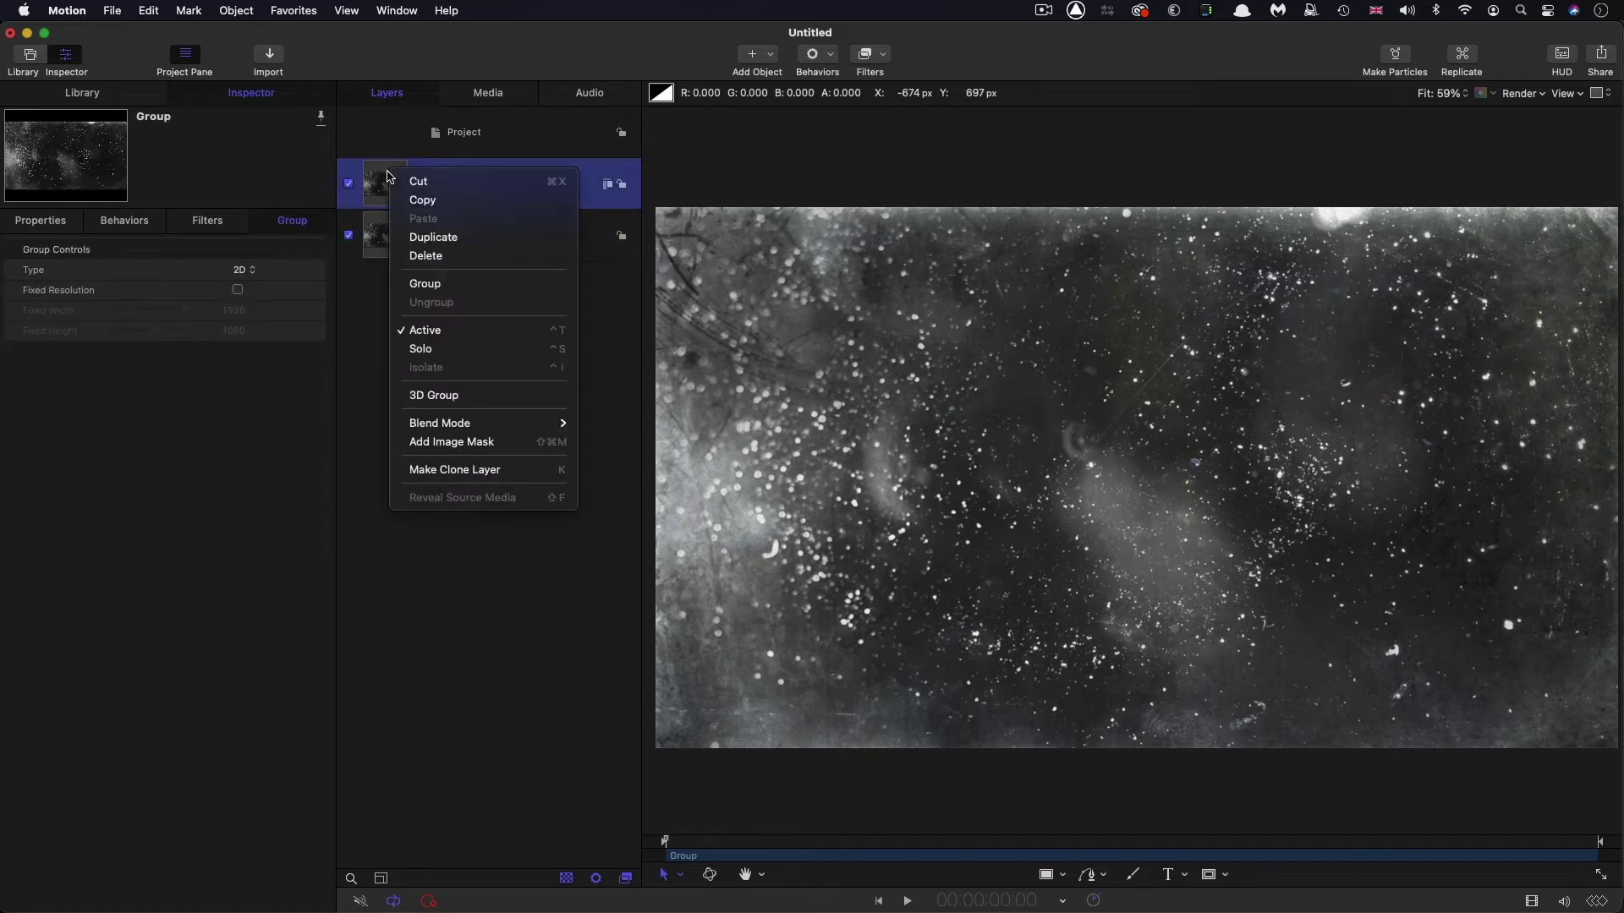
{"action": "left_click", "coordinate": [454, 398]}
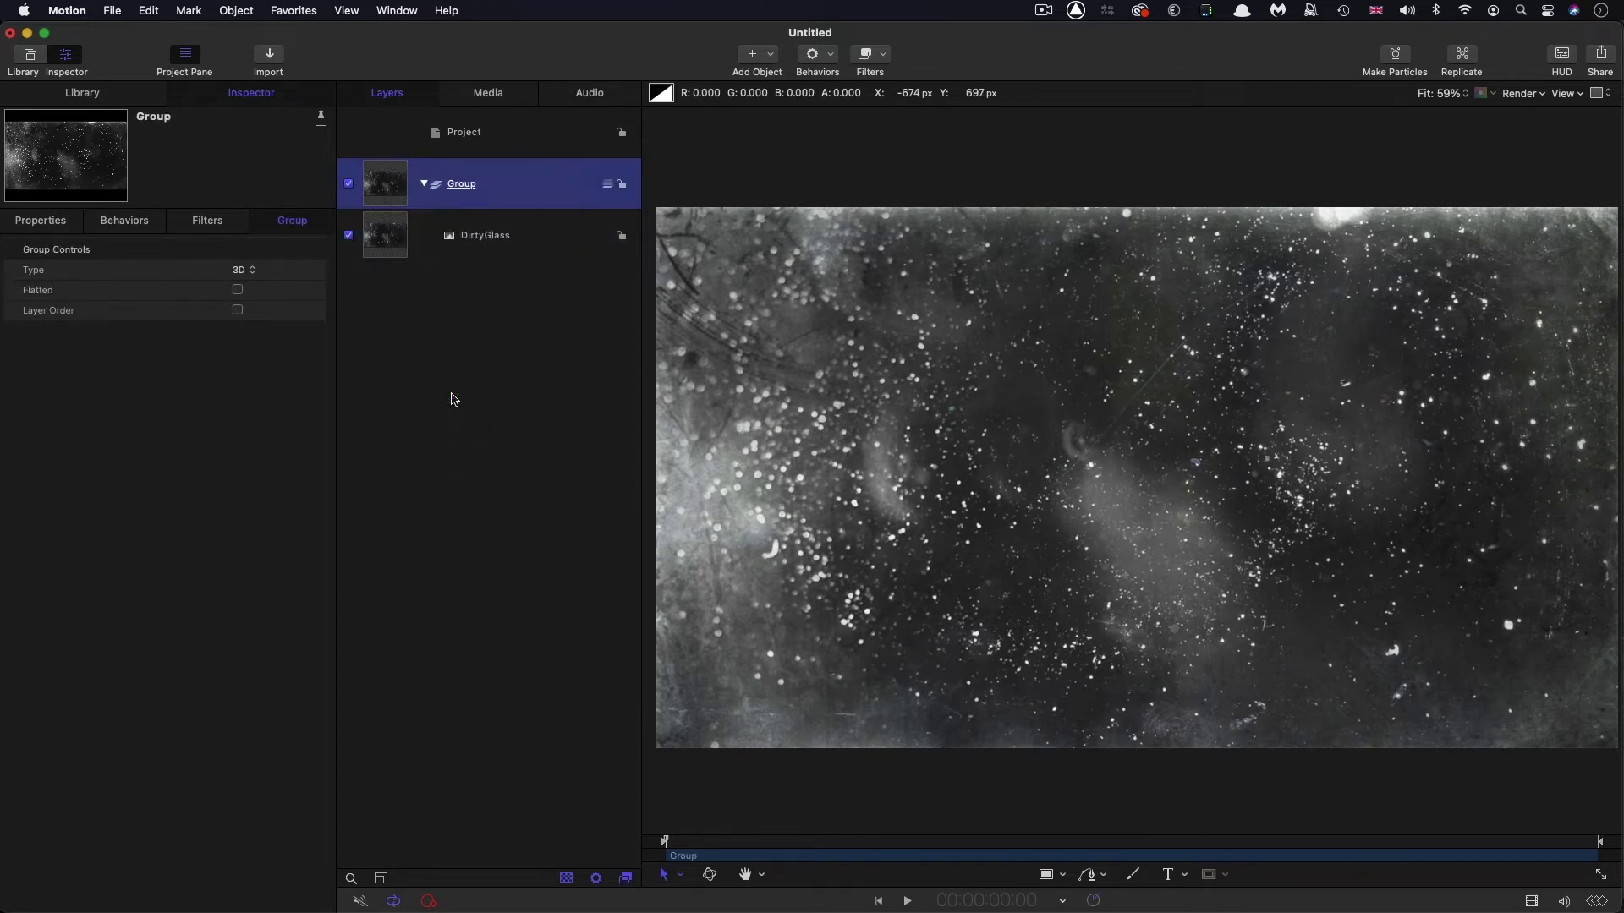
{"action": "left_click", "coordinate": [382, 234]}
Add a Color > Levels filter to DirtyGlass and lower its output white to darken it.
{"action": "left_click", "coordinate": [879, 53]}
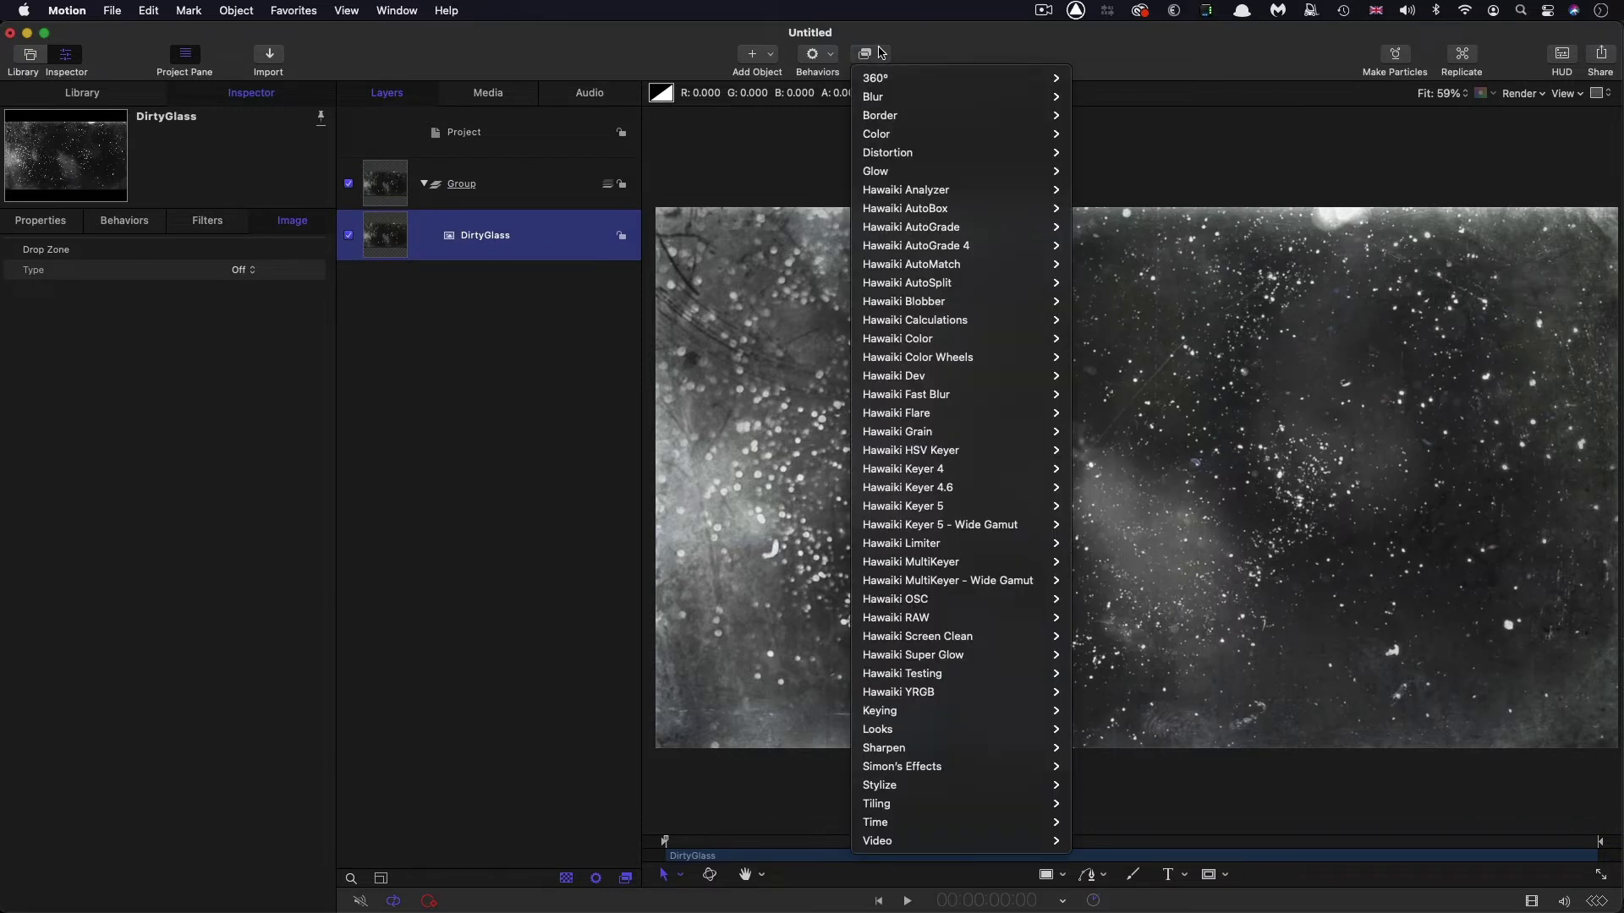
{"action": "mouse_move", "coordinate": [956, 133]}
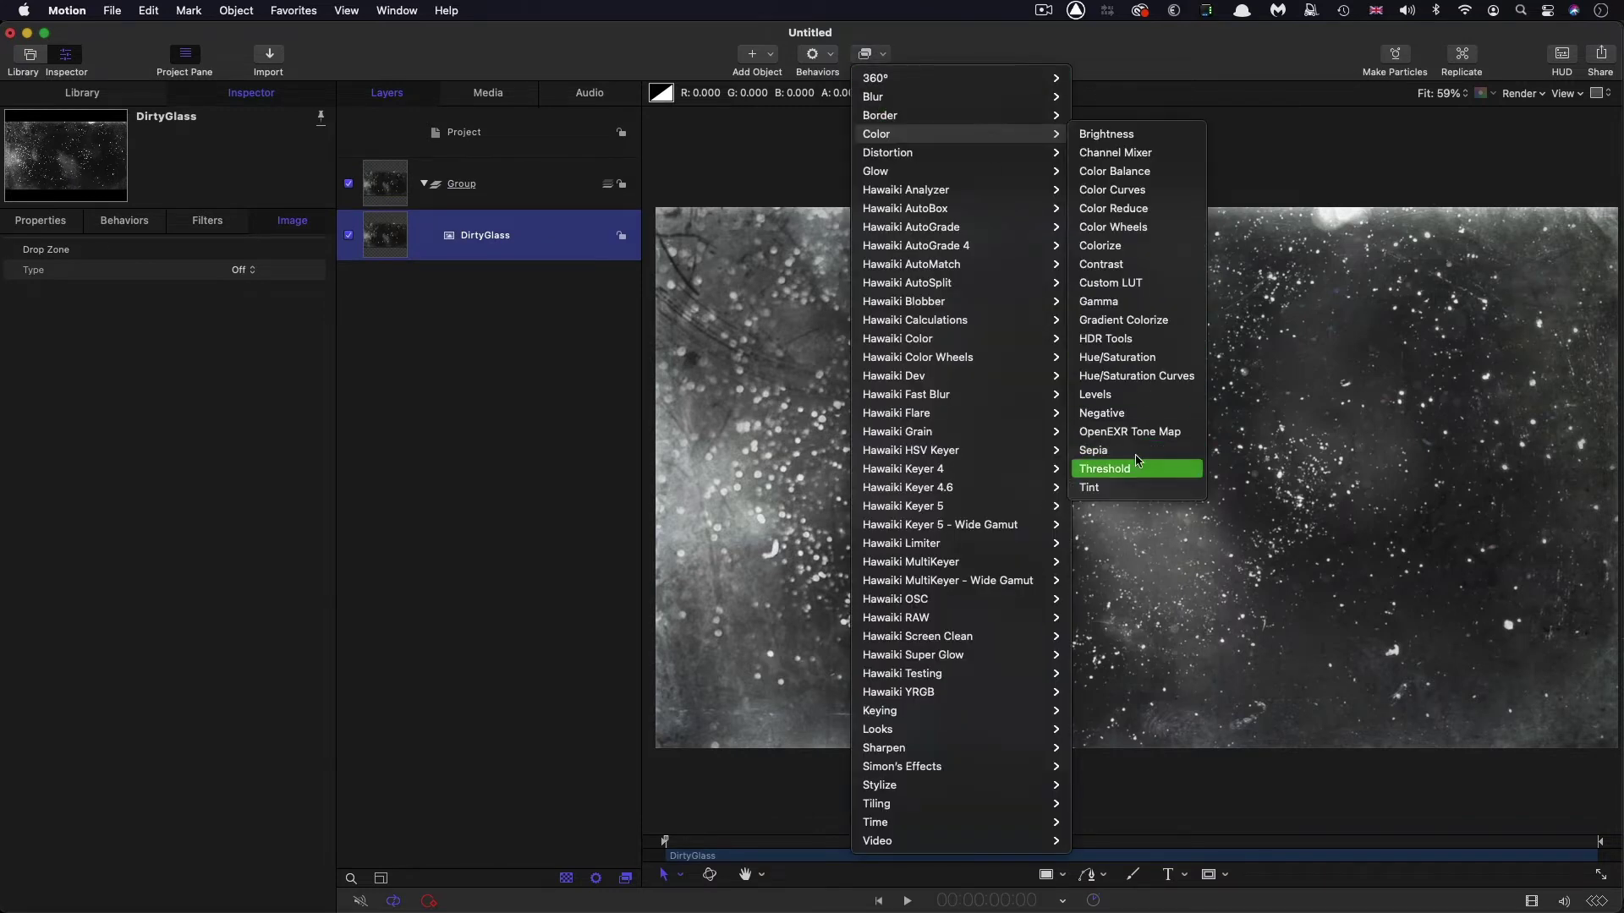
{"action": "left_click", "coordinate": [1132, 395]}
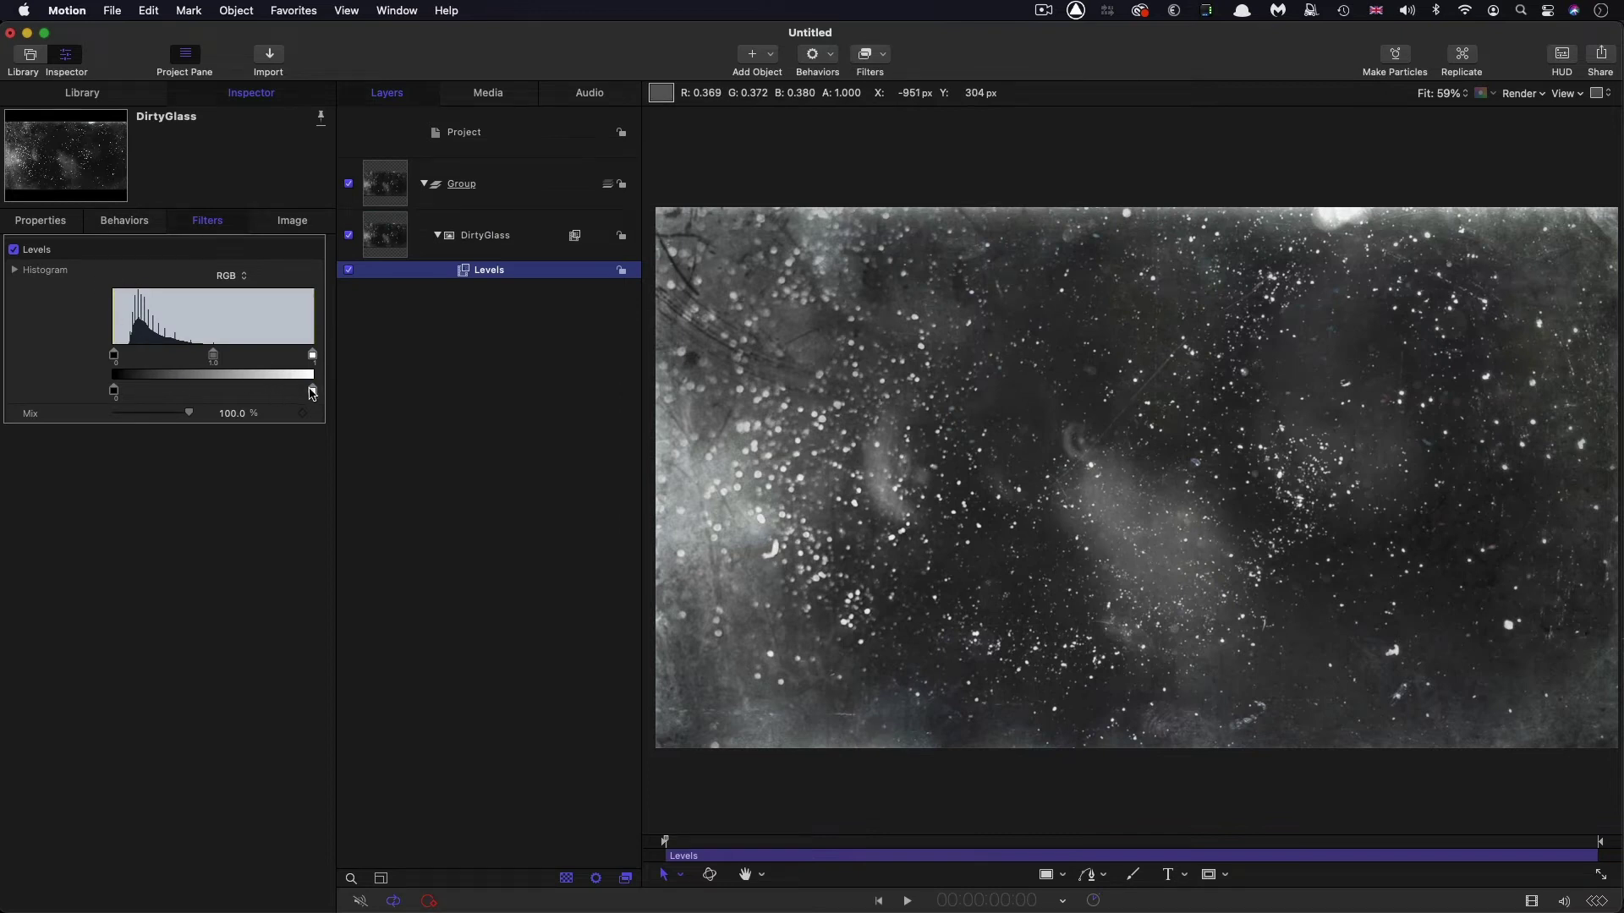
{"action": "left_click_drag", "start_coordinate": [312, 391], "coordinate": [198, 359]}
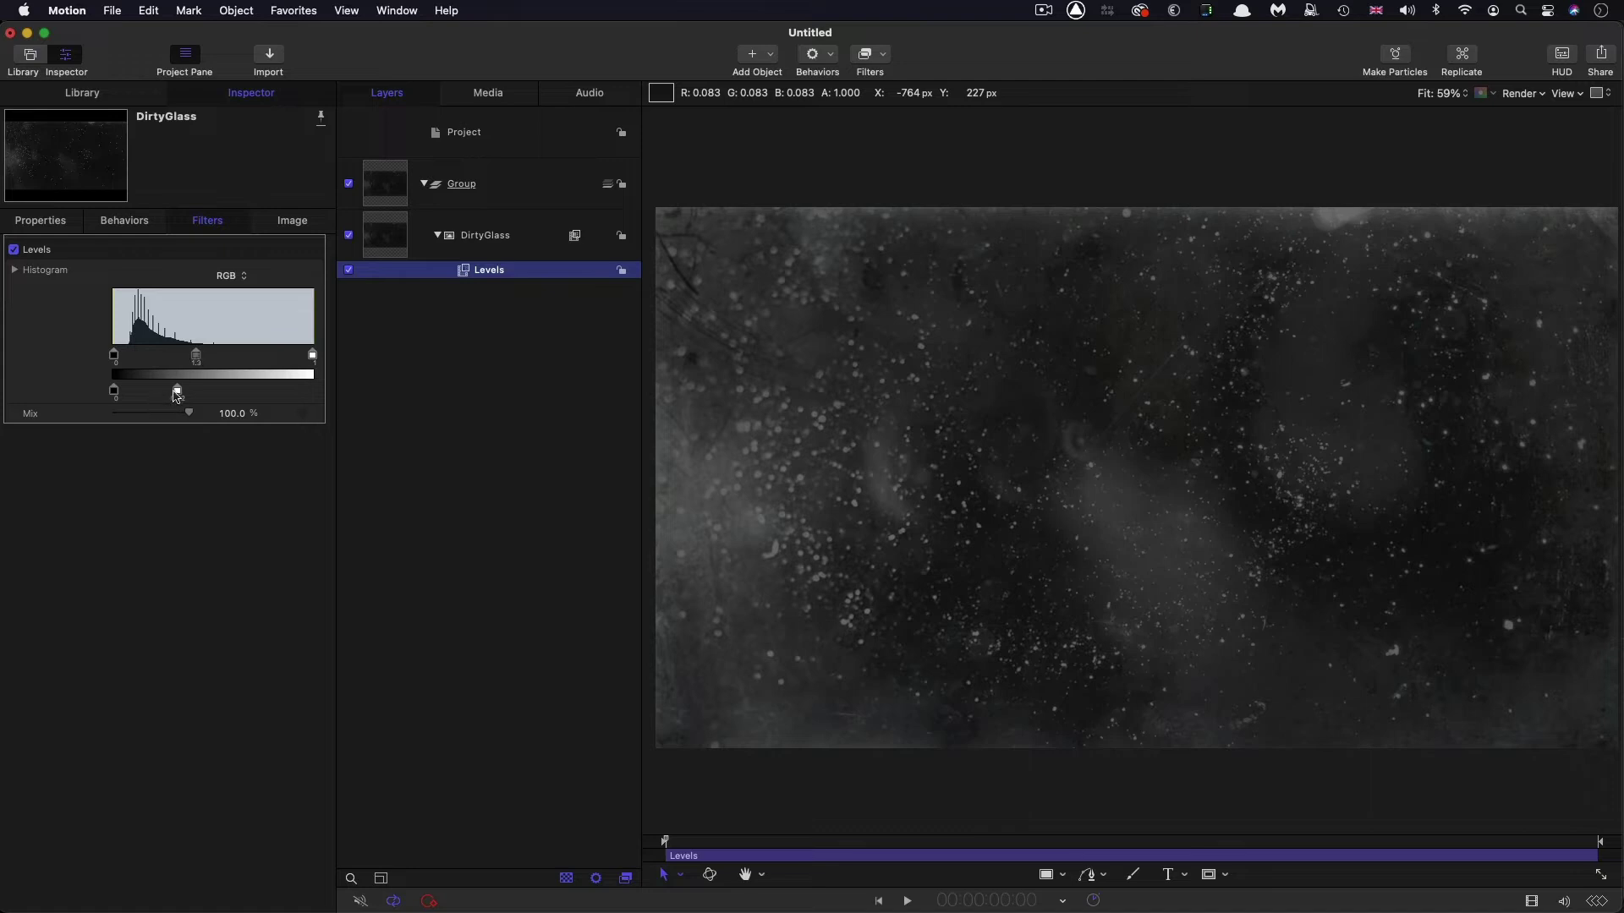
{"action": "left_click_drag", "start_coordinate": [178, 393], "coordinate": [165, 396]}
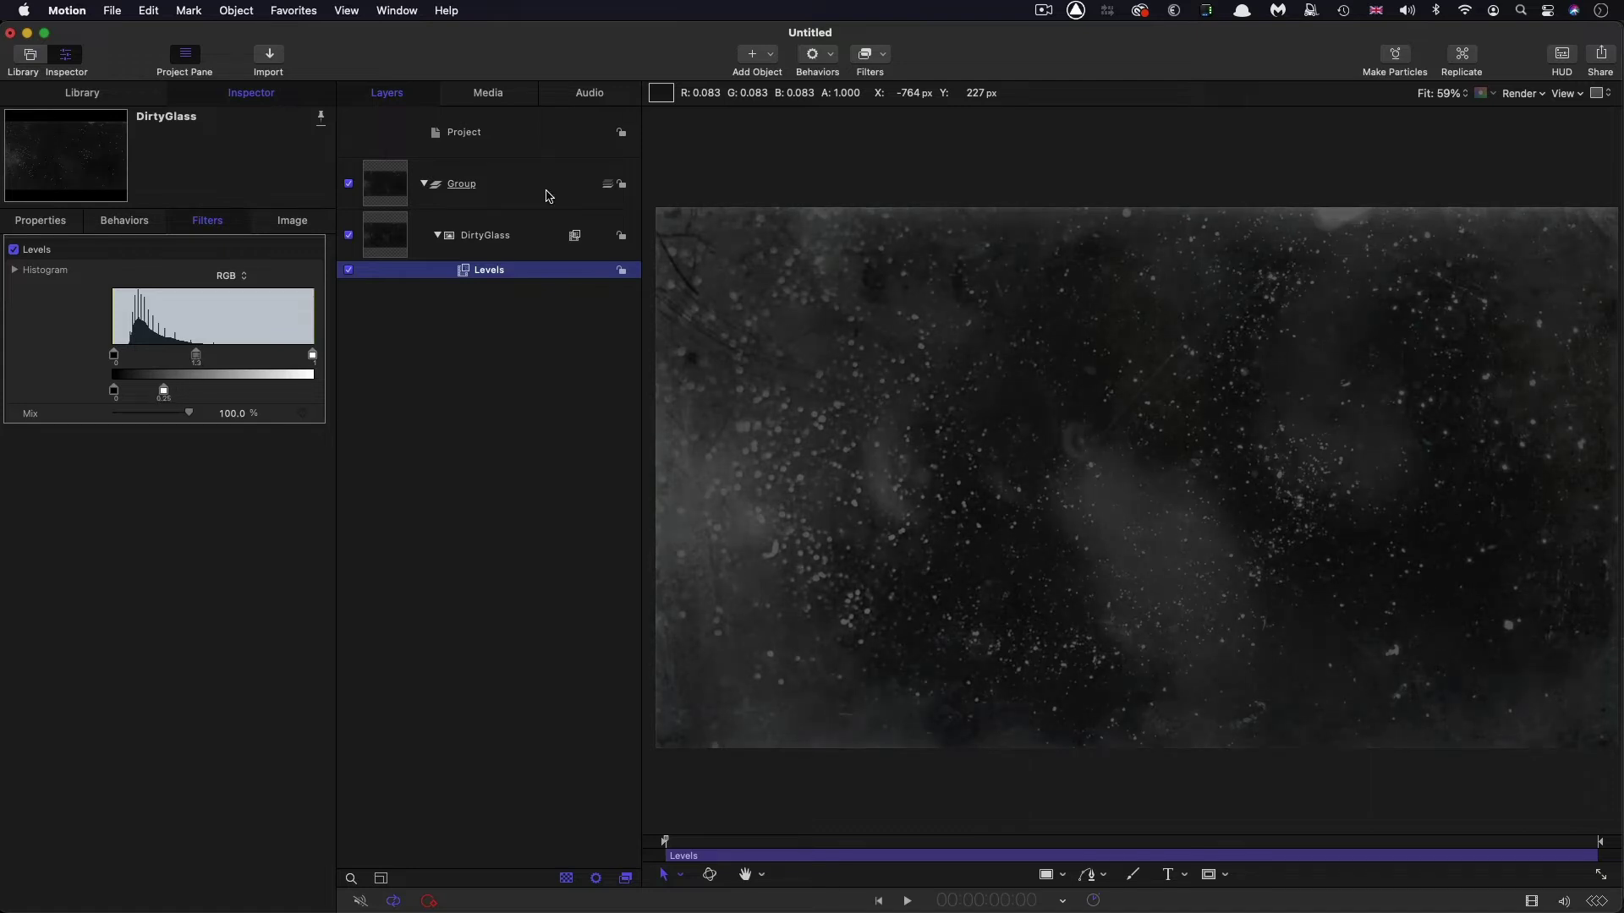
Set the DirtyGlass image scale to 150%.
{"action": "left_click", "coordinate": [392, 236]}
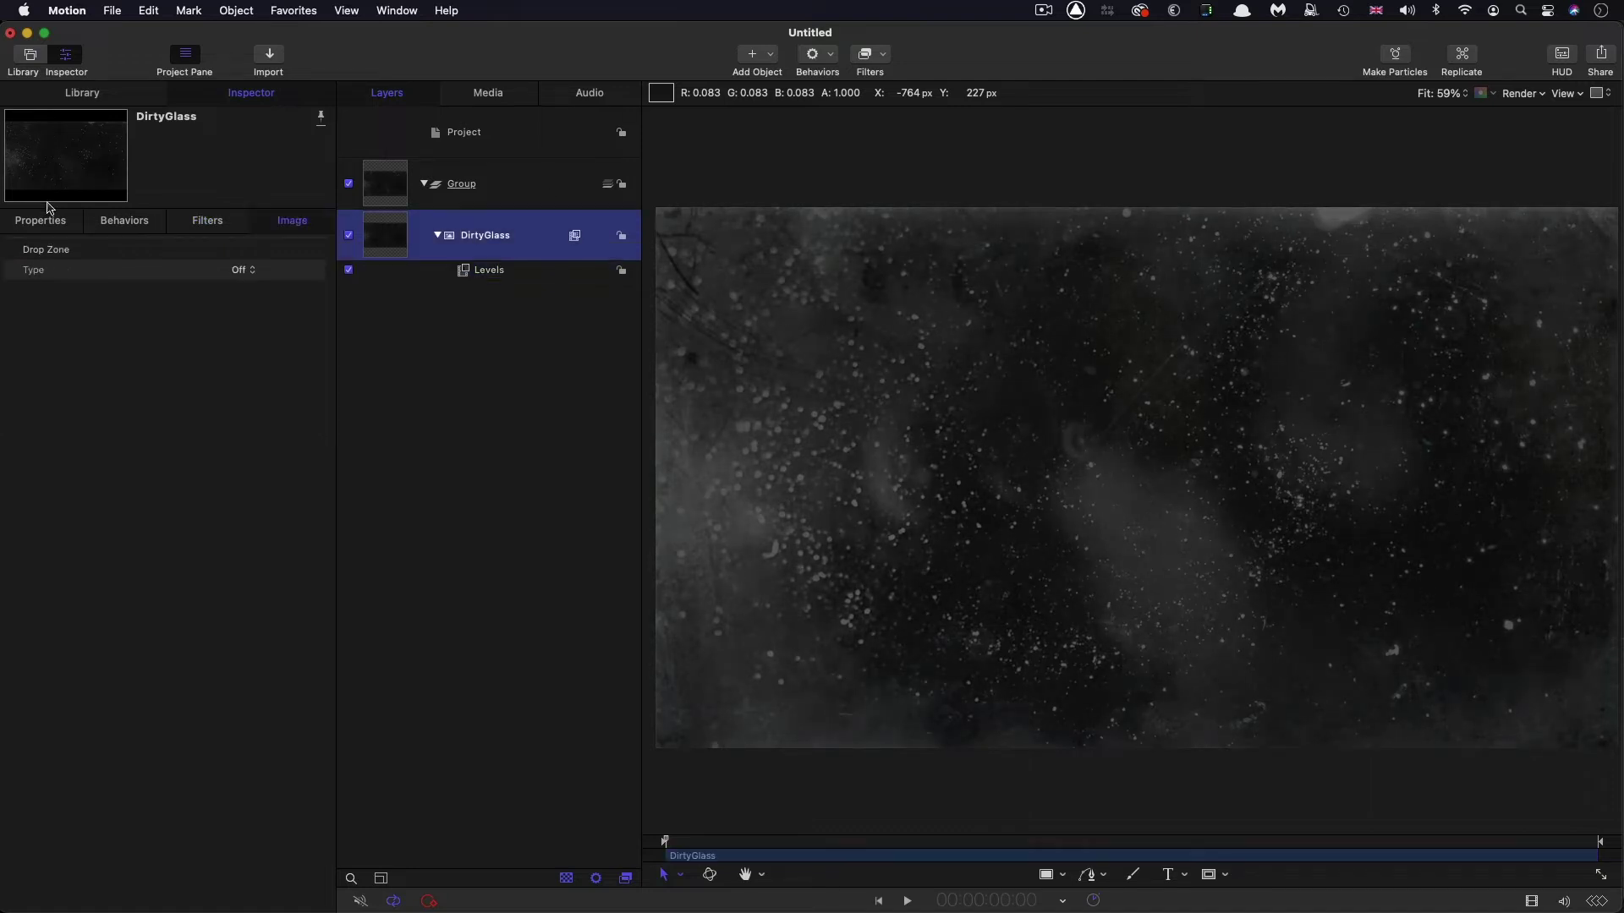
{"action": "left_click", "coordinate": [52, 222]}
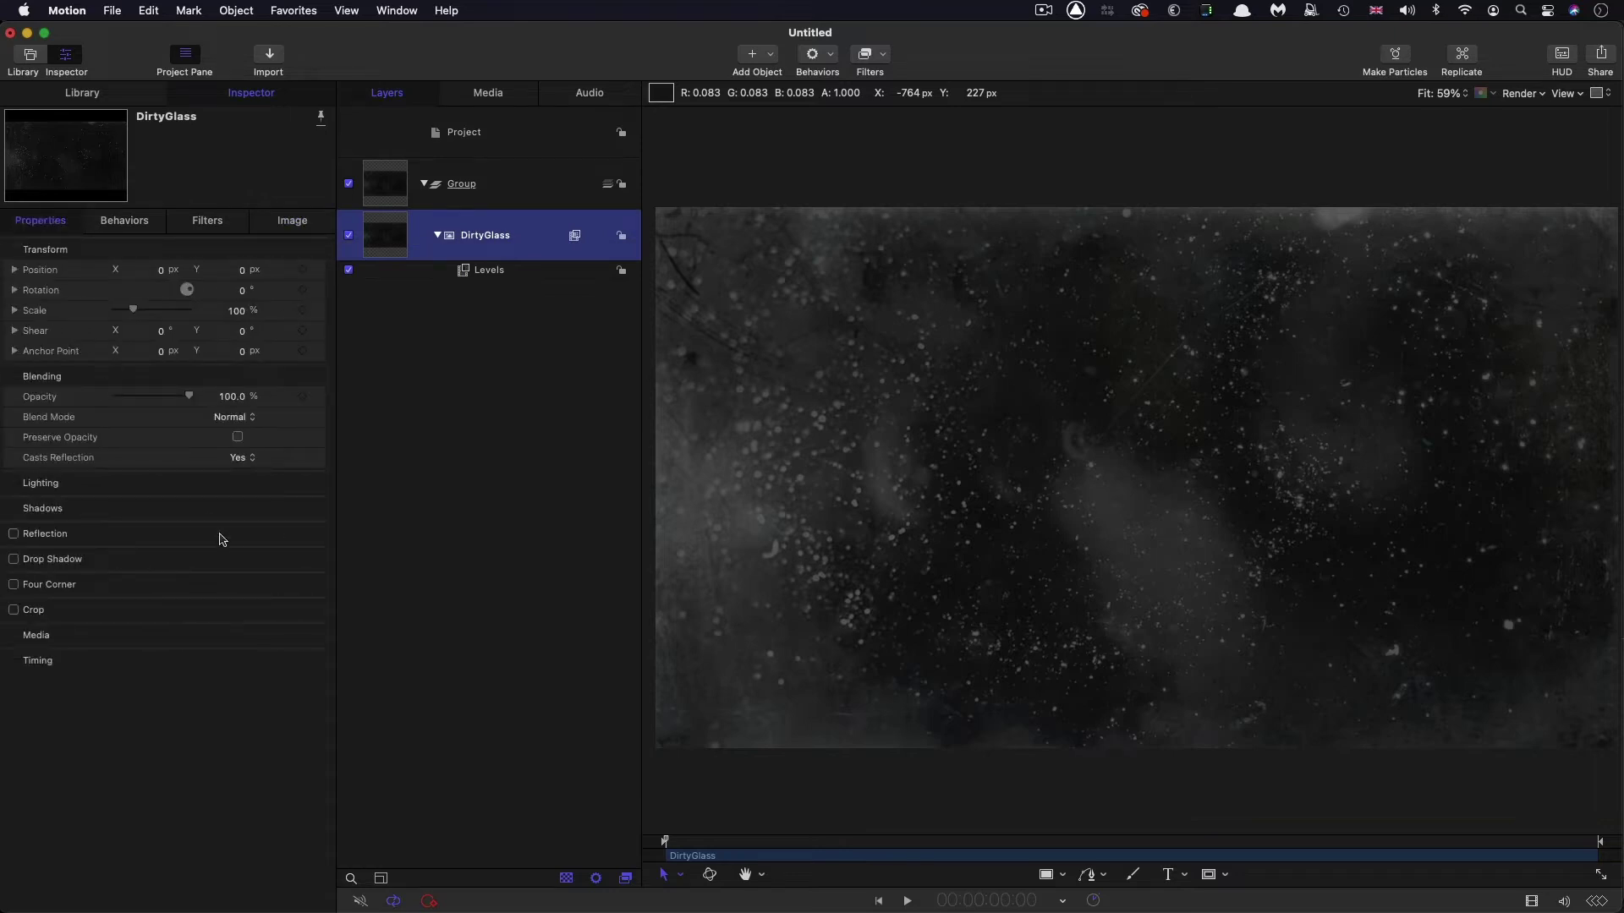
{"action": "left_click", "coordinate": [236, 311]}
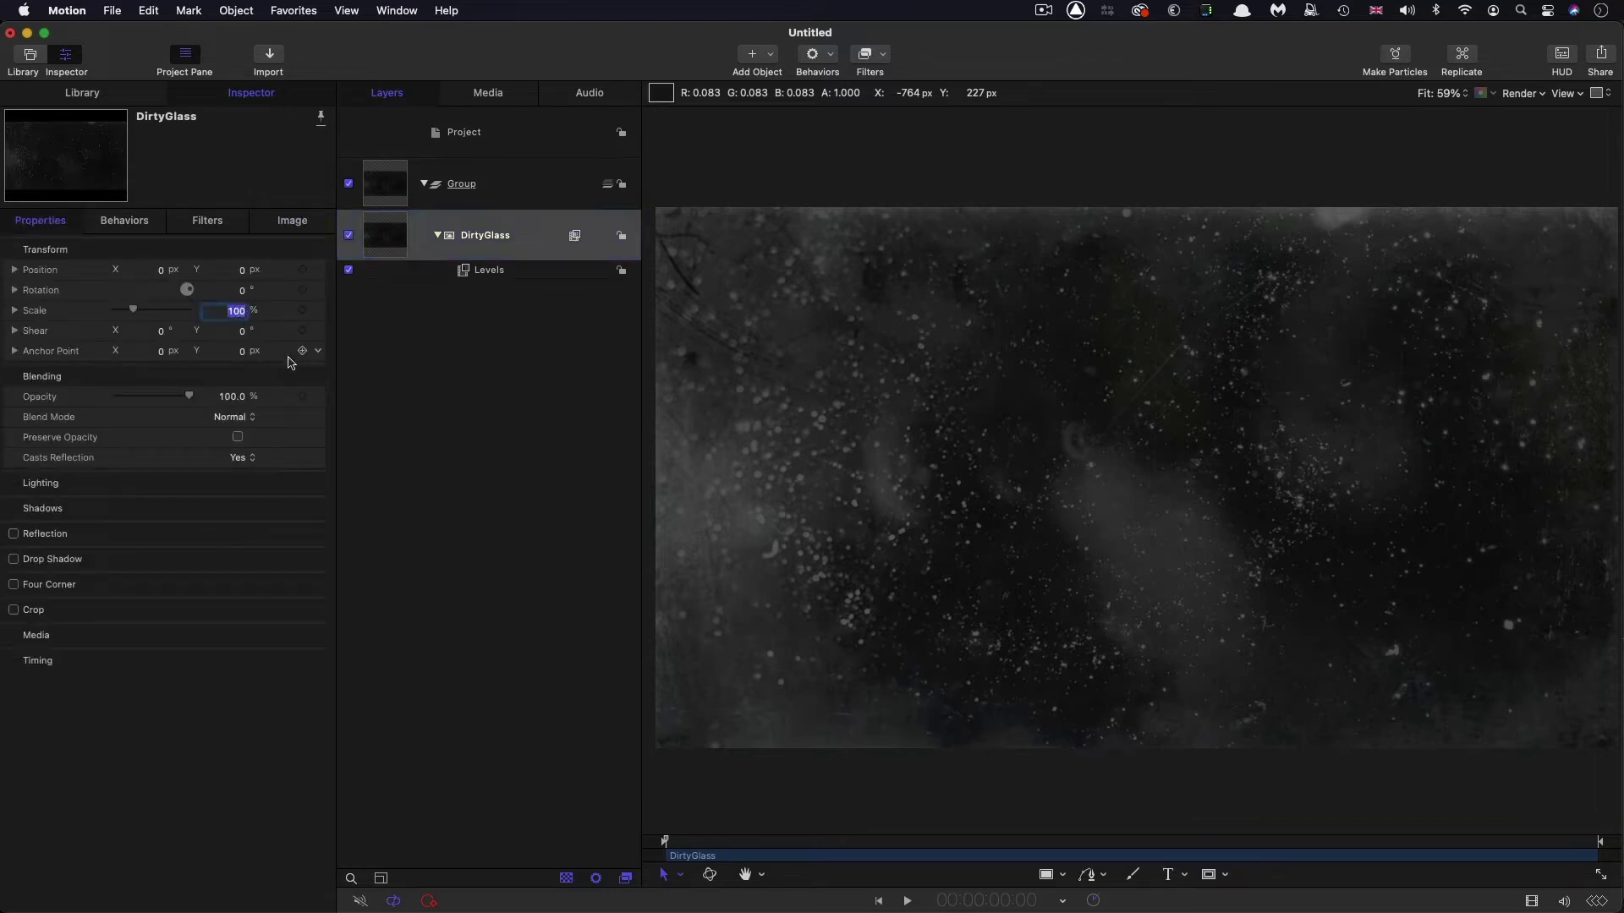
{"action": "type", "text": "150"}
{"action": "key", "text": "Return"}
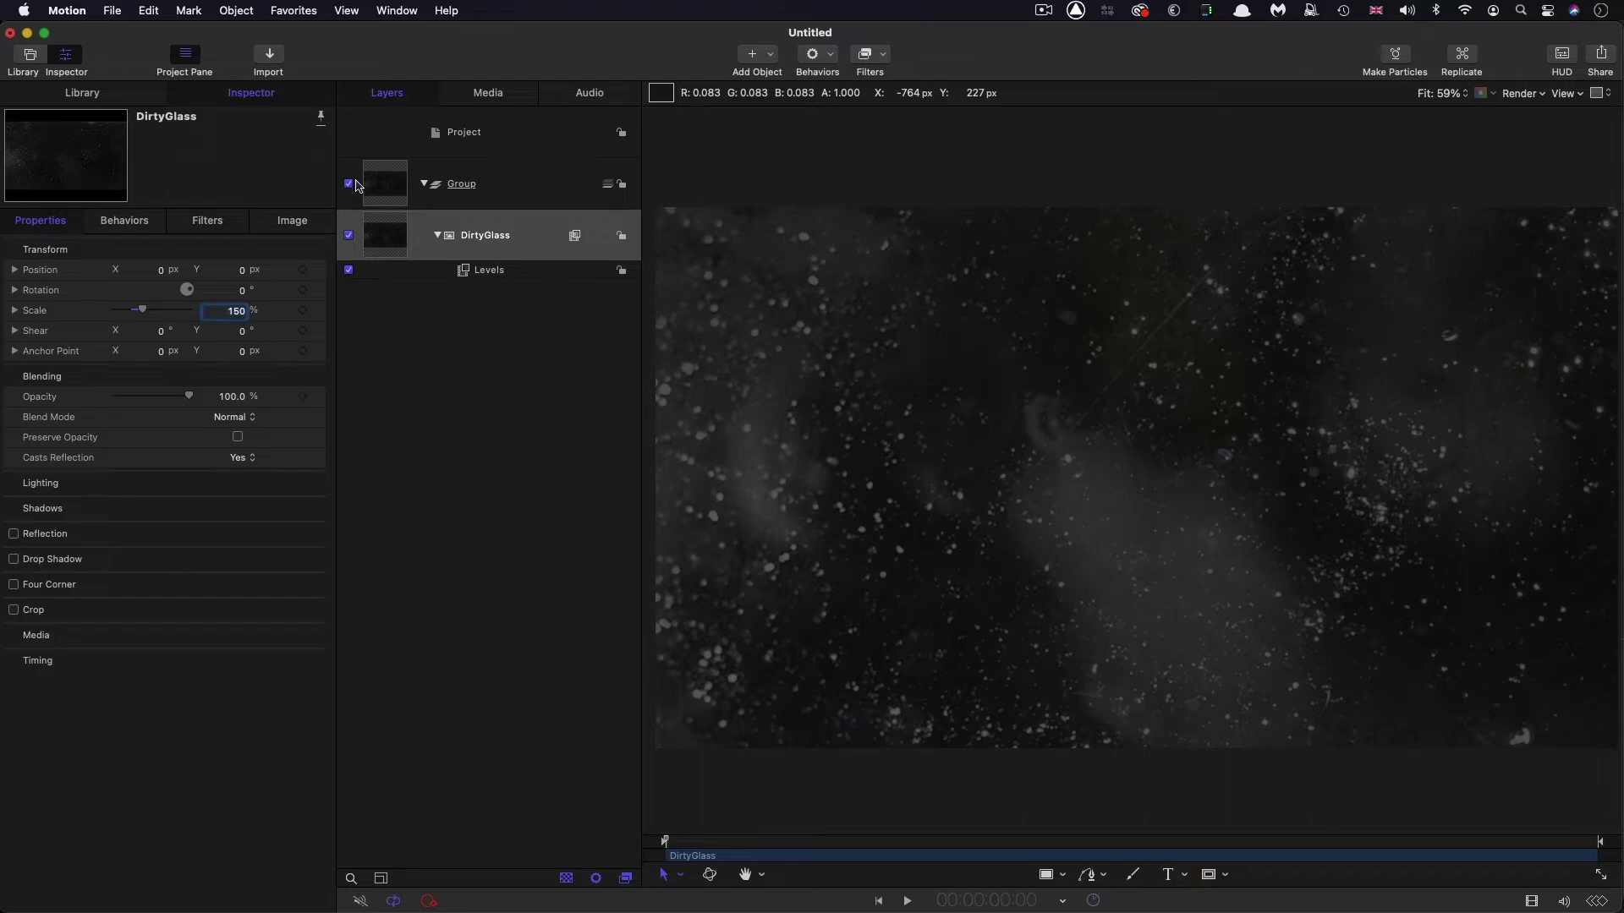
{"action": "left_click", "coordinate": [383, 184]}
Create a new group and type the title 'UNDER' / 'THE ICE' on two lines in the canvas.
{"action": "left_click", "coordinate": [236, 11]}
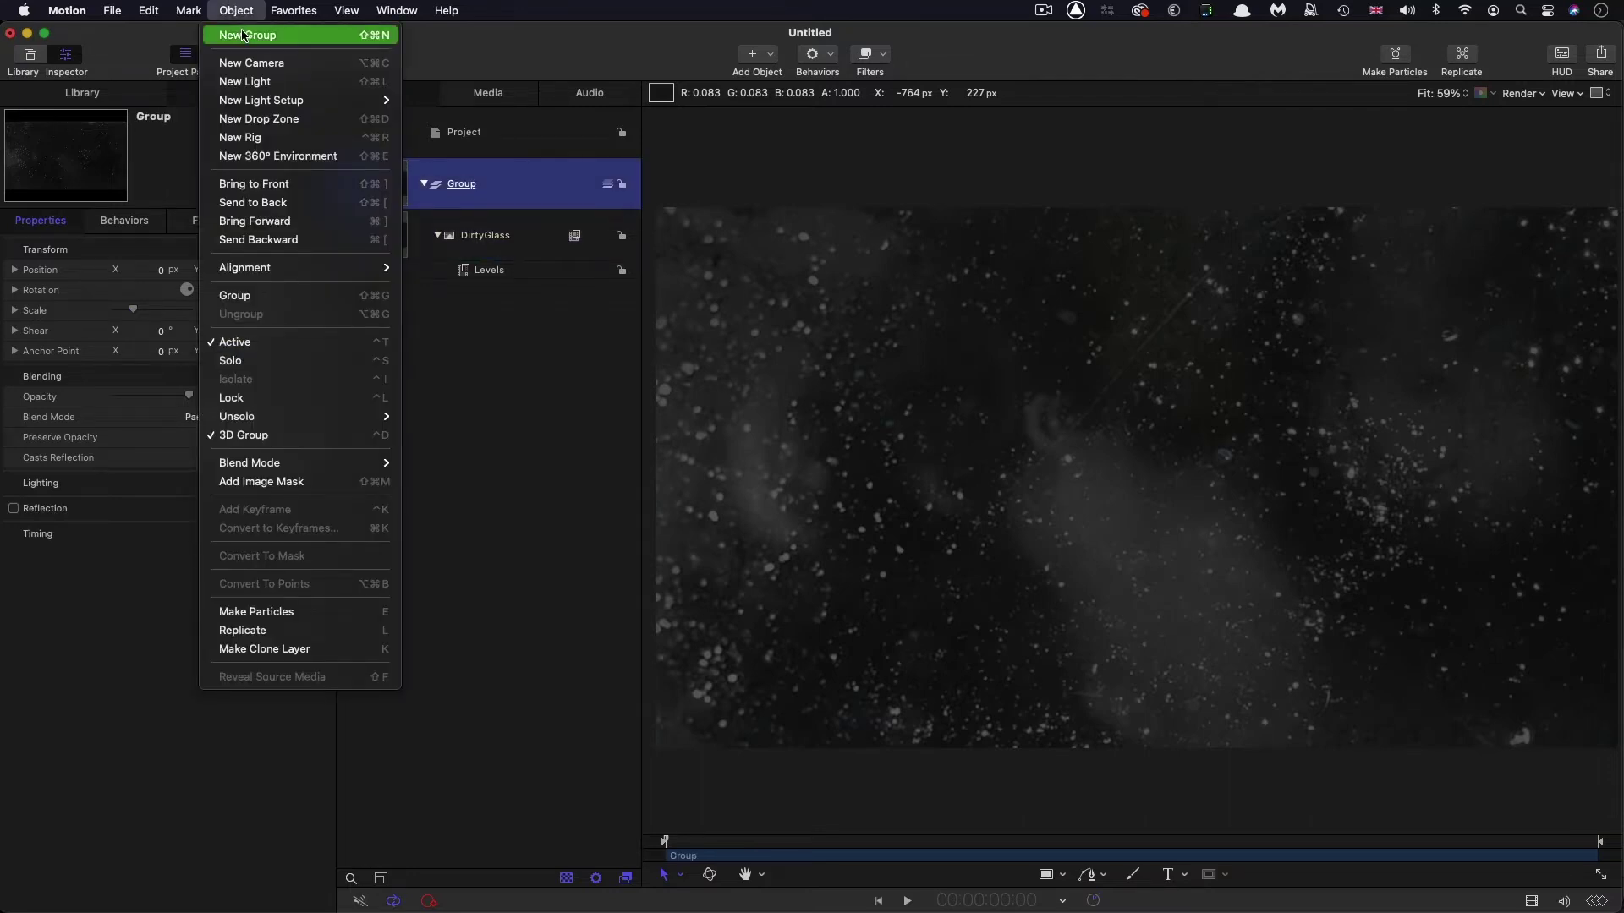
{"action": "left_click", "coordinate": [243, 35]}
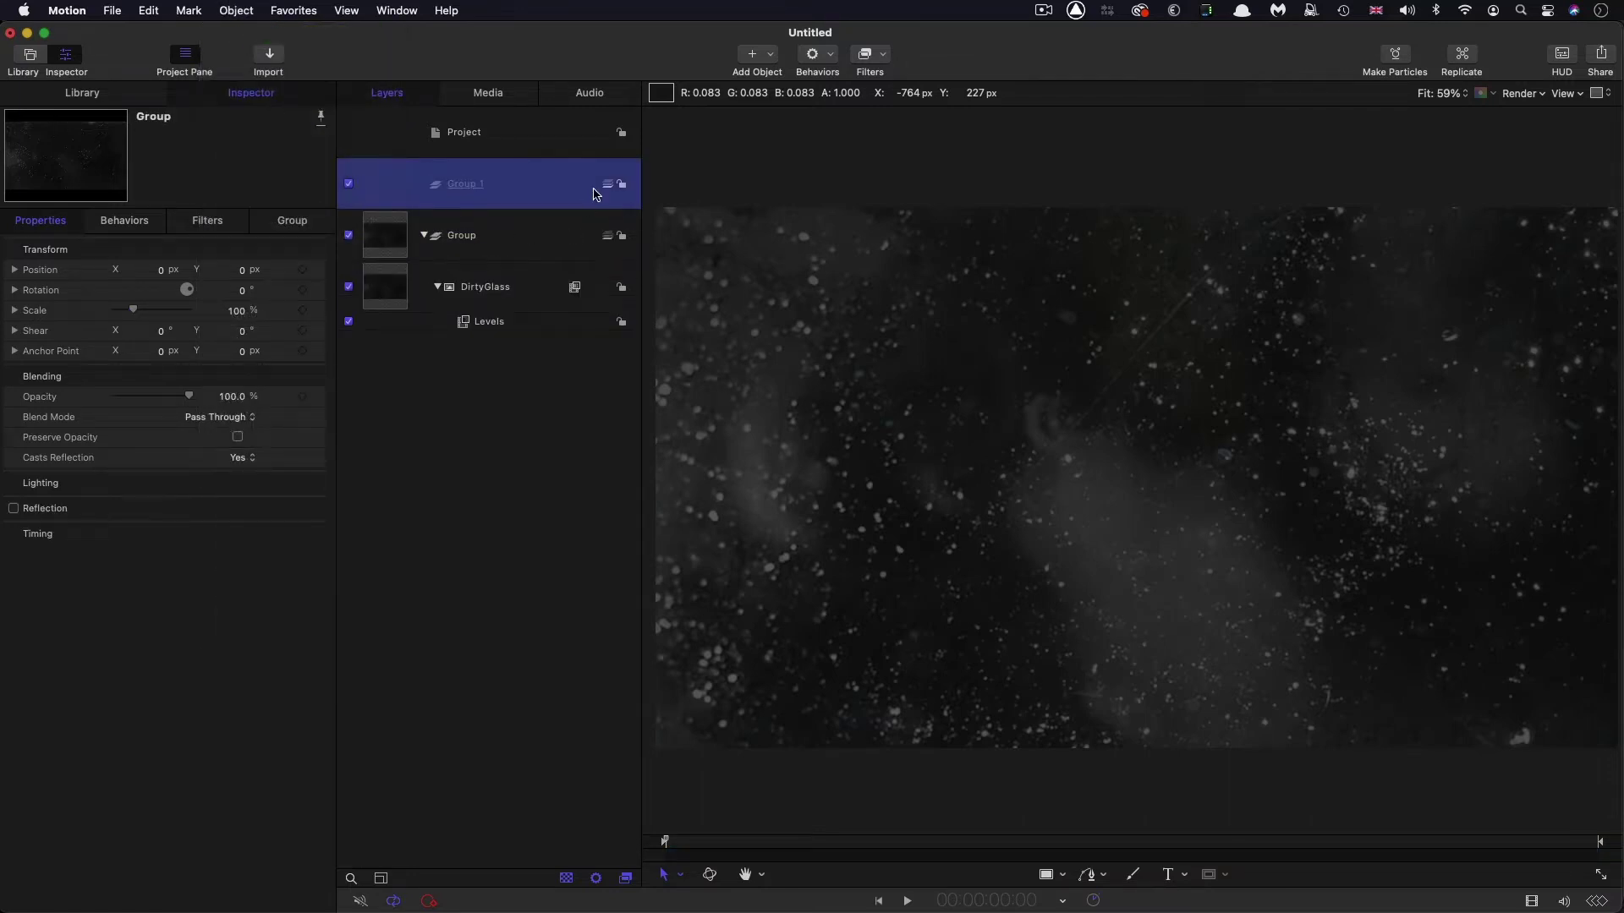
{"action": "left_click", "coordinate": [1168, 874]}
{"action": "left_click", "coordinate": [946, 396]}
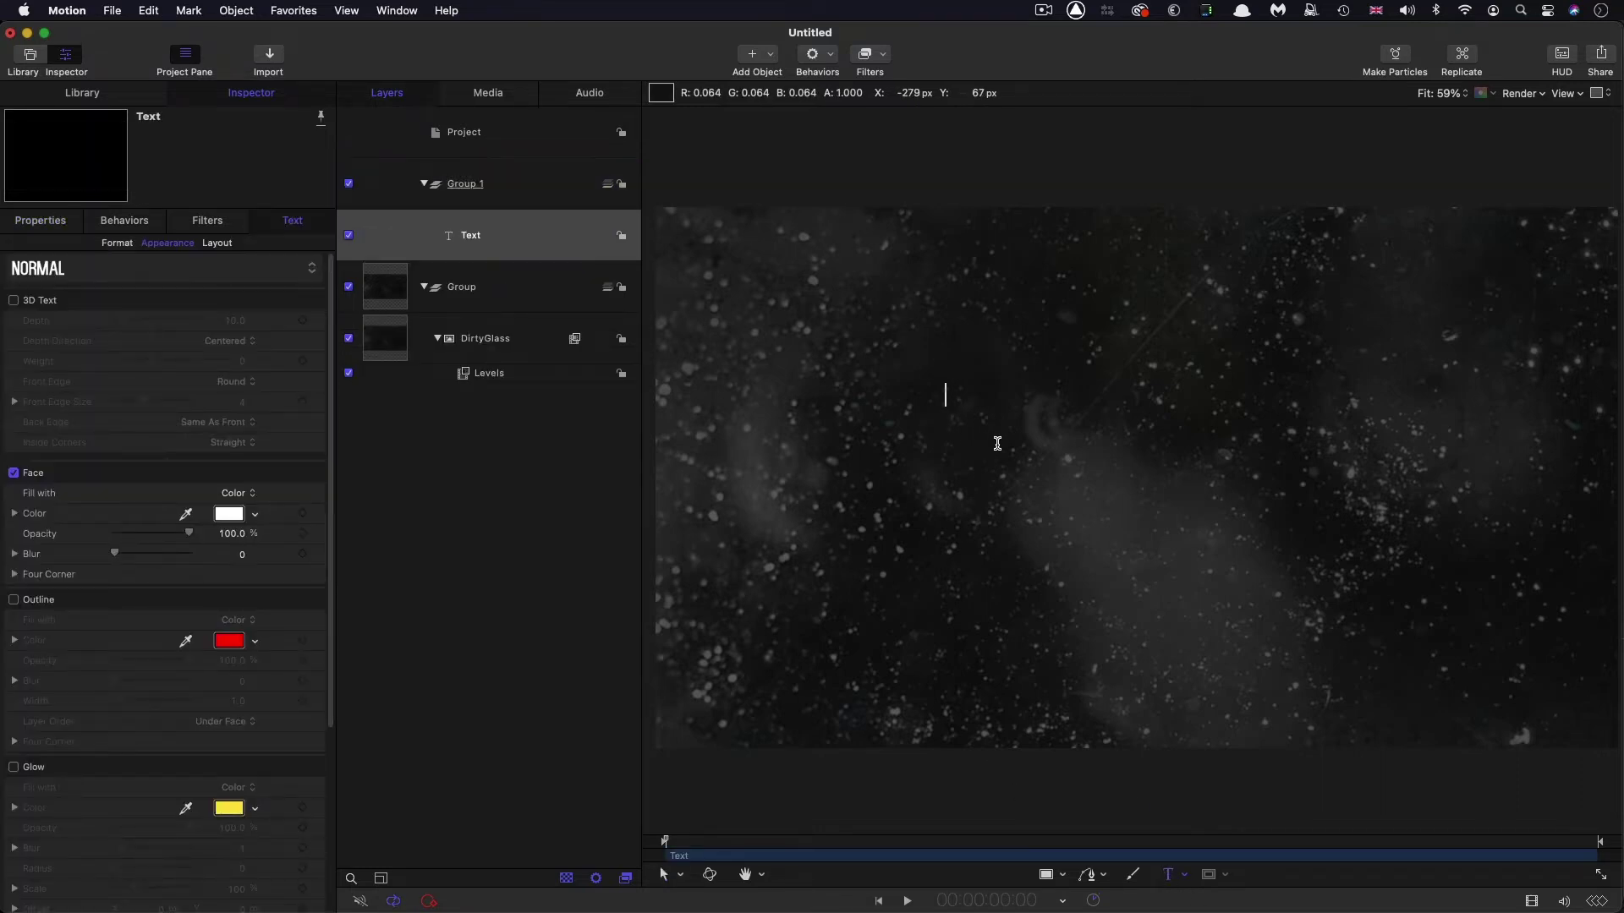
{"action": "type", "text": "UNER"}
{"action": "key", "text": "BackSpace"}
{"action": "key", "text": "BackSpace"}
{"action": "type", "text": "DER"}
{"action": "key", "text": "Return"}
{"action": "type", "text": "THE ICE"}
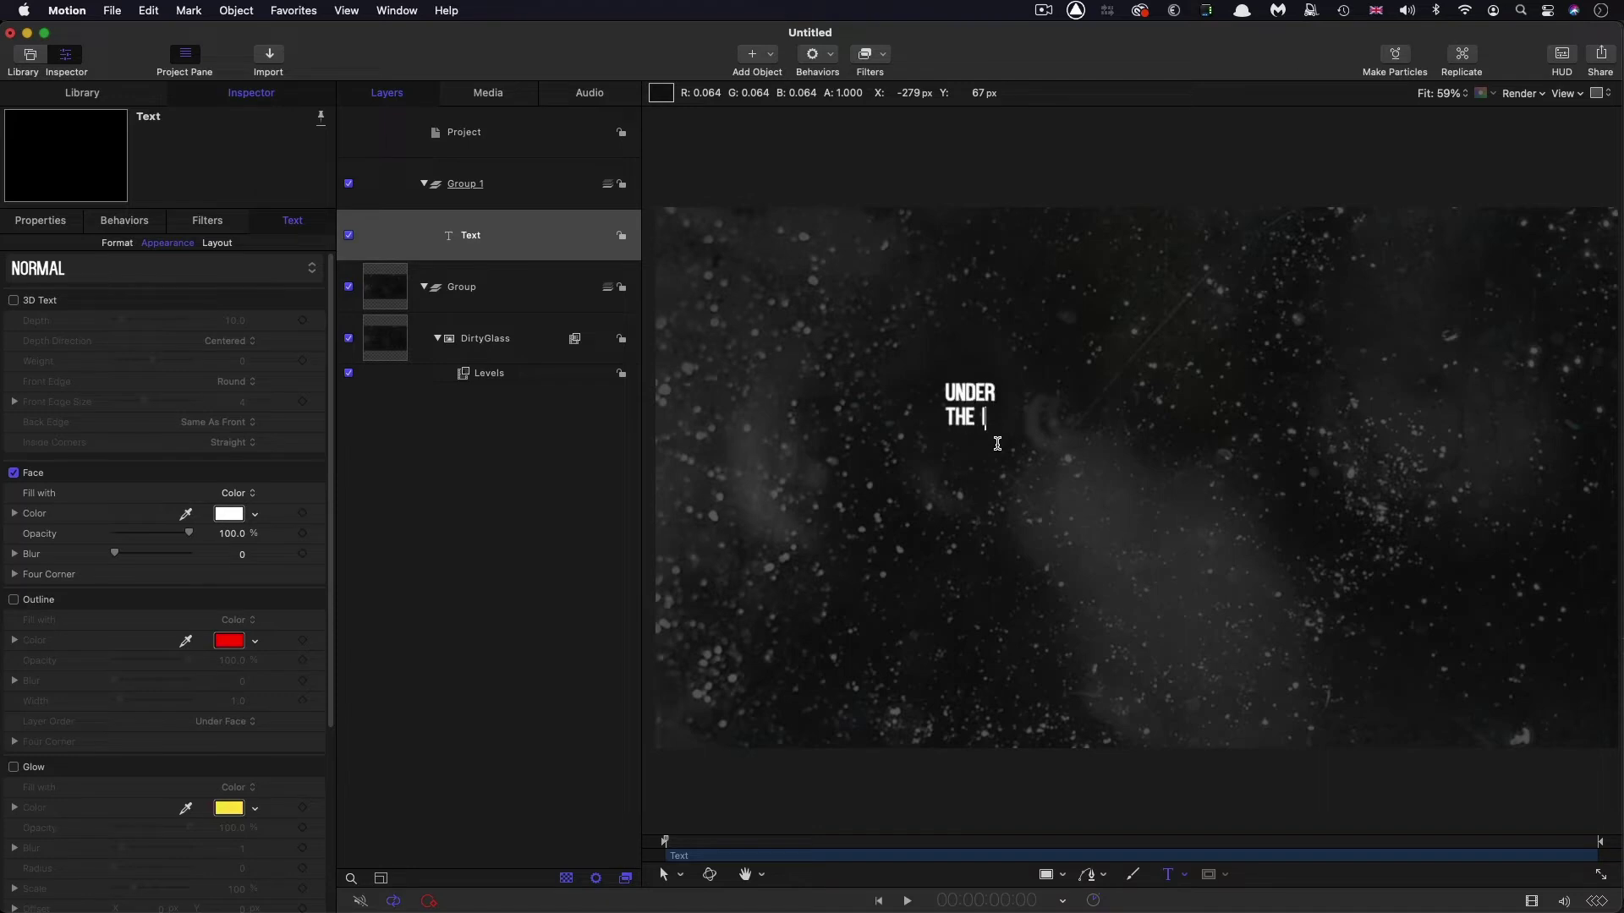
{"action": "left_click", "coordinate": [117, 244]}
Set the title's font to Kenzo and centre-align all of its text.
{"action": "left_click", "coordinate": [164, 342]}
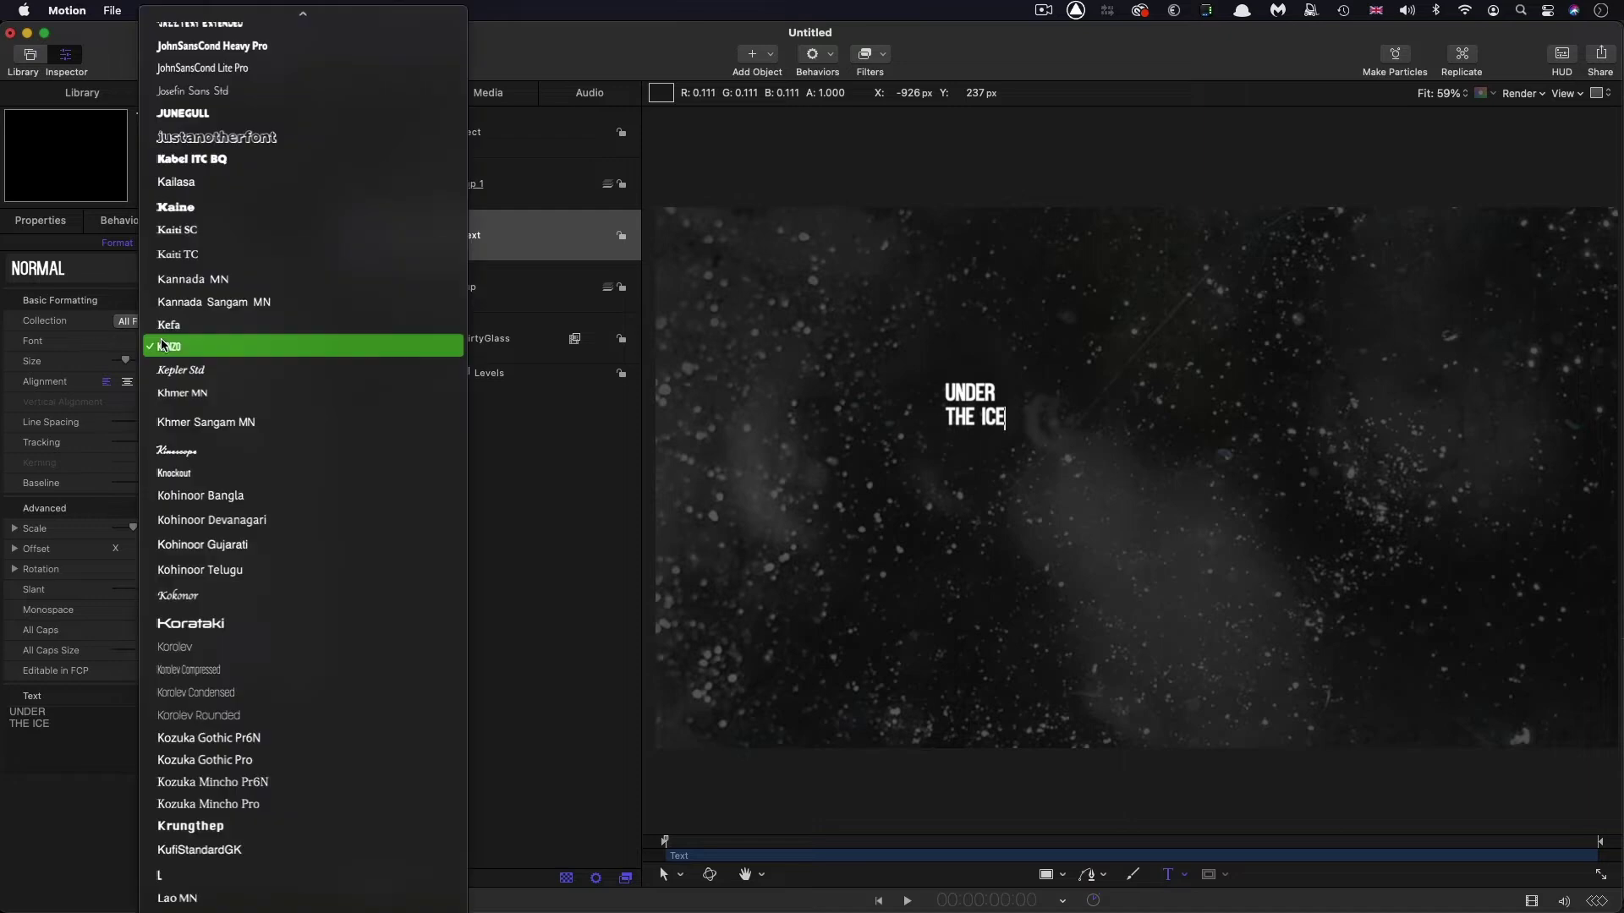
{"action": "left_click", "coordinate": [163, 345]}
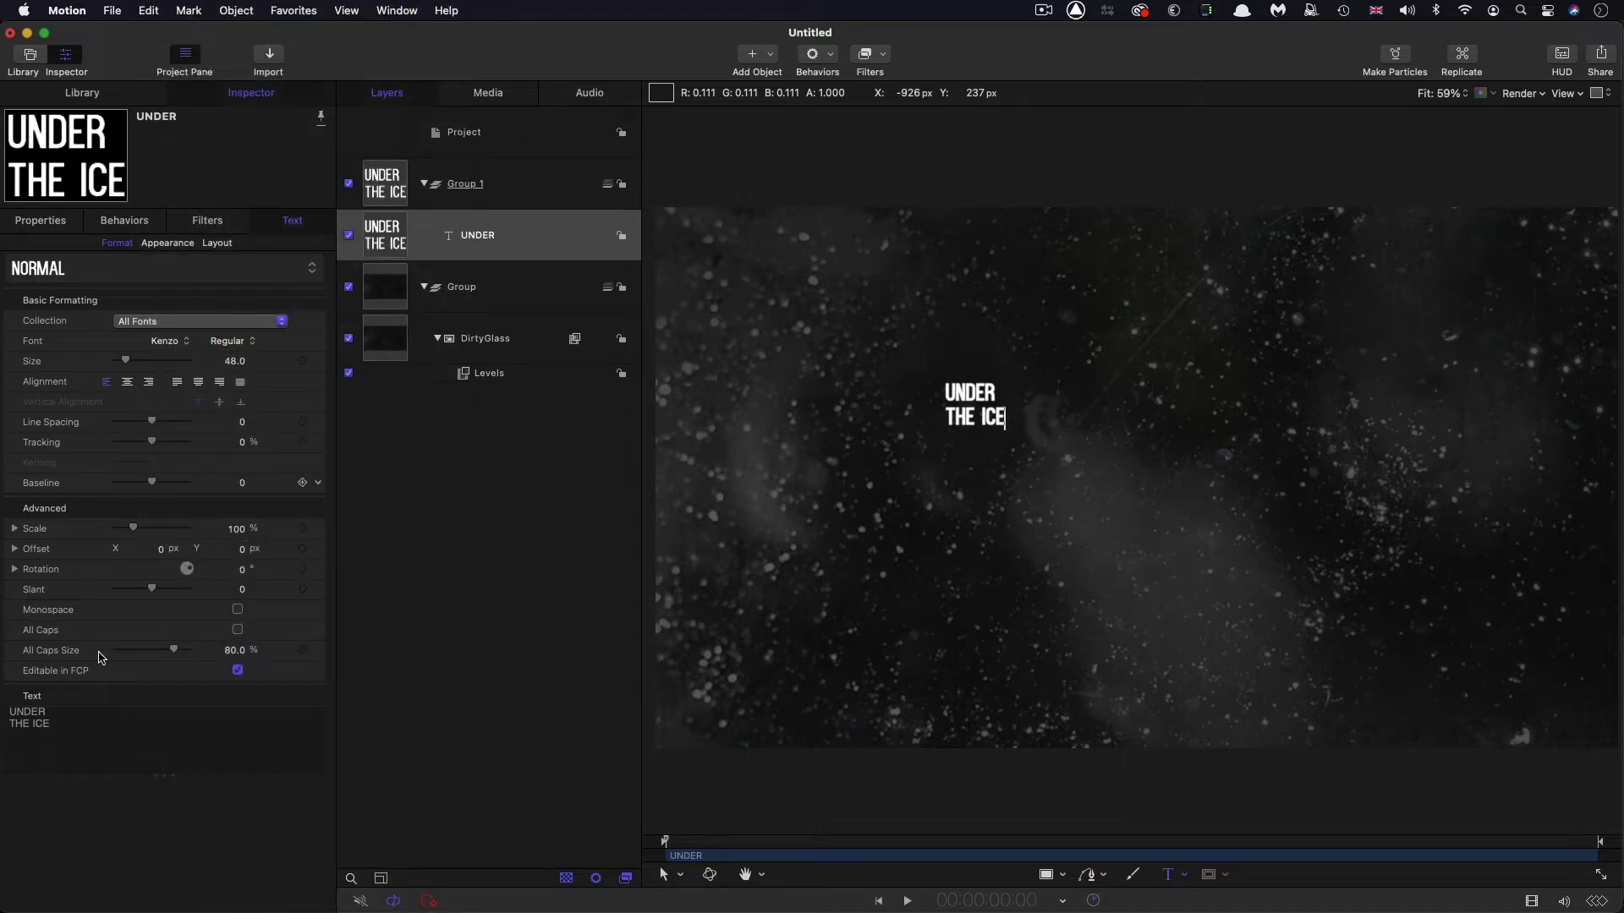
{"action": "left_click", "coordinate": [101, 725]}
{"action": "key", "text": "super+a"}
{"action": "left_click", "coordinate": [127, 382]}
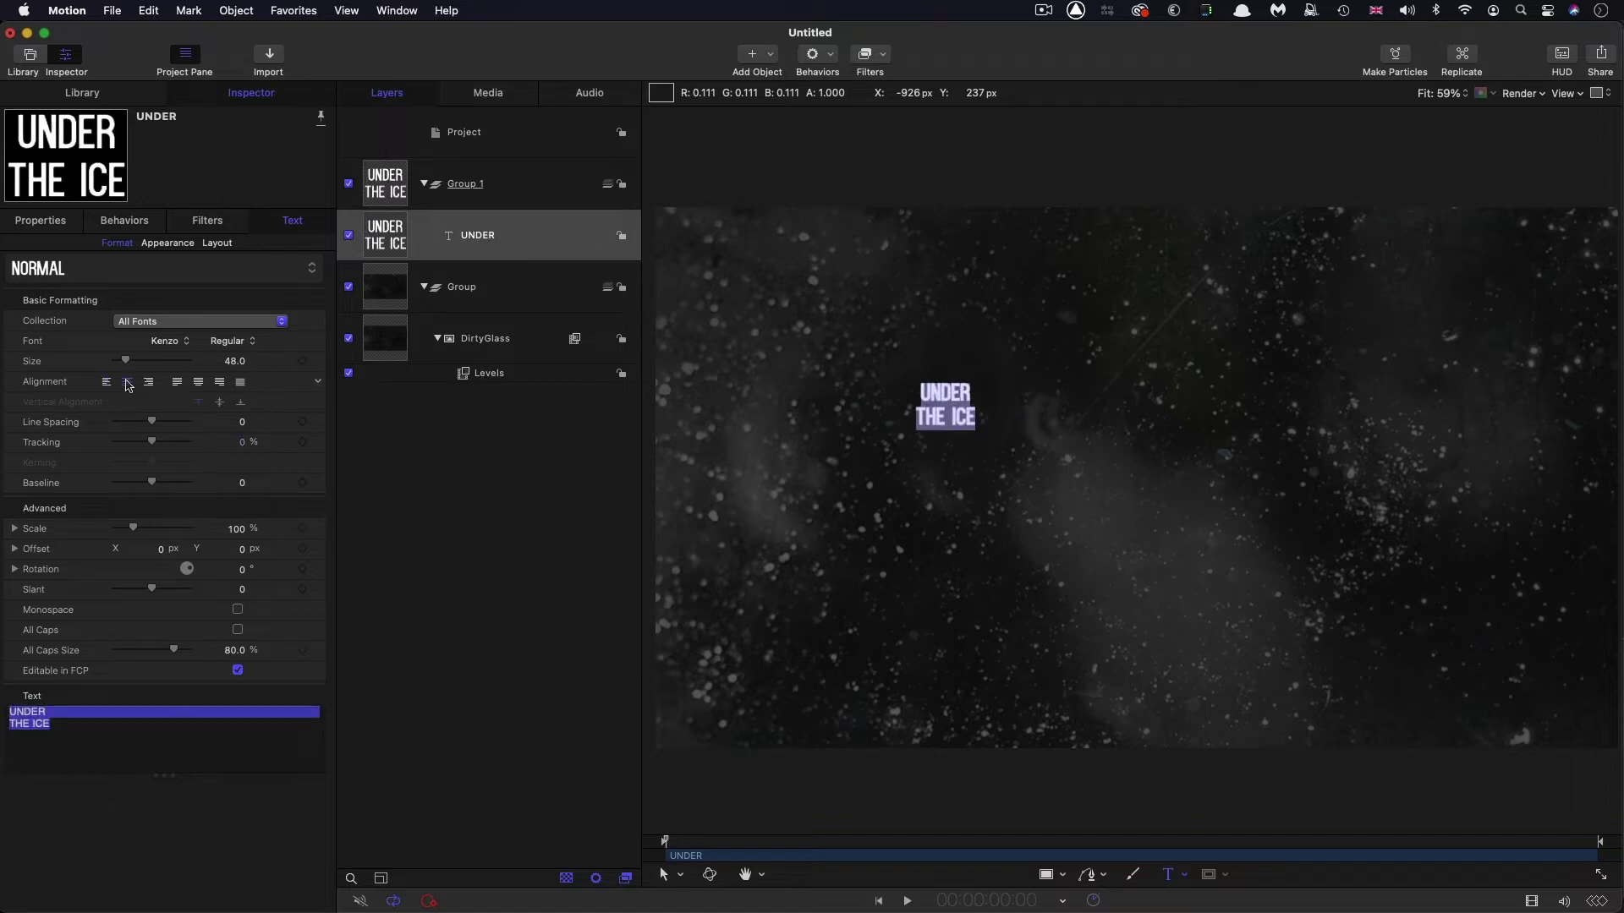
Set the title's size to 480 and its line spacing to -75.
{"action": "left_click", "coordinate": [236, 361]}
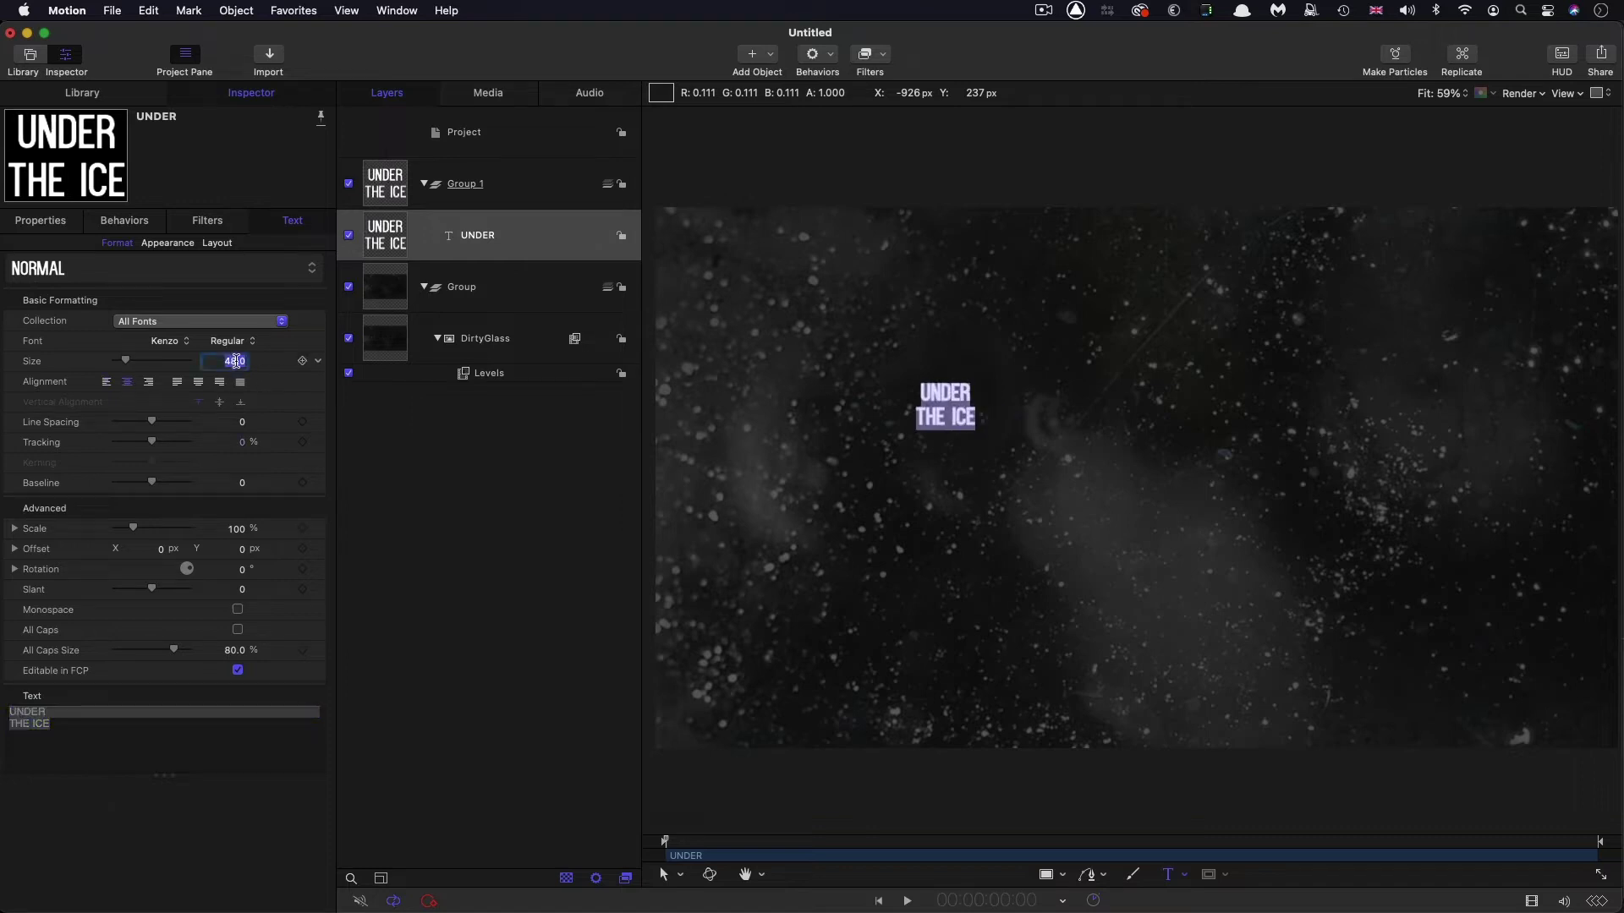
{"action": "type", "text": "480"}
{"action": "key", "text": "Return"}
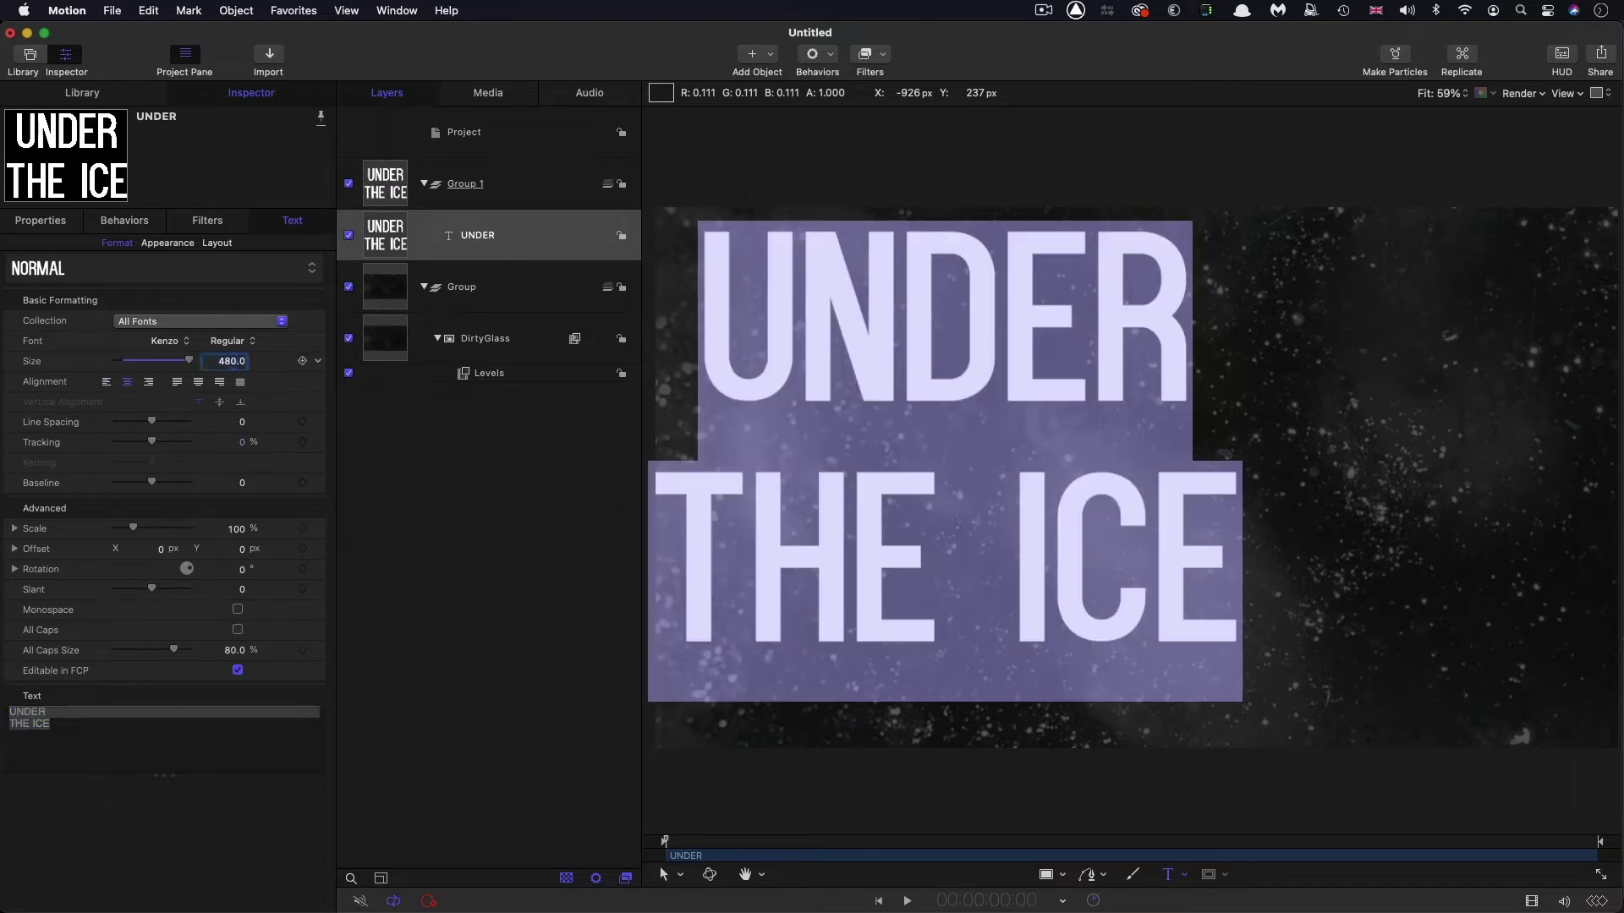
{"action": "left_click", "coordinate": [240, 422]}
{"action": "type", "text": "-75"}
{"action": "key", "text": "Return"}
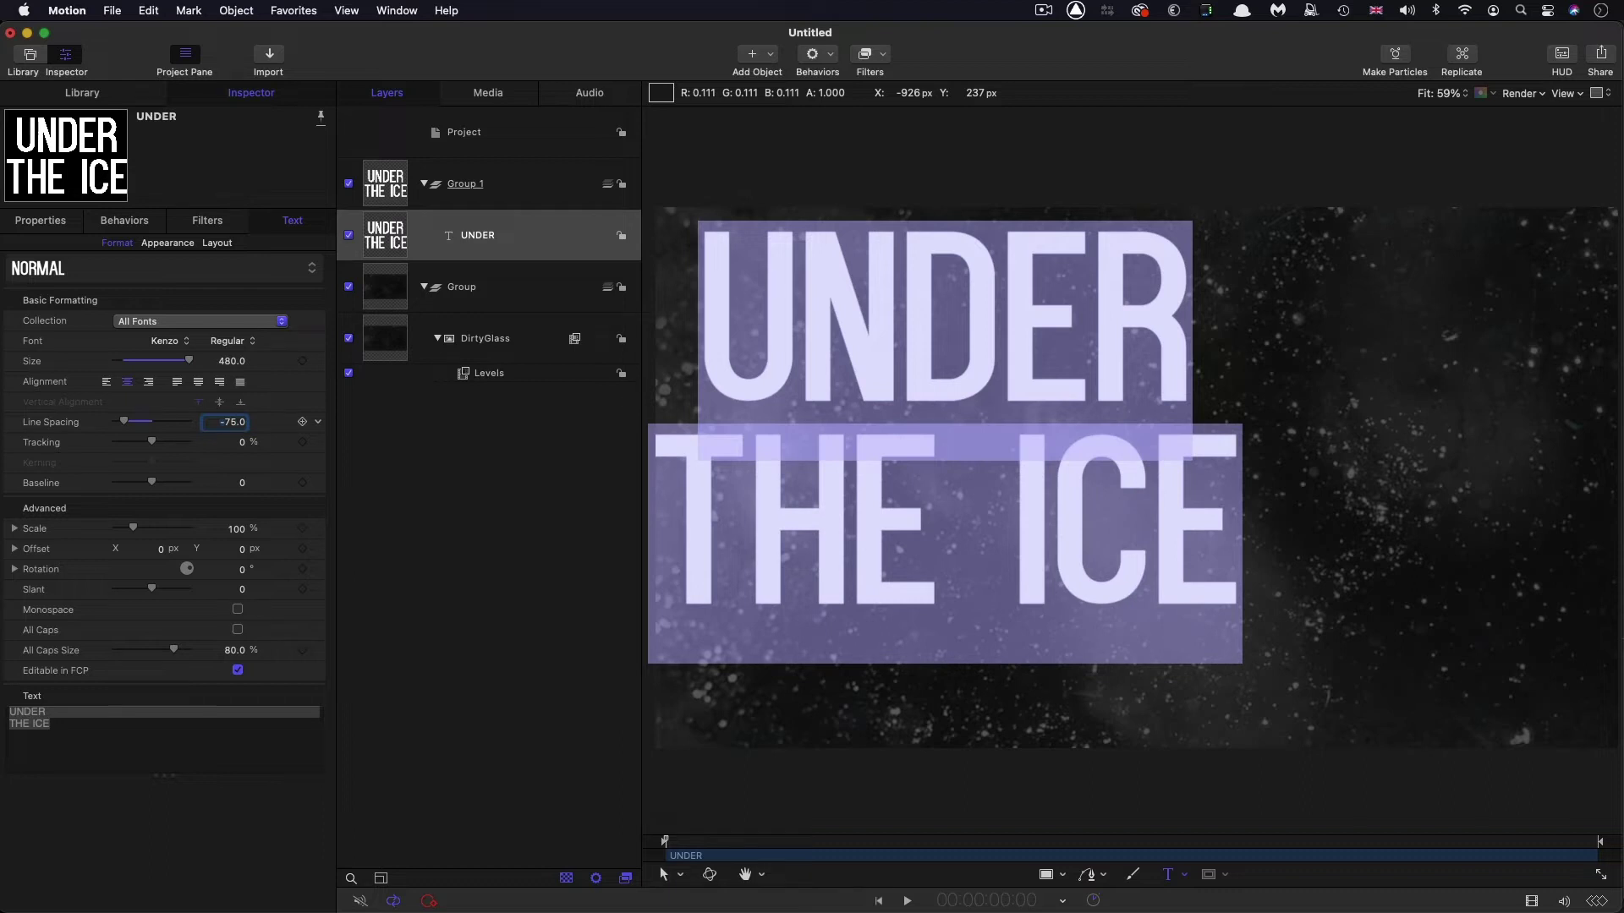
Reset the title's transform and push it back to a Z position of -250.
{"action": "left_click", "coordinate": [44, 225]}
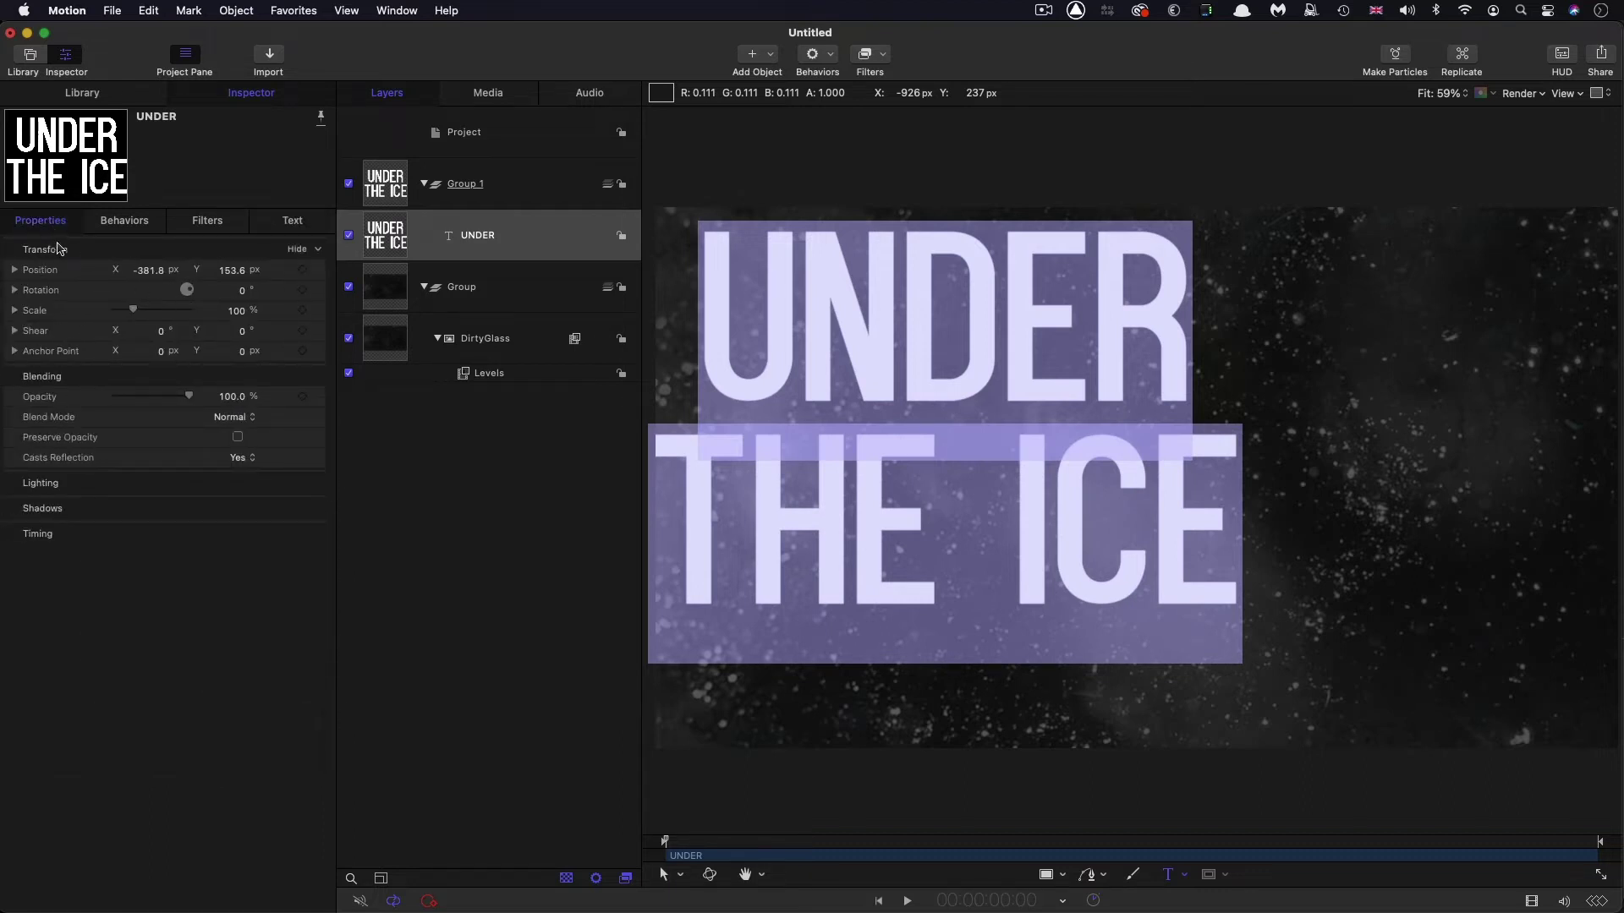
{"action": "right_click", "coordinate": [113, 254]}
{"action": "left_click", "coordinate": [169, 255]}
{"action": "left_click", "coordinate": [15, 270]}
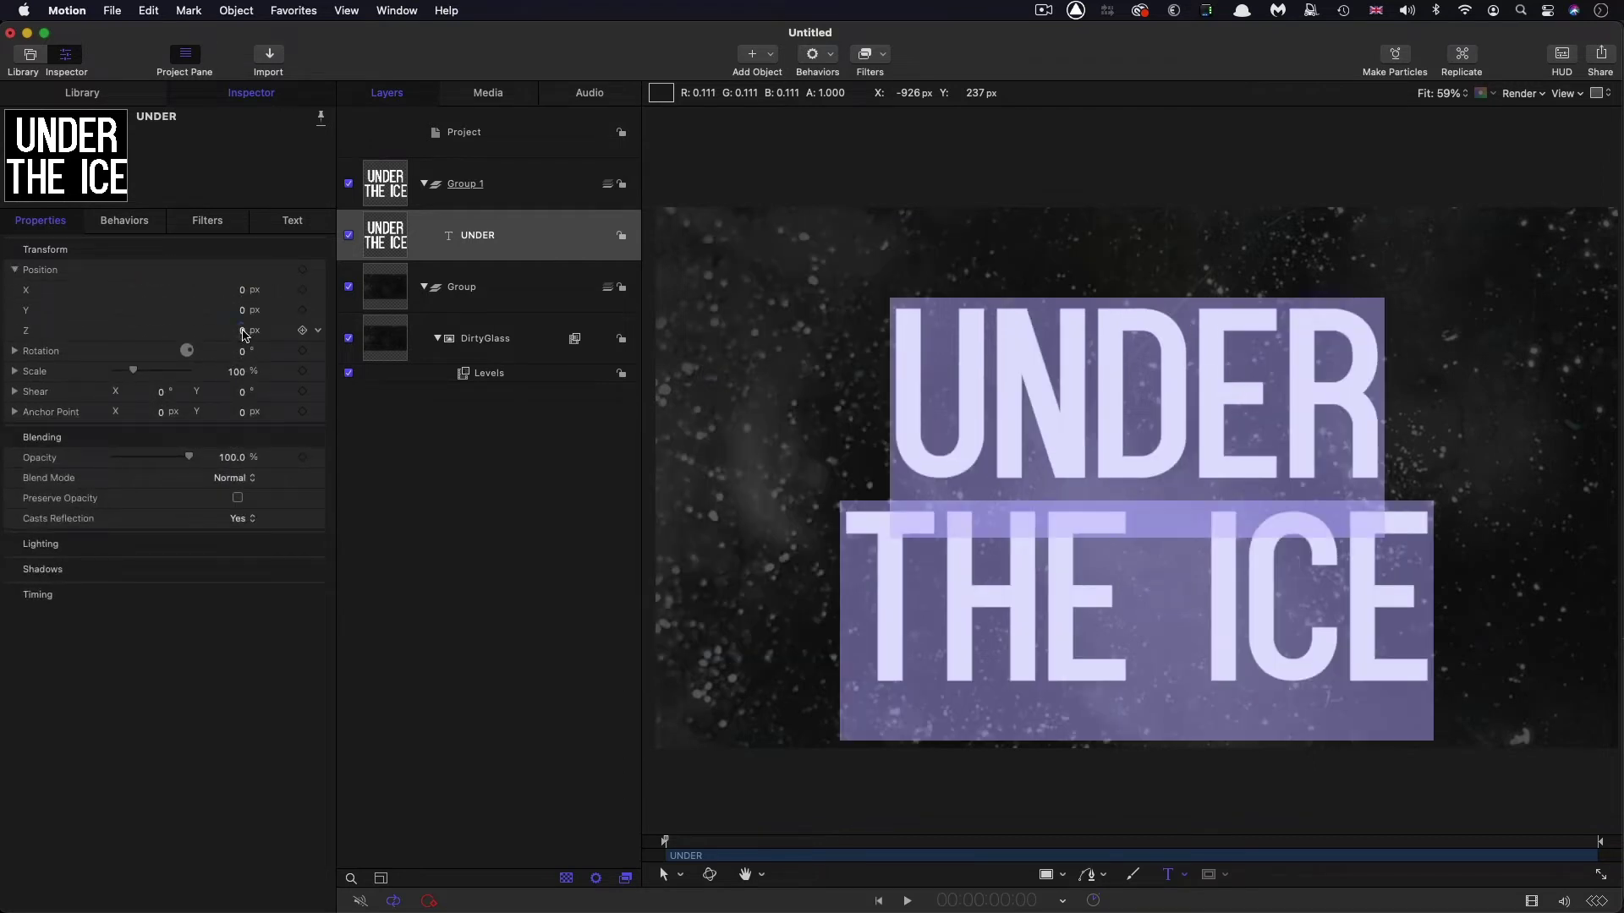
{"action": "left_click", "coordinate": [243, 332]}
{"action": "type", "text": "-250"}
{"action": "key", "text": "Return"}
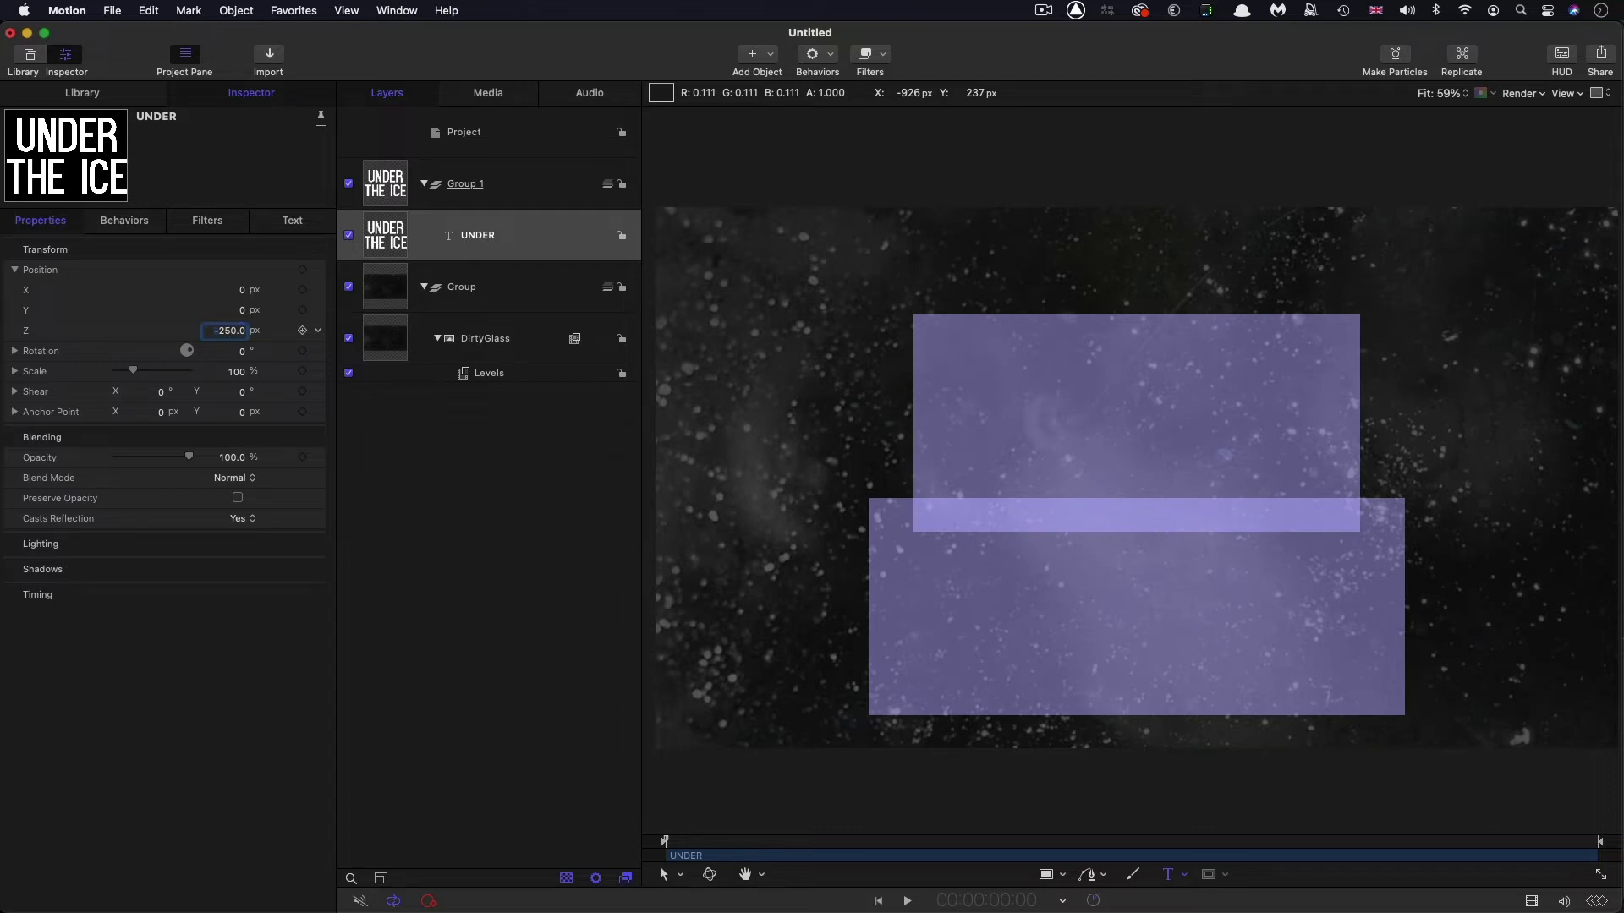
Make Group 1 a 3D group and select the UNDER text layer.
{"action": "left_click", "coordinate": [383, 181]}
{"action": "right_click", "coordinate": [383, 180]}
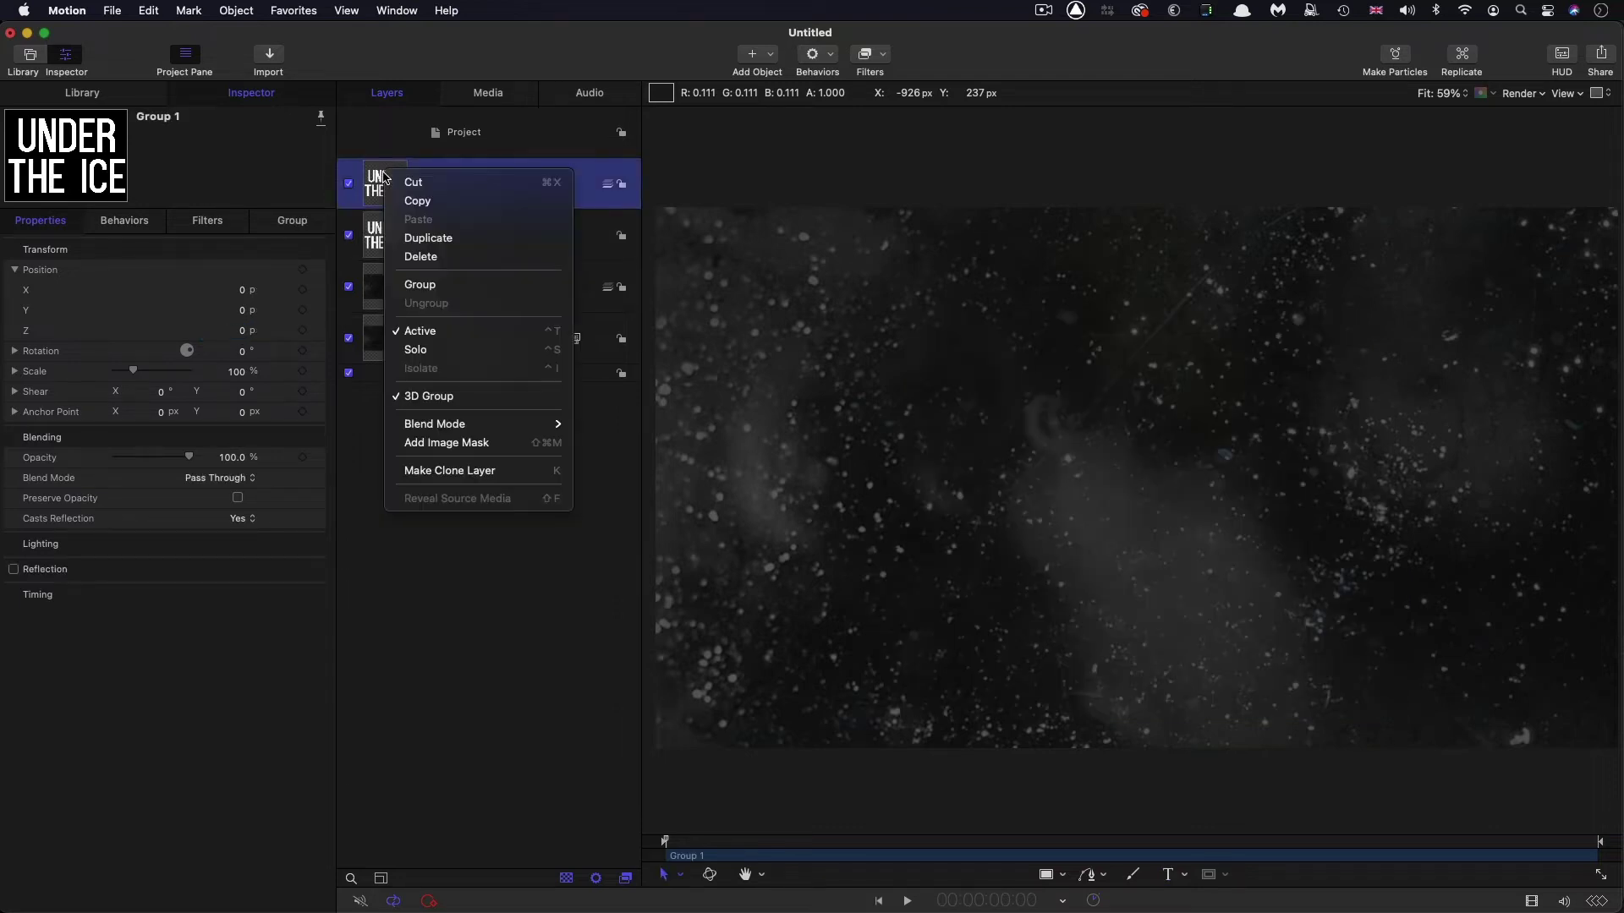
{"action": "left_click", "coordinate": [432, 396]}
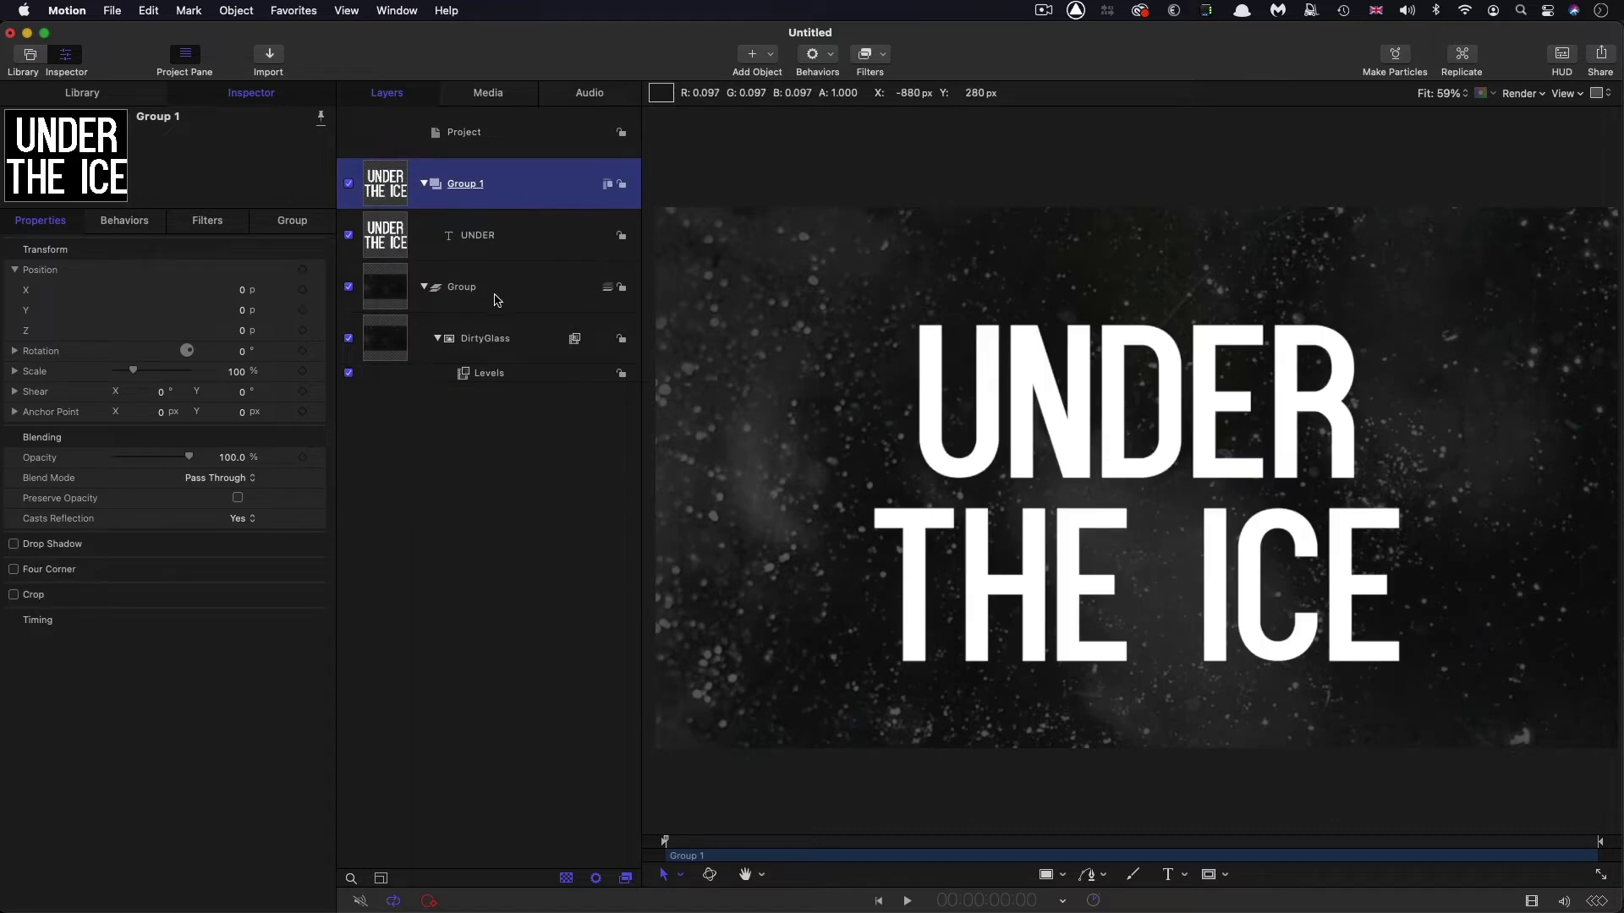
{"action": "left_click", "coordinate": [364, 234]}
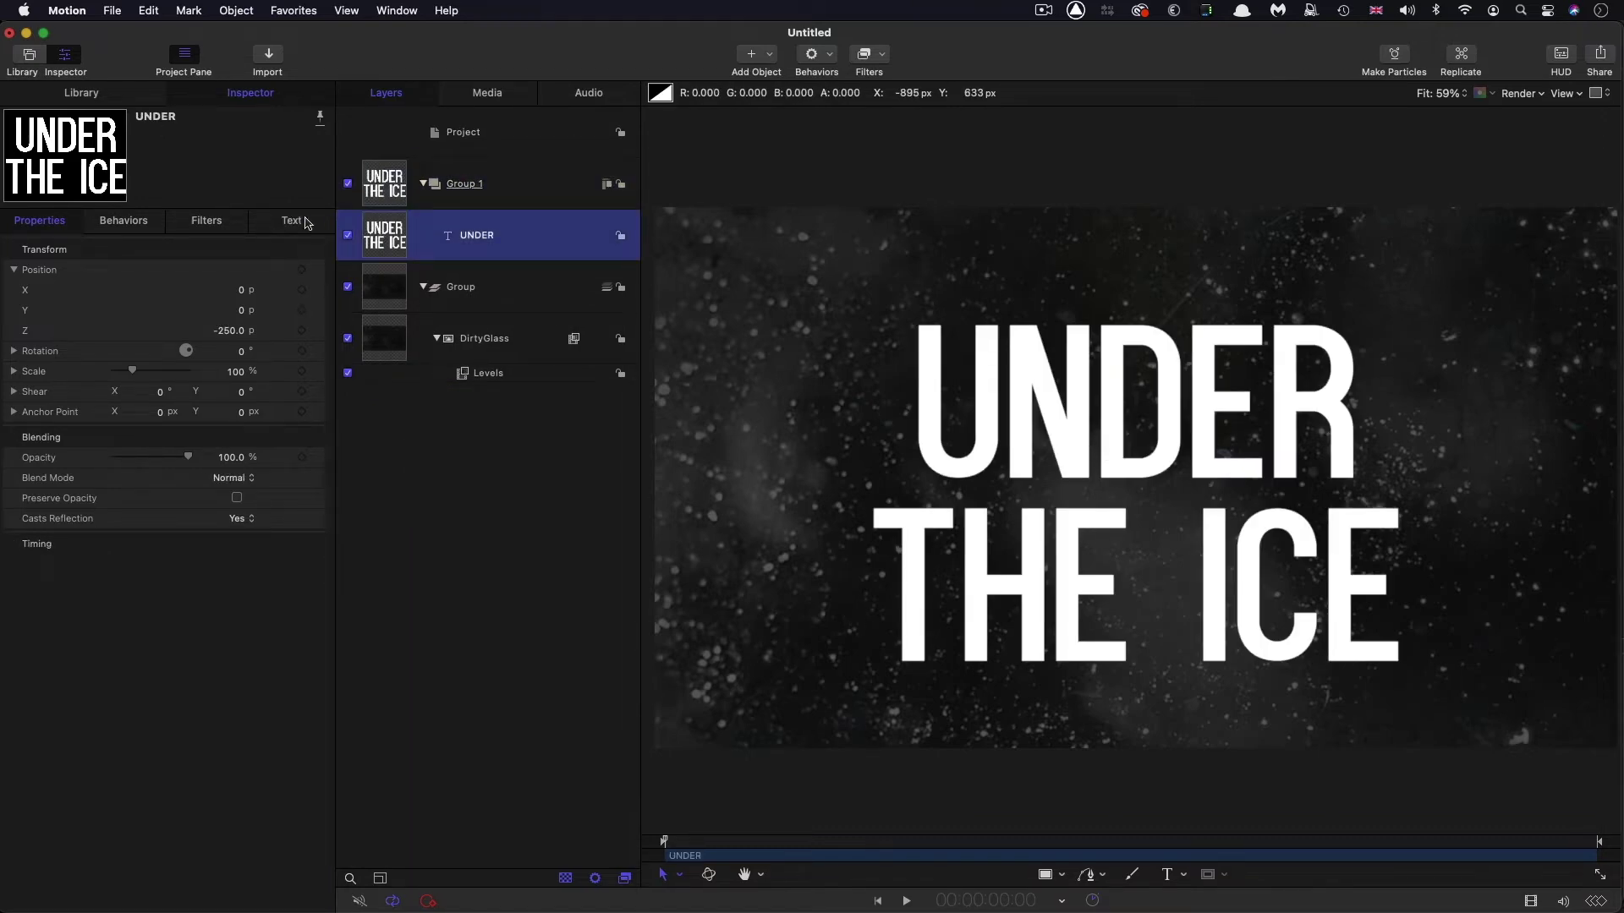
Change the title's face colour from white to a darkened pale icy blue.
{"action": "left_click", "coordinate": [291, 222]}
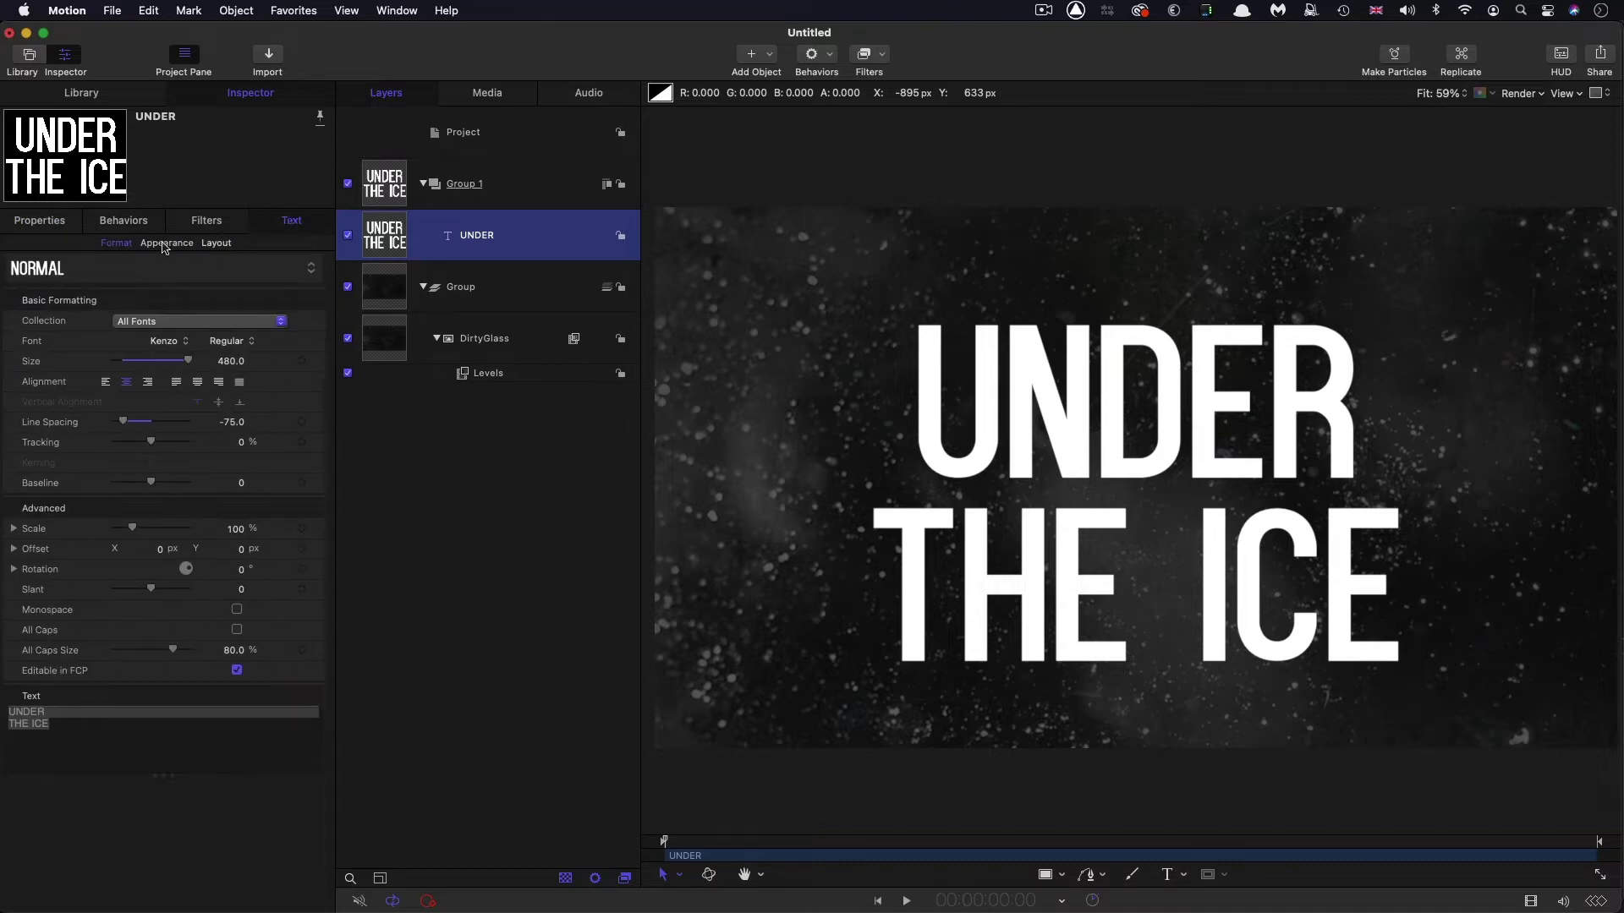
{"action": "left_click", "coordinate": [165, 243]}
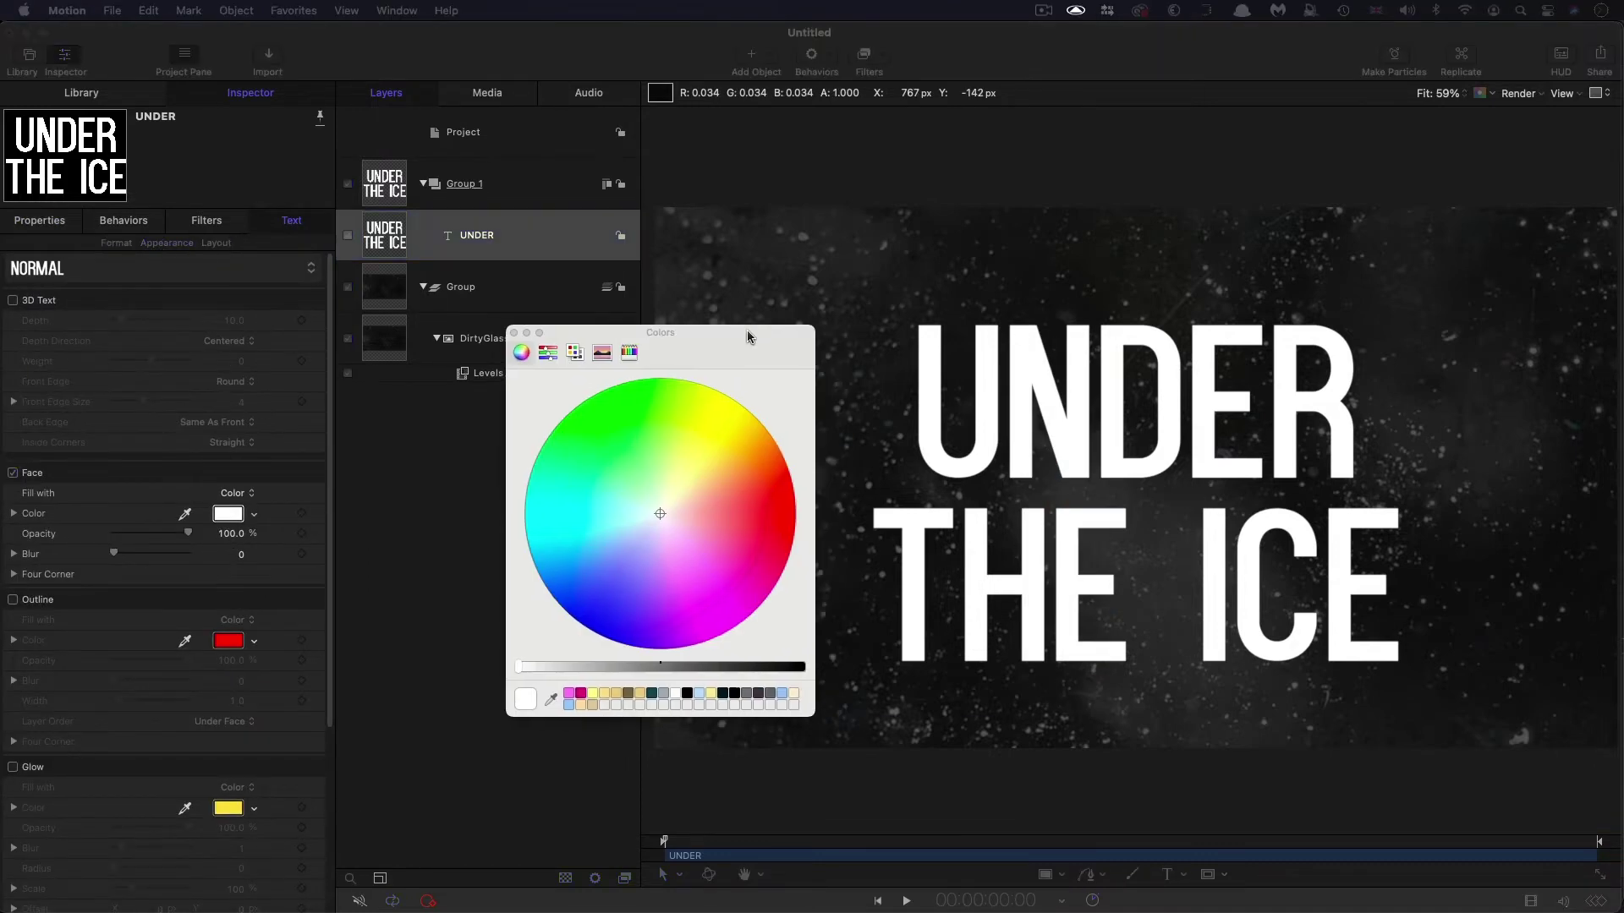
{"action": "left_click_drag", "start_coordinate": [627, 506], "coordinate": [611, 525]}
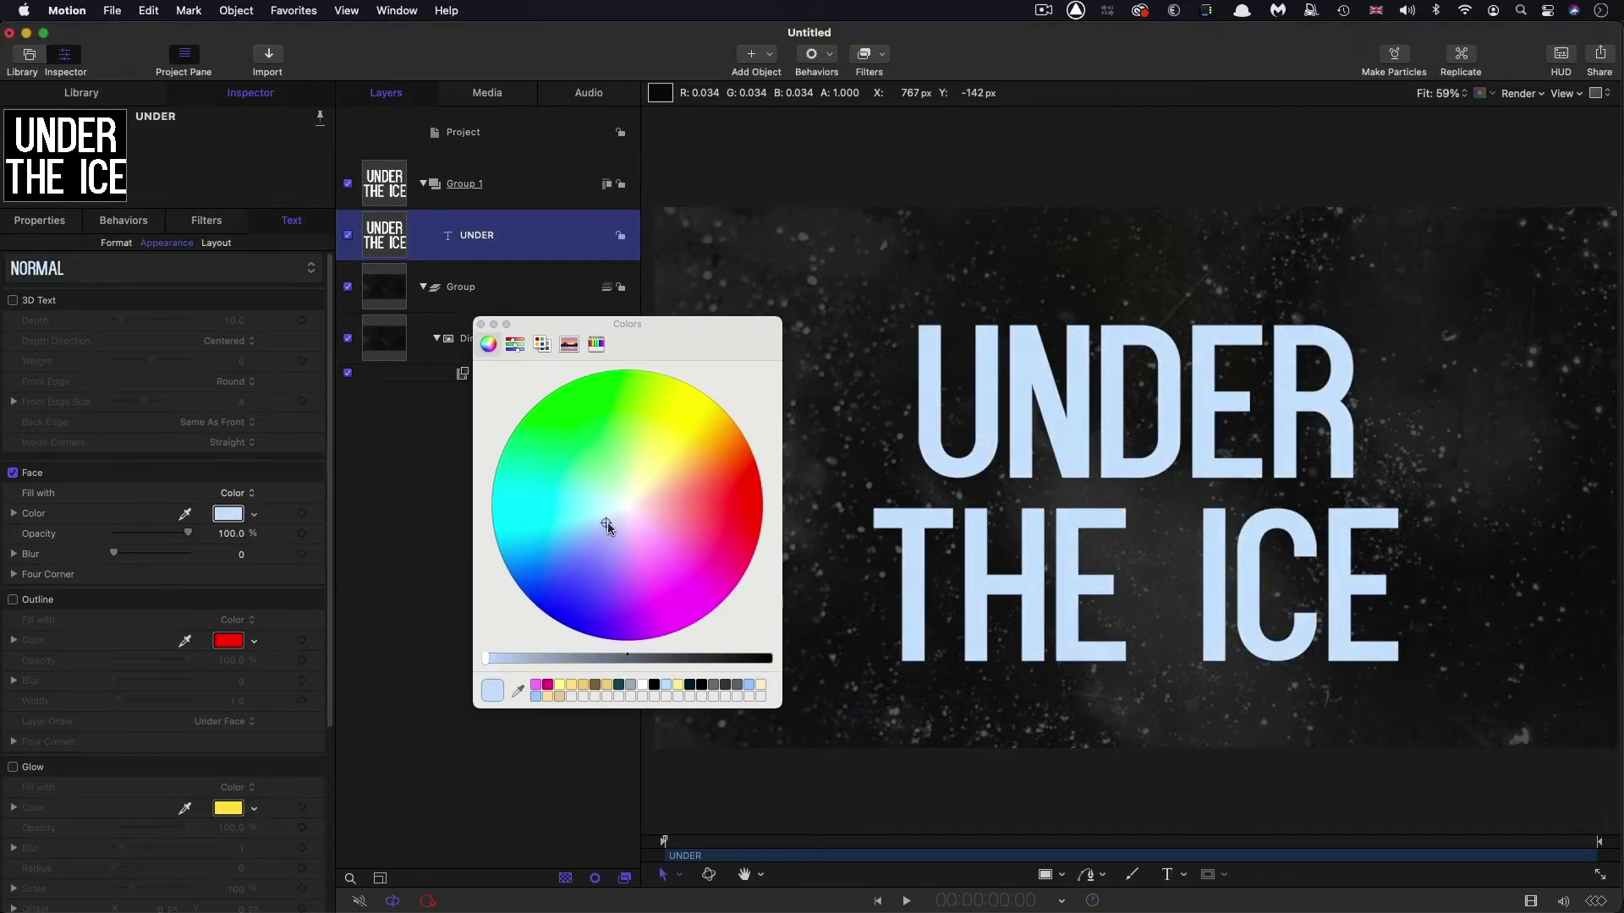
{"action": "left_click_drag", "start_coordinate": [610, 525], "coordinate": [608, 530]}
{"action": "left_click_drag", "start_coordinate": [487, 662], "coordinate": [546, 668]}
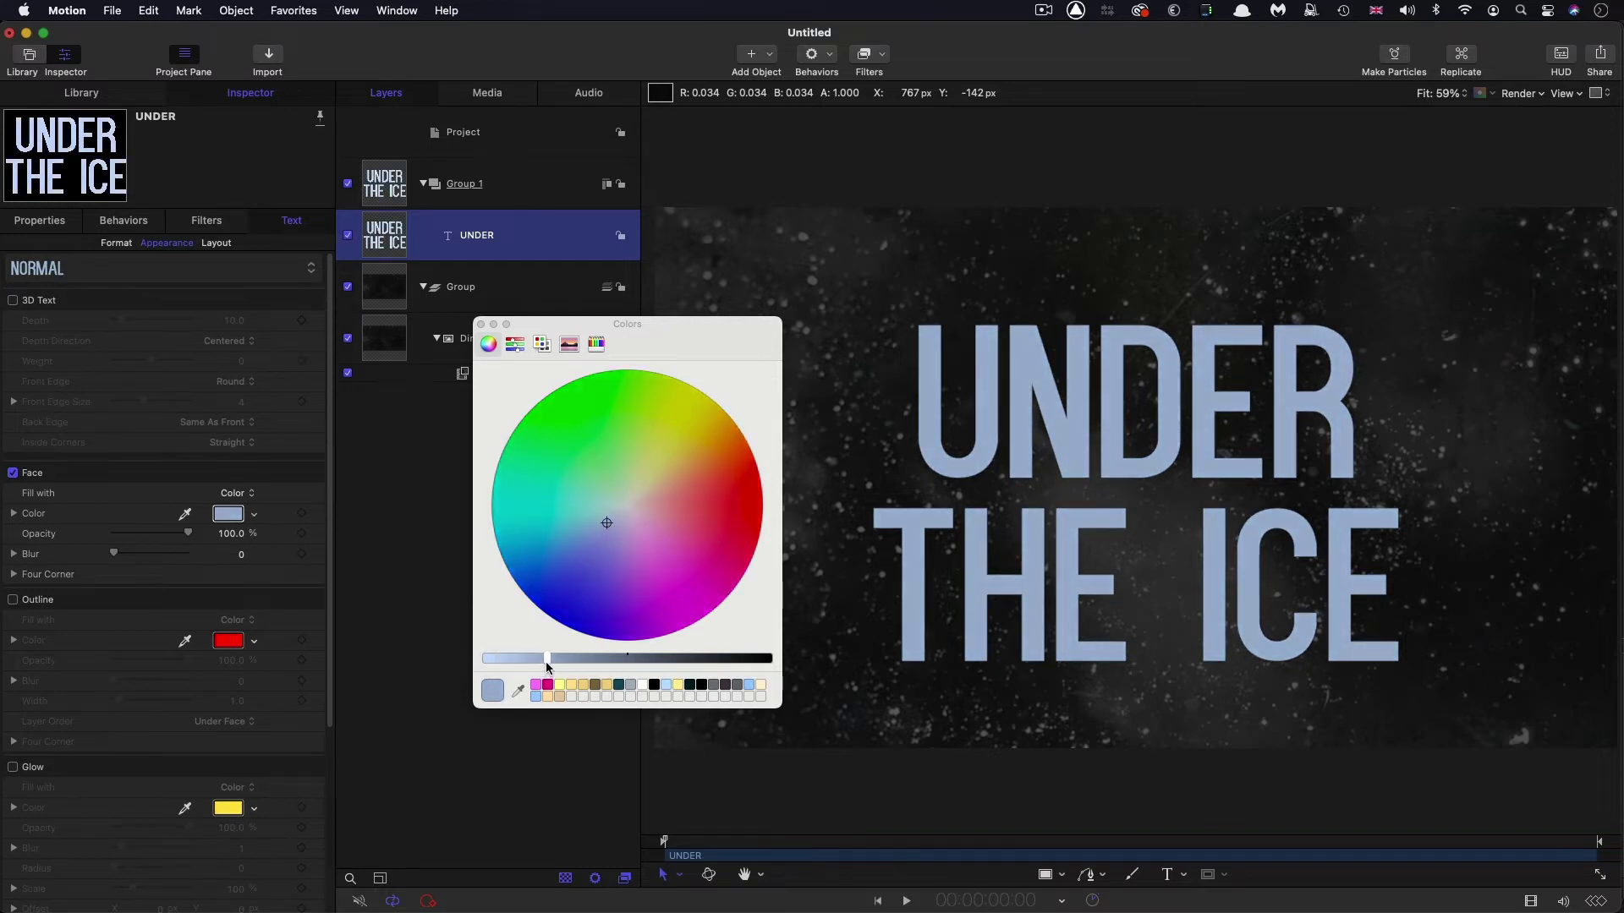
{"action": "left_click", "coordinate": [480, 324]}
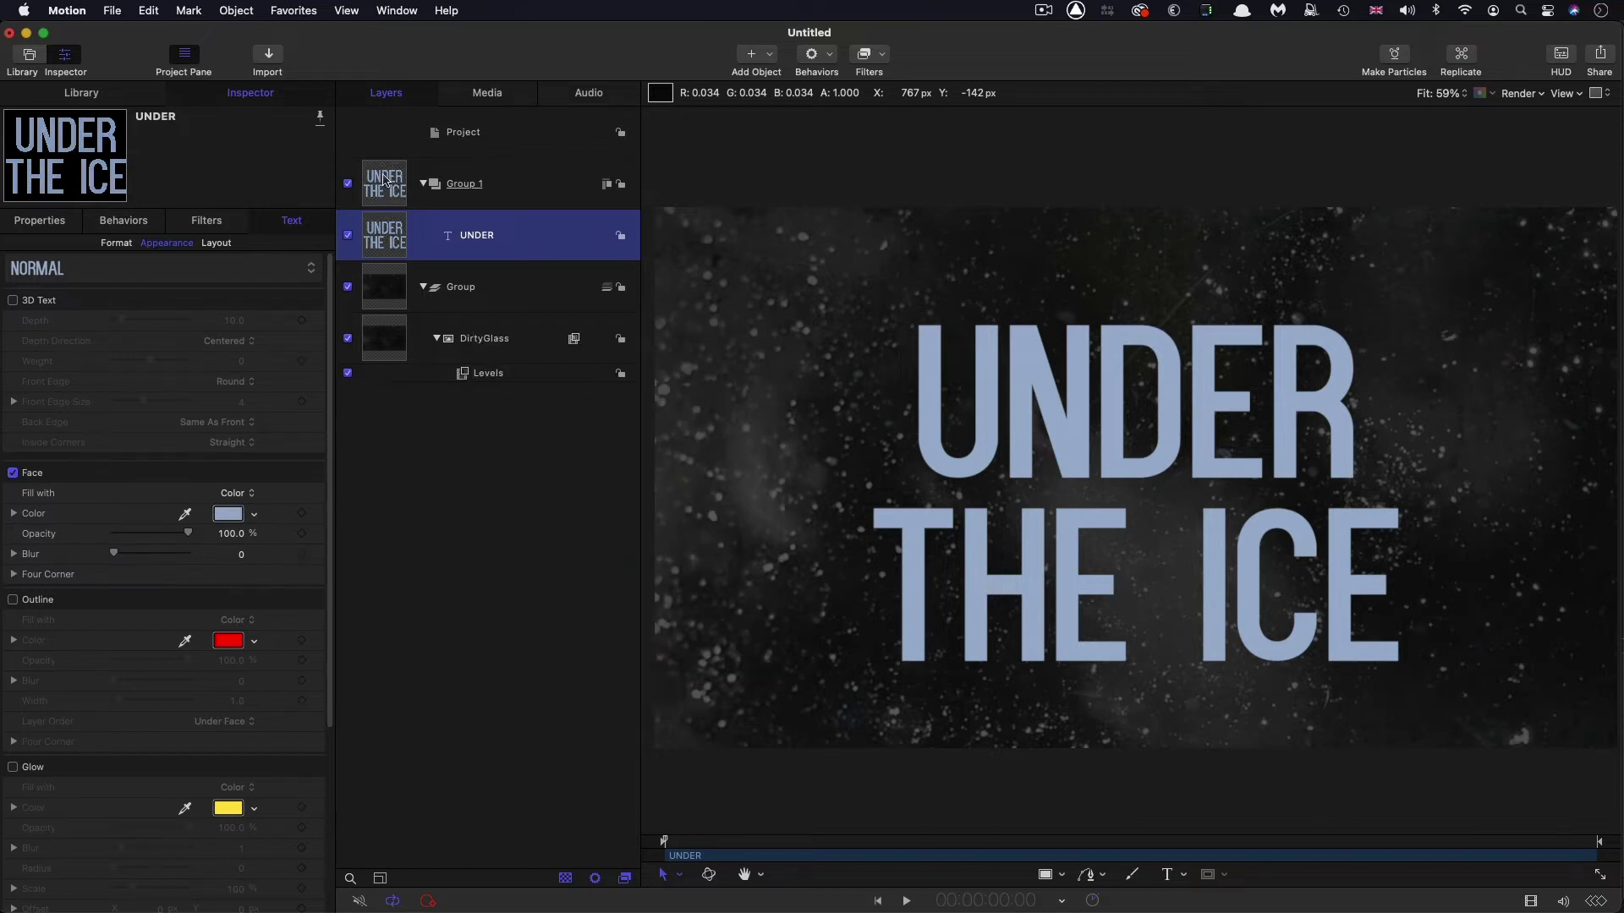
{"action": "right_click", "coordinate": [383, 230]}
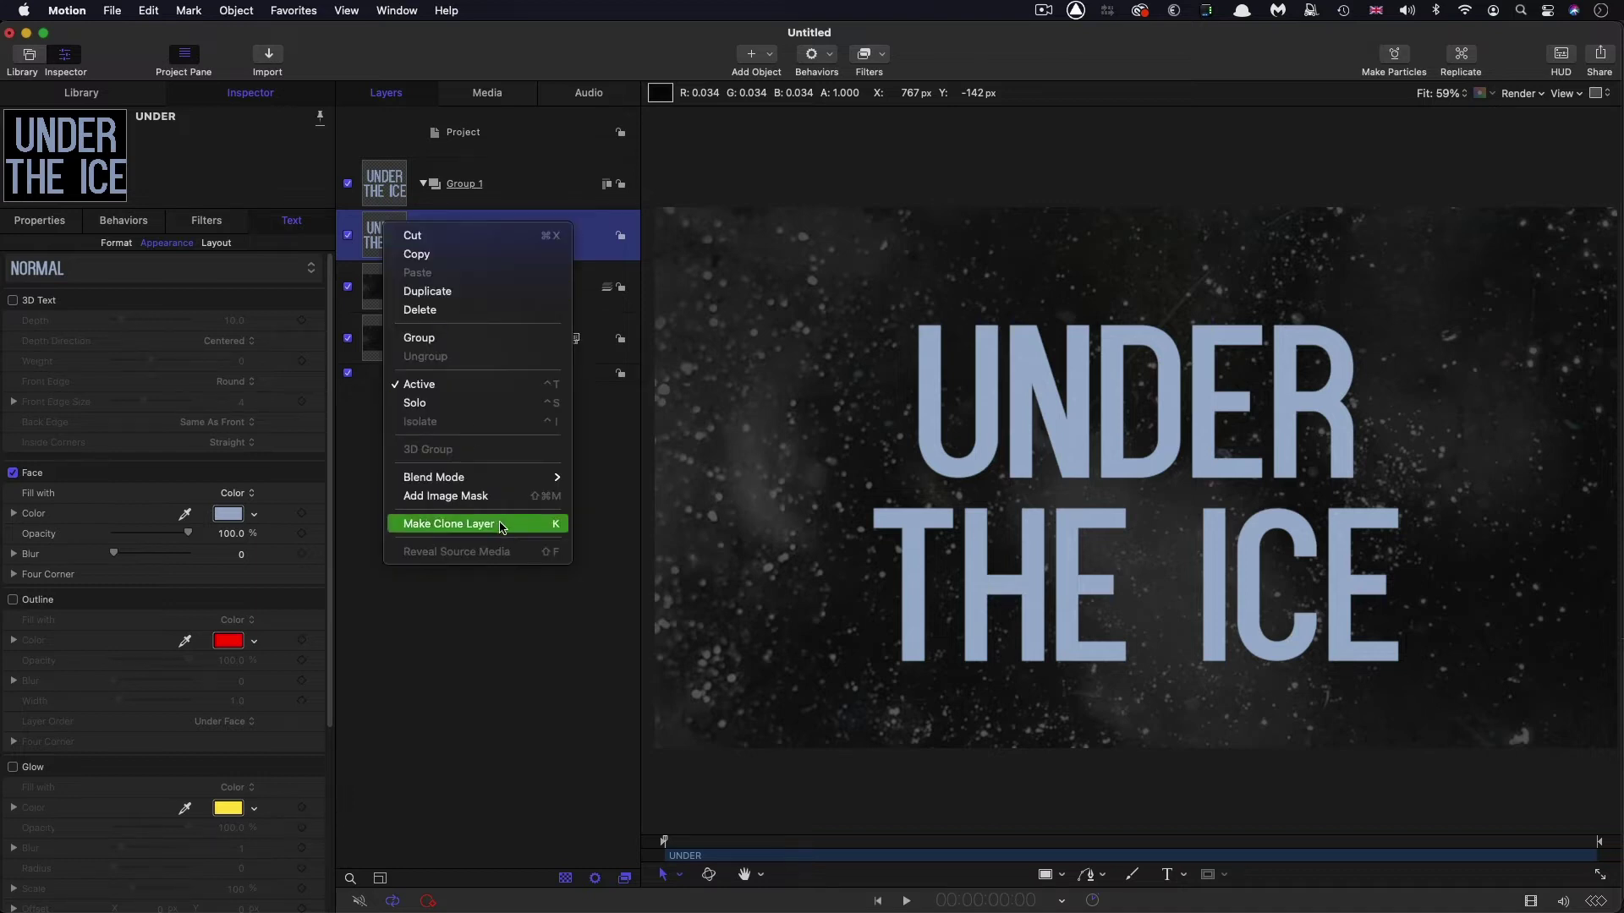
Mask UNDER with an Image Mask using DirtyGlass's Luminance channel, then re-enable DirtyGlass.
{"action": "key", "text": "Escape"}
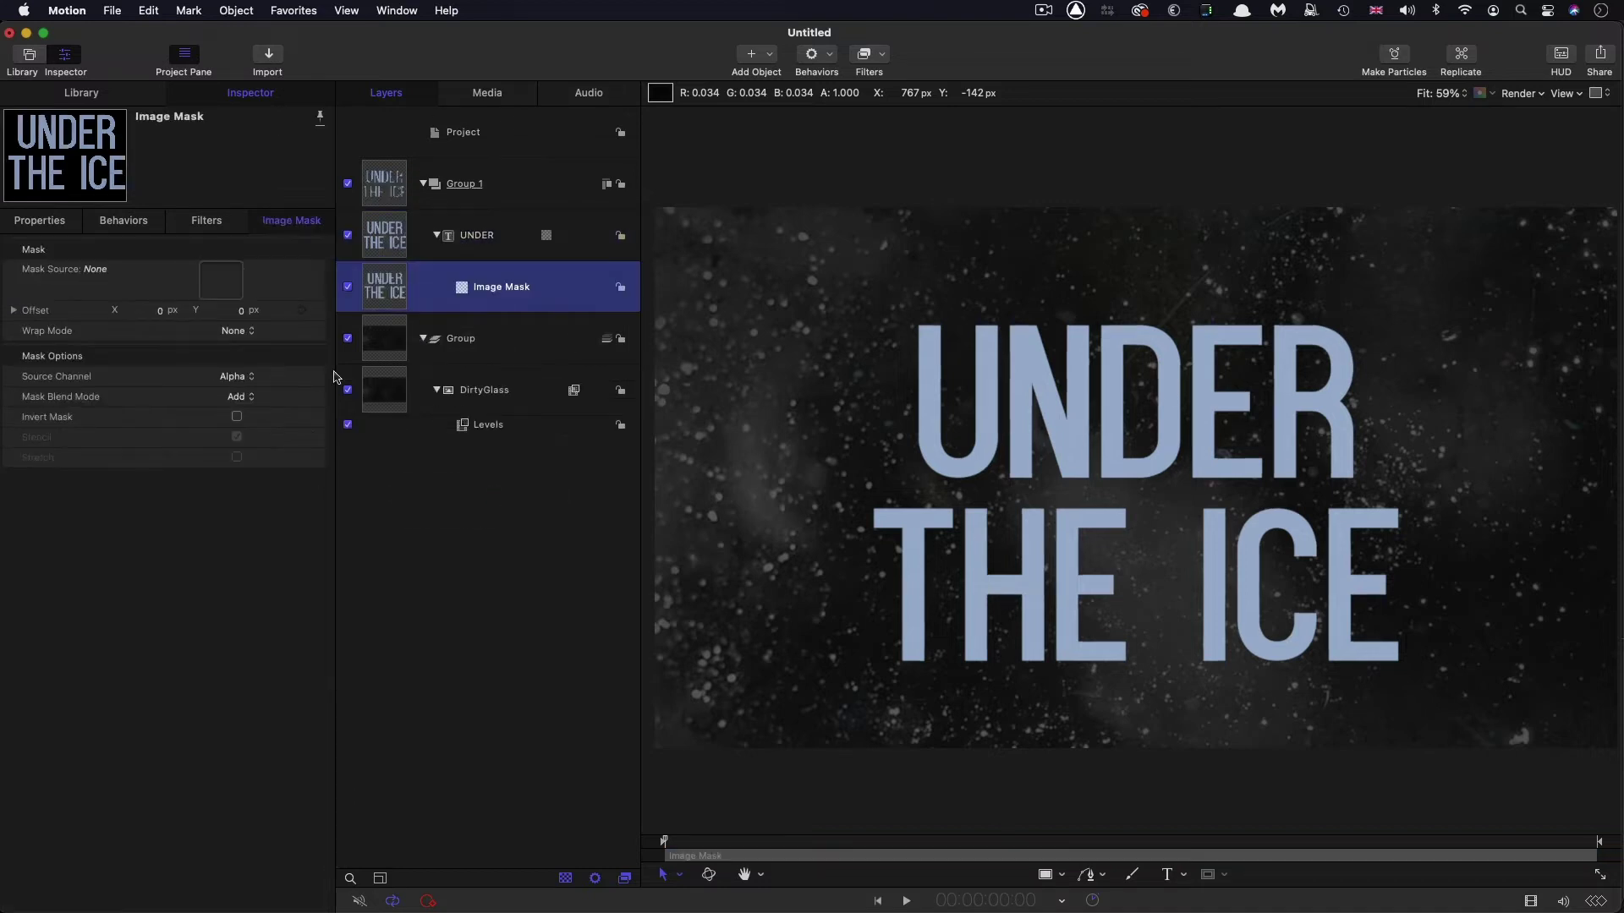
{"action": "left_click_drag", "start_coordinate": [383, 393], "coordinate": [222, 280]}
{"action": "left_click", "coordinate": [236, 376]}
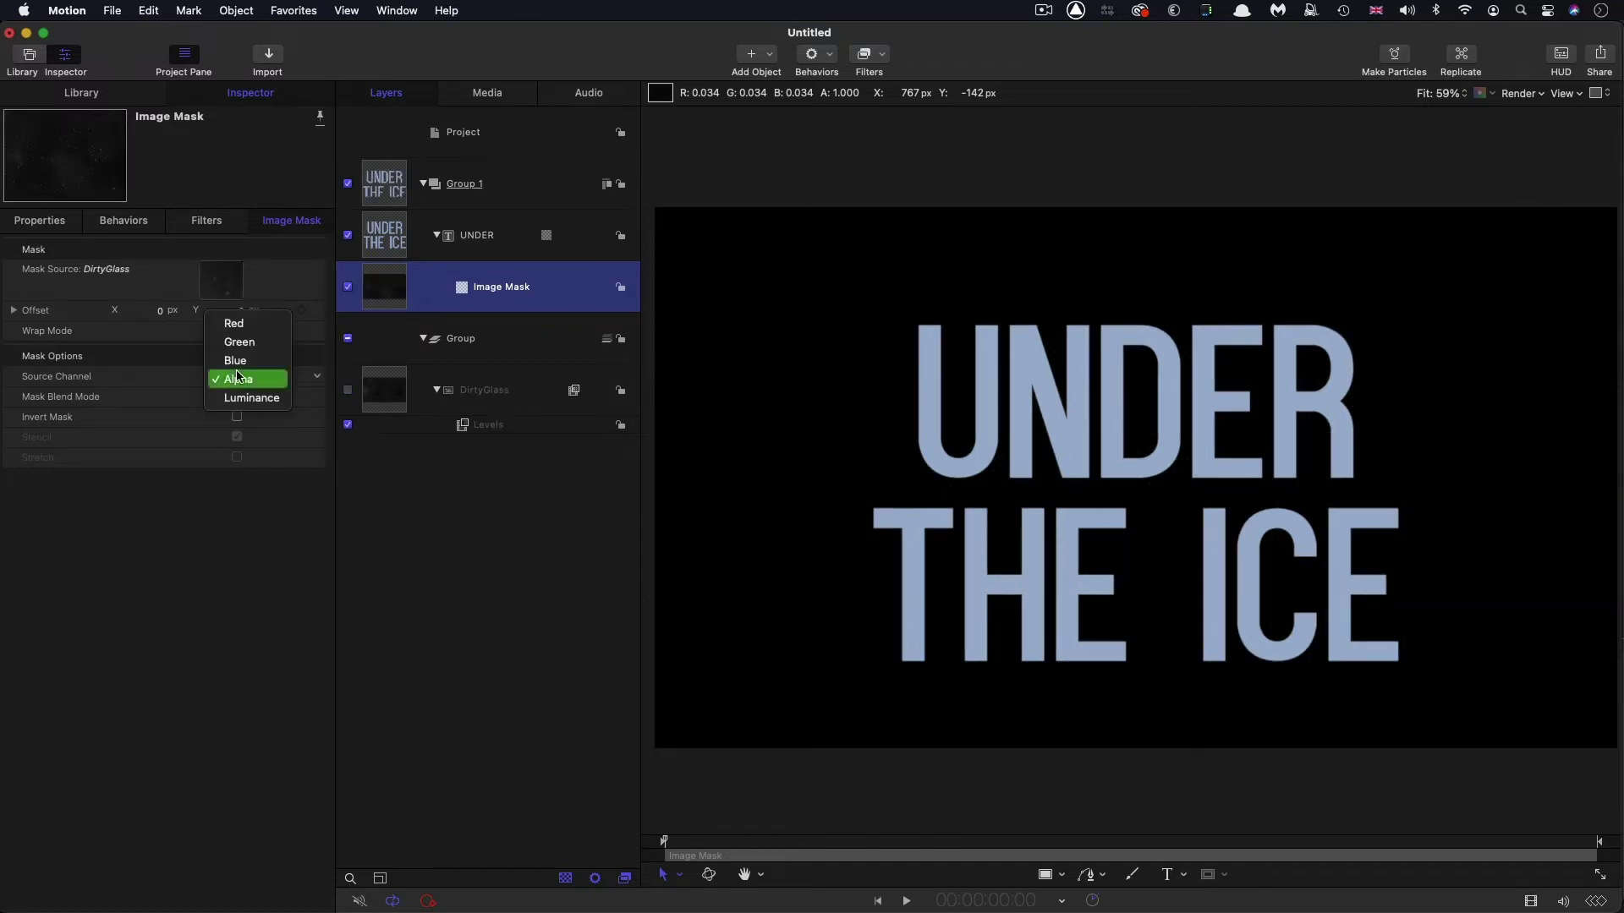
{"action": "left_click", "coordinate": [241, 396]}
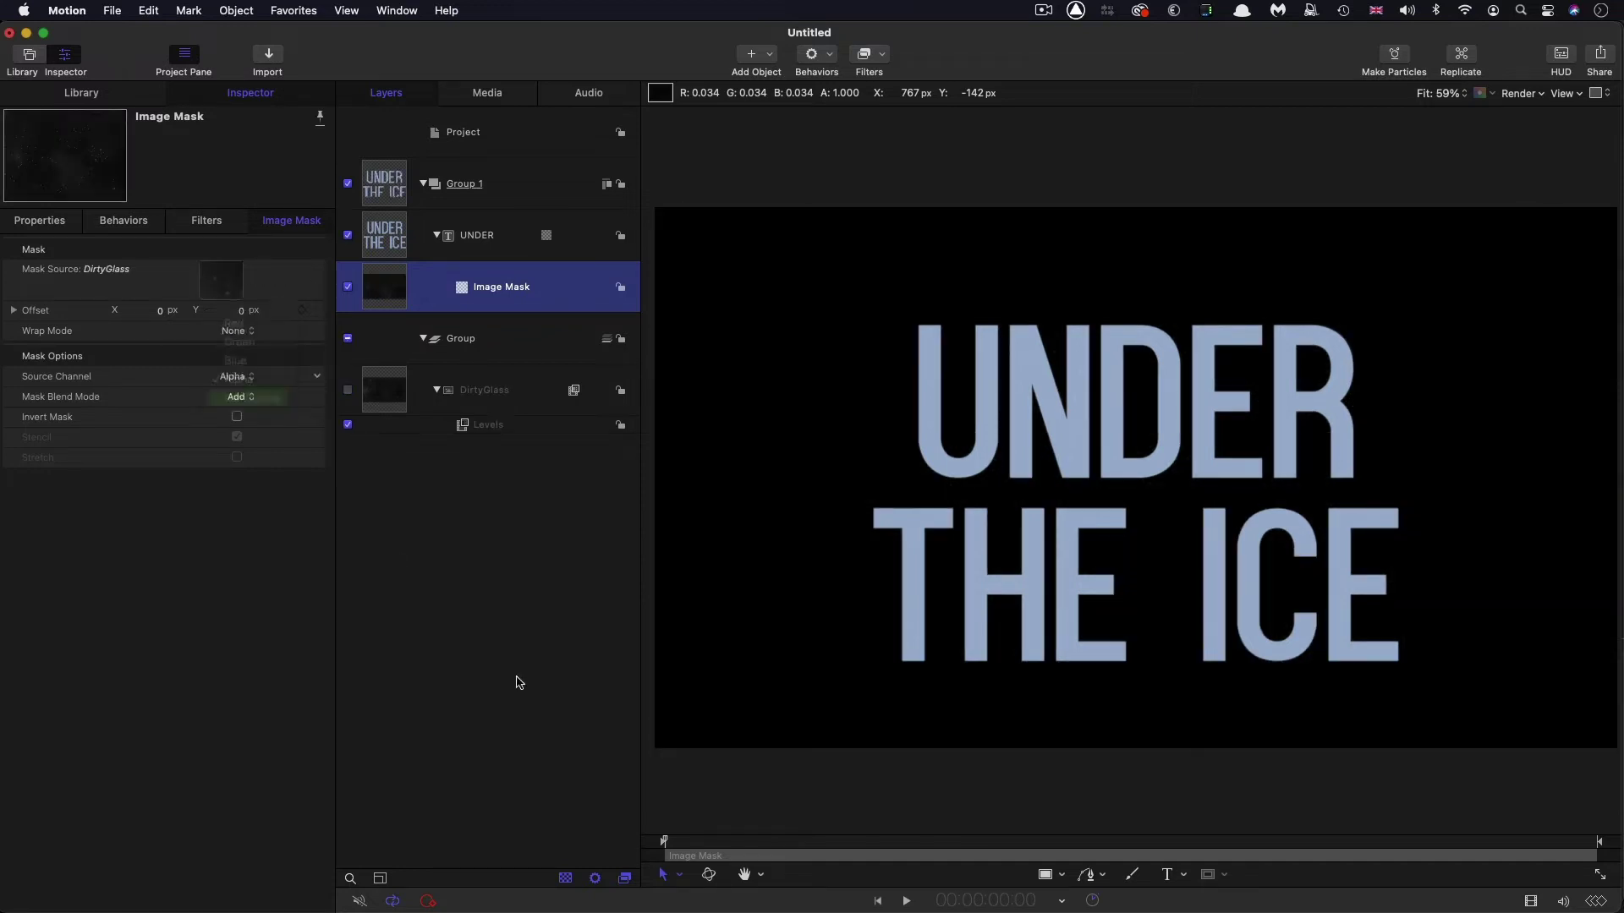
{"action": "left_click", "coordinate": [349, 390]}
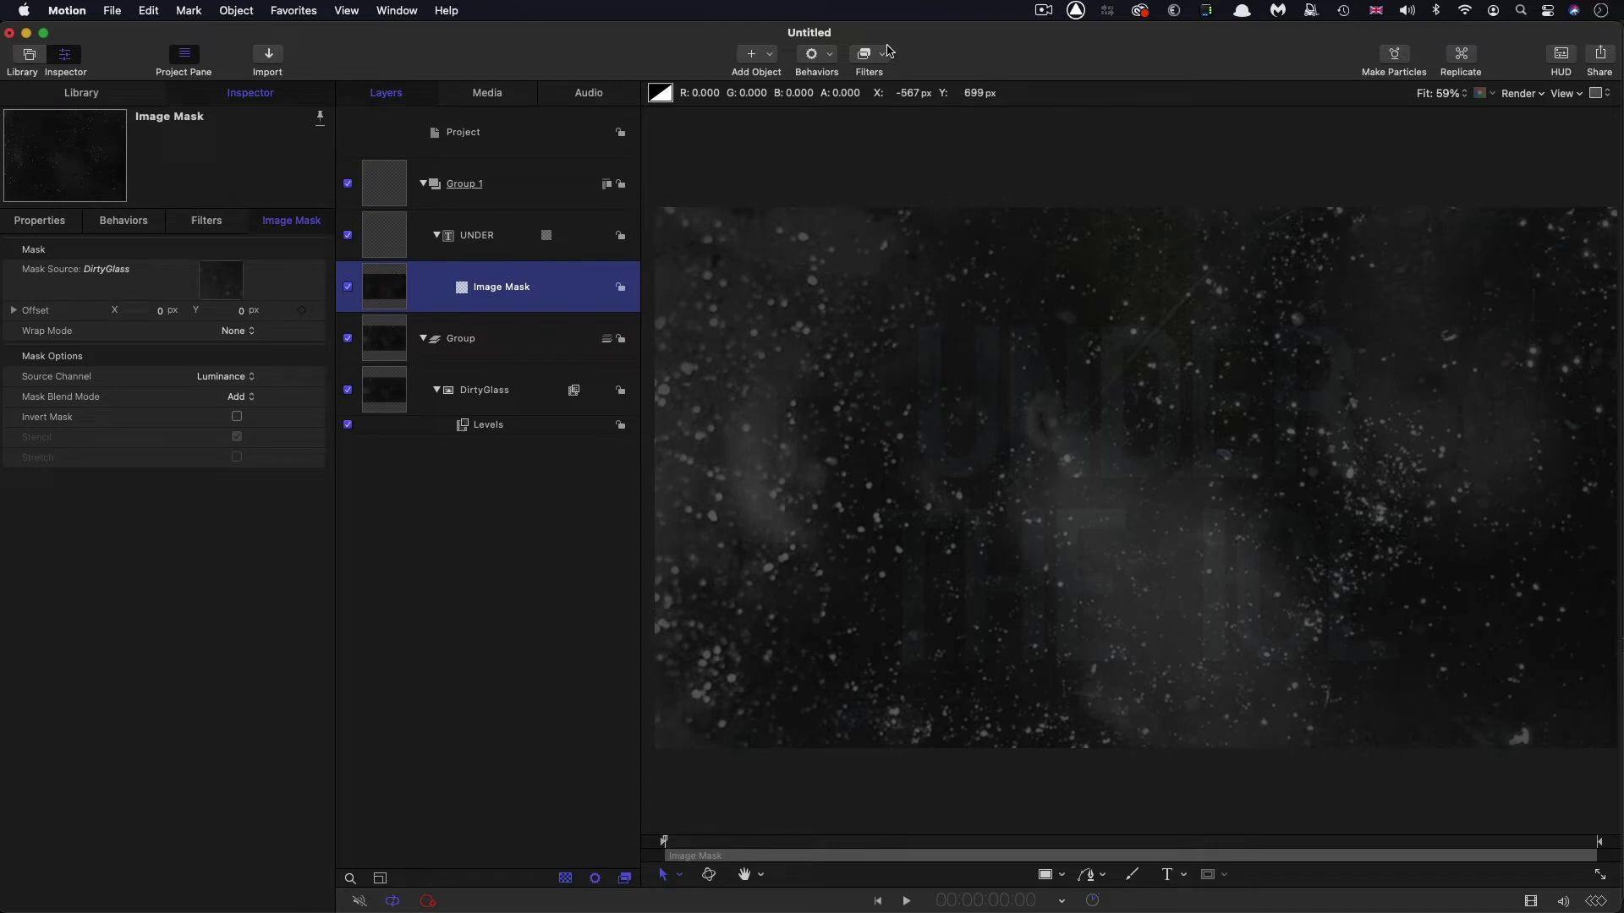
{"action": "left_click", "coordinate": [879, 52]}
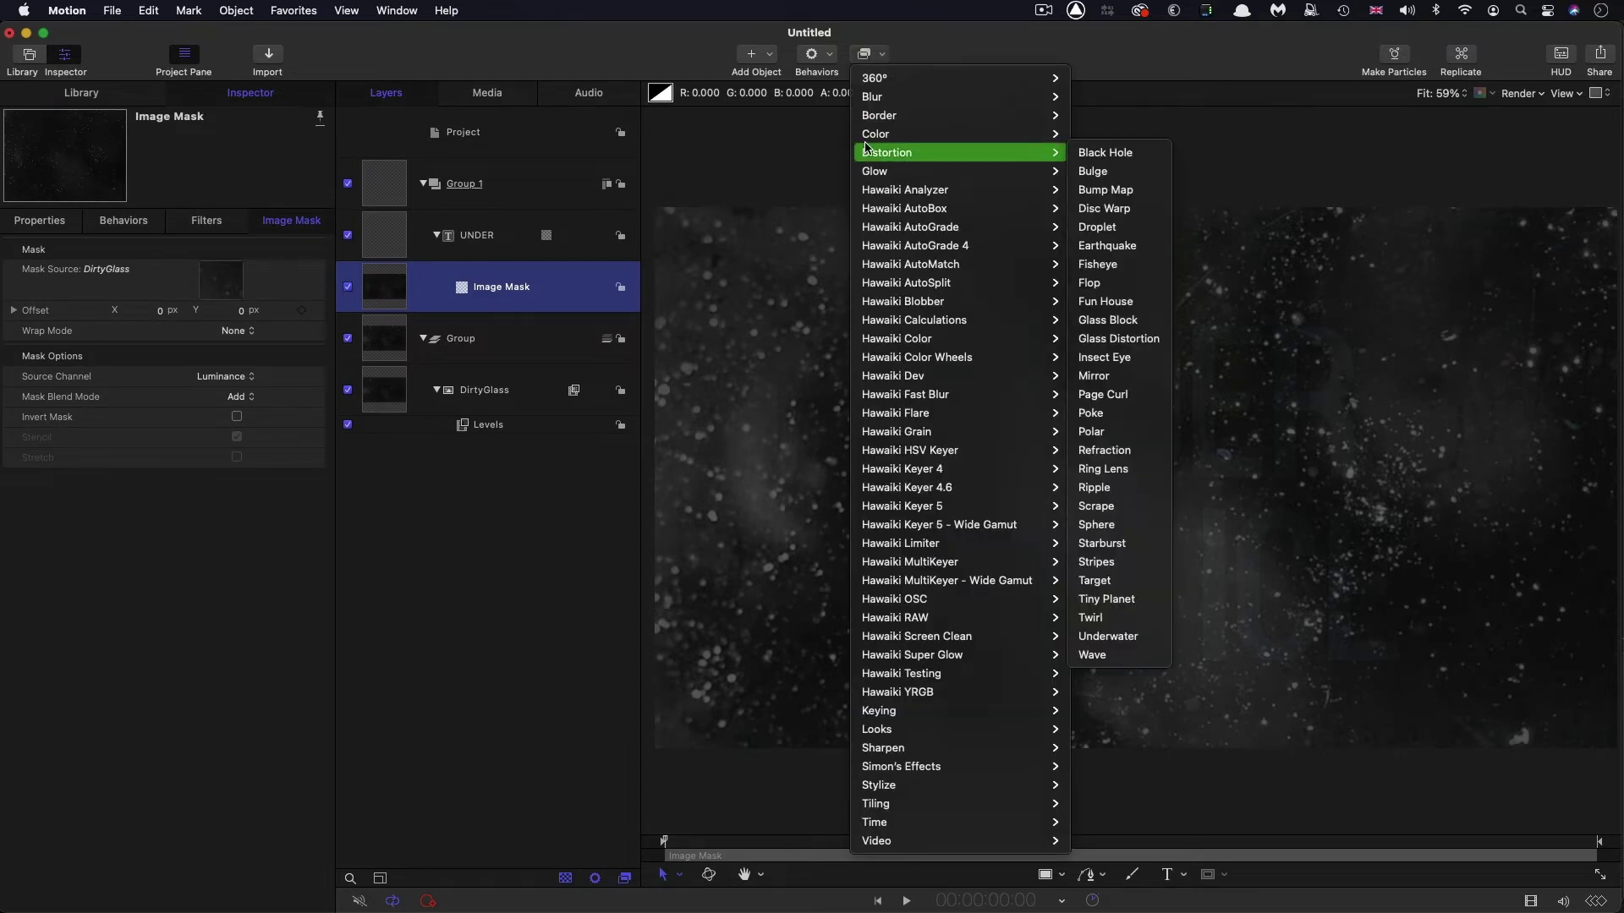
Add a Levels filter to the image mask and lower its white point to reveal the frosted title.
{"action": "mouse_move", "coordinate": [964, 134]}
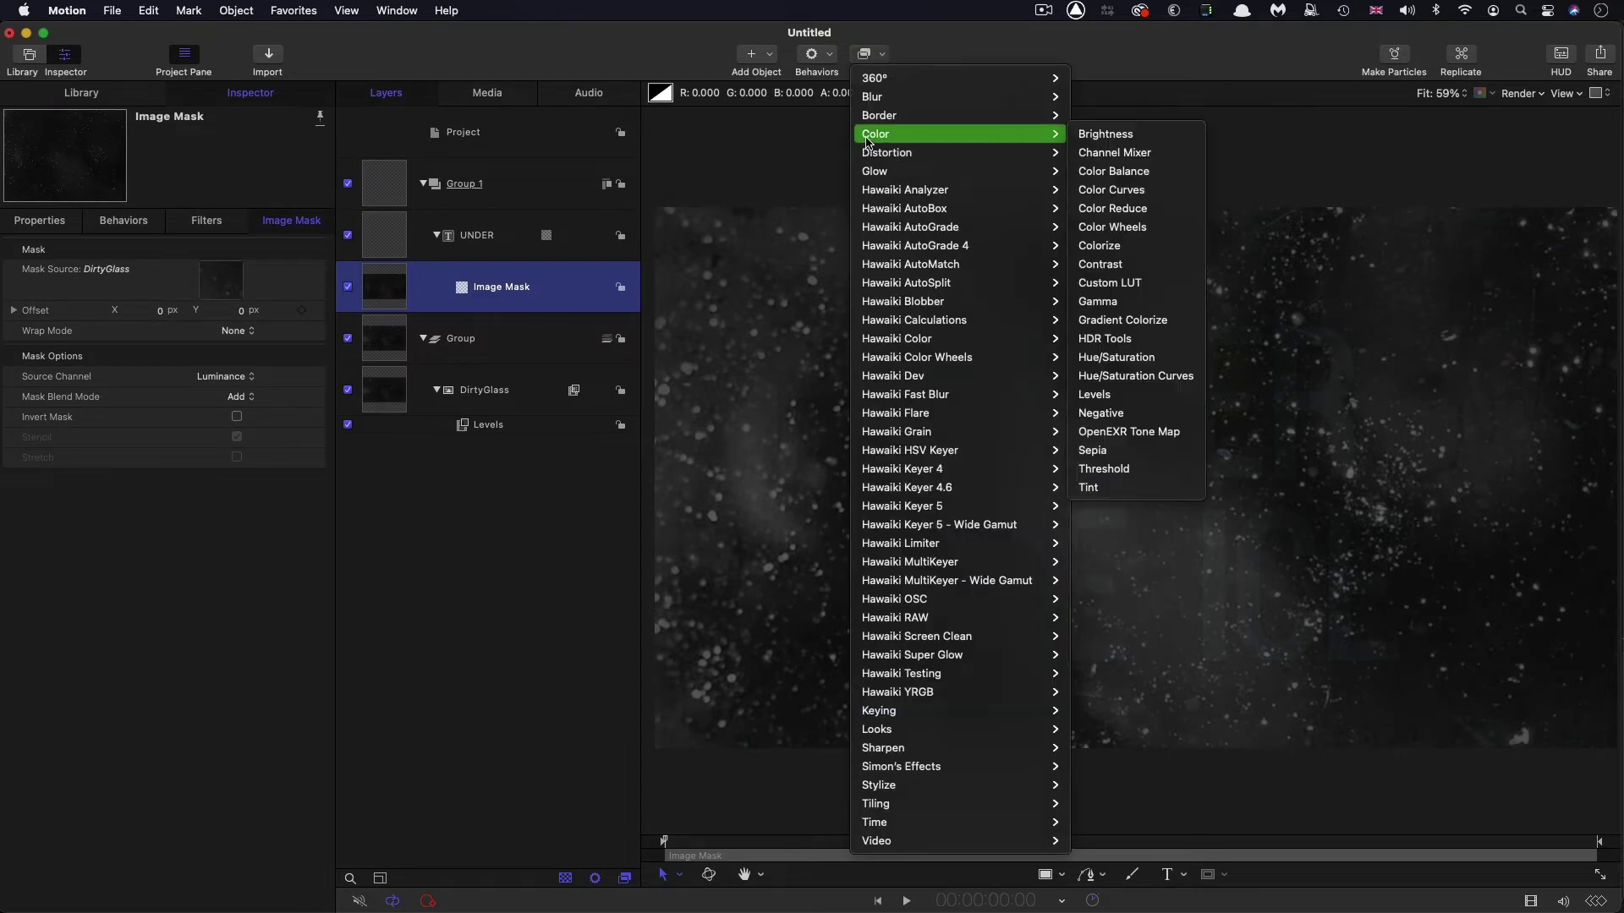
{"action": "left_click", "coordinate": [1125, 395]}
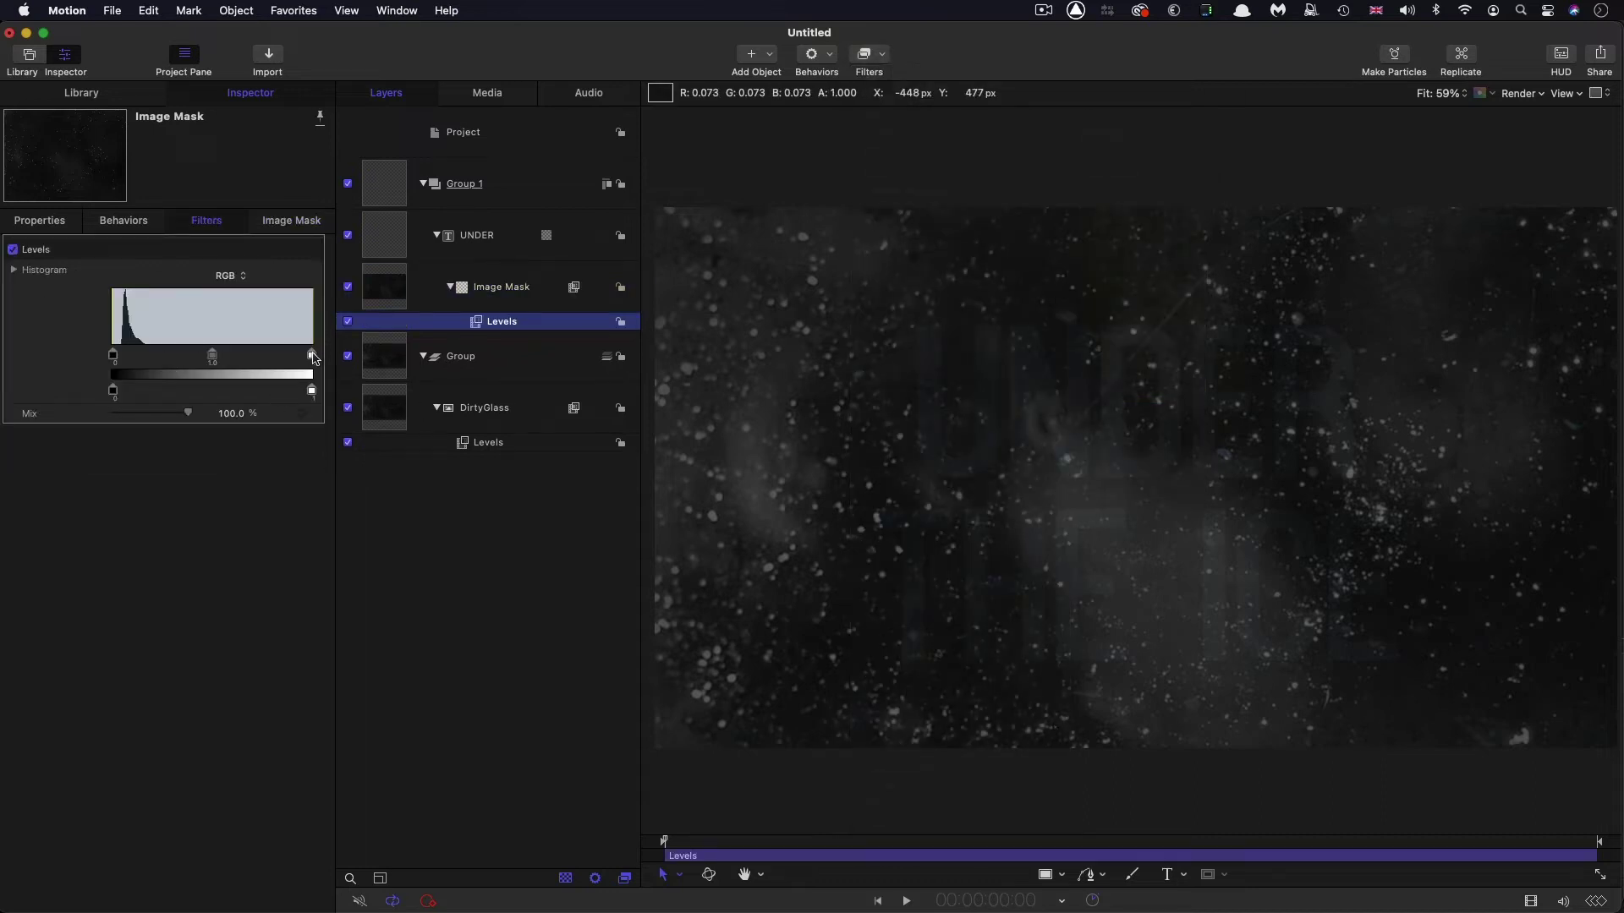
{"action": "left_click_drag", "start_coordinate": [312, 356], "coordinate": [160, 365]}
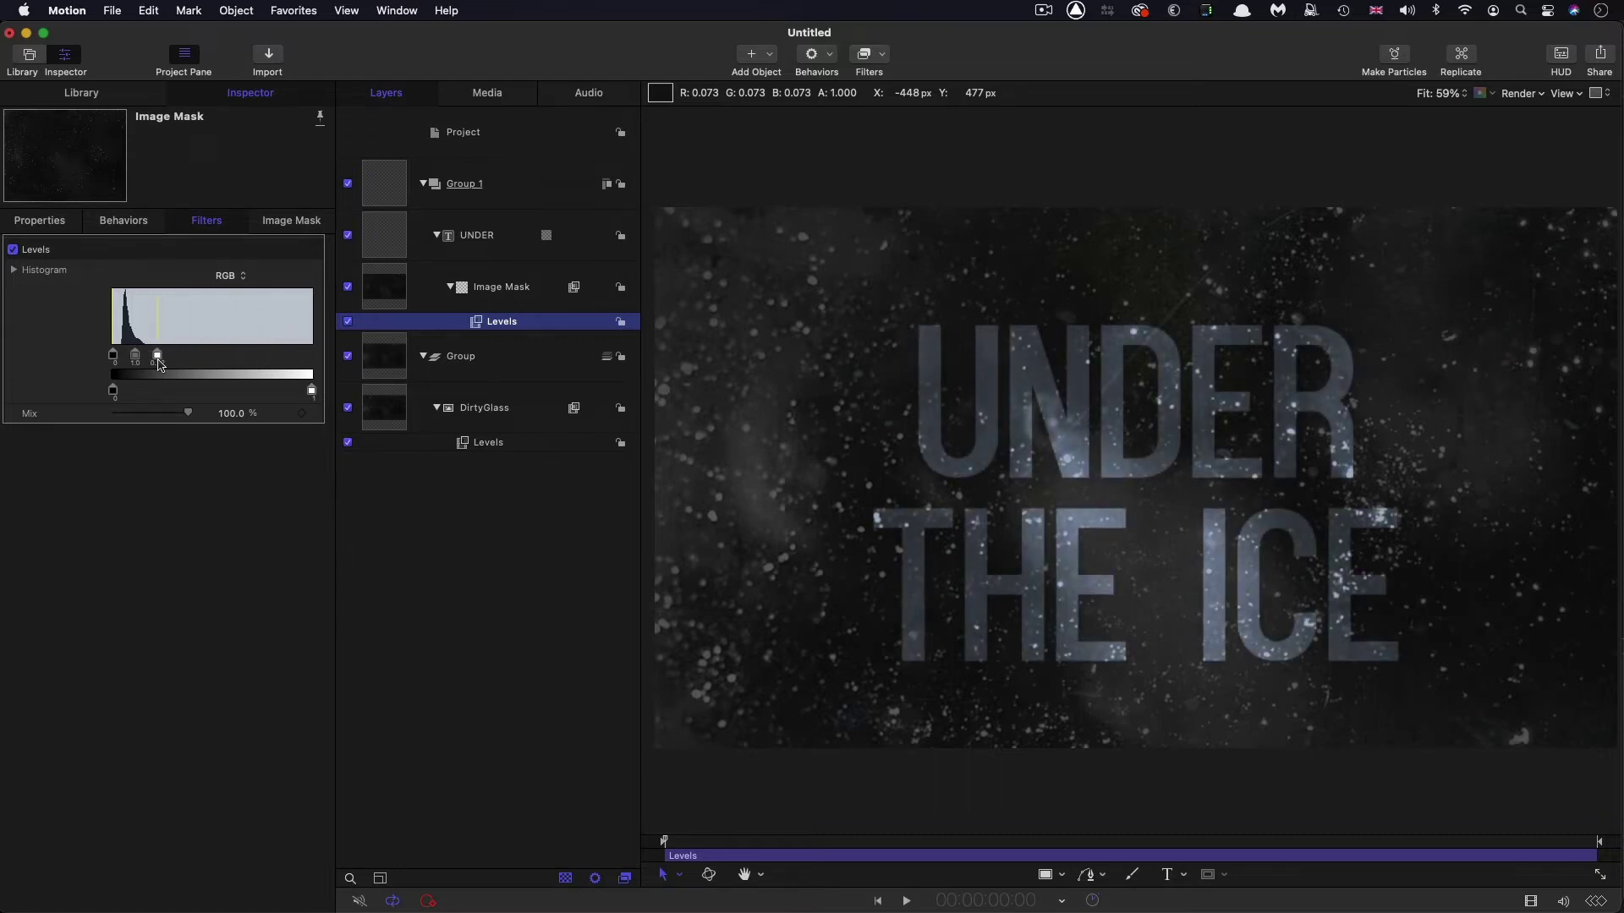
{"action": "left_click_drag", "start_coordinate": [160, 364], "coordinate": [160, 363]}
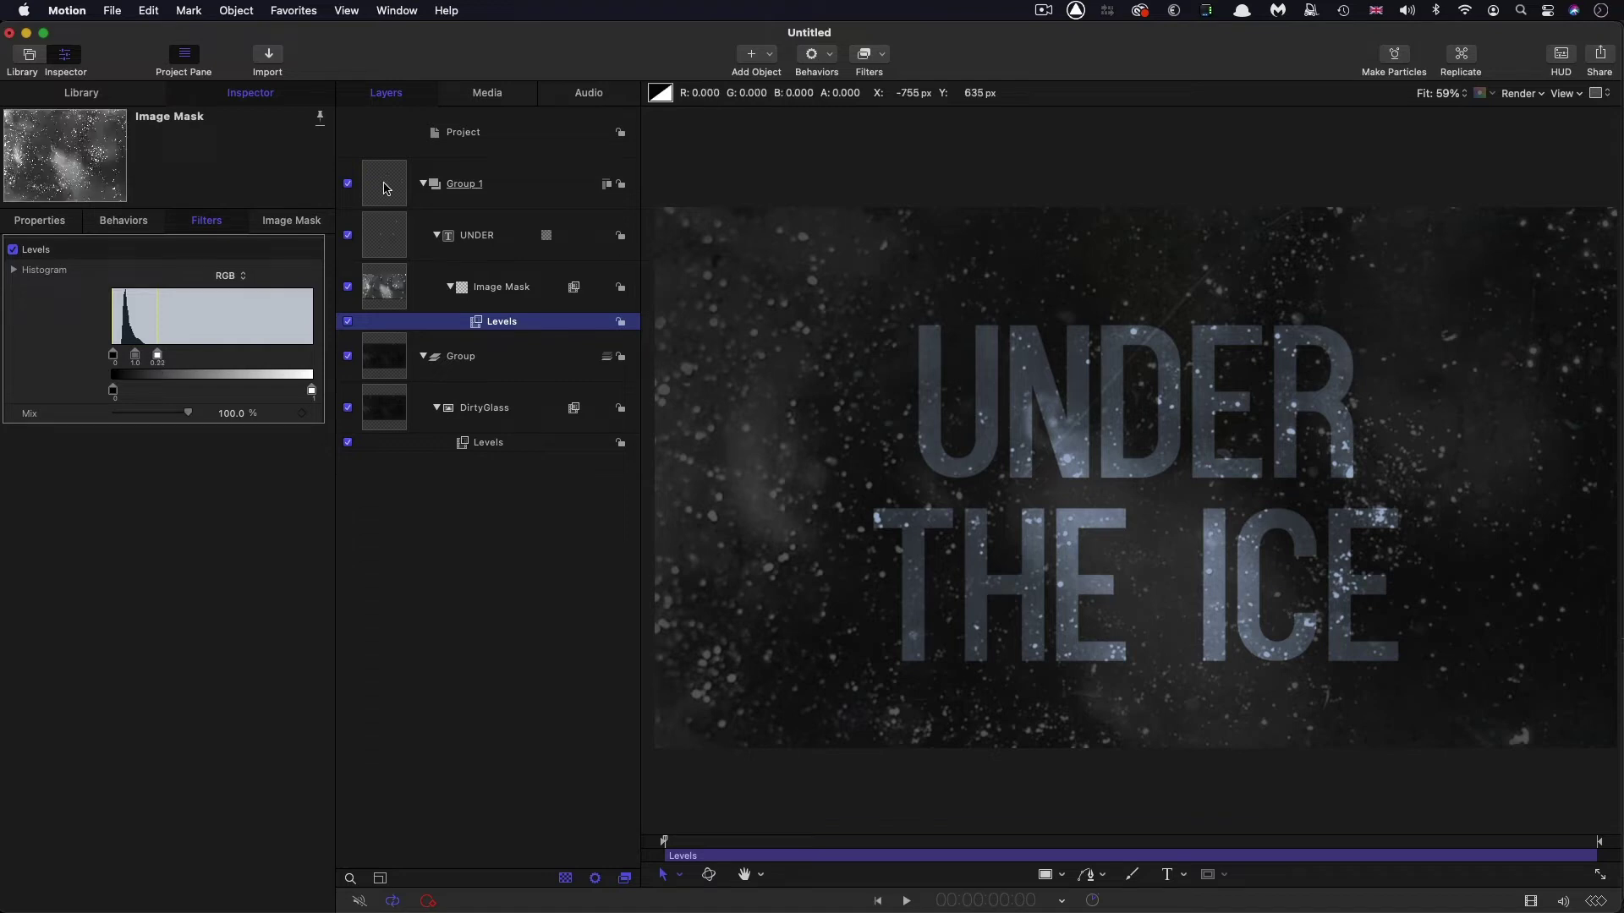
Create a new Group 2 and nest Group 1 inside it.
{"action": "left_click", "coordinate": [518, 141]}
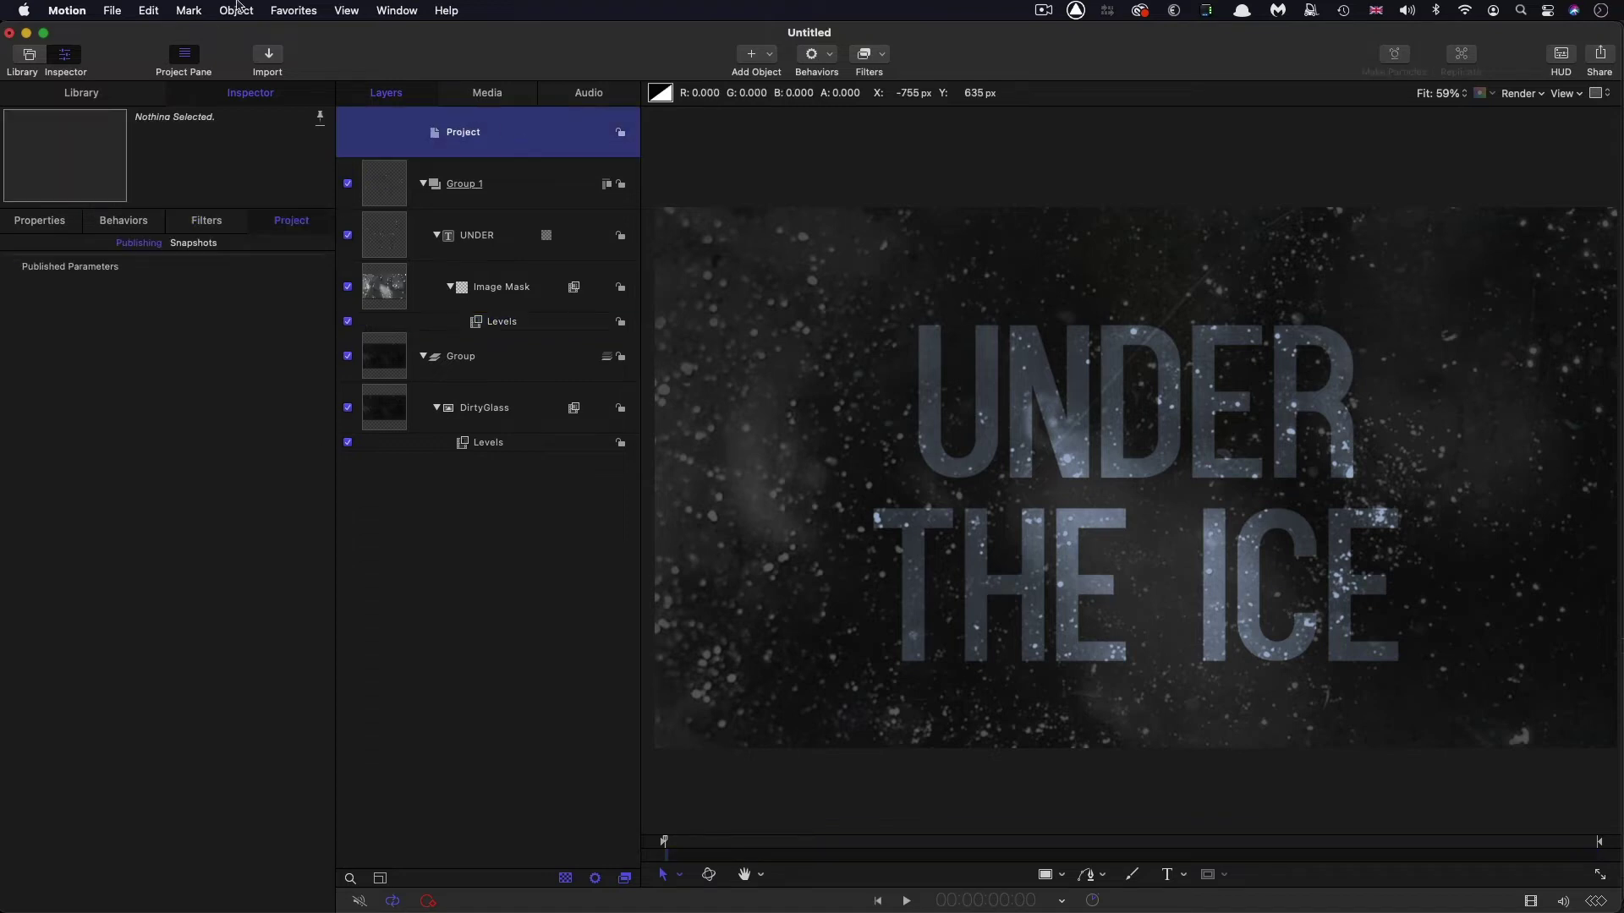
{"action": "left_click", "coordinate": [237, 10]}
{"action": "left_click", "coordinate": [246, 32]}
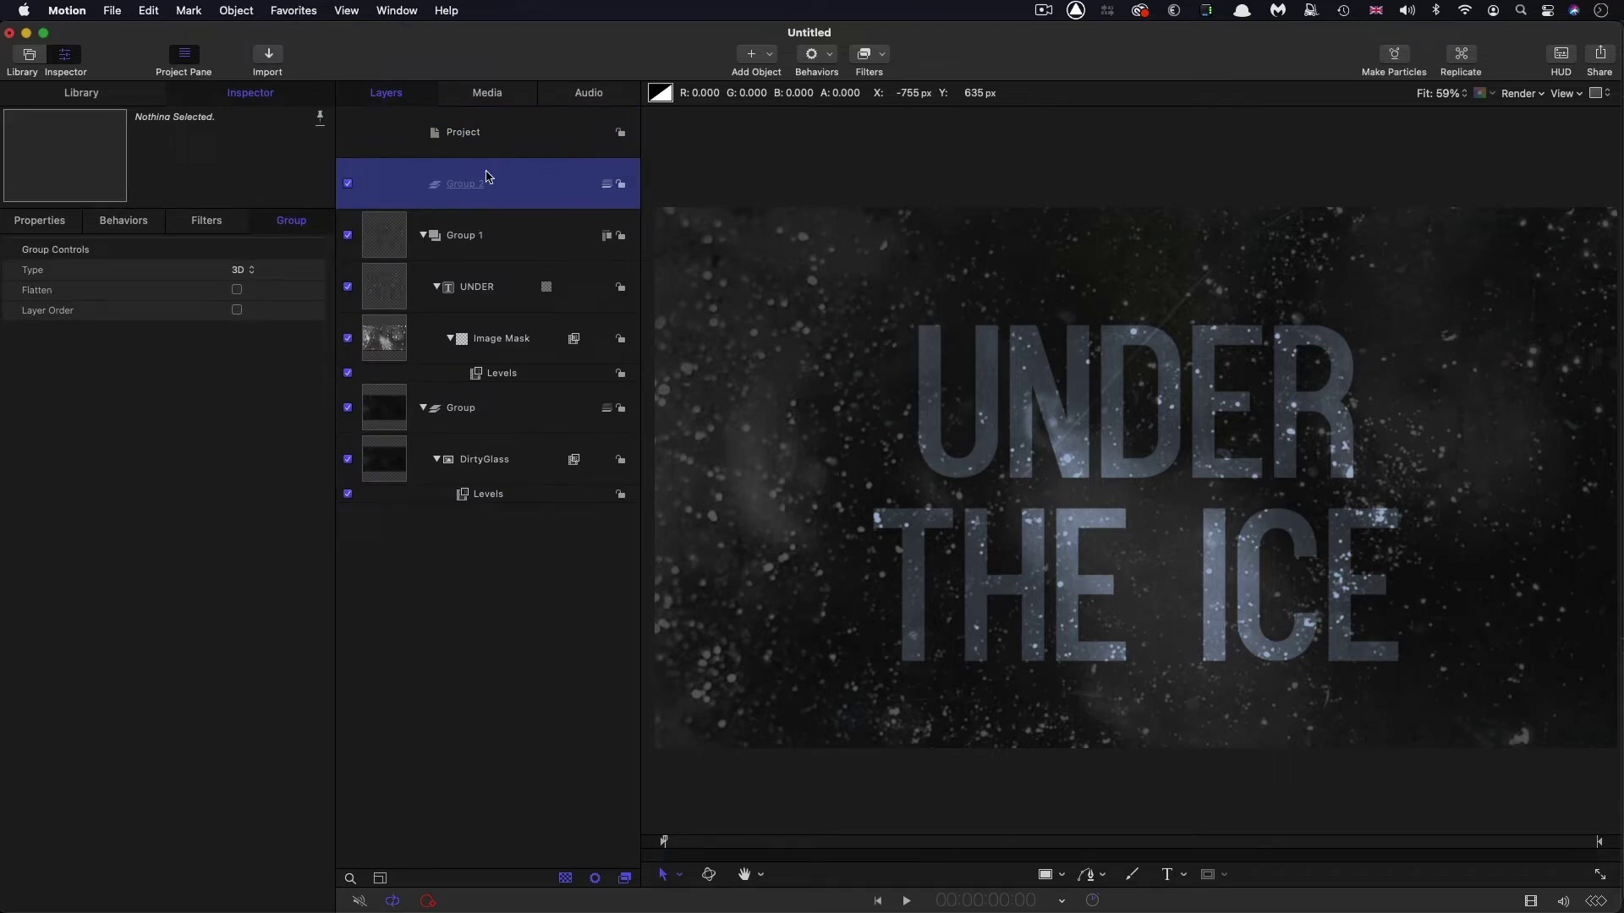
{"action": "left_click_drag", "start_coordinate": [384, 241], "coordinate": [534, 187]}
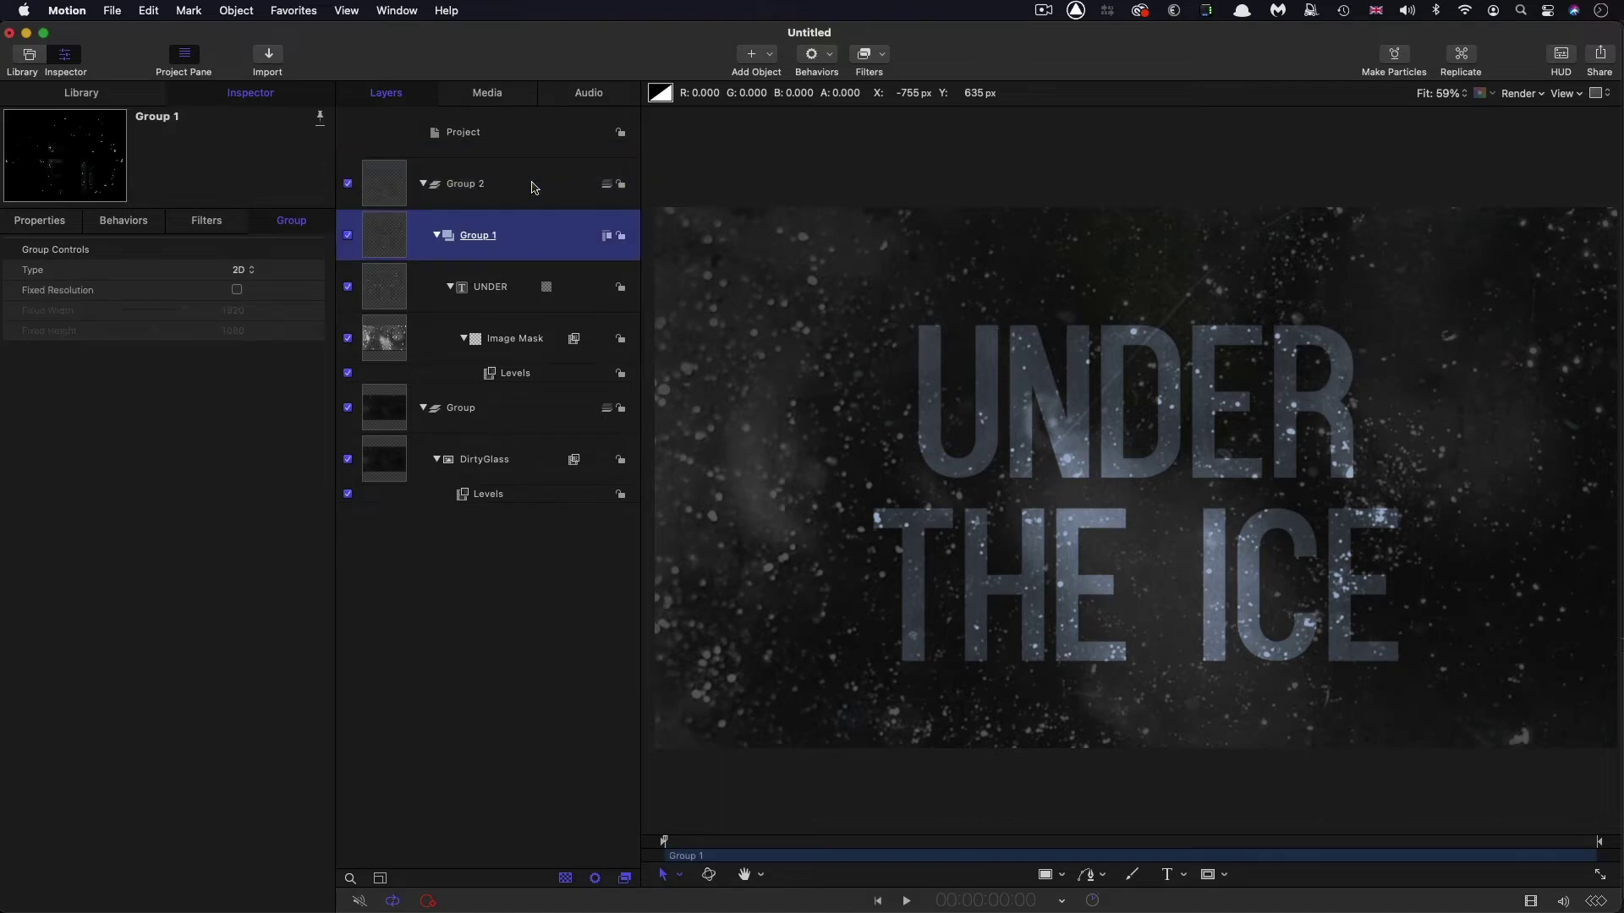
Add a Clouds generator to Group 2.
{"action": "left_click", "coordinate": [393, 188]}
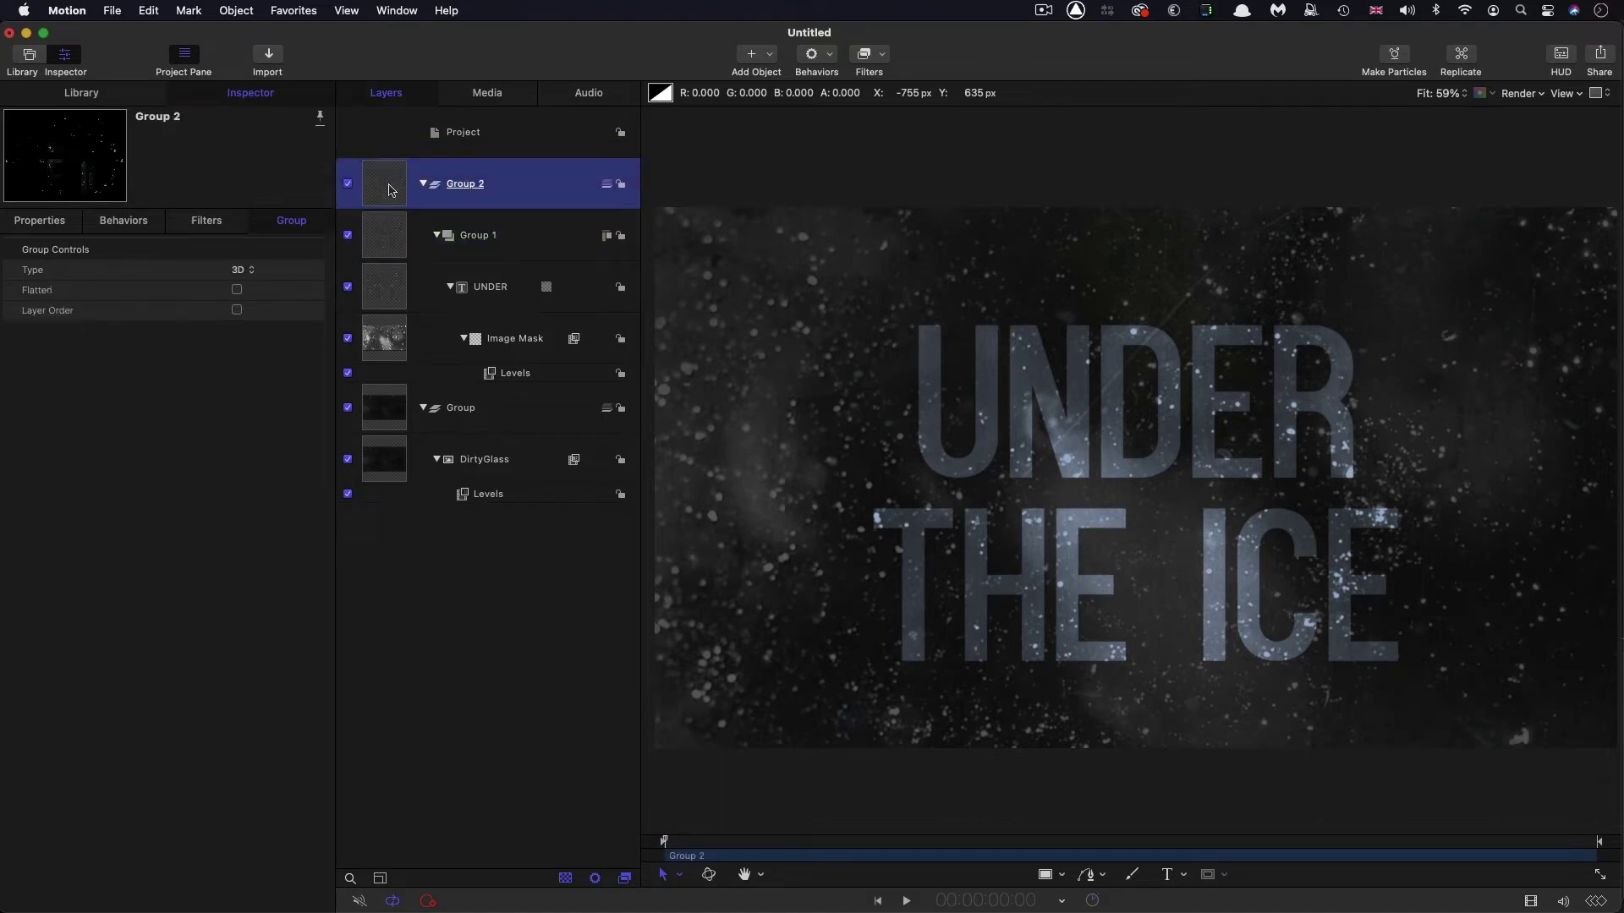
{"action": "left_click", "coordinate": [771, 52]}
{"action": "mouse_move", "coordinate": [846, 236]}
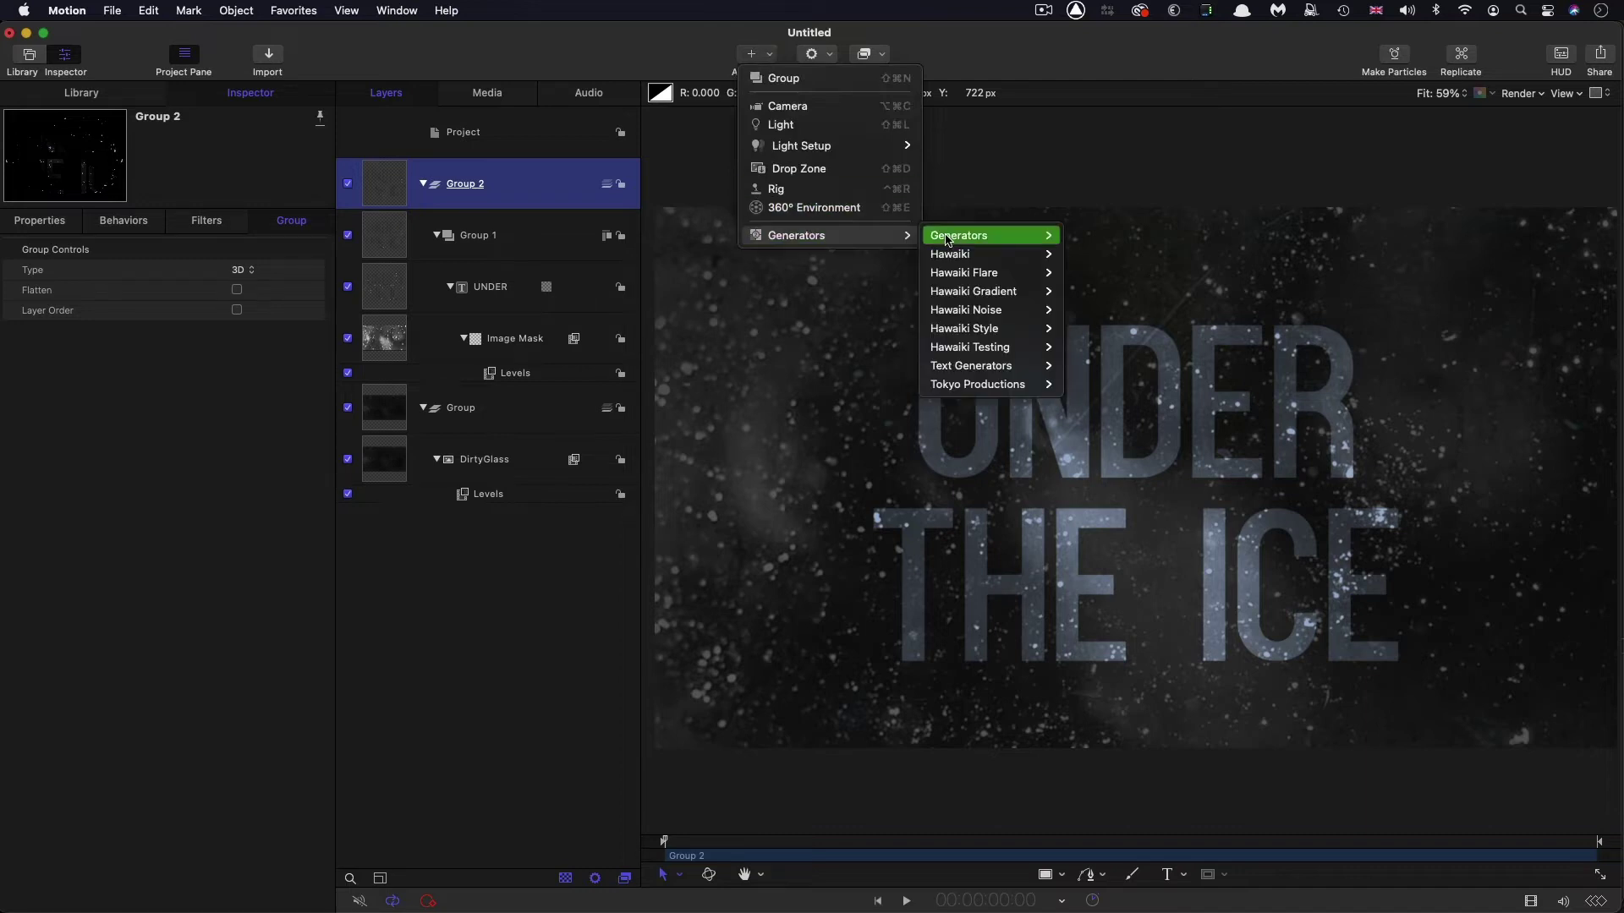
{"action": "mouse_move", "coordinate": [981, 236]}
{"action": "left_click", "coordinate": [1105, 292]}
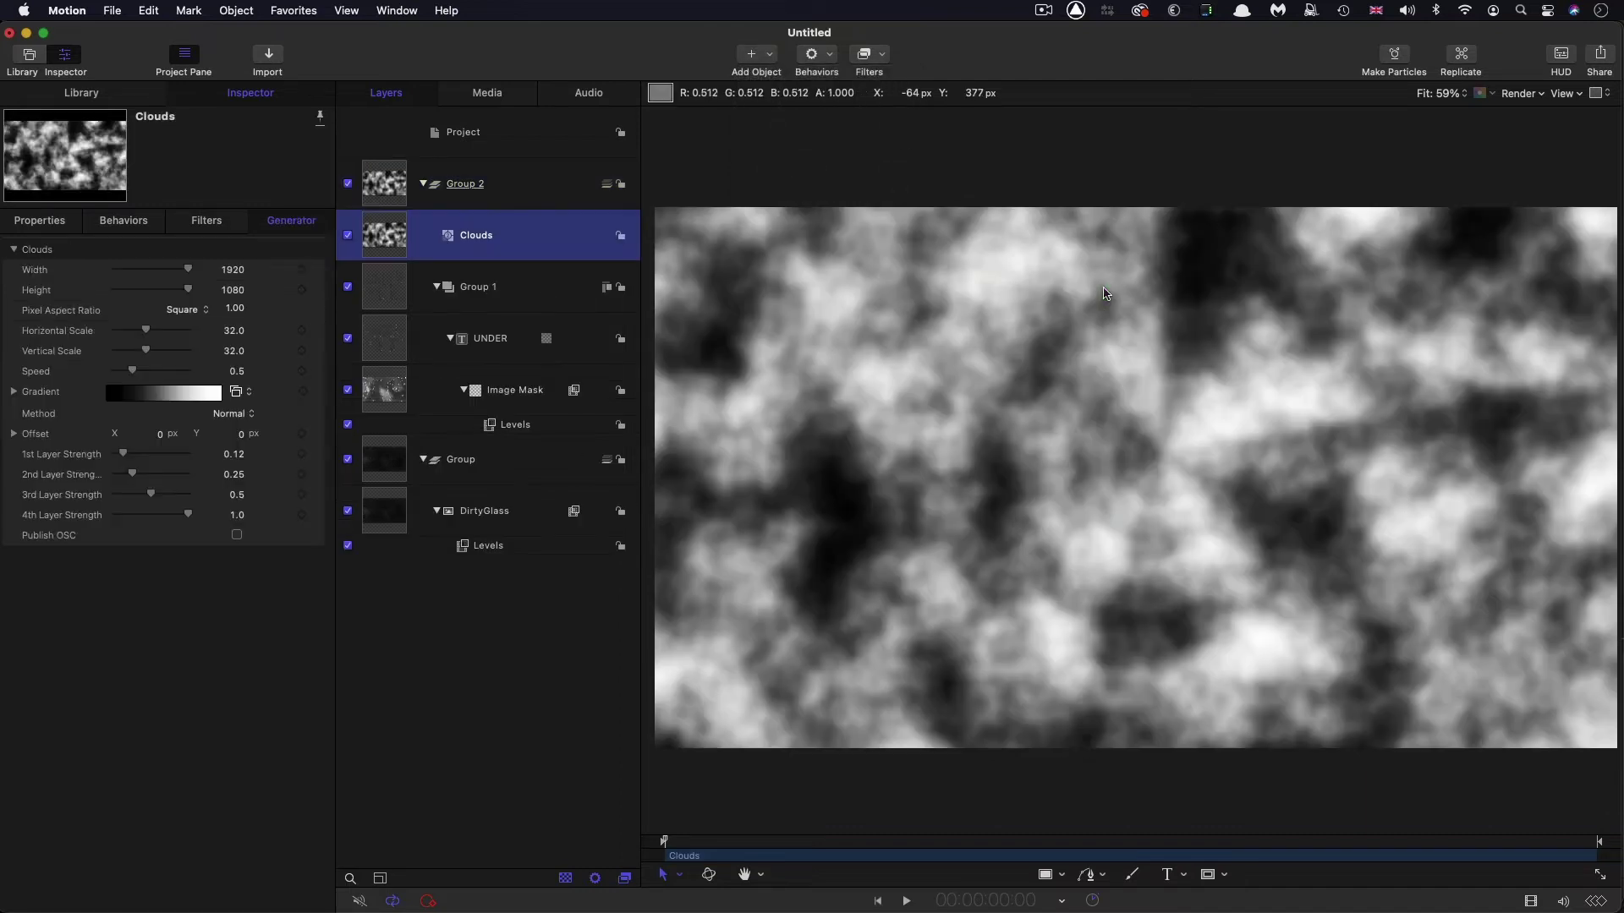
Give the Clouds layer 75% opacity and Stencil Luma blending, toggling it off and on to compare.
{"action": "left_click", "coordinate": [53, 220]}
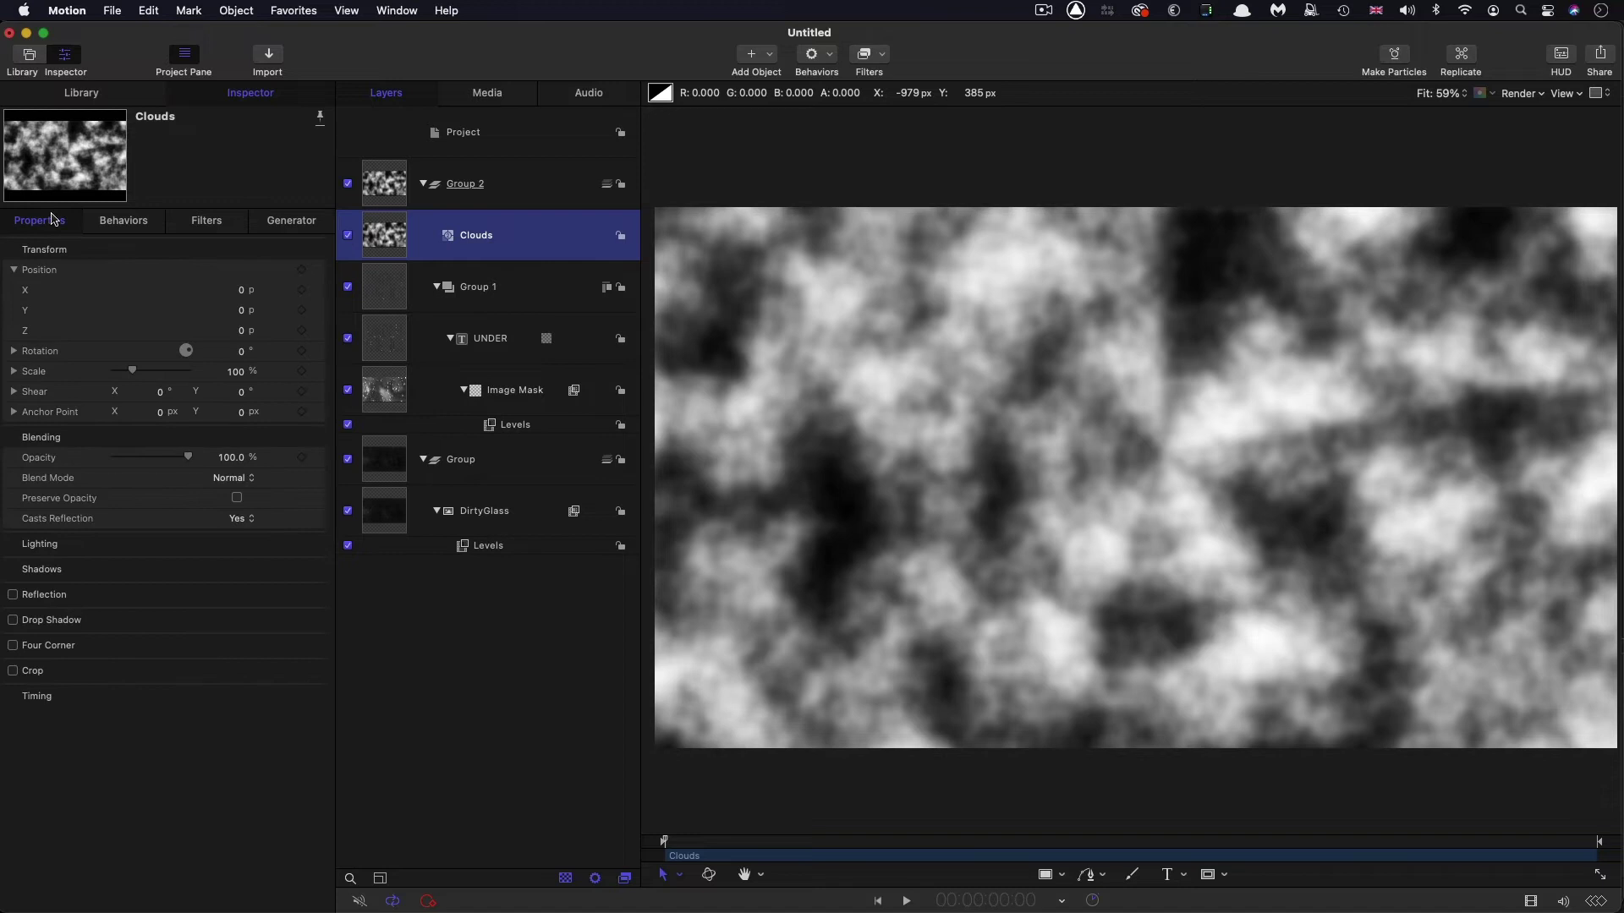
{"action": "left_click", "coordinate": [222, 457]}
{"action": "type", "text": "75"}
{"action": "key", "text": "Return"}
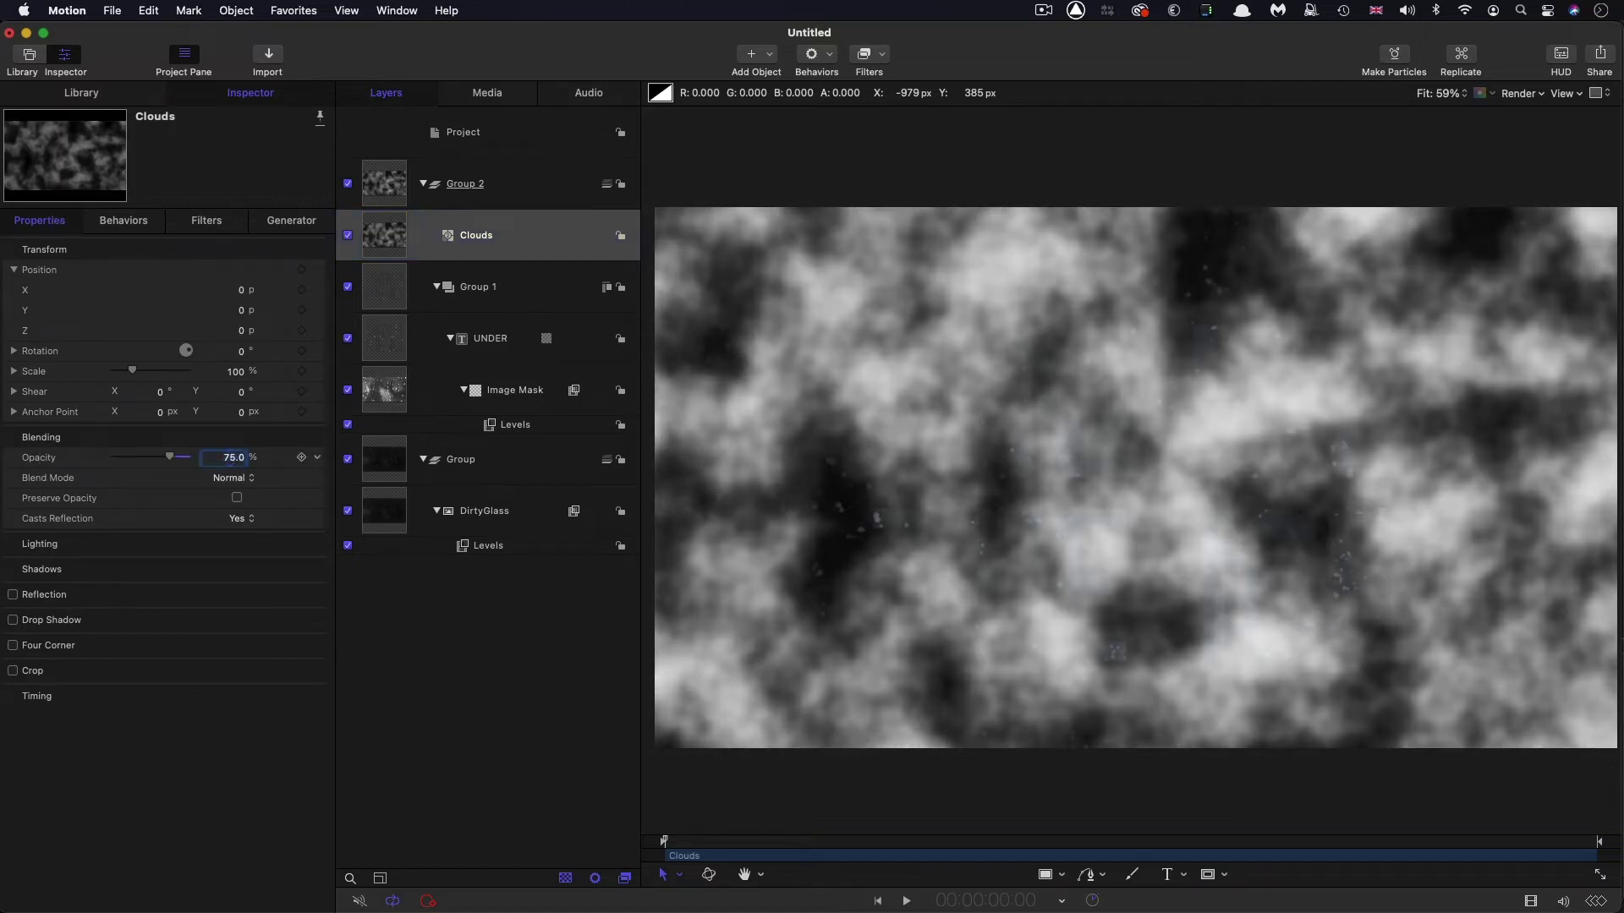
{"action": "left_click", "coordinate": [238, 480]}
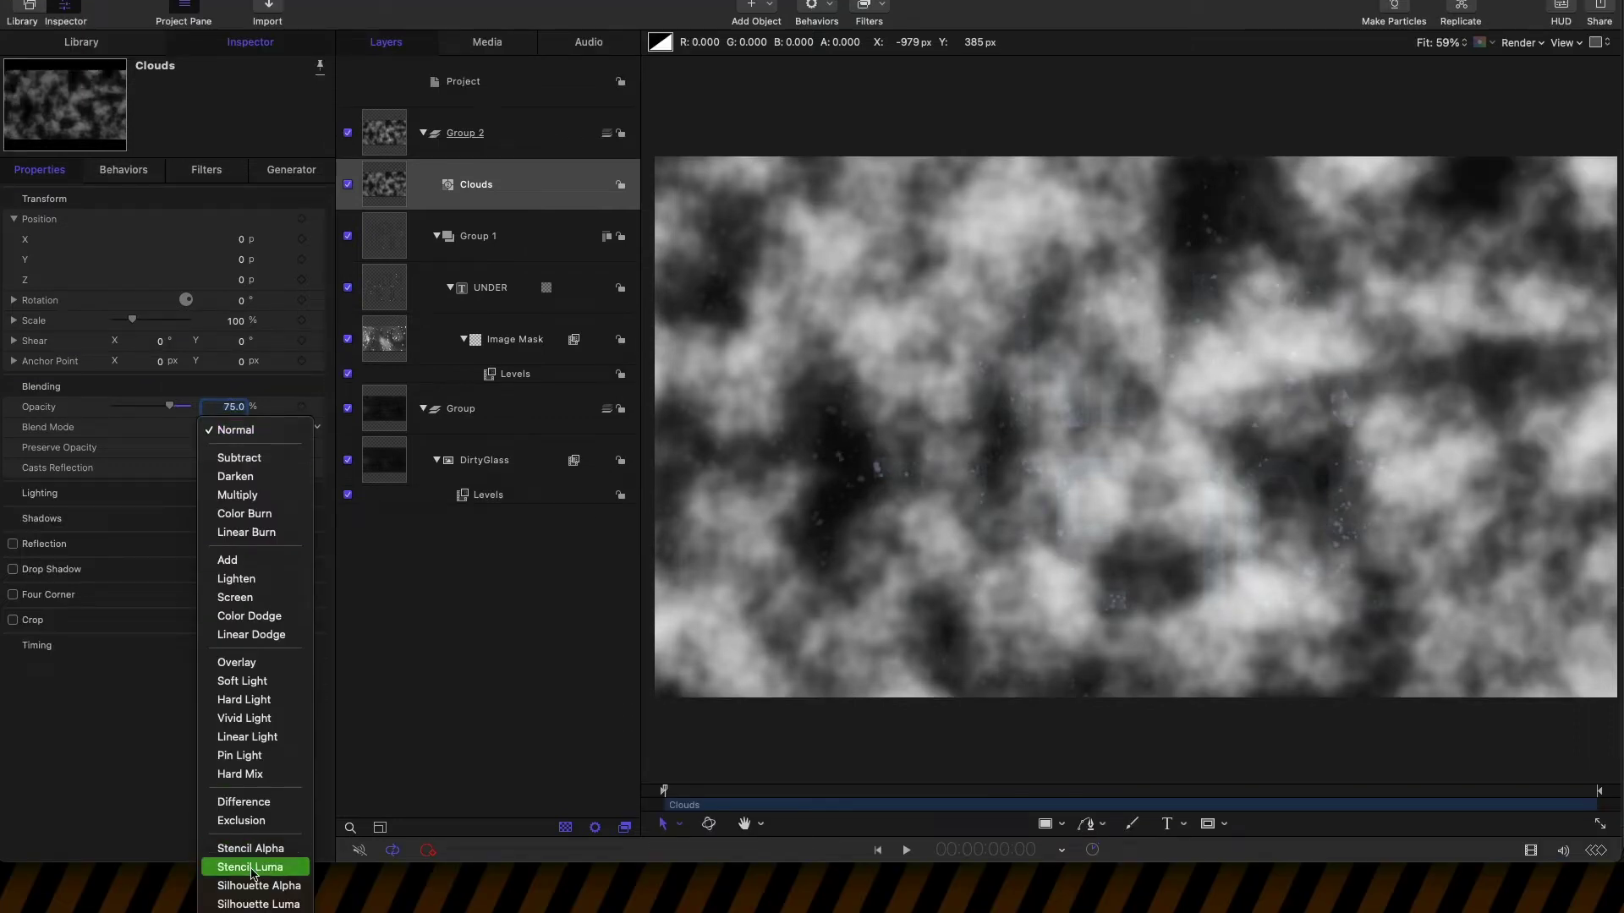
{"action": "left_click", "coordinate": [251, 868]}
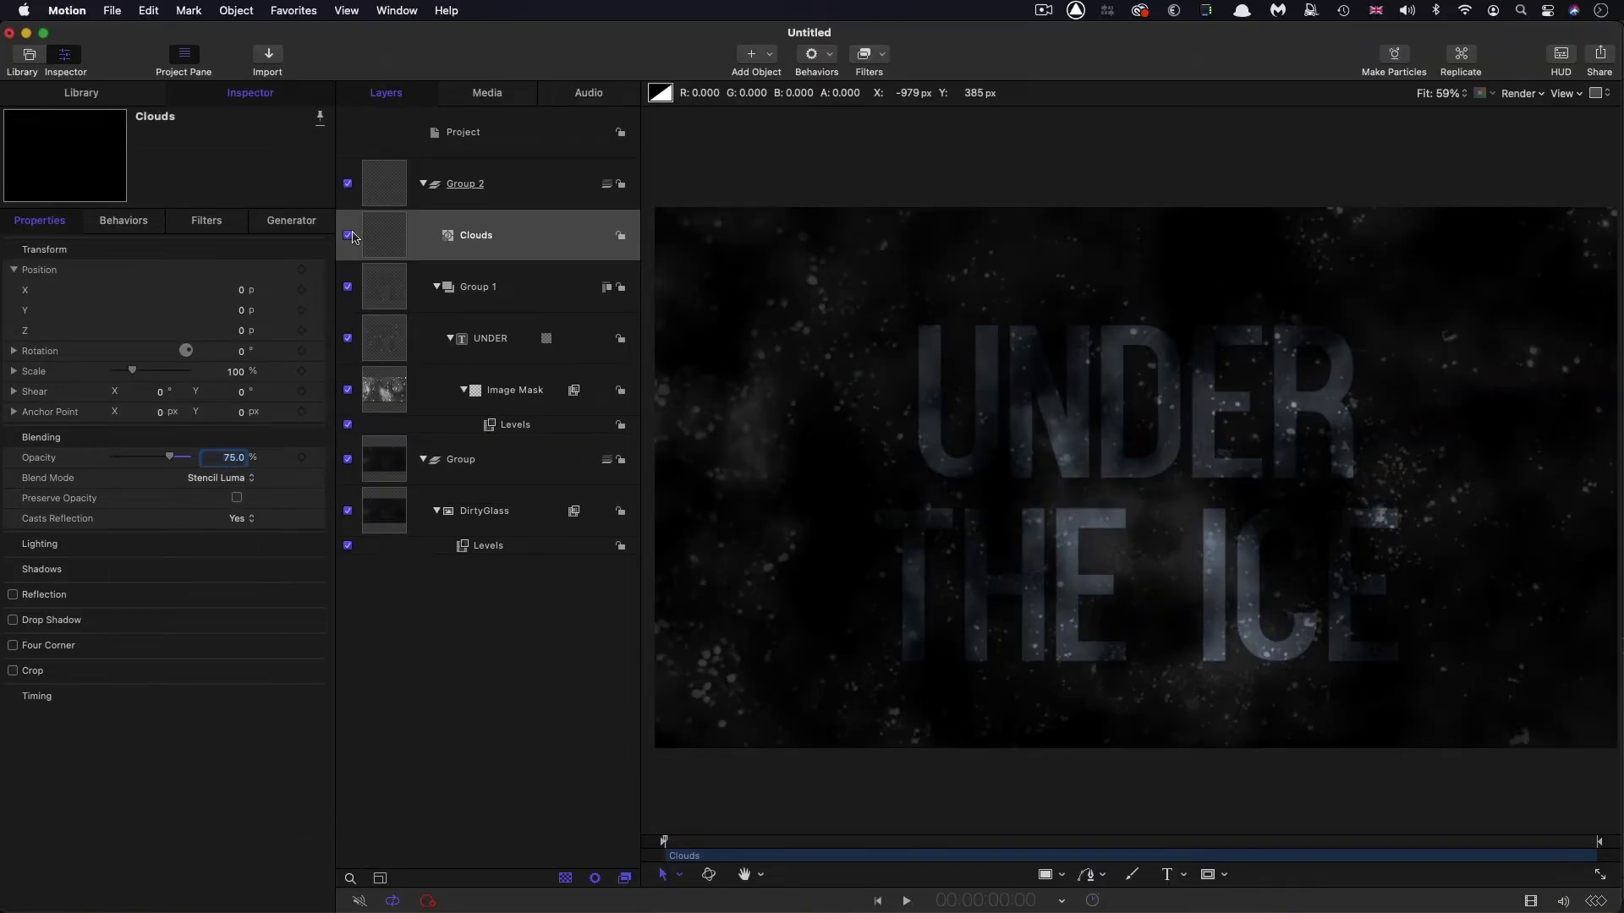
{"action": "left_click", "coordinate": [347, 185]}
{"action": "left_click", "coordinate": [347, 236]}
{"action": "left_click", "coordinate": [348, 236]}
{"action": "left_click", "coordinate": [348, 235]}
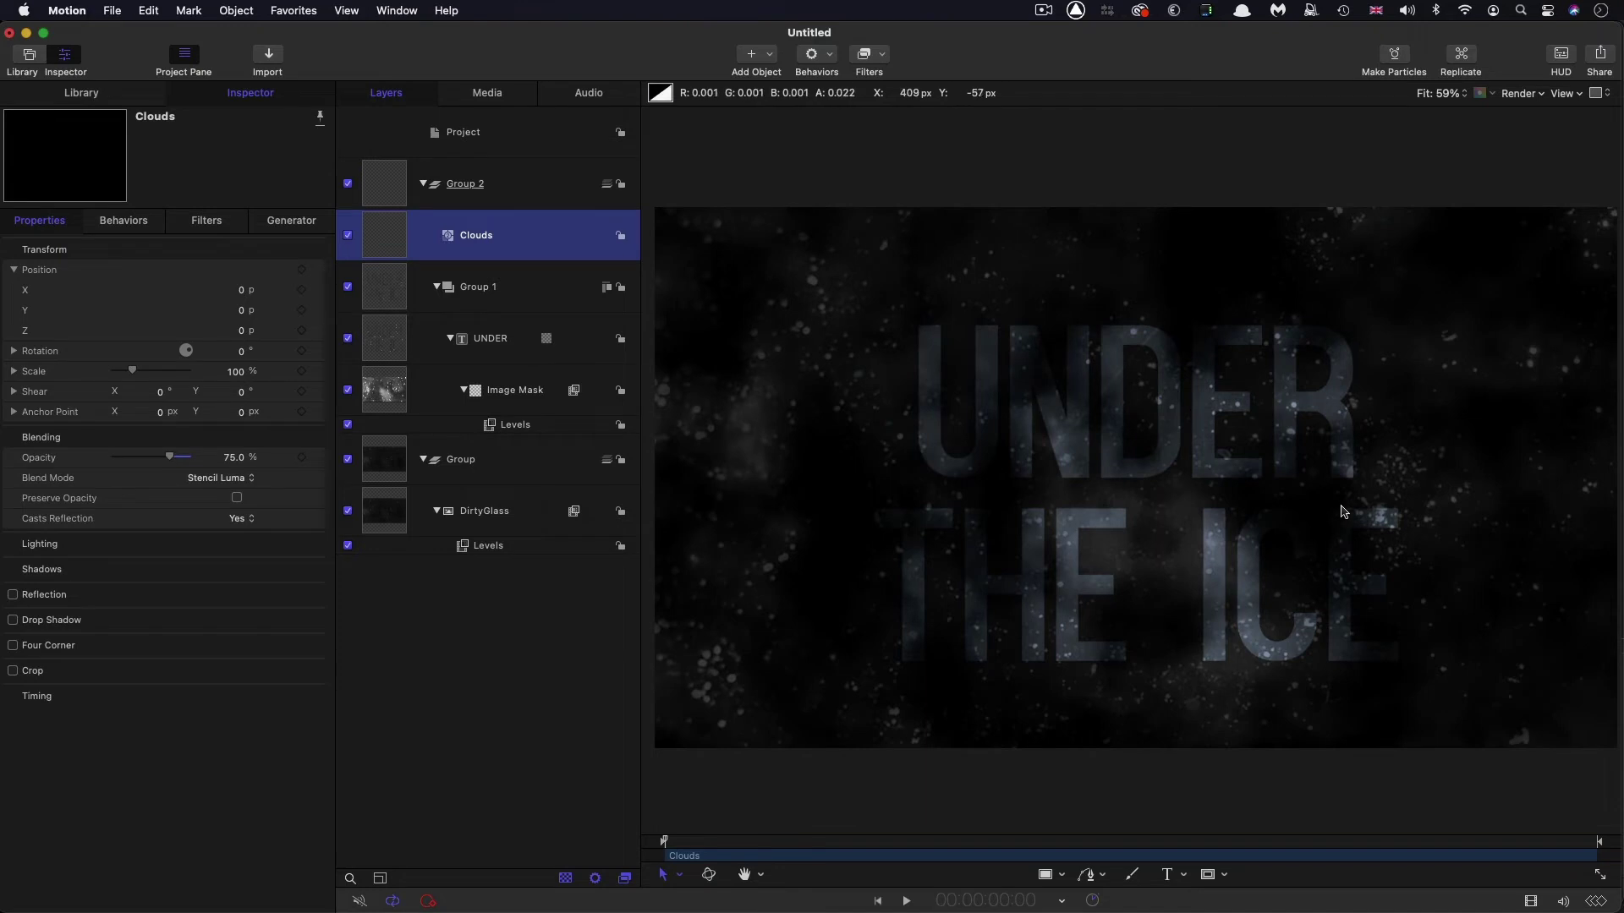
Slow the Clouds generator speed to 0.2, then toggle the BG group off and on.
{"action": "left_click", "coordinate": [292, 221]}
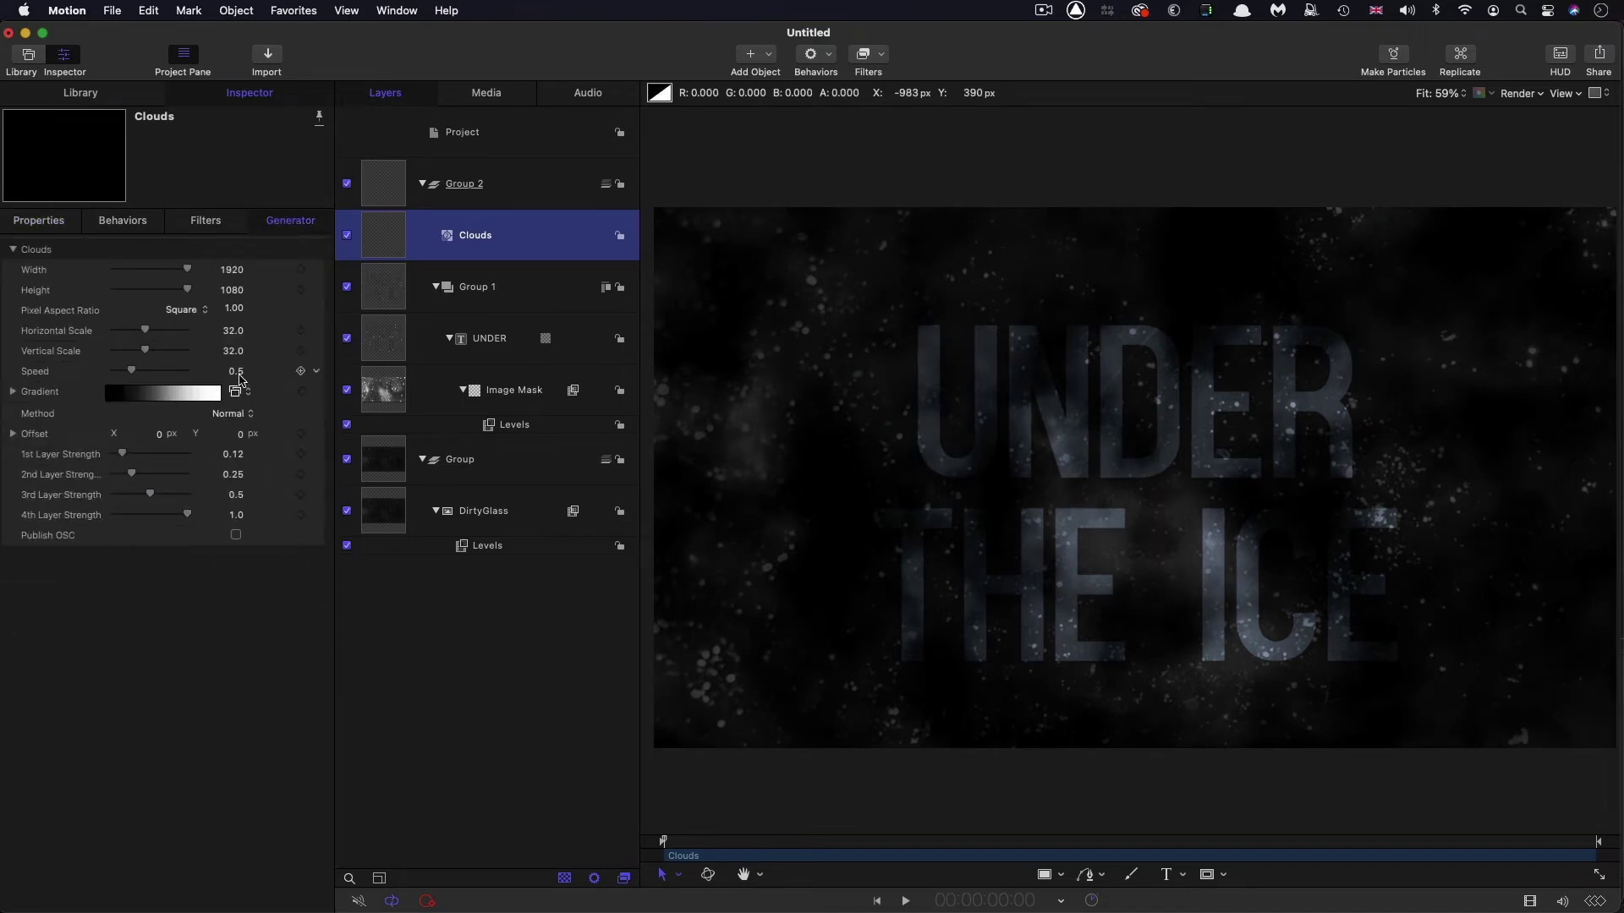
{"action": "left_click", "coordinate": [236, 372]}
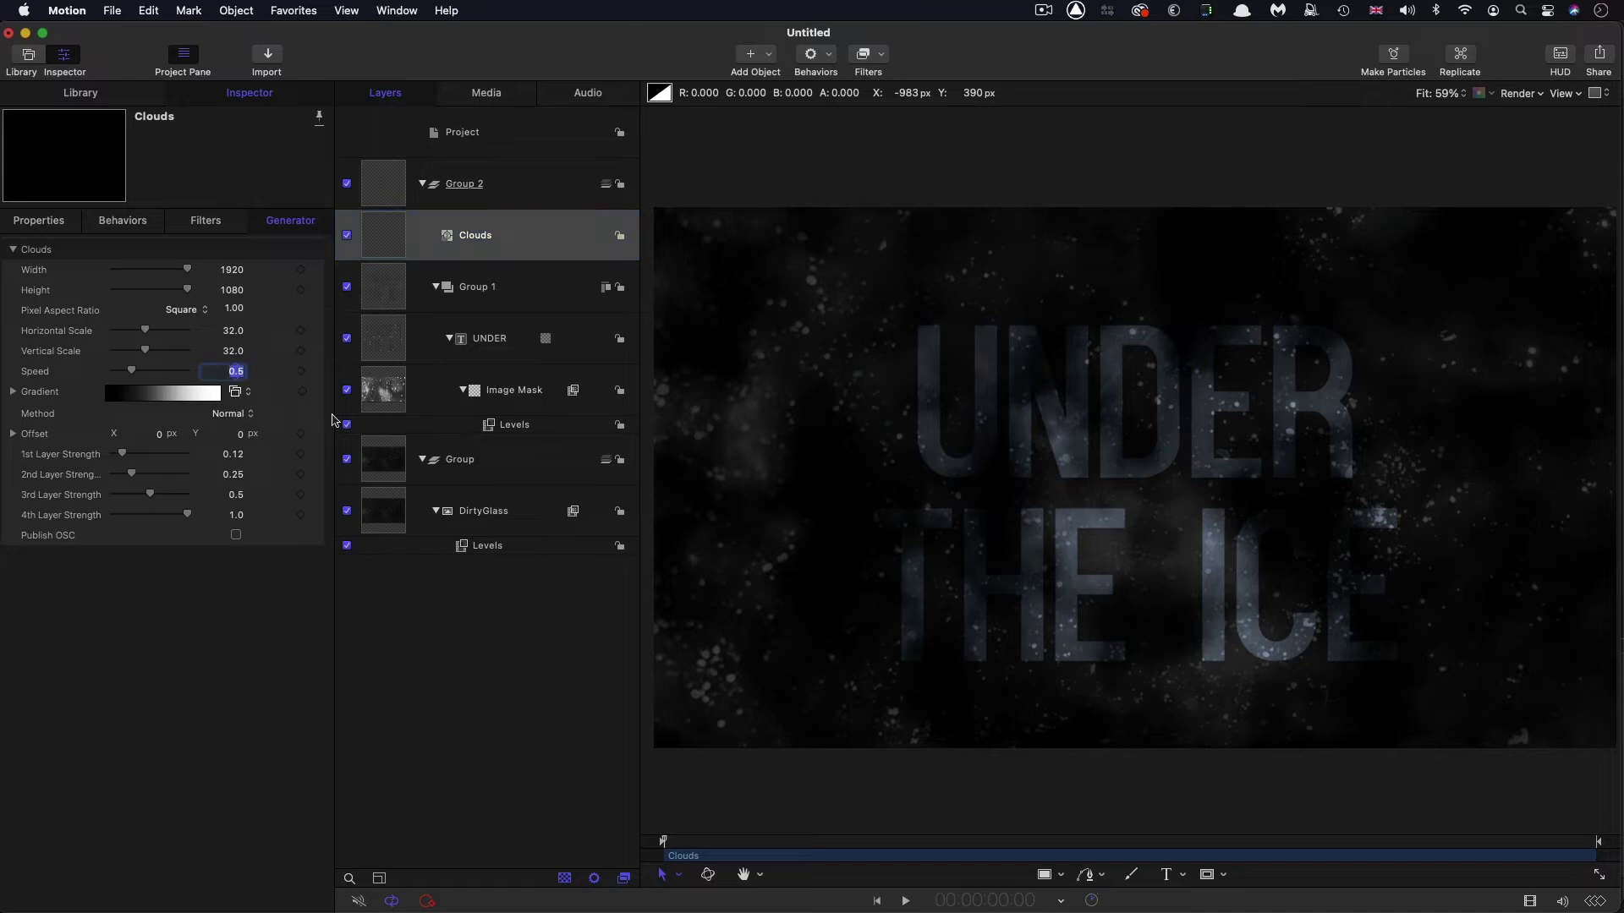
{"action": "type", "text": "0.2"}
{"action": "key", "text": "Return"}
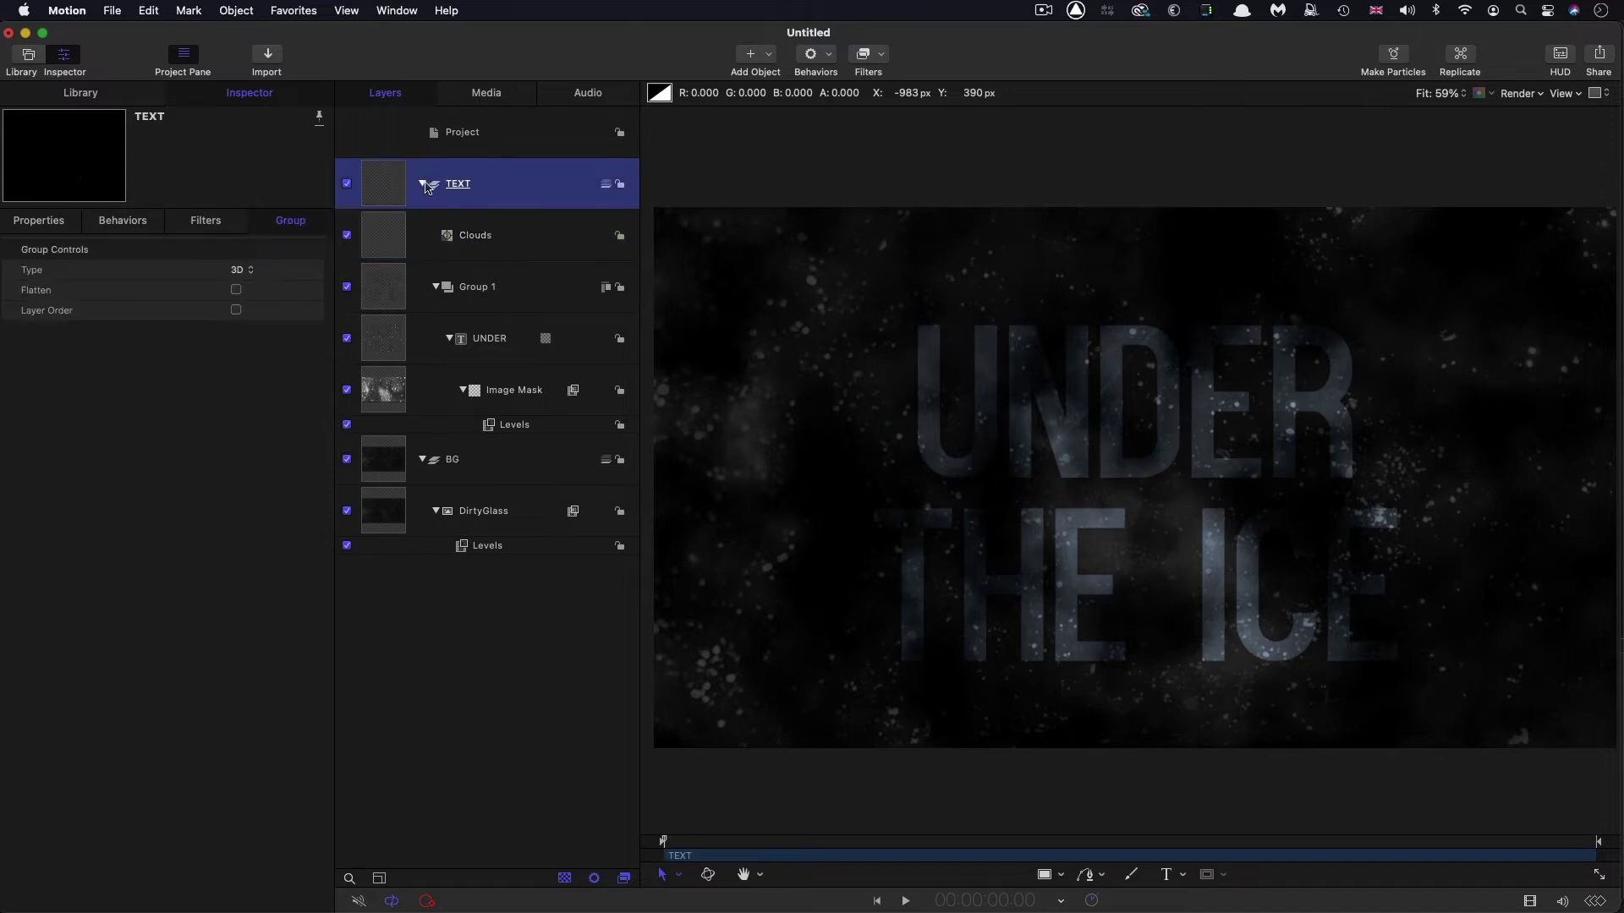
{"action": "left_click", "coordinate": [381, 472]}
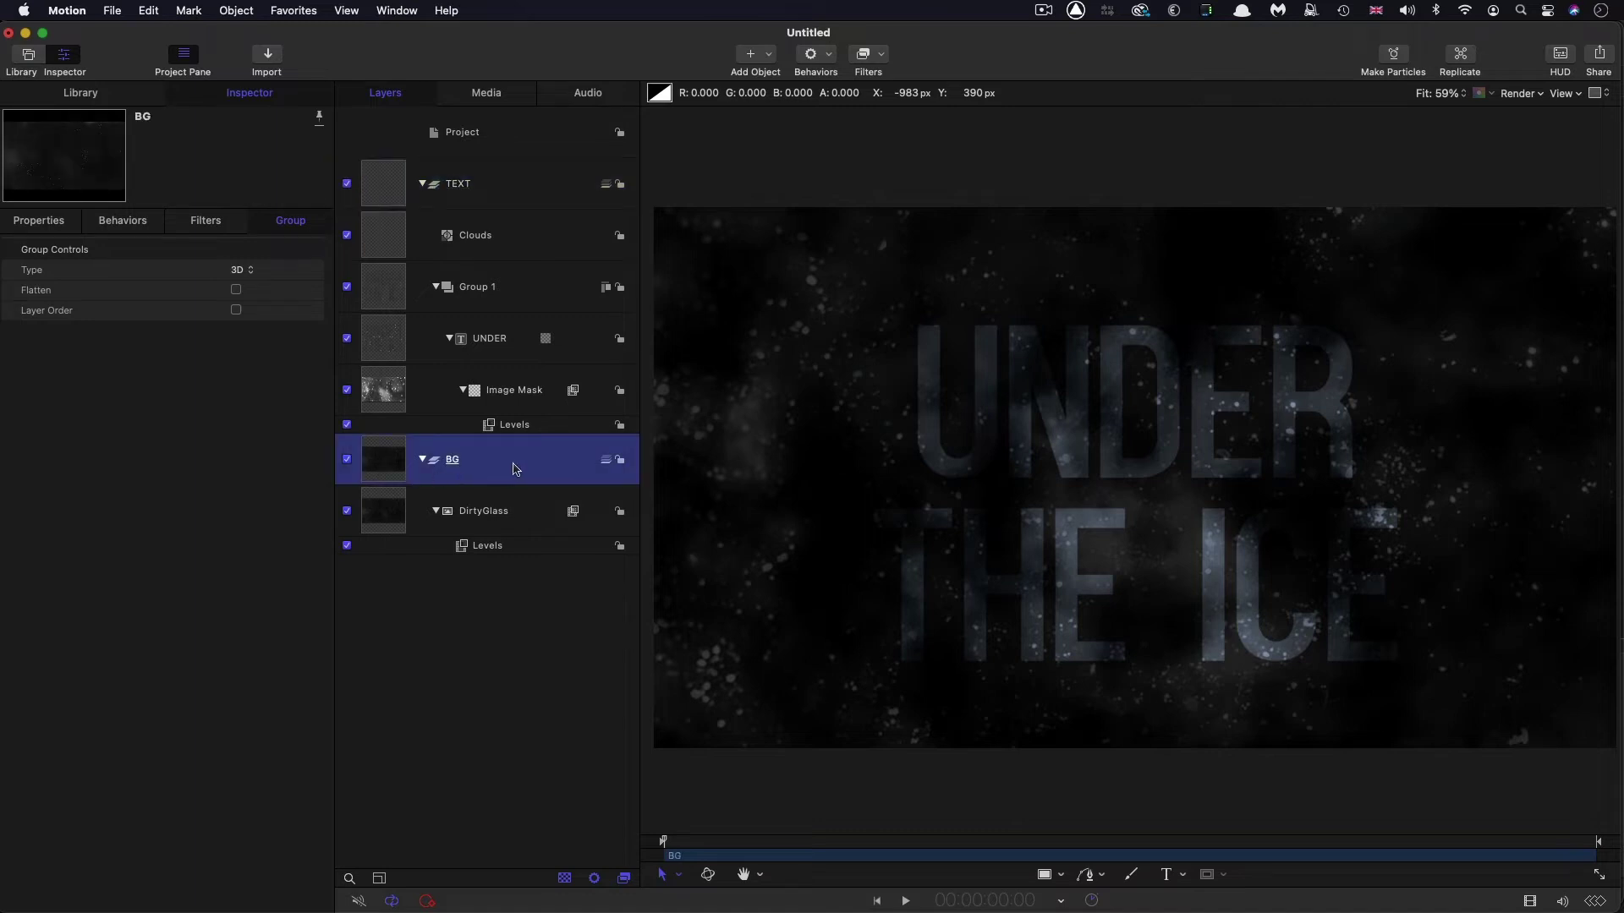
{"action": "left_click", "coordinate": [347, 461]}
{"action": "left_click", "coordinate": [347, 461]}
Create a new empty group and make it a 2D group.
{"action": "left_click", "coordinate": [521, 137]}
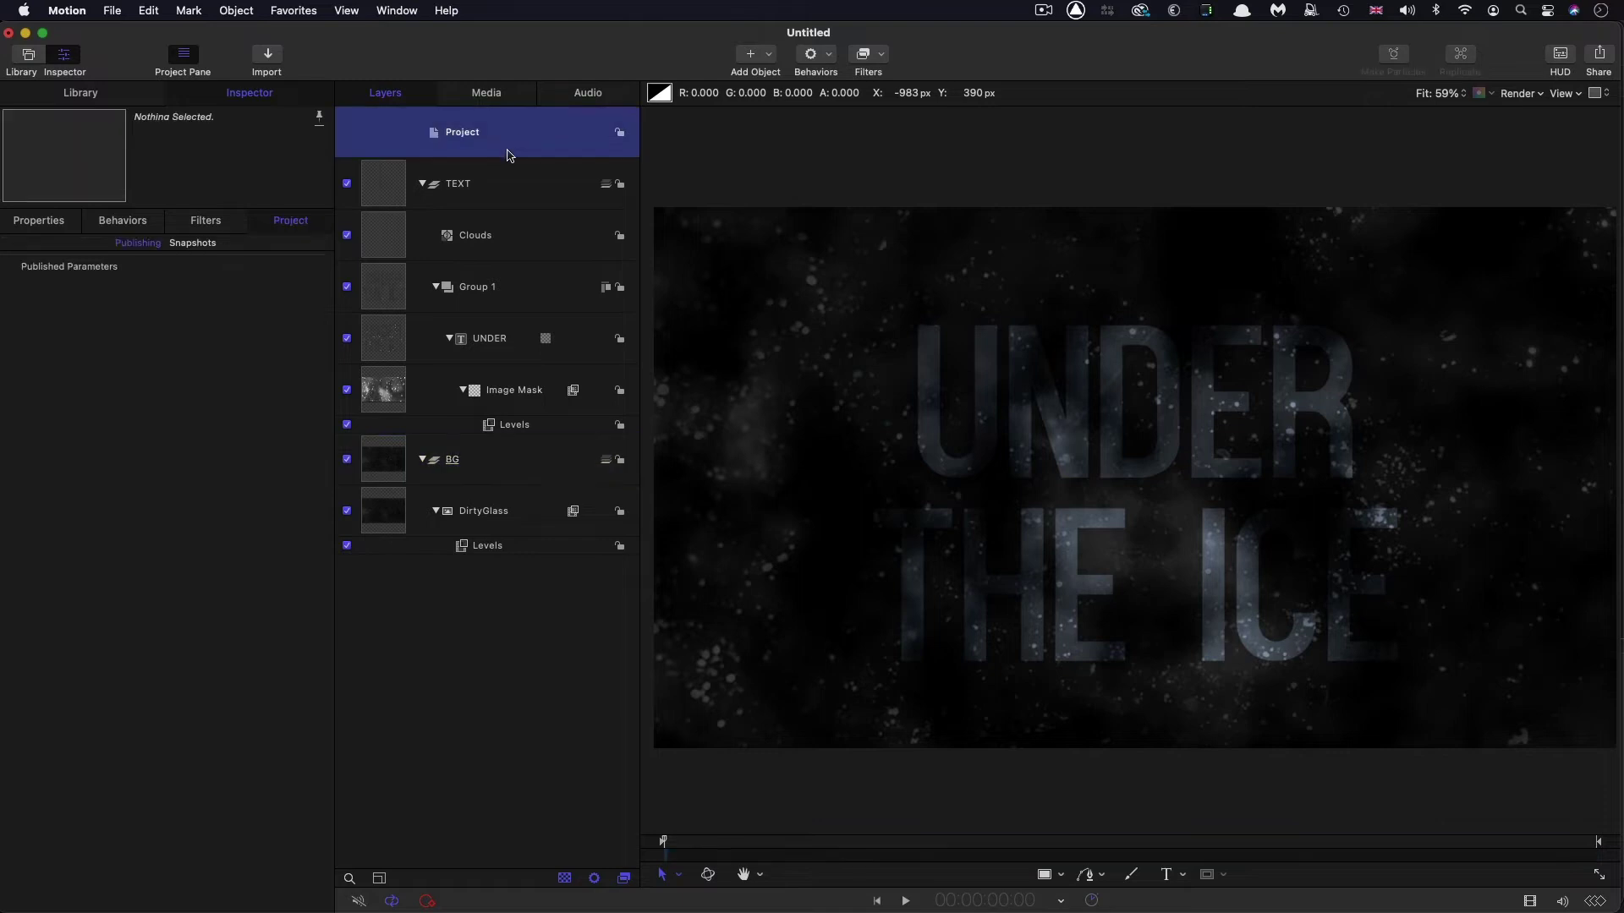
{"action": "left_click", "coordinate": [236, 10]}
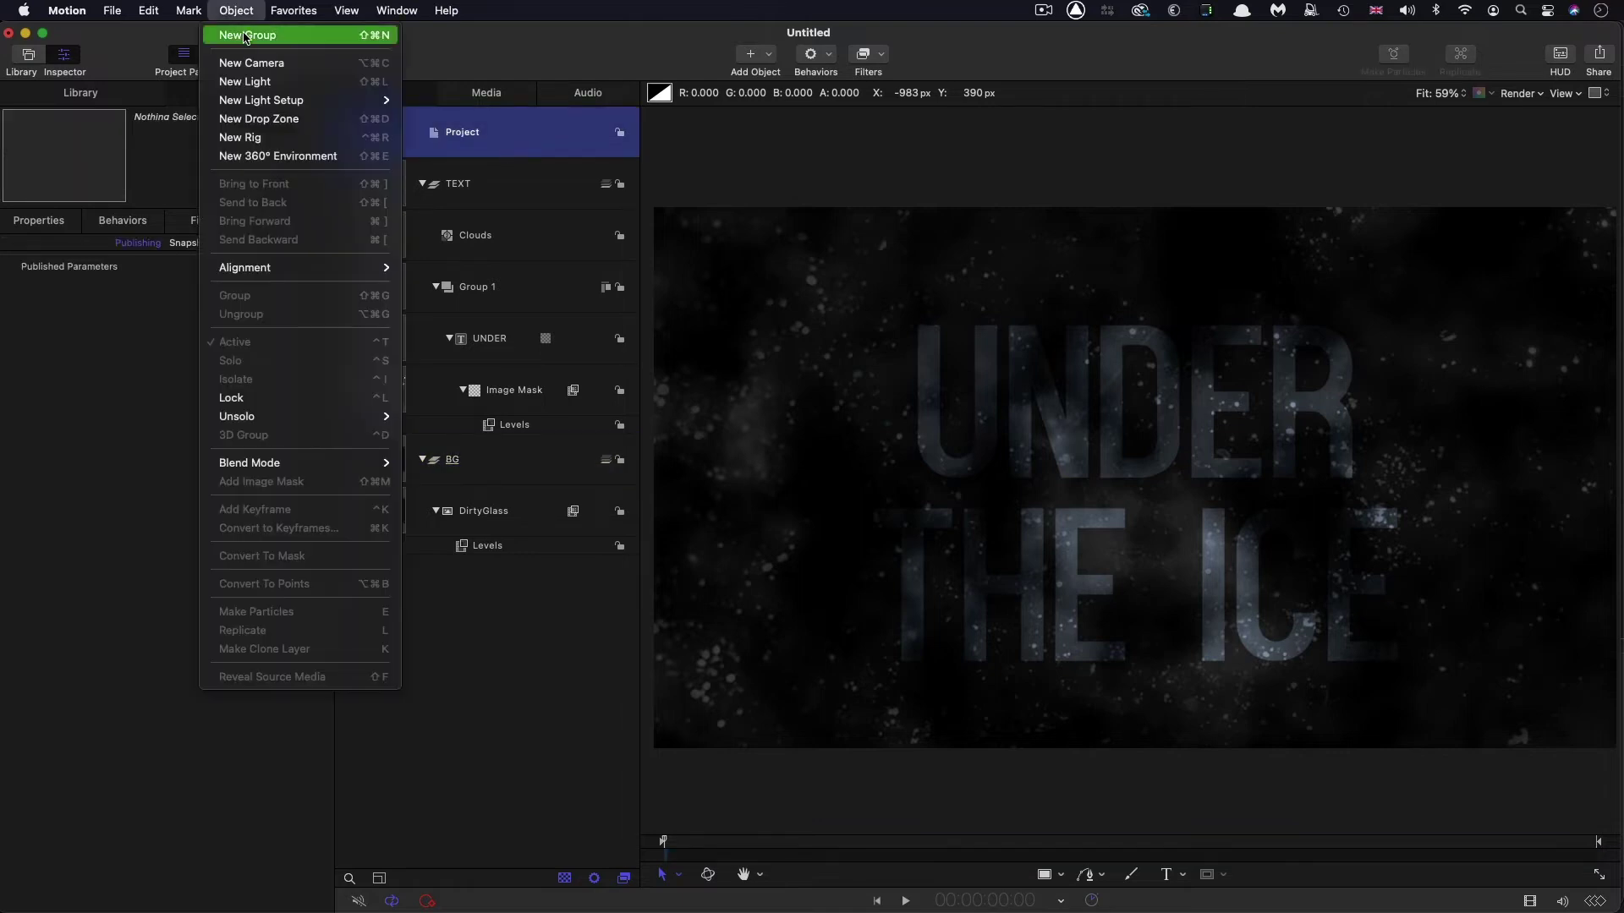
{"action": "key", "text": "Escape"}
{"action": "left_click", "coordinate": [236, 272]}
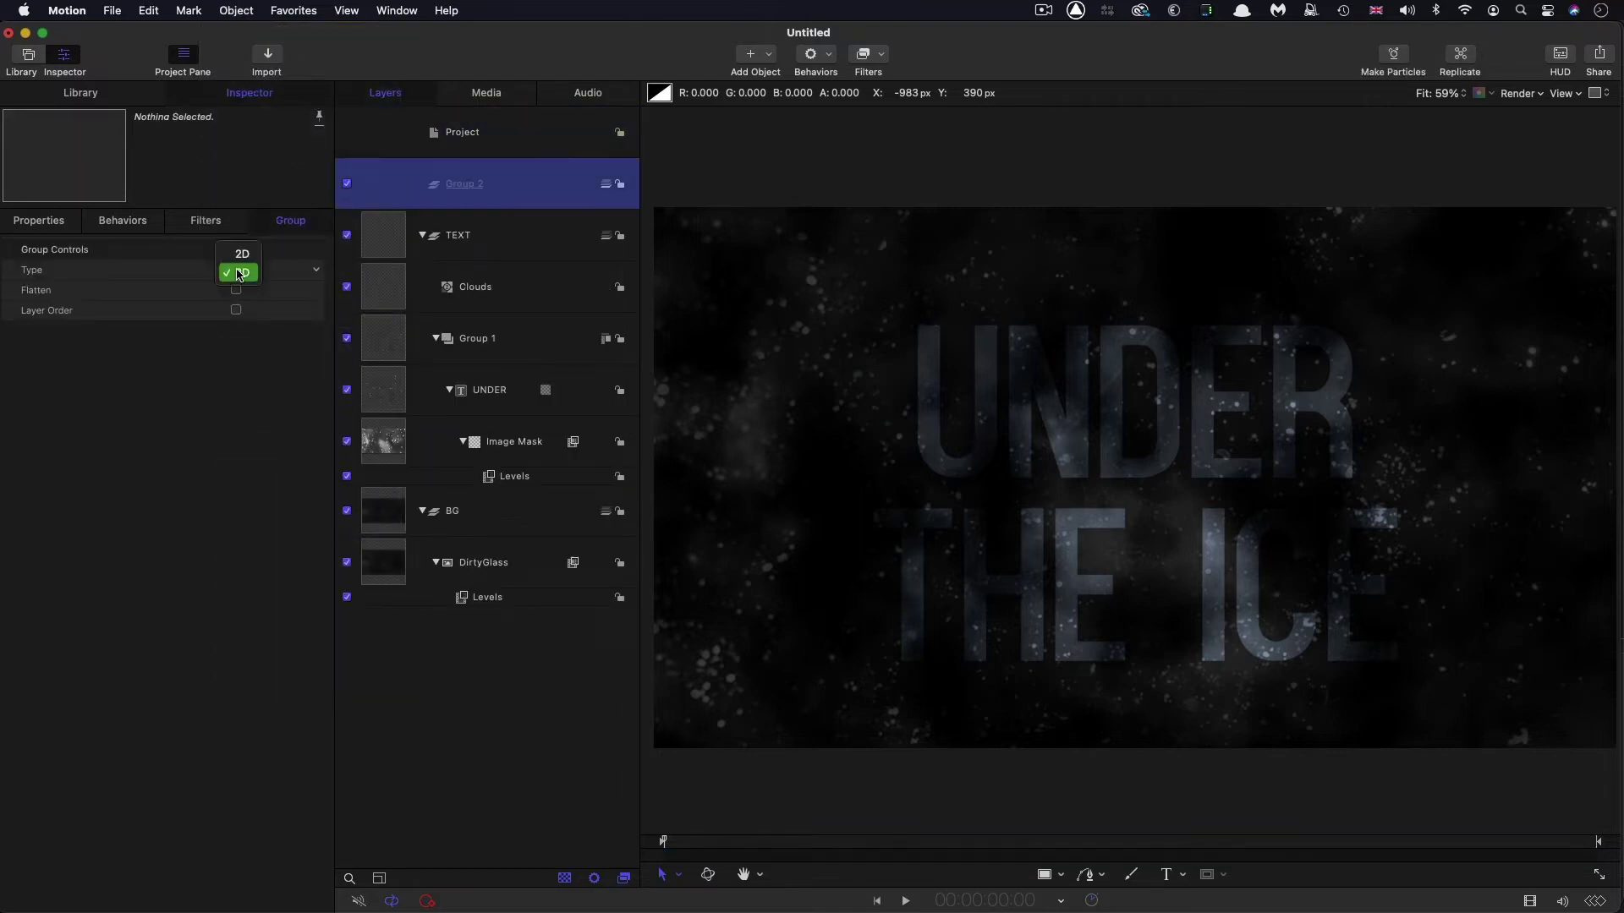
{"action": "left_click", "coordinate": [241, 255]}
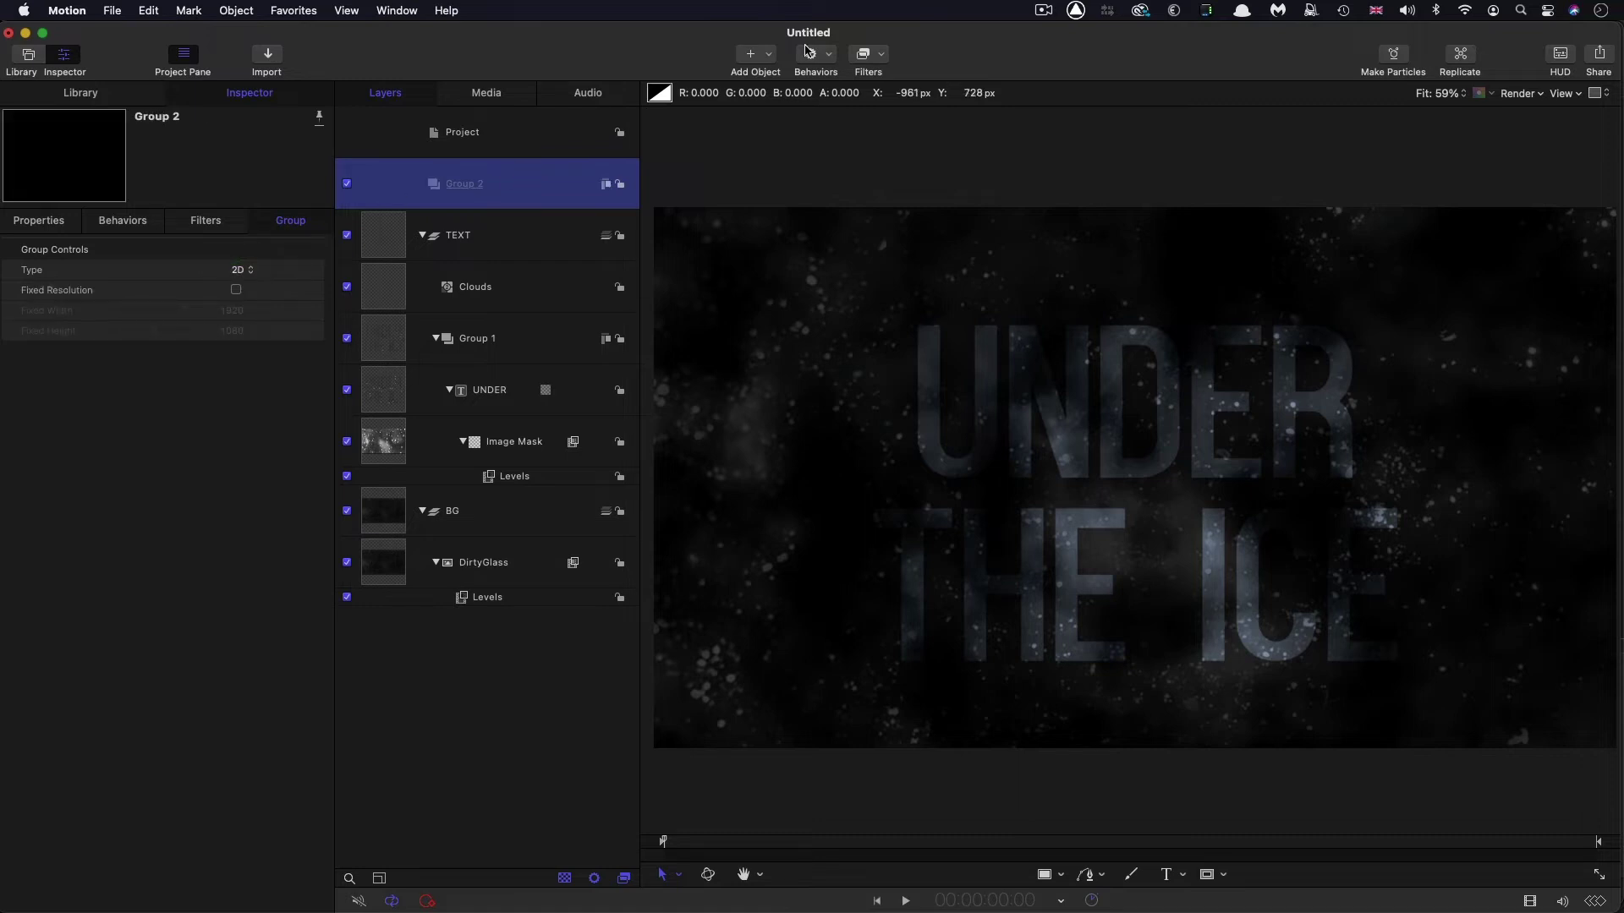
Add a Caustics generator to the group with size 0.28, speed 0 and refraction 200.
{"action": "left_click", "coordinate": [771, 50]}
{"action": "mouse_move", "coordinate": [787, 241]}
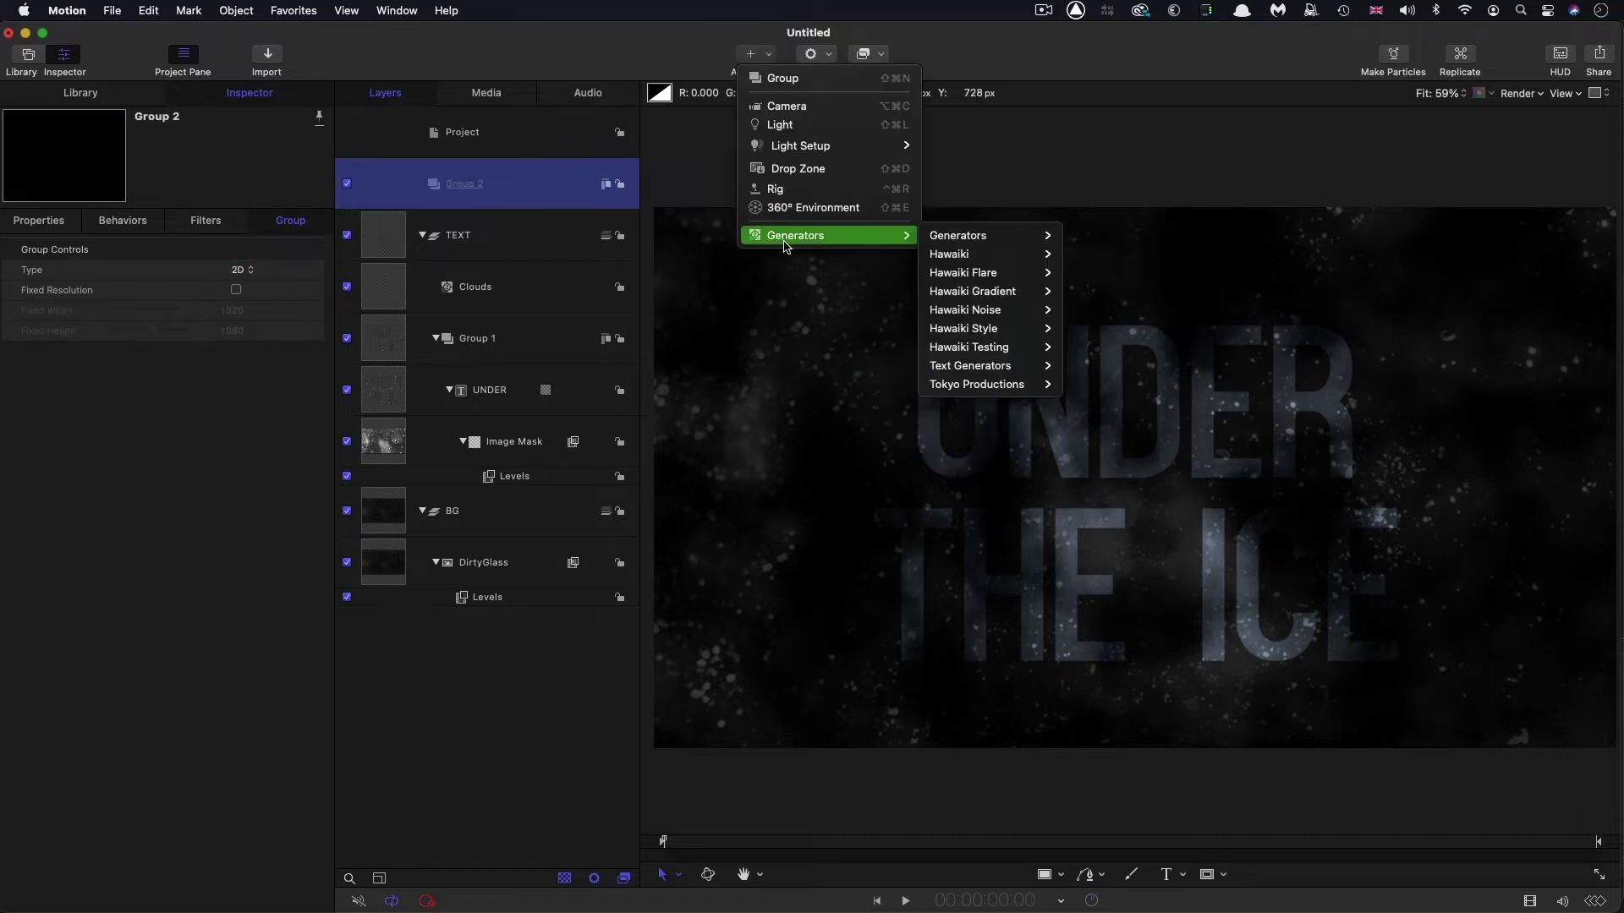
{"action": "mouse_move", "coordinate": [951, 254]}
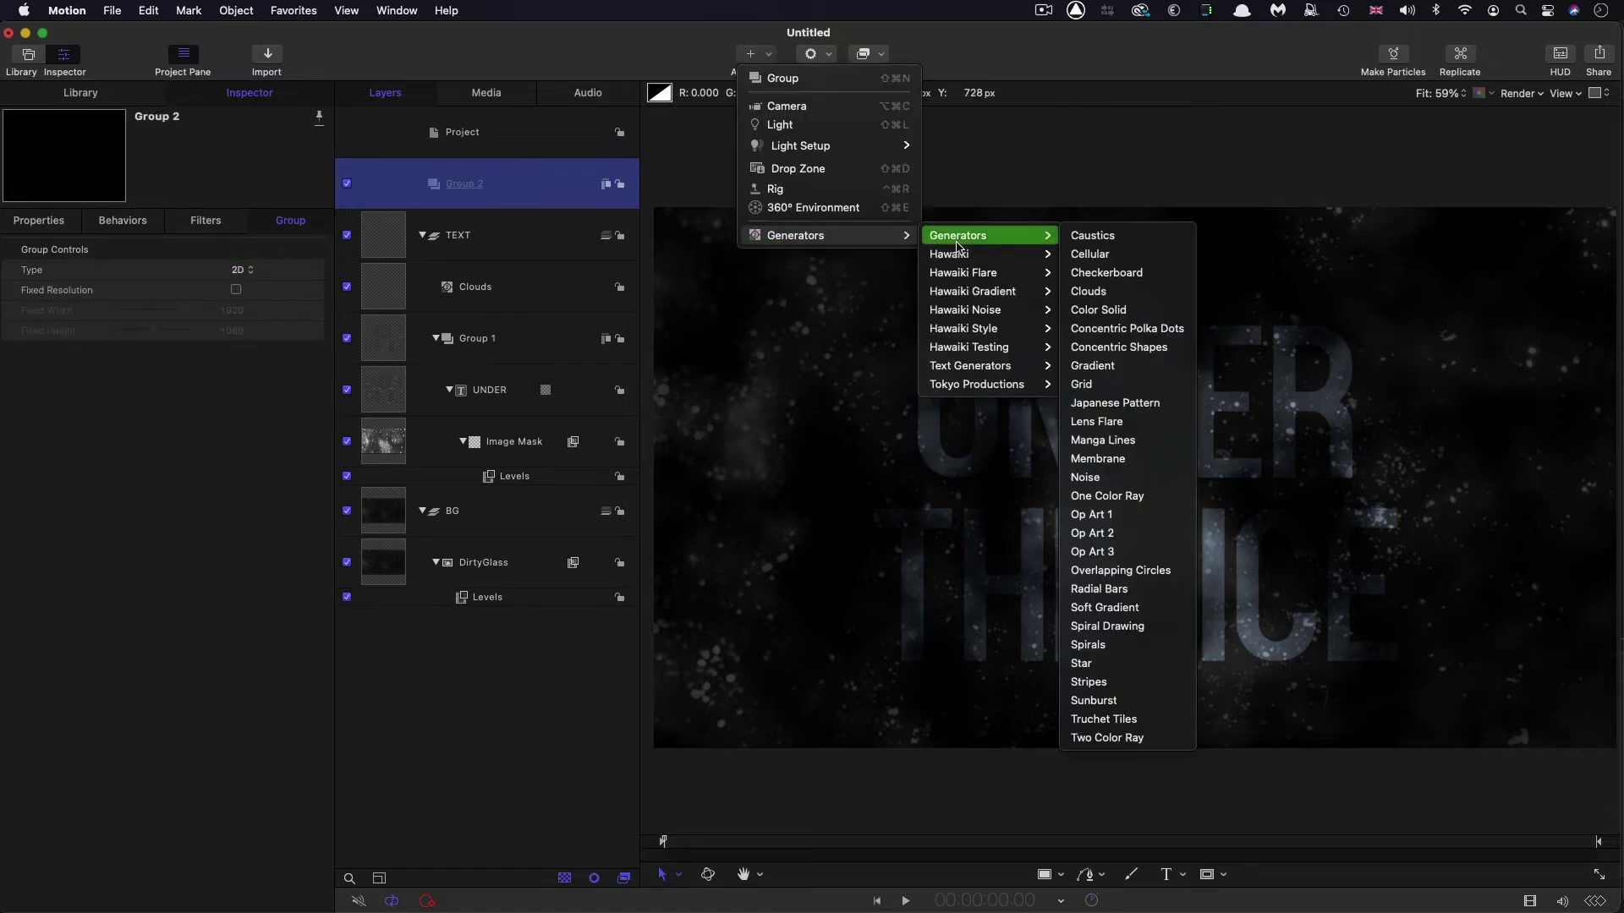
{"action": "left_click", "coordinate": [1113, 247]}
{"action": "left_click", "coordinate": [235, 331]}
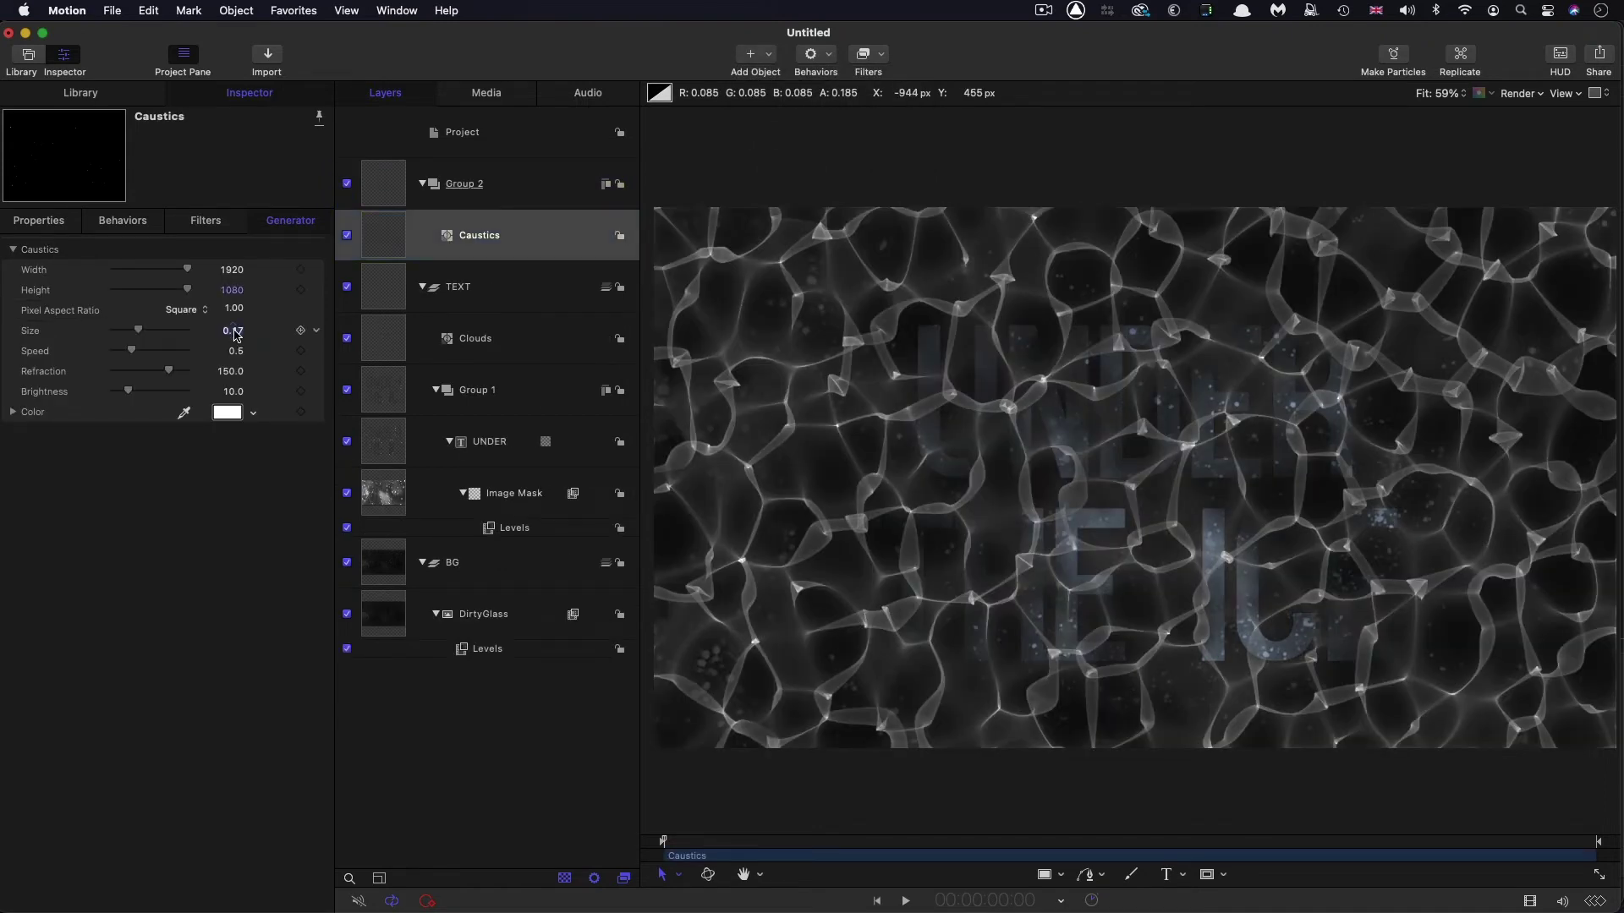
{"action": "type", "text": ".28"}
{"action": "key", "text": "Tab"}
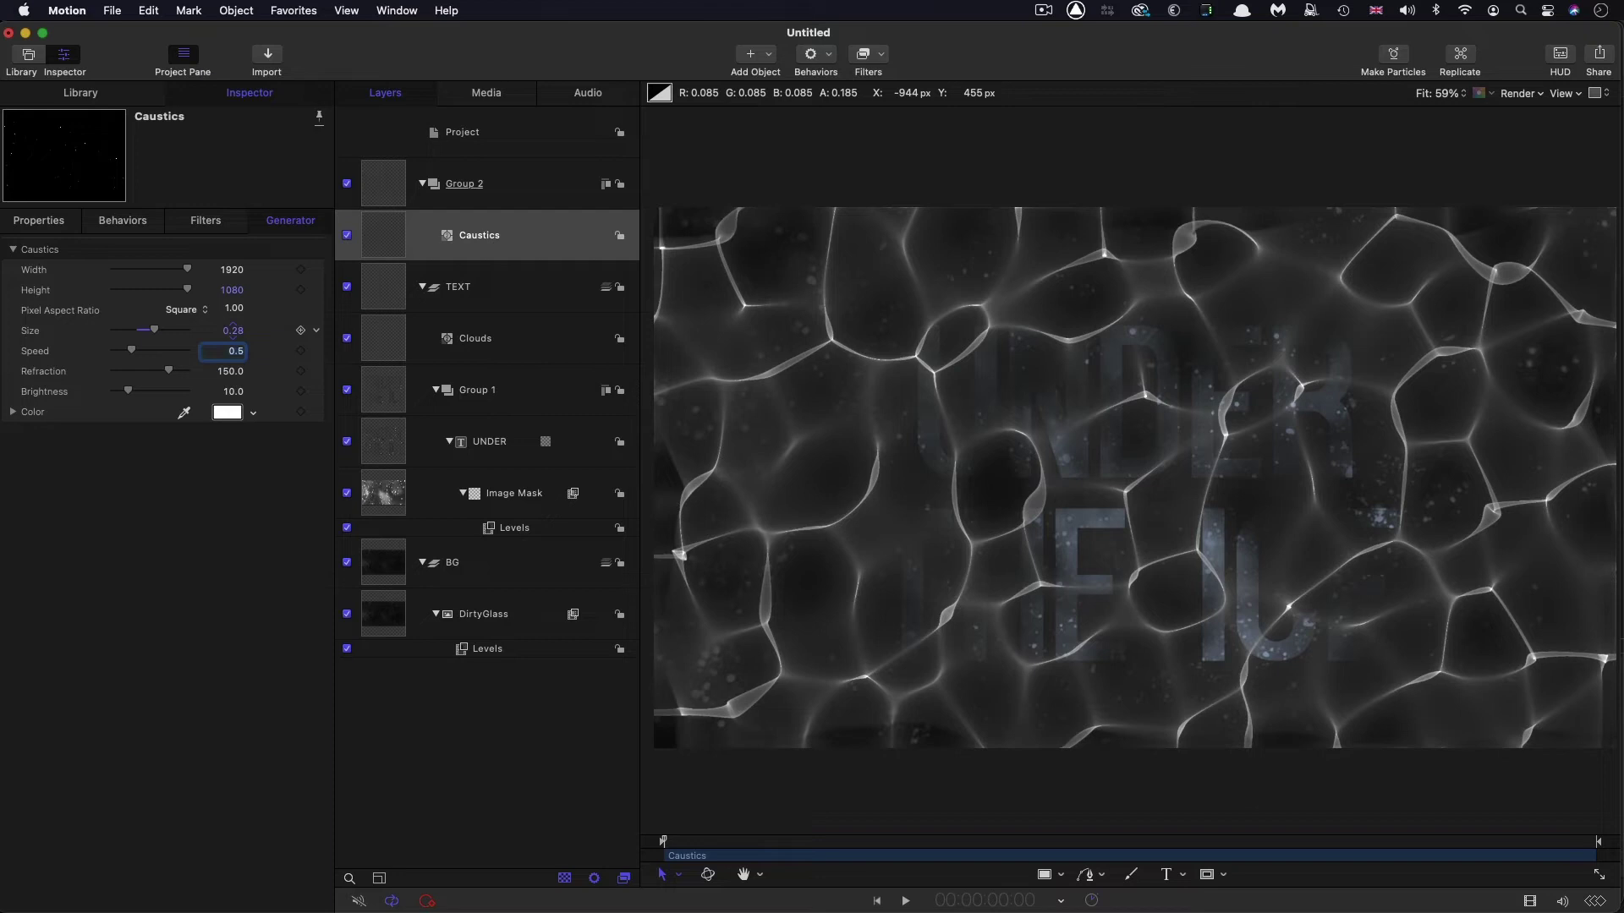
{"action": "type", "text": "0"}
{"action": "key", "text": "Tab"}
{"action": "type", "text": "20"}
{"action": "key", "text": "Return"}
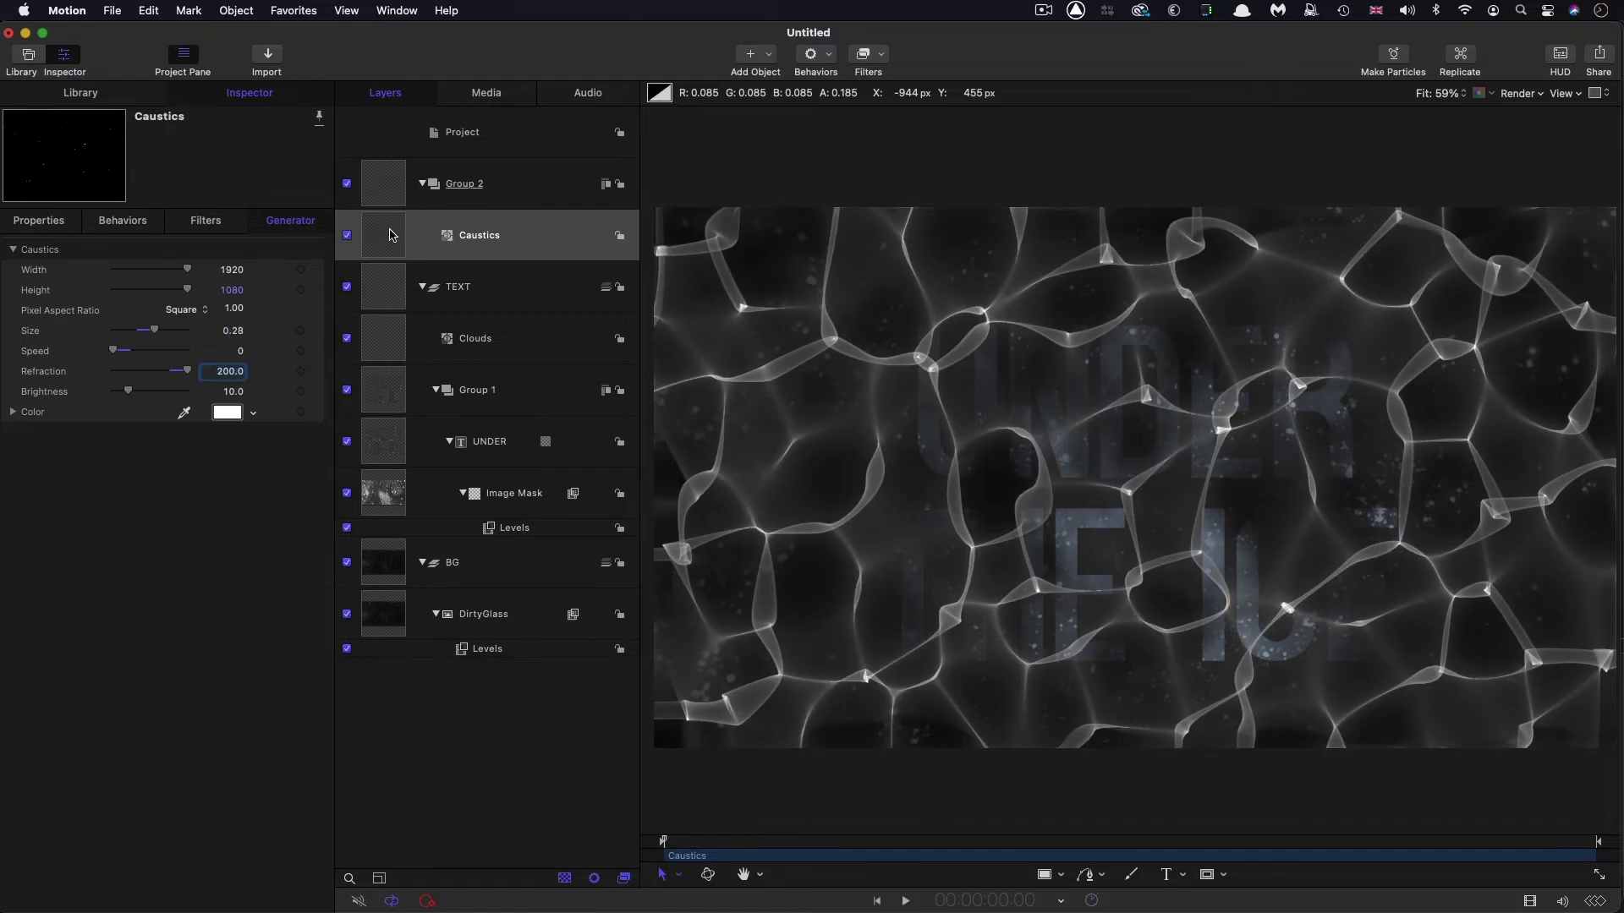
{"action": "left_click", "coordinate": [384, 230]}
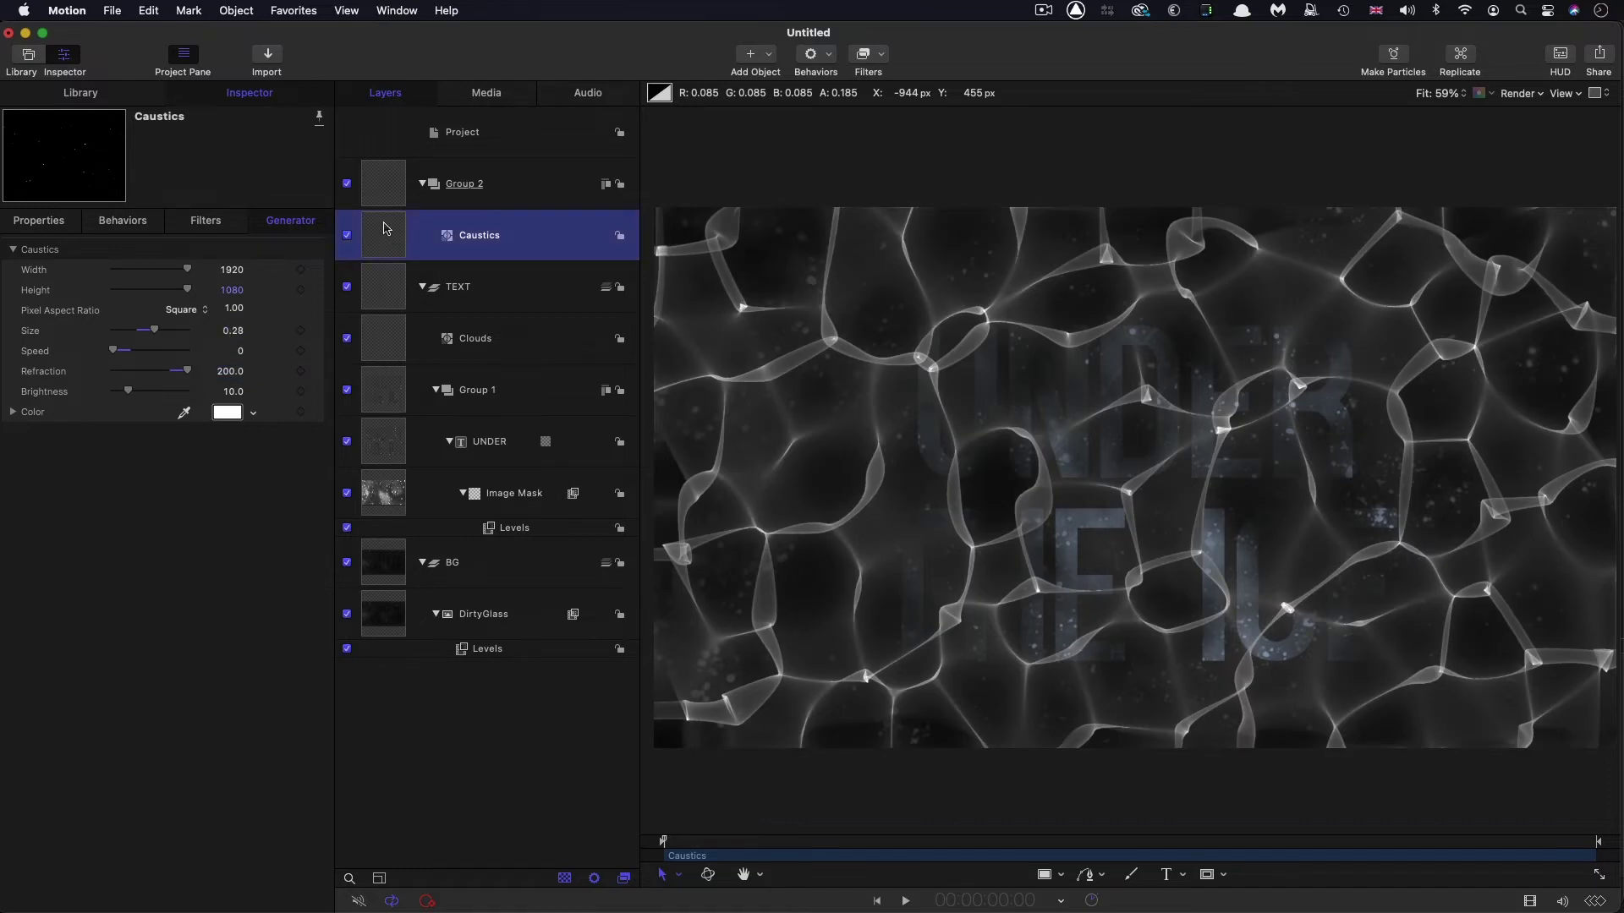
Duplicate the Caustics layer and set the copy to Add blend mode, rotated 180°.
{"action": "right_click", "coordinate": [385, 228]}
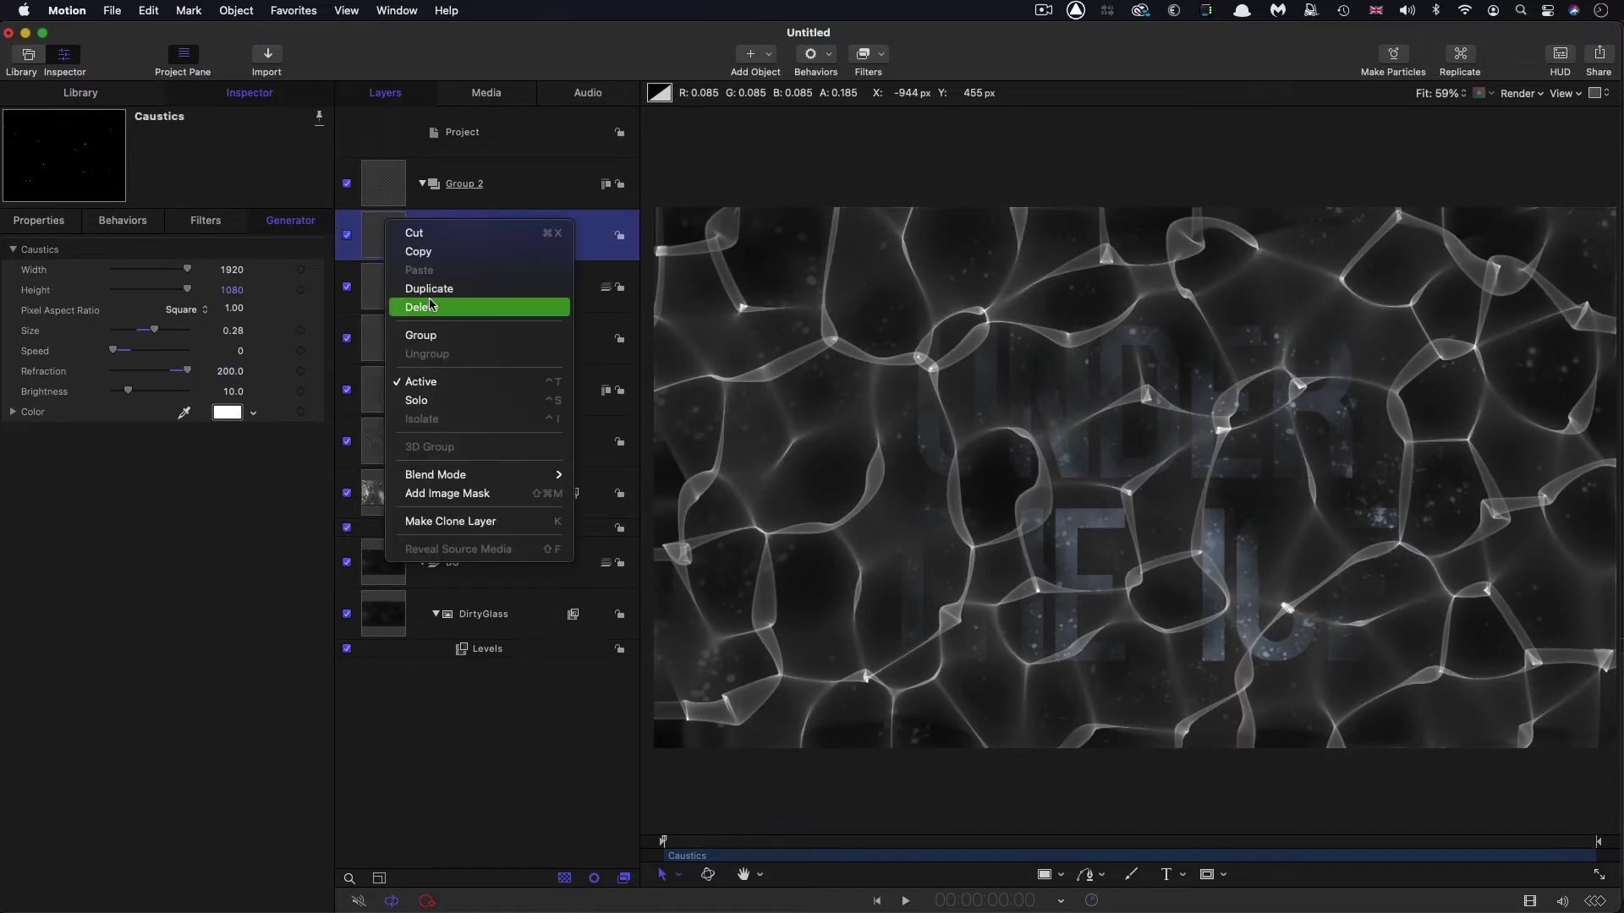
{"action": "left_click", "coordinate": [406, 294]}
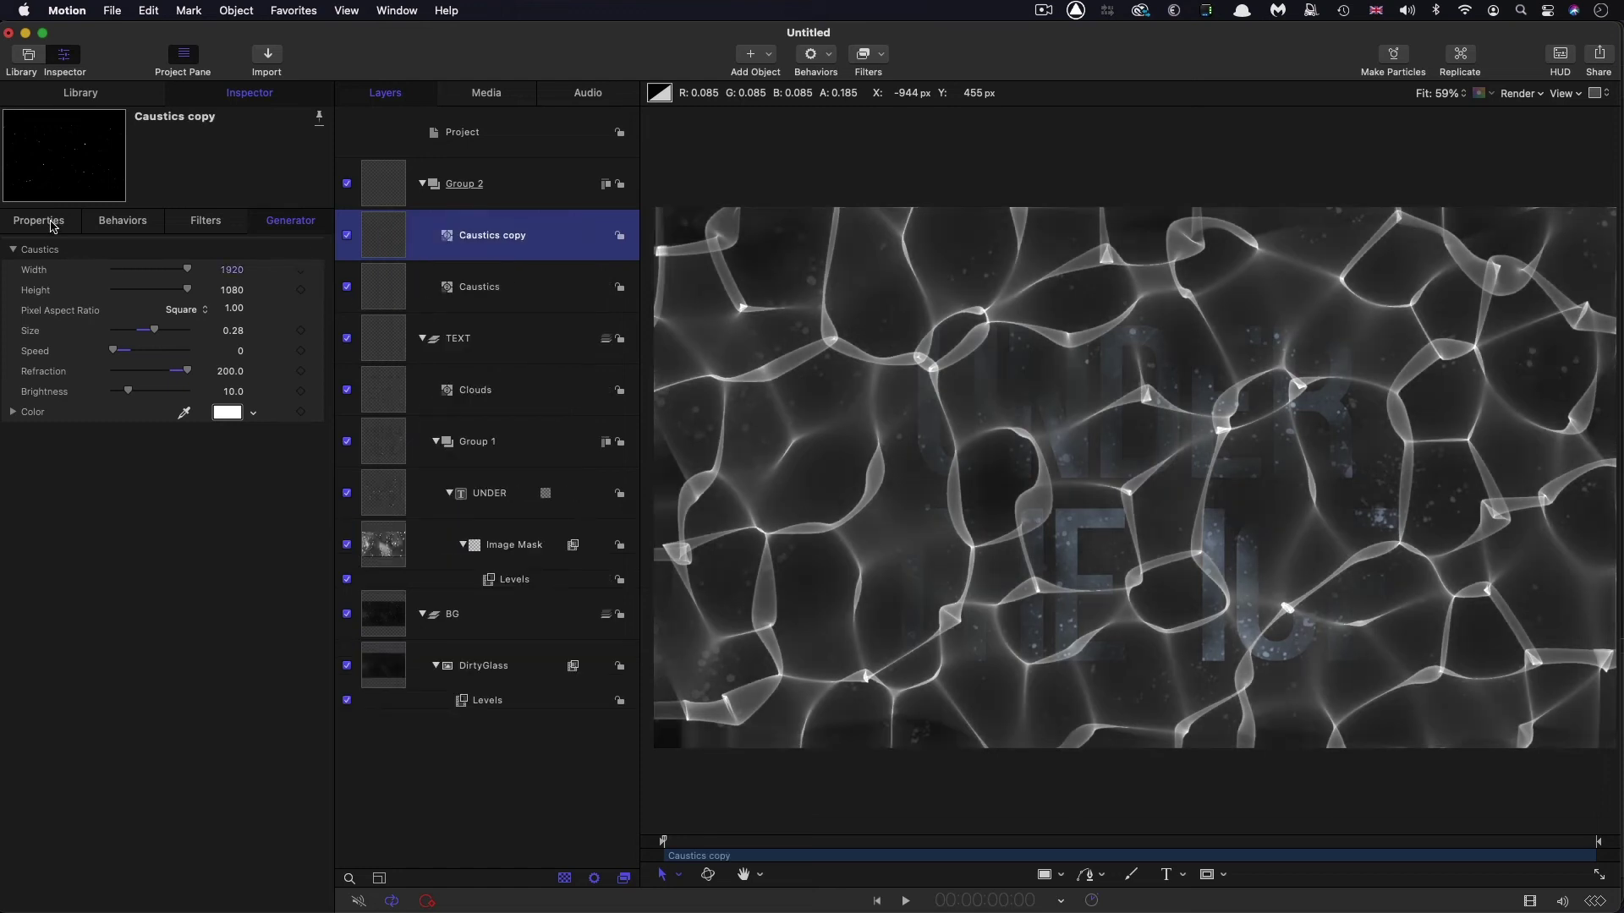
{"action": "left_click", "coordinate": [52, 223]}
{"action": "left_click", "coordinate": [239, 480]}
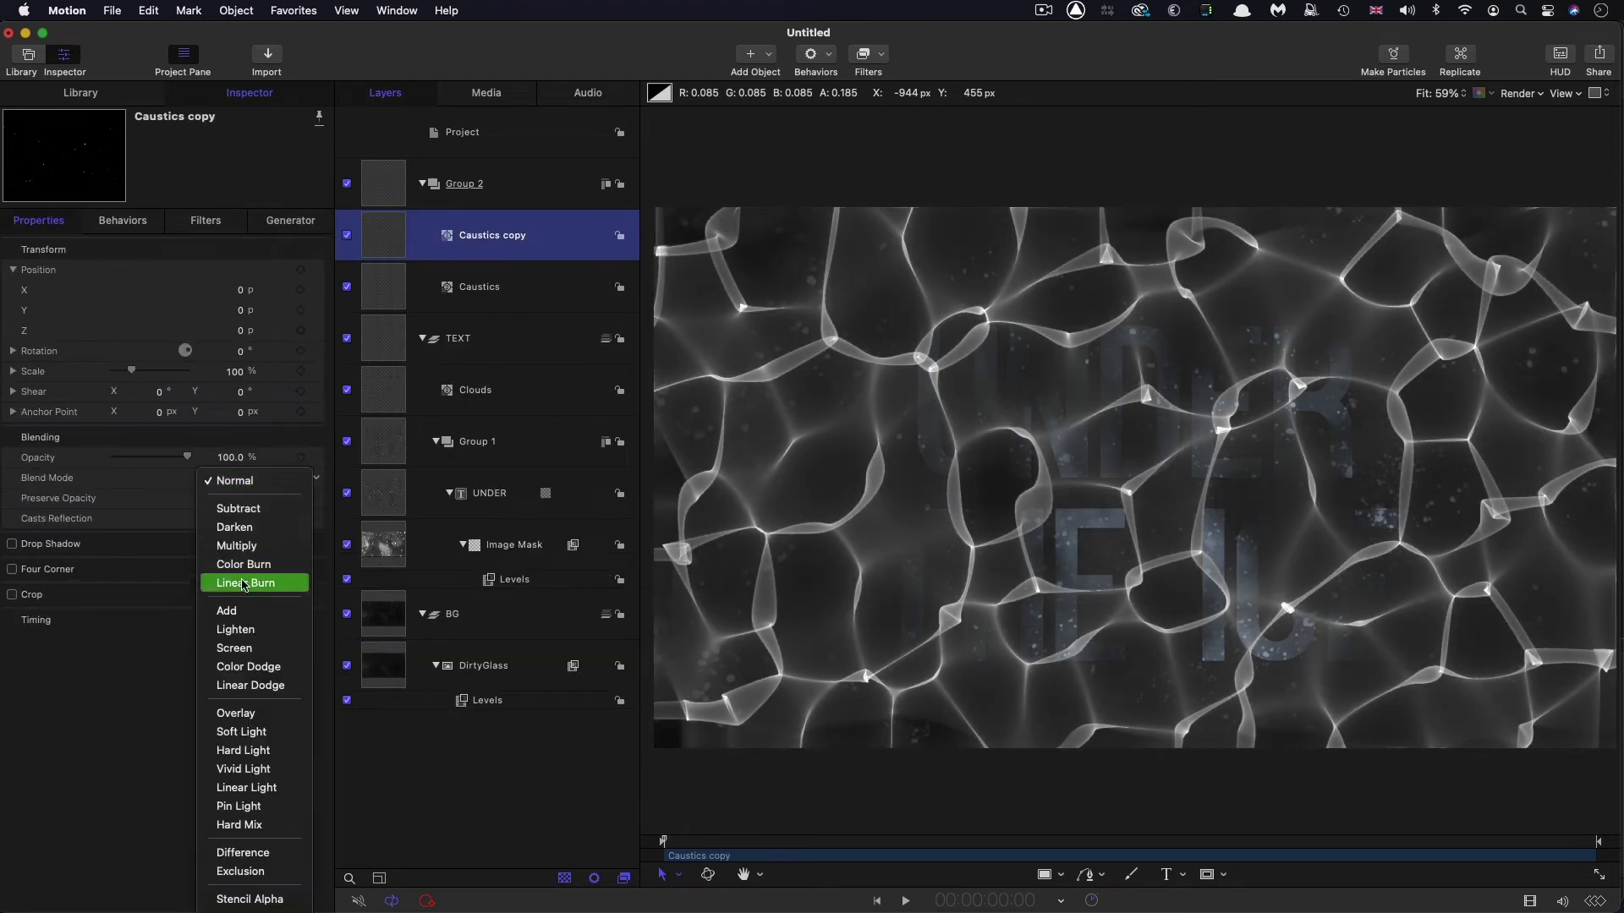
{"action": "left_click", "coordinate": [243, 617]}
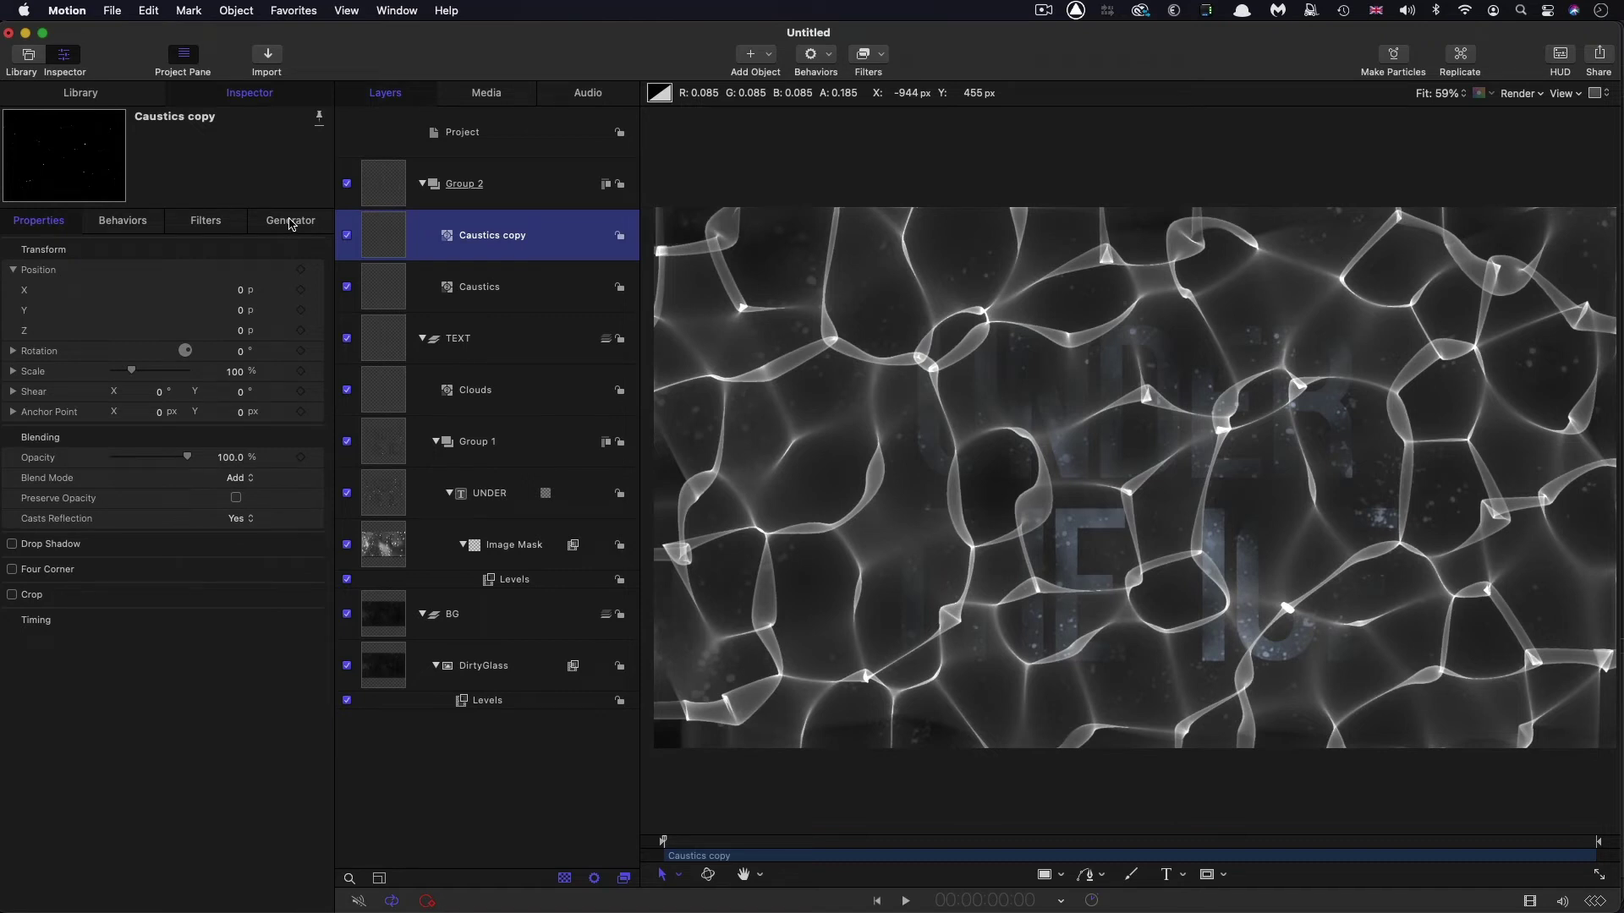
{"action": "left_click", "coordinate": [241, 351]}
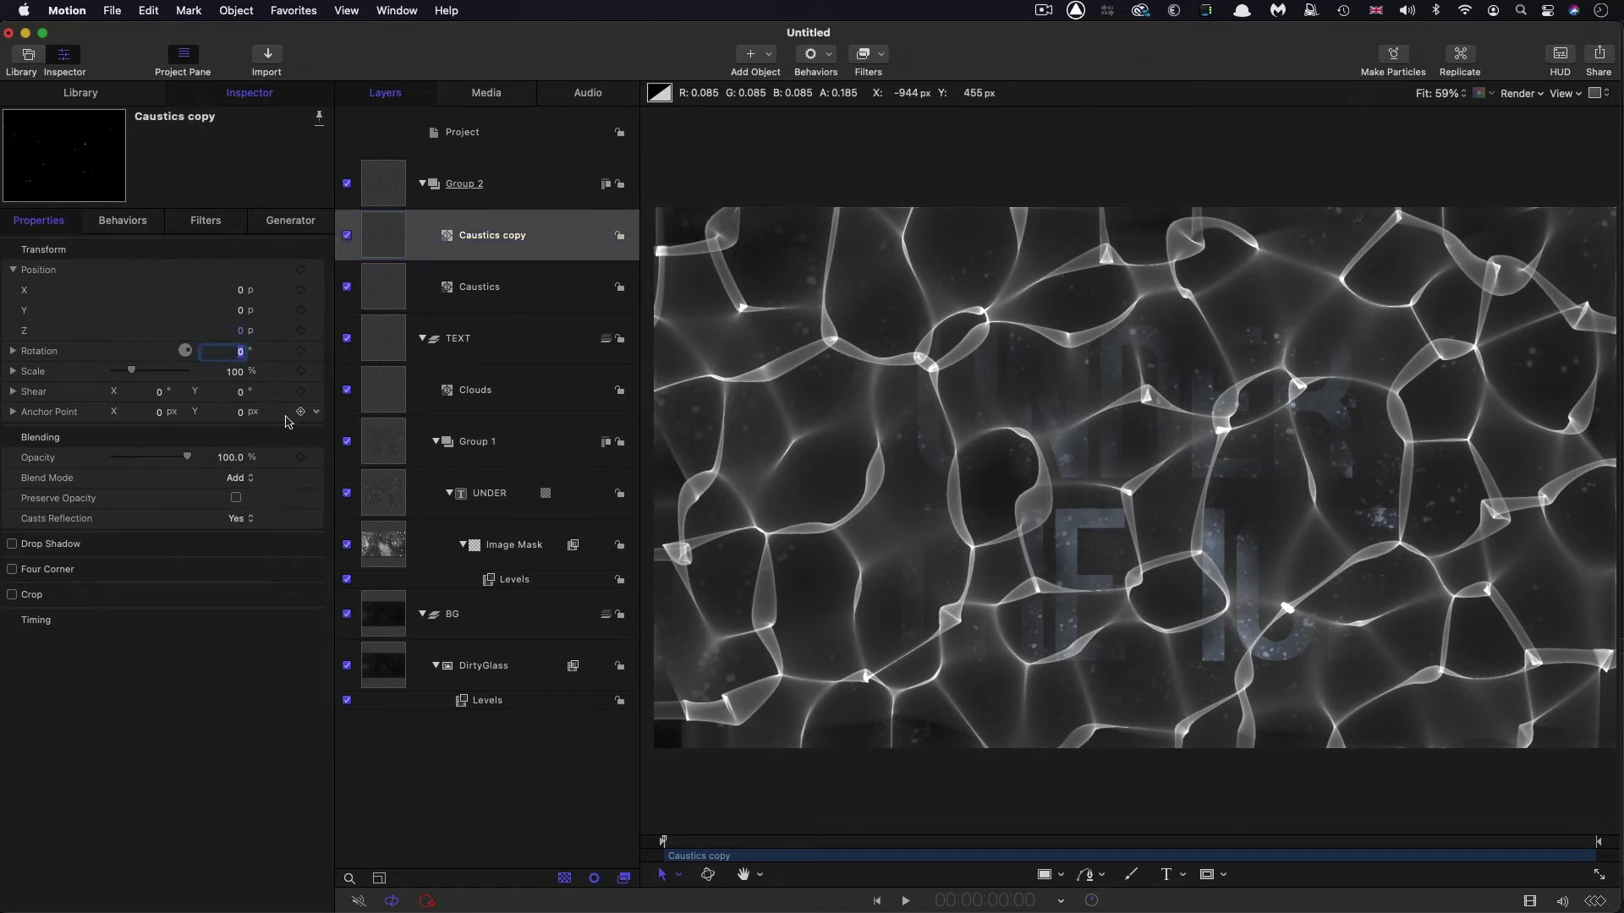
{"action": "type", "text": "180"}
{"action": "key", "text": "Return"}
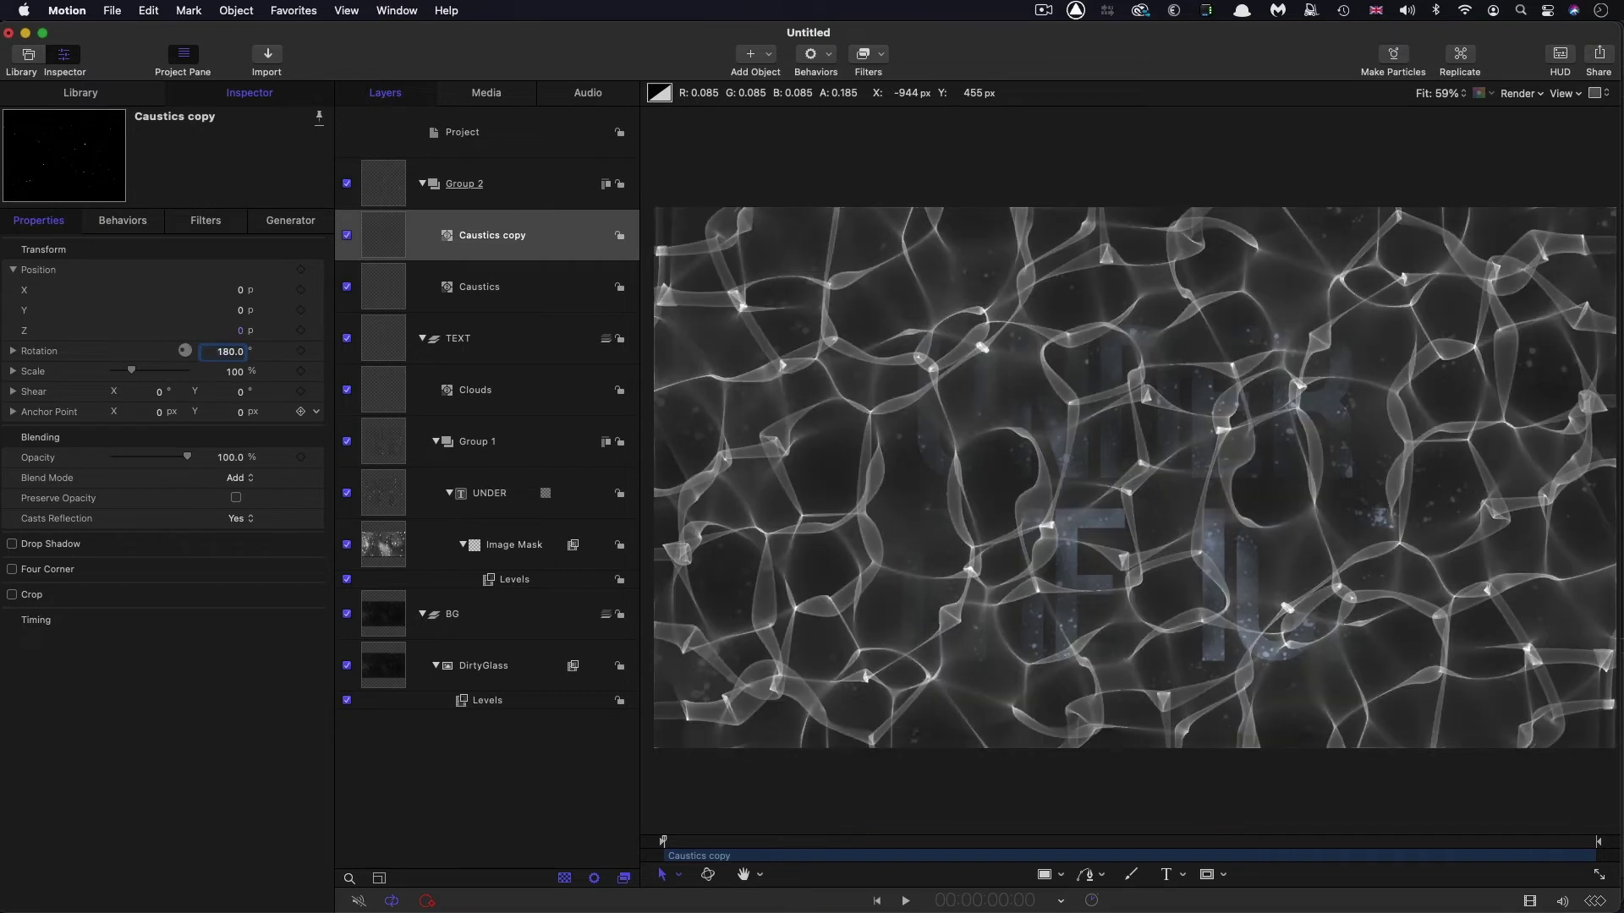
{"action": "left_click", "coordinate": [381, 224]}
Duplicate the copy again, shrink the newest copy to size 0.14, and select the holding group.
{"action": "right_click", "coordinate": [380, 225]}
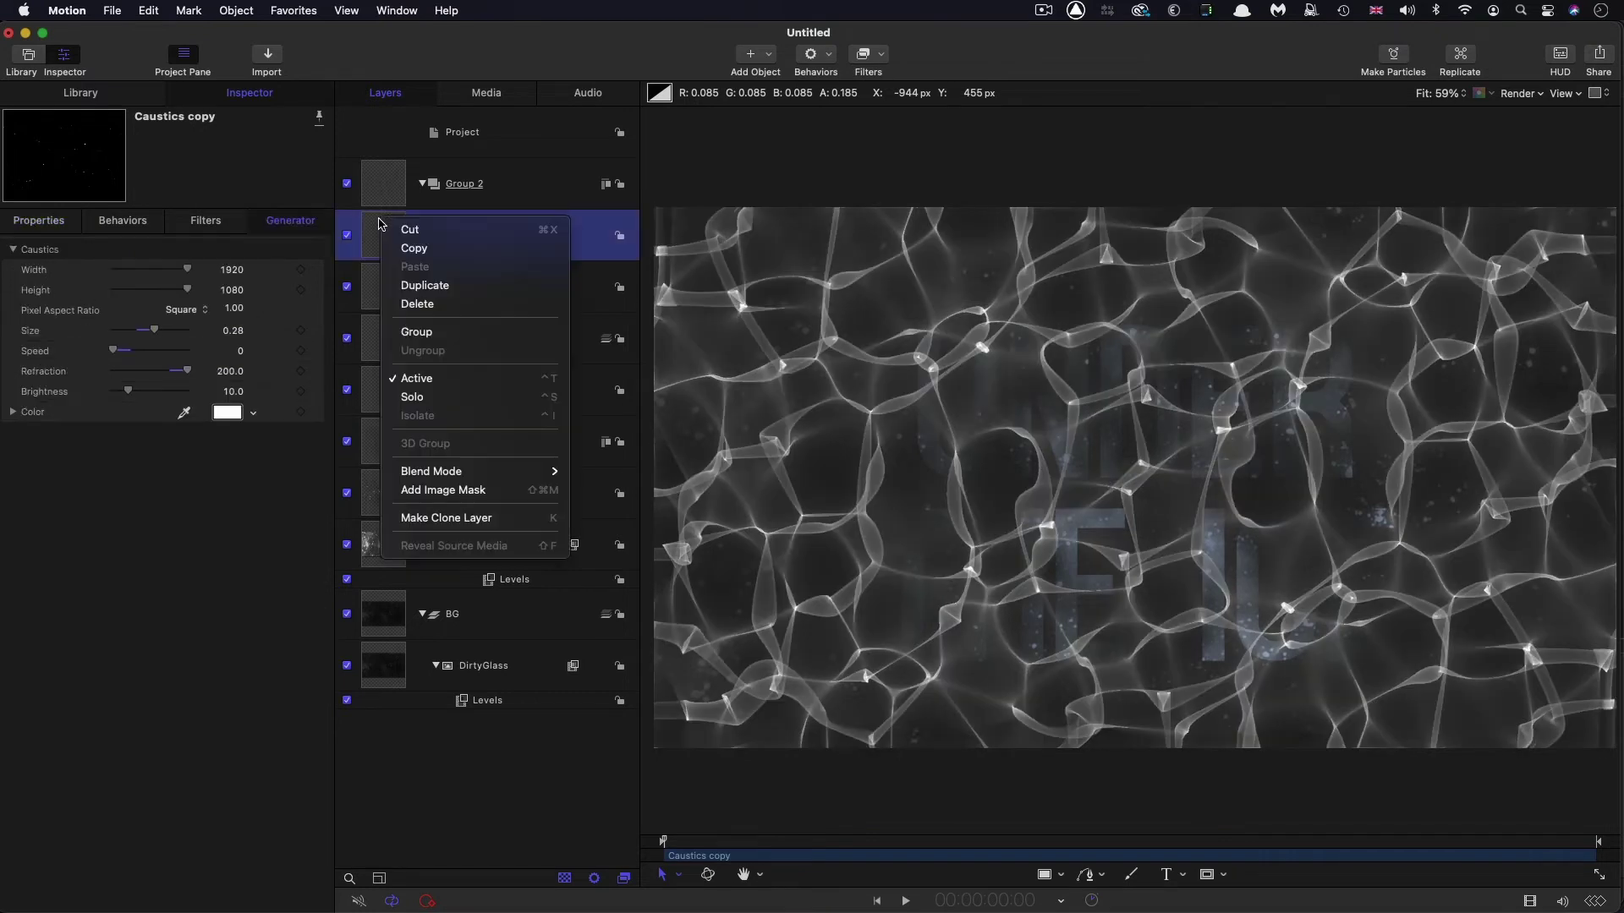
{"action": "left_click", "coordinate": [430, 288]}
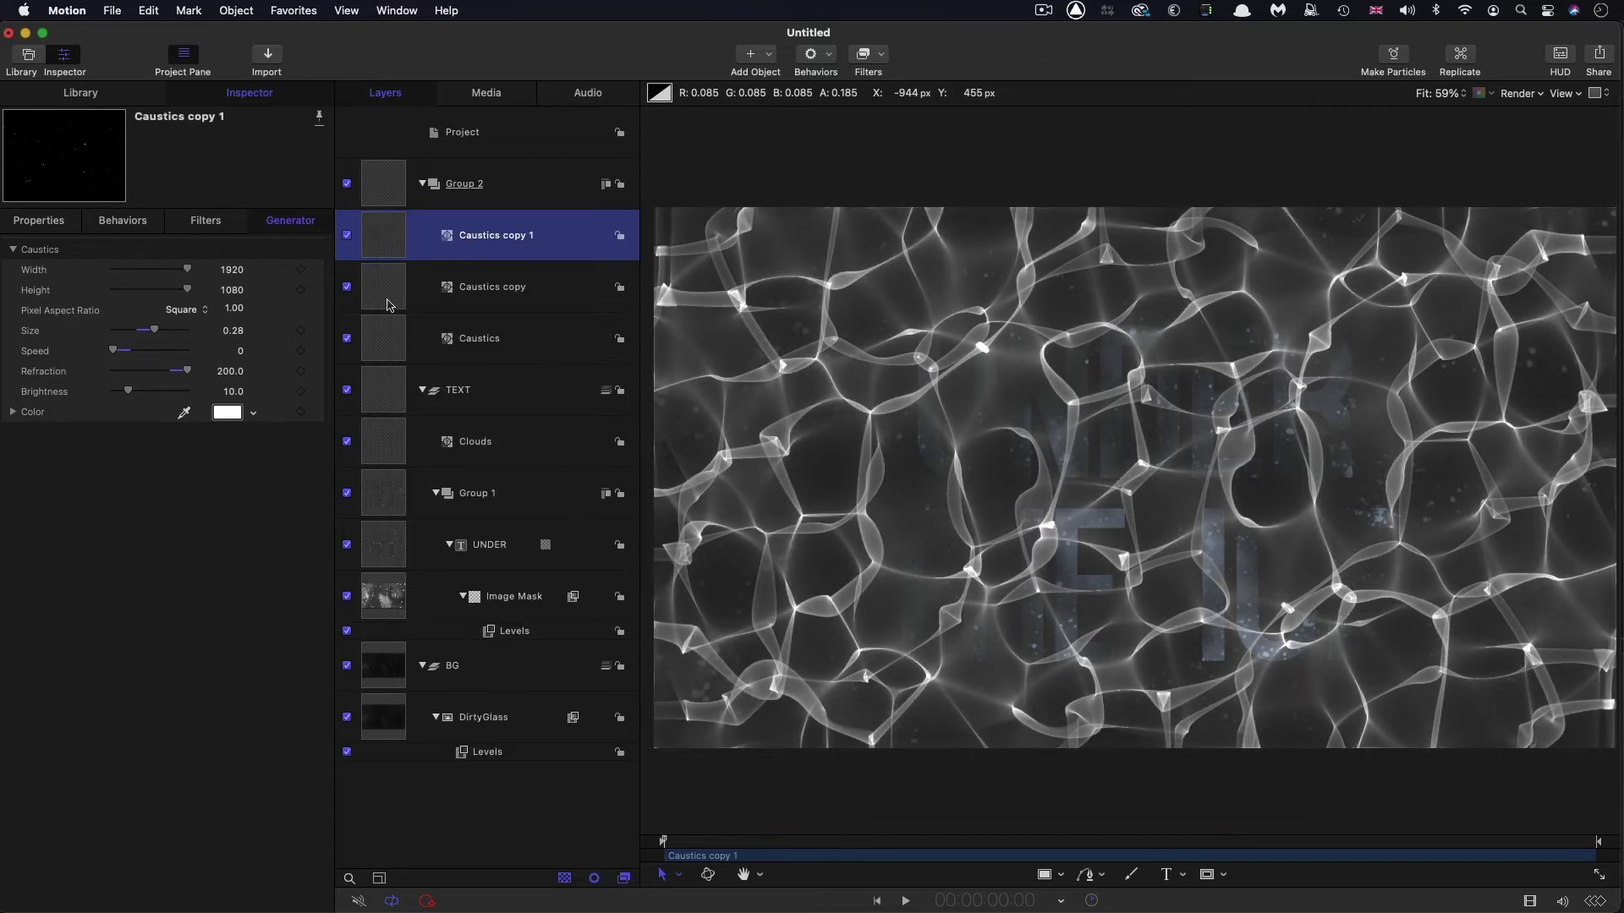
{"action": "left_click", "coordinate": [226, 331]}
{"action": "key", "text": "BackSpace"}
{"action": "type", "text": ".1"}
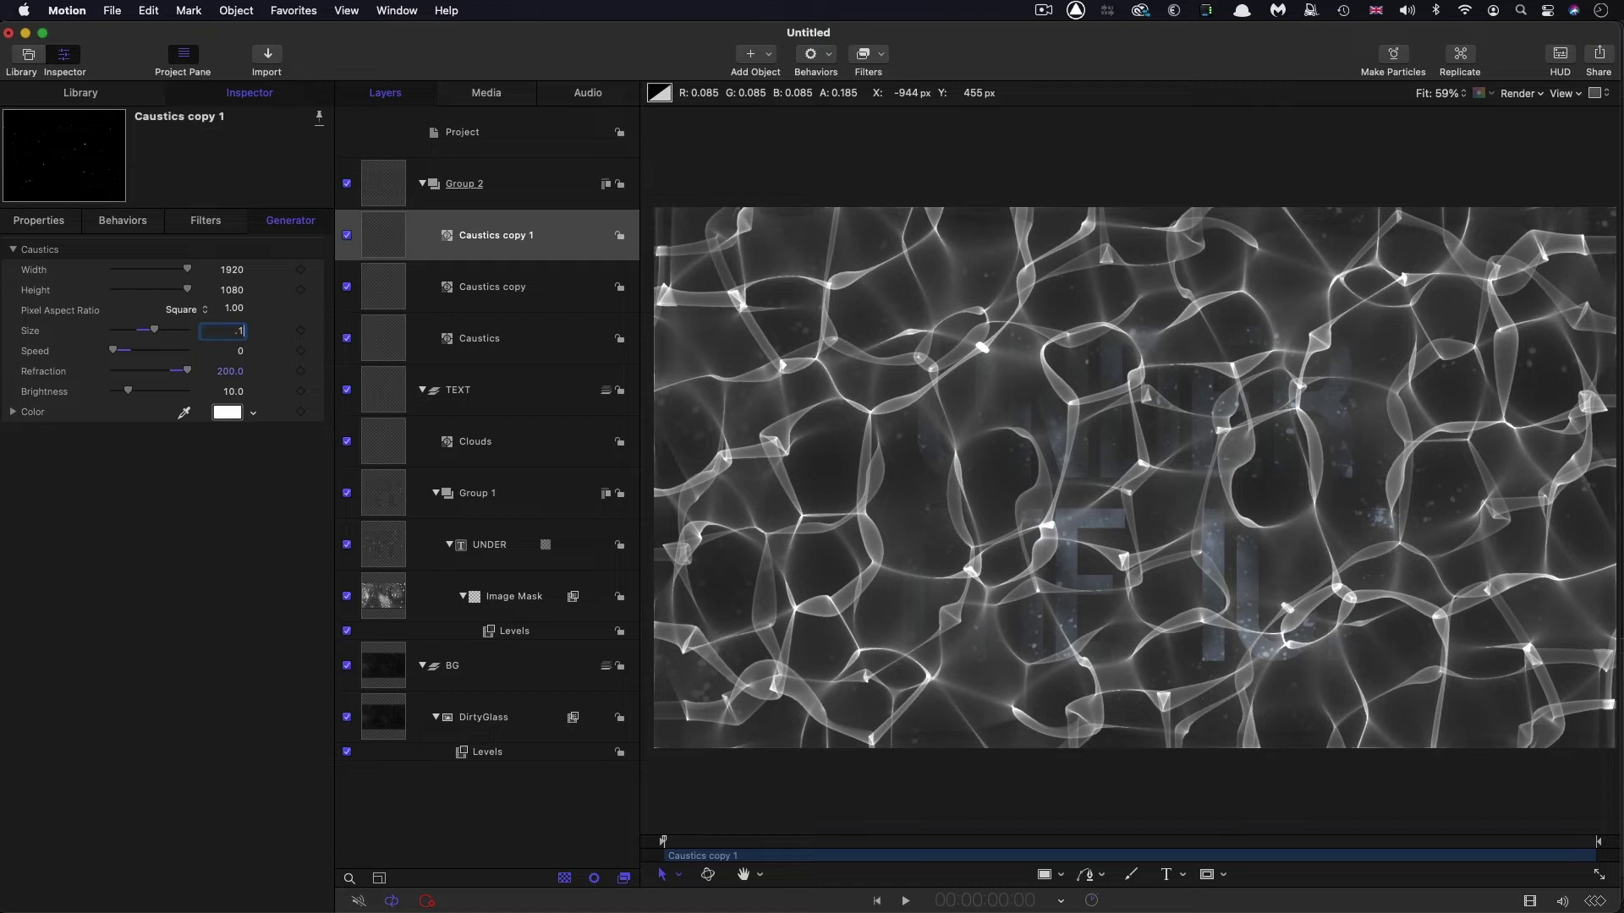
{"action": "type", "text": "4"}
{"action": "key", "text": "Return"}
{"action": "left_click", "coordinate": [380, 181]}
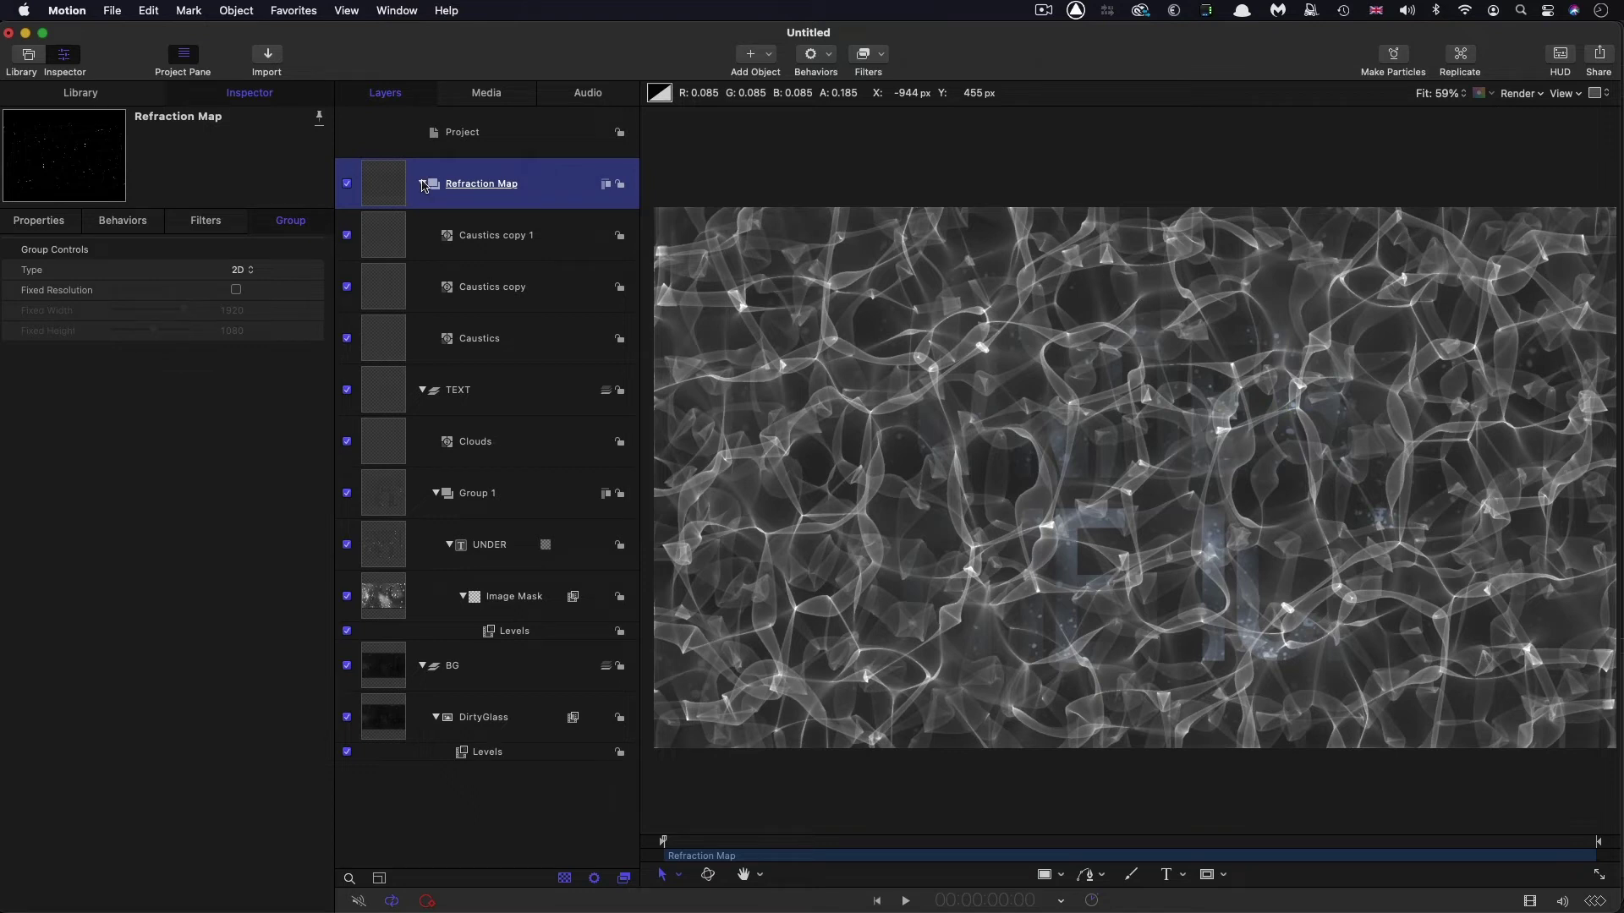
Collapse and hide the Refraction Map group, then select the TEXT group.
{"action": "left_click", "coordinate": [423, 184]}
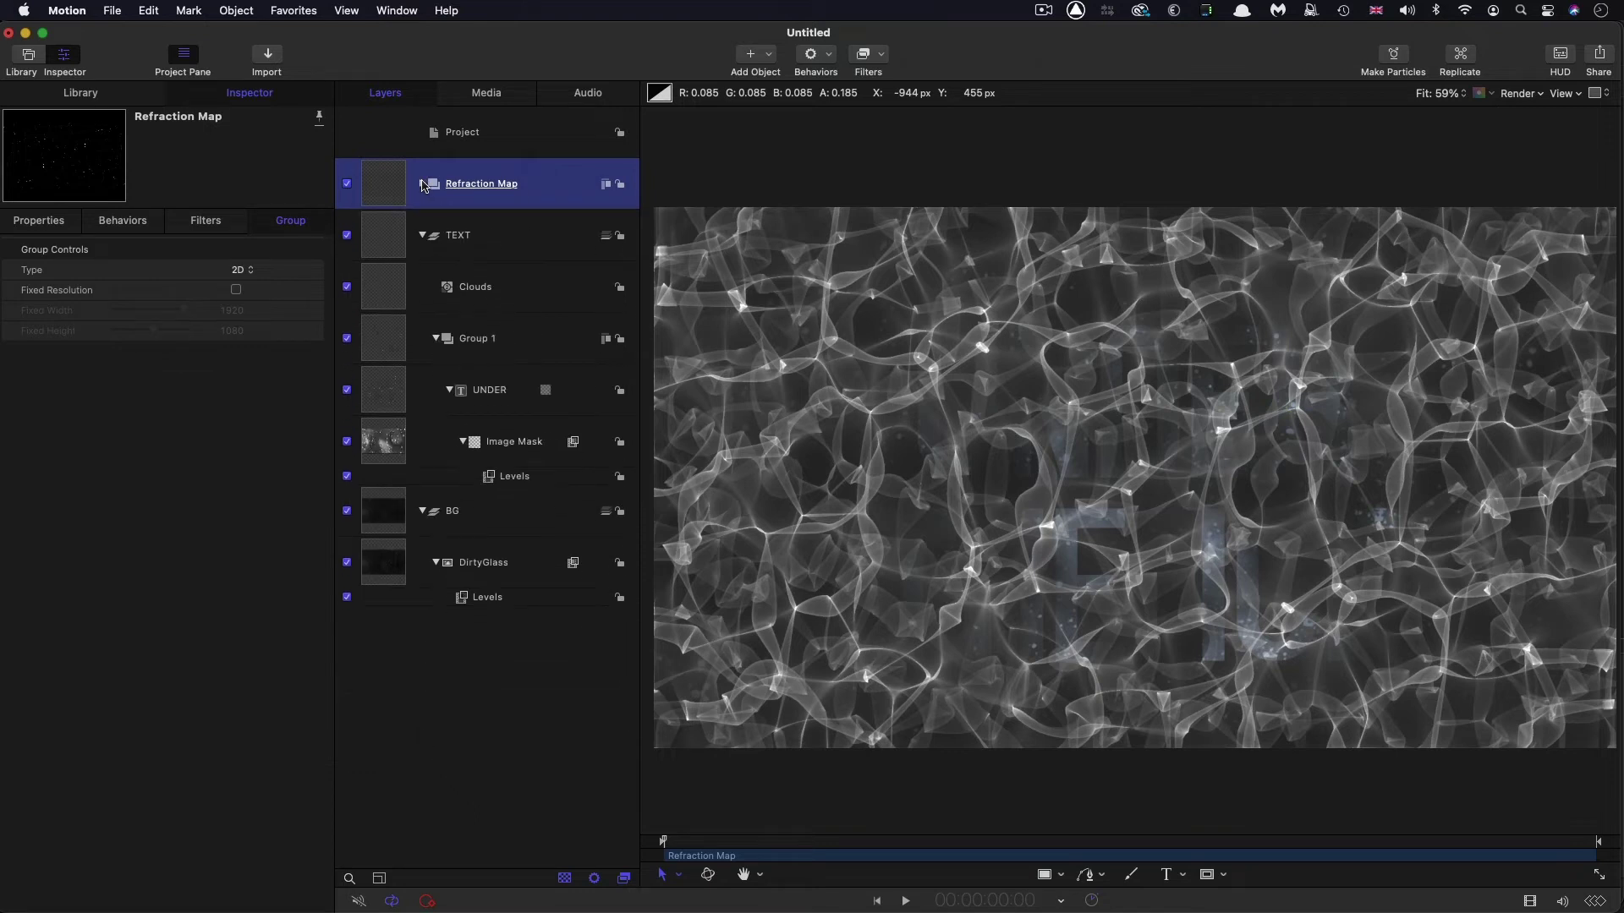
{"action": "left_click", "coordinate": [347, 185]}
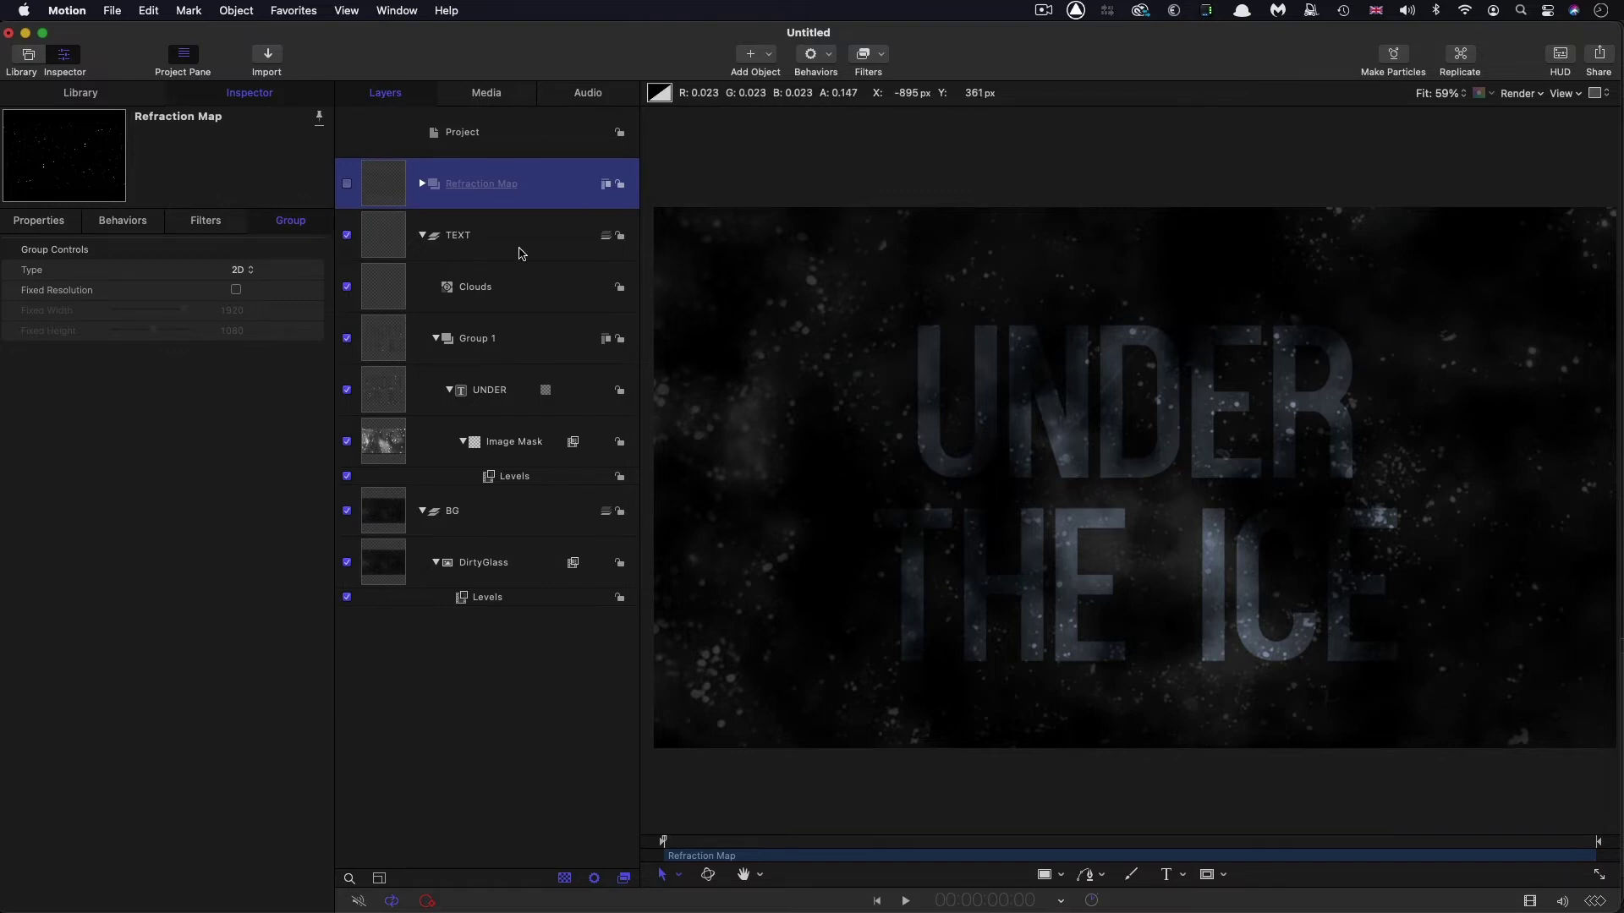
{"action": "left_click", "coordinate": [377, 238]}
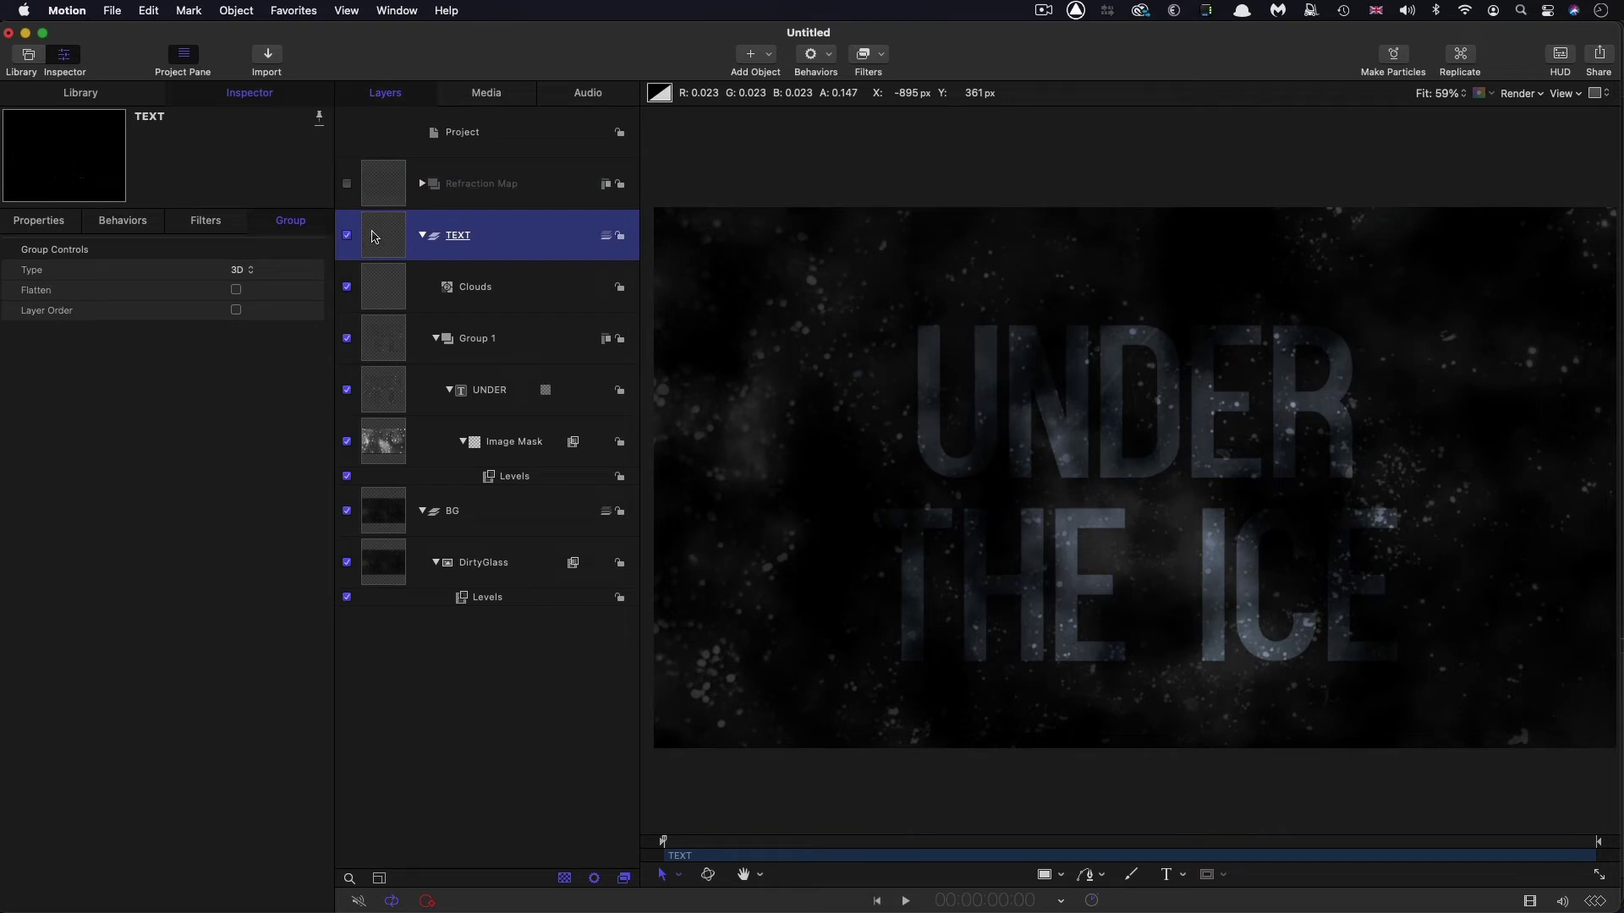
{"action": "left_click", "coordinate": [884, 54]}
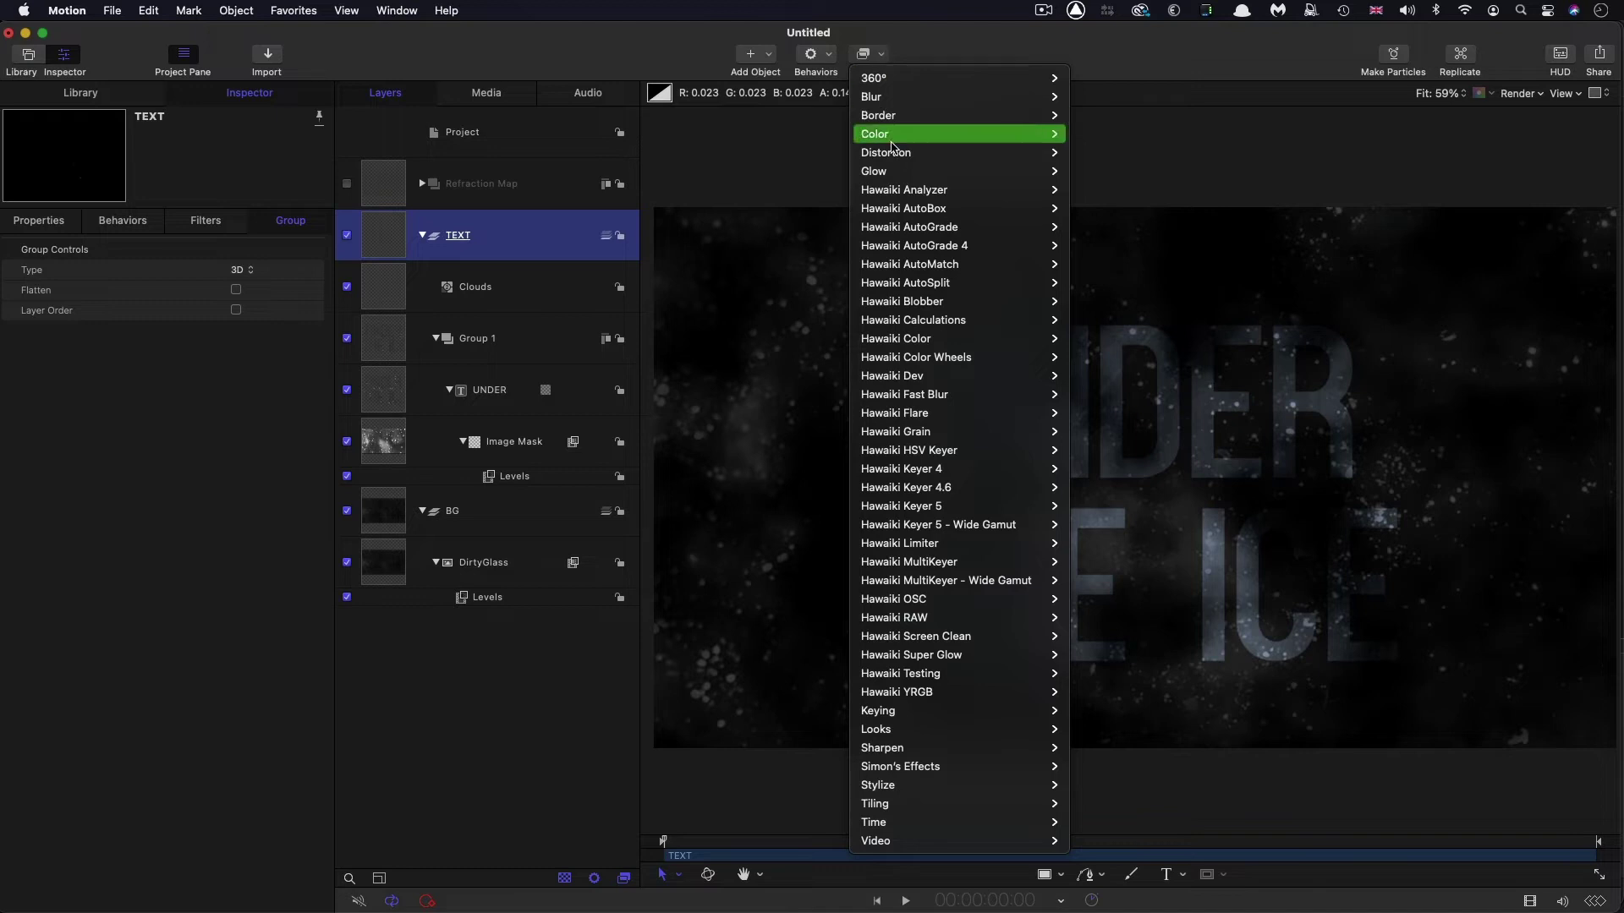
Add a Refraction filter to TEXT using Refraction Map as height map, softness 1.0.
{"action": "mouse_move", "coordinate": [894, 156]}
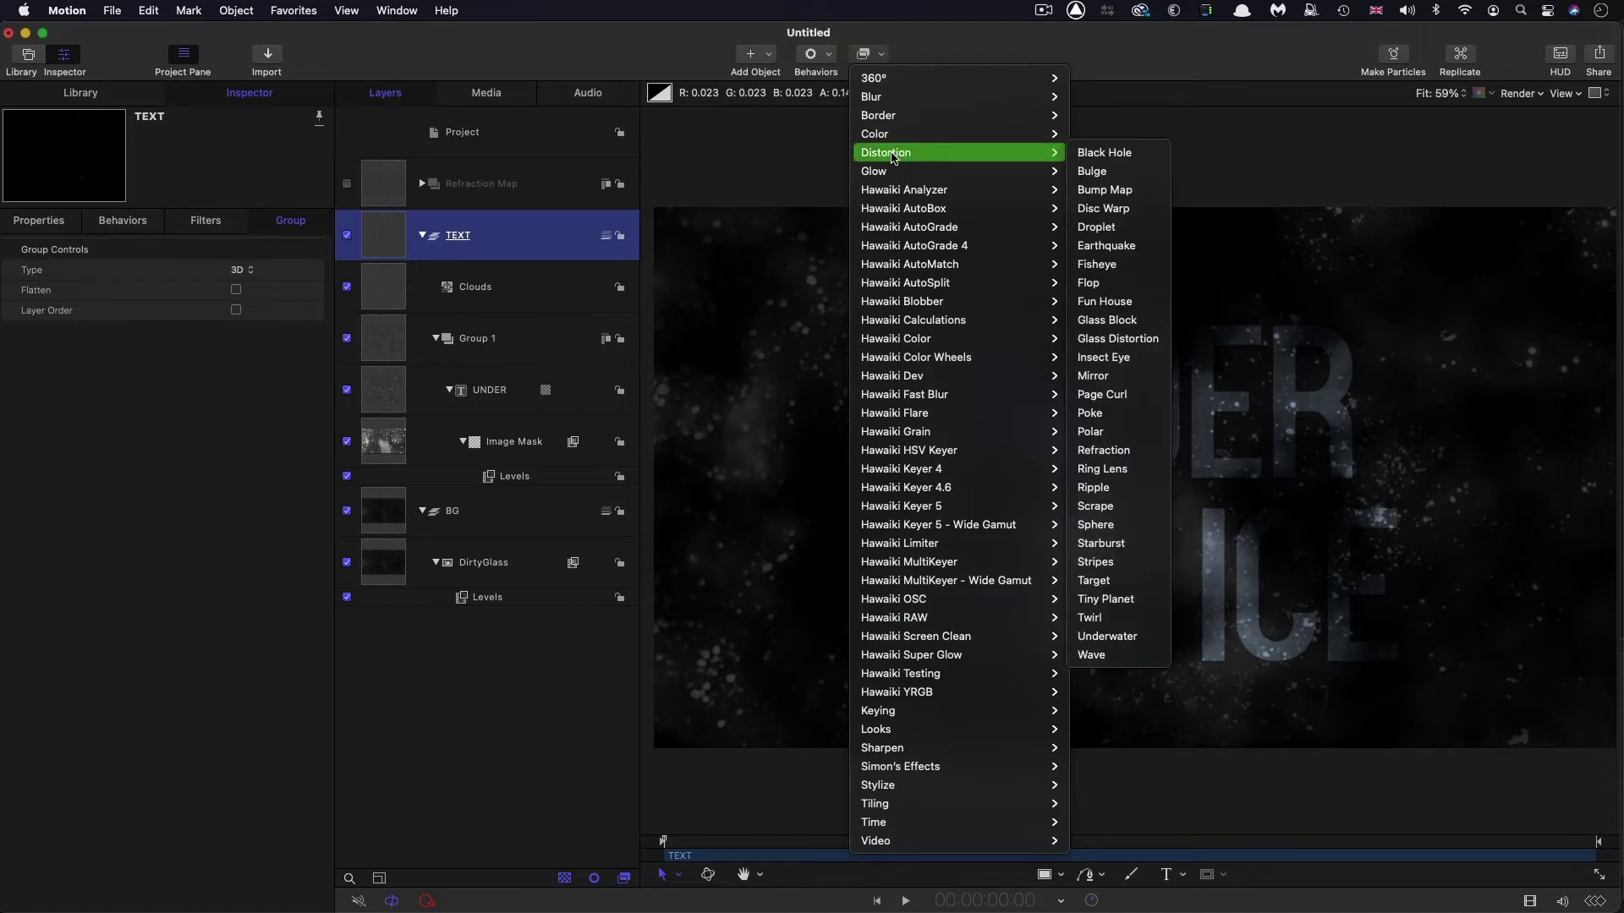
{"action": "left_click", "coordinate": [1103, 449]}
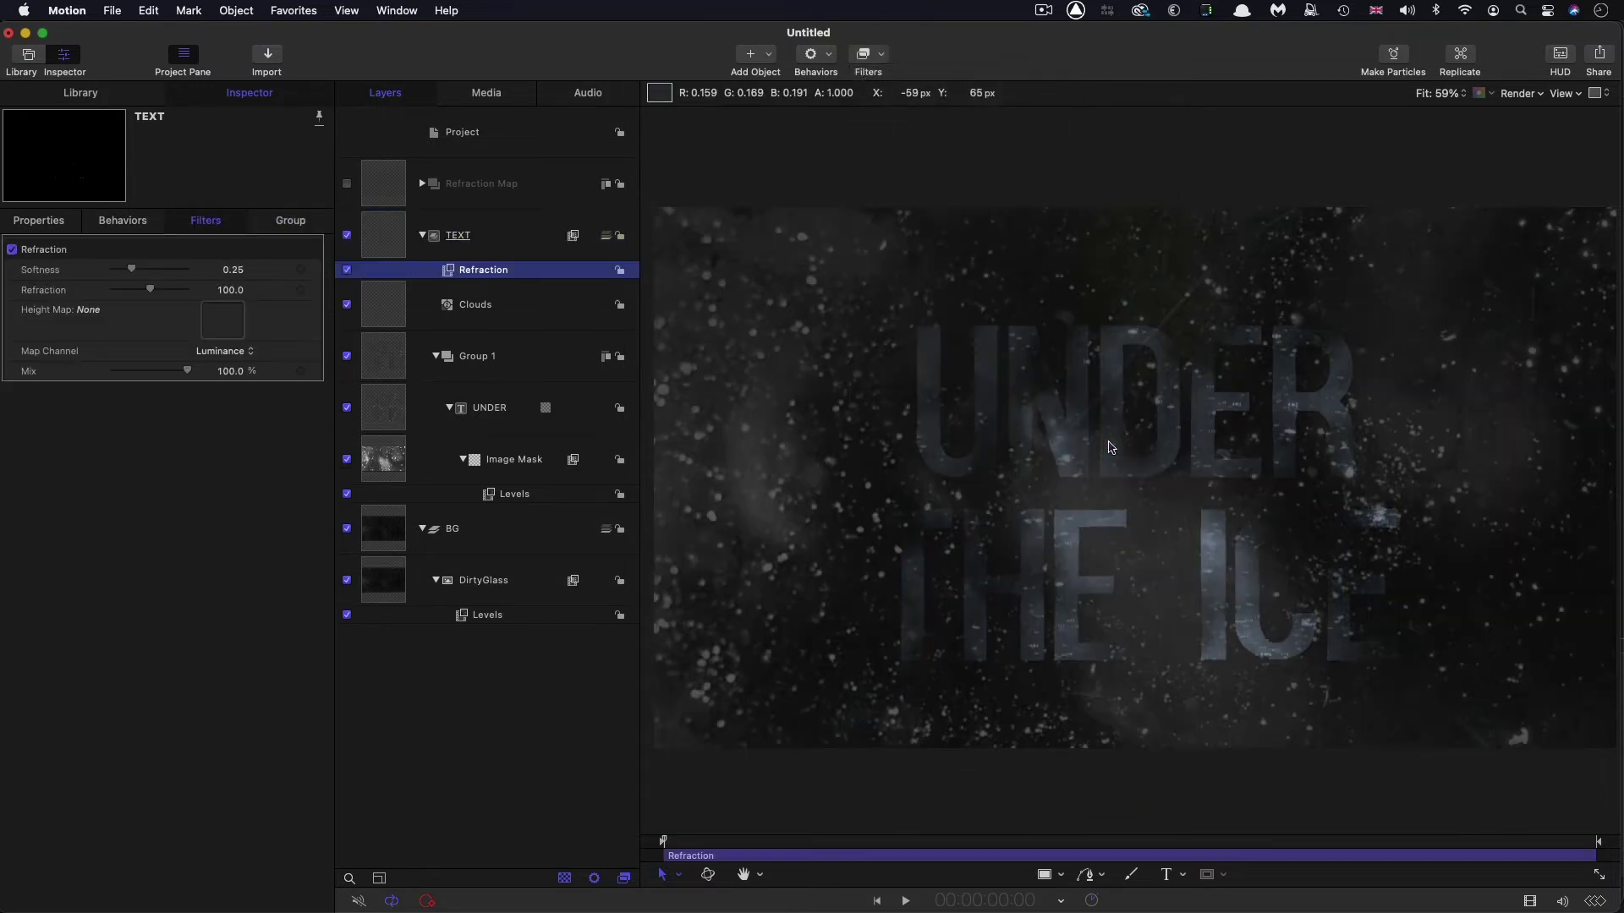
{"action": "left_click_drag", "start_coordinate": [391, 178], "coordinate": [215, 319]}
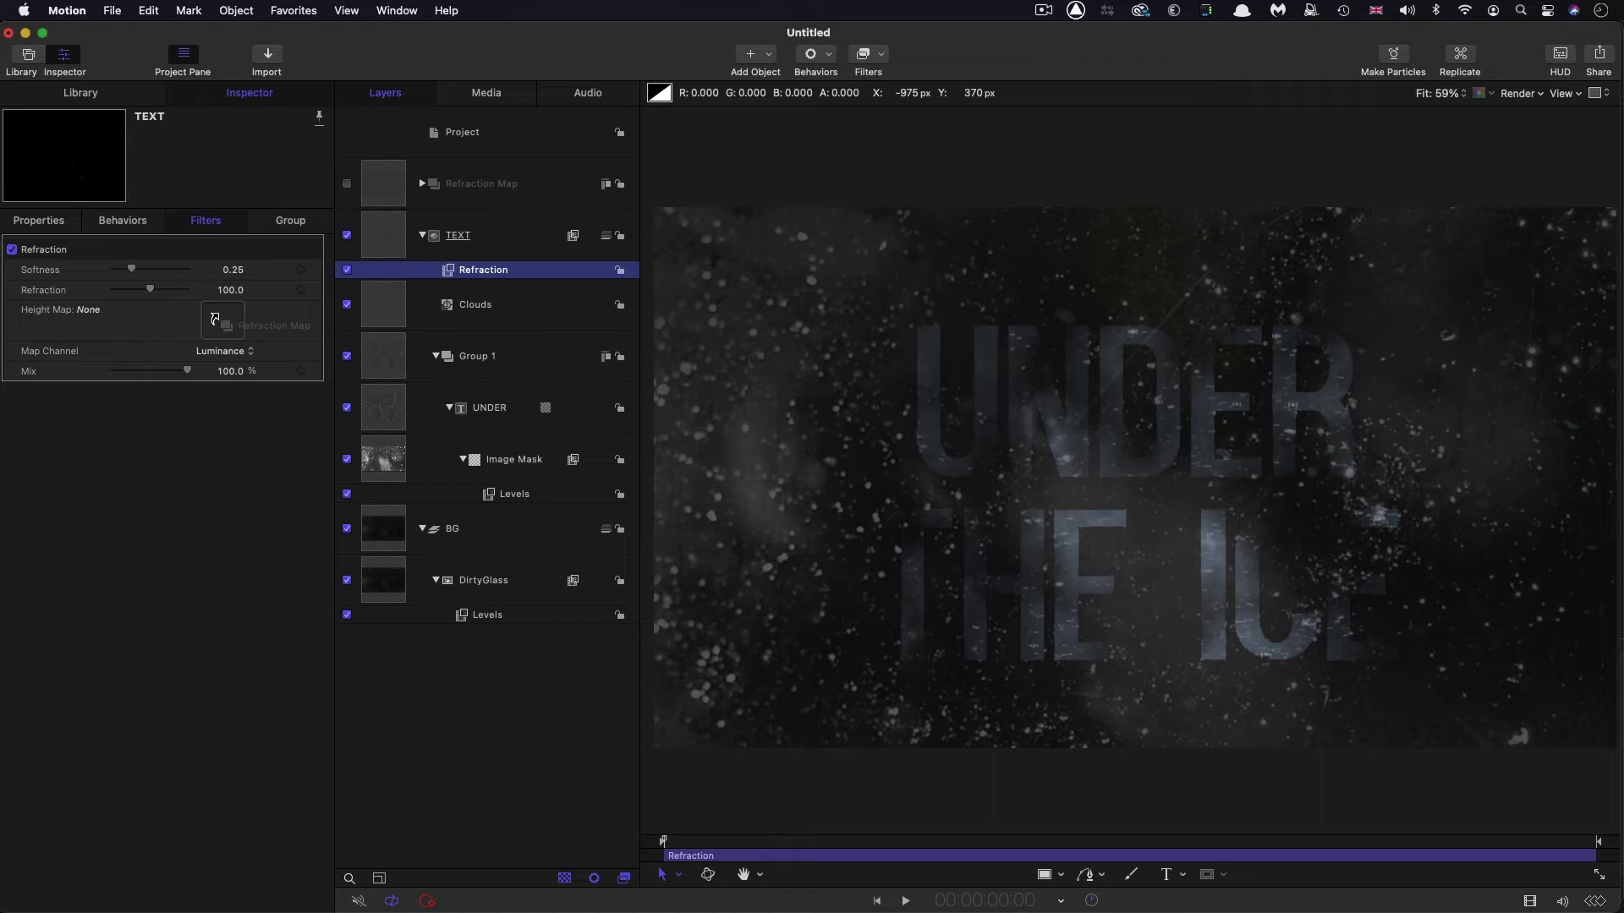
{"action": "left_click_drag", "start_coordinate": [215, 318], "coordinate": [216, 320]}
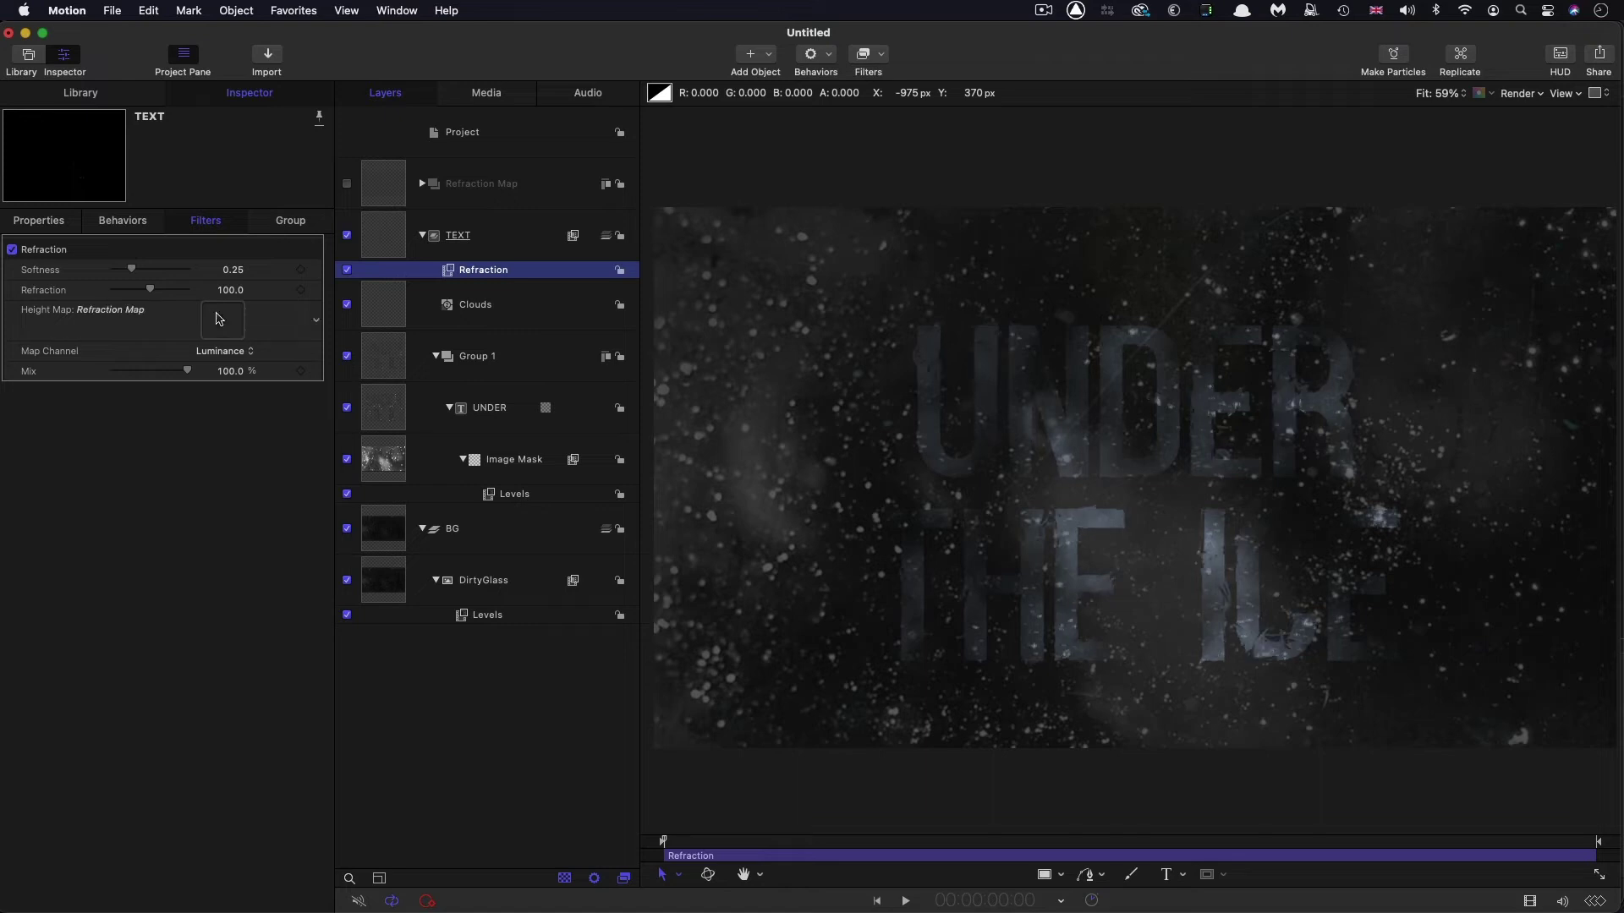
{"action": "double_click", "coordinate": [235, 270]}
{"action": "type", "text": "1"}
{"action": "key", "text": "Return"}
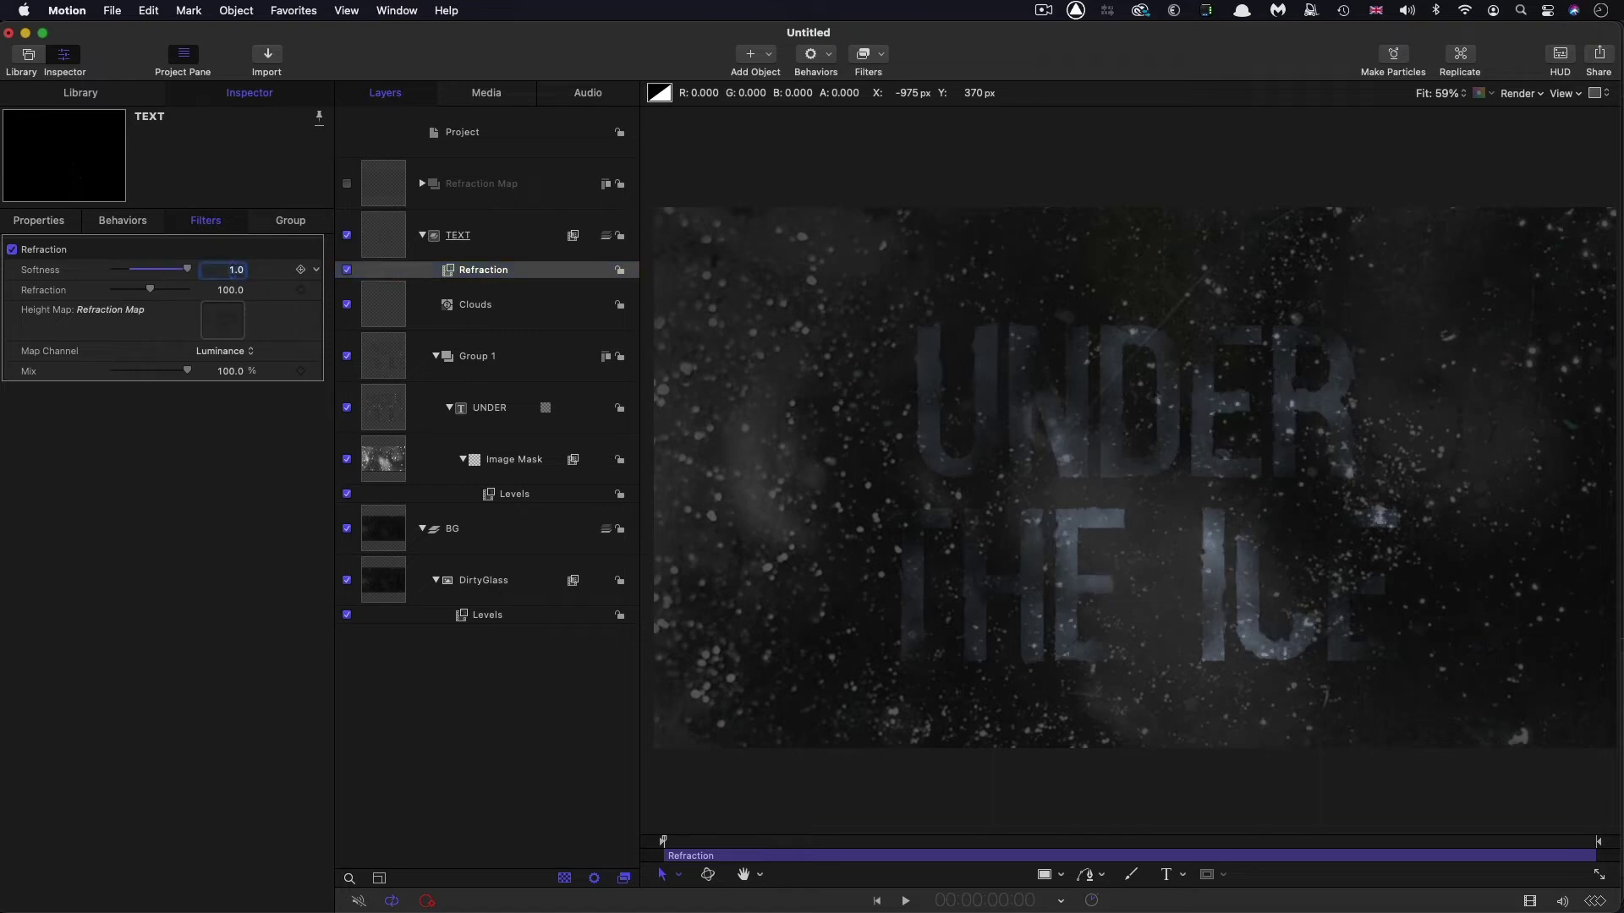
Duplicate the Refraction filter and set the copy to softness 0.5, refraction 150.
{"action": "right_click", "coordinate": [449, 265]}
{"action": "left_click", "coordinate": [489, 330]}
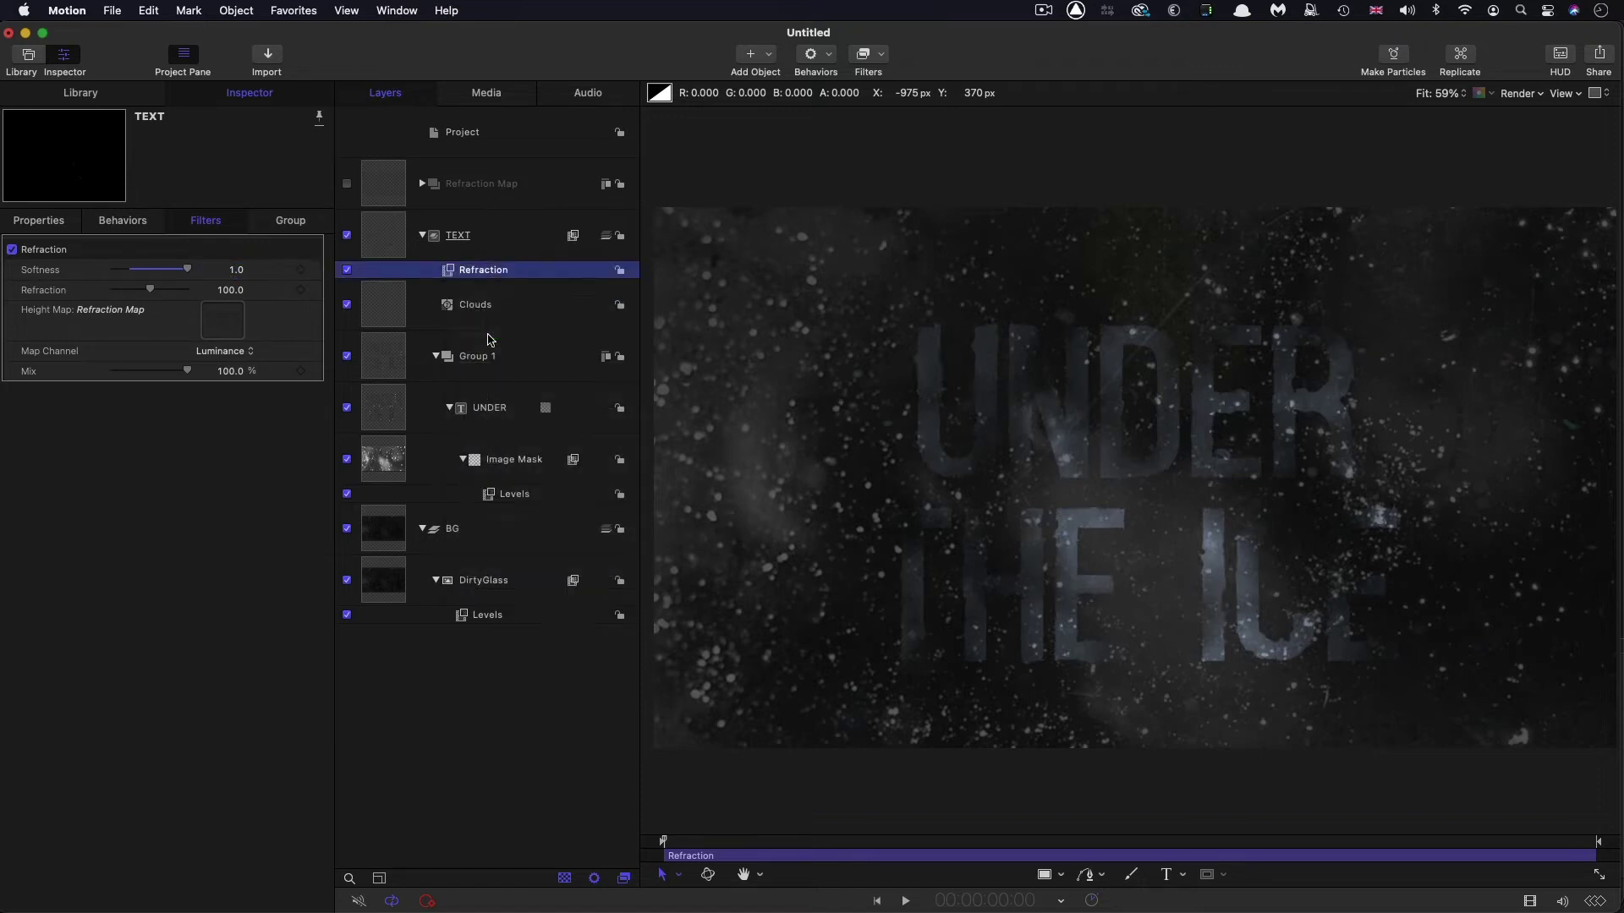
{"action": "left_click", "coordinate": [237, 269]}
{"action": "key", "text": "BackSpace"}
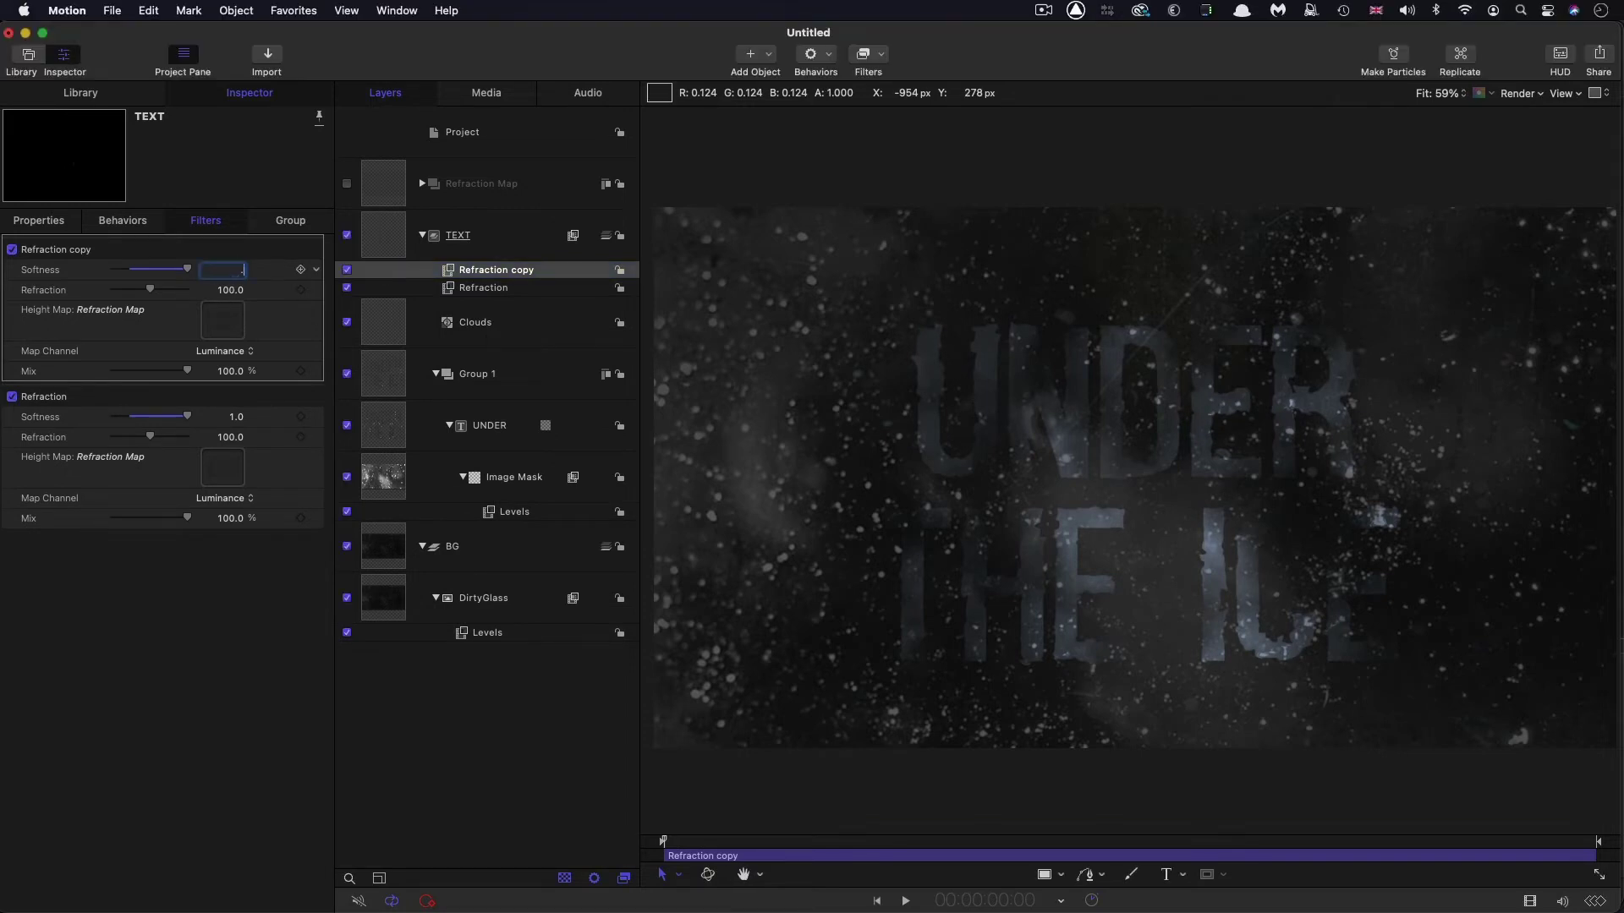
{"action": "key", "text": "Tab"}
{"action": "type", "text": "1"}
{"action": "key", "text": "Return"}
Duplicate the copy again and set the new filter to softness 0.05, refraction 200.
{"action": "right_click", "coordinate": [447, 271]}
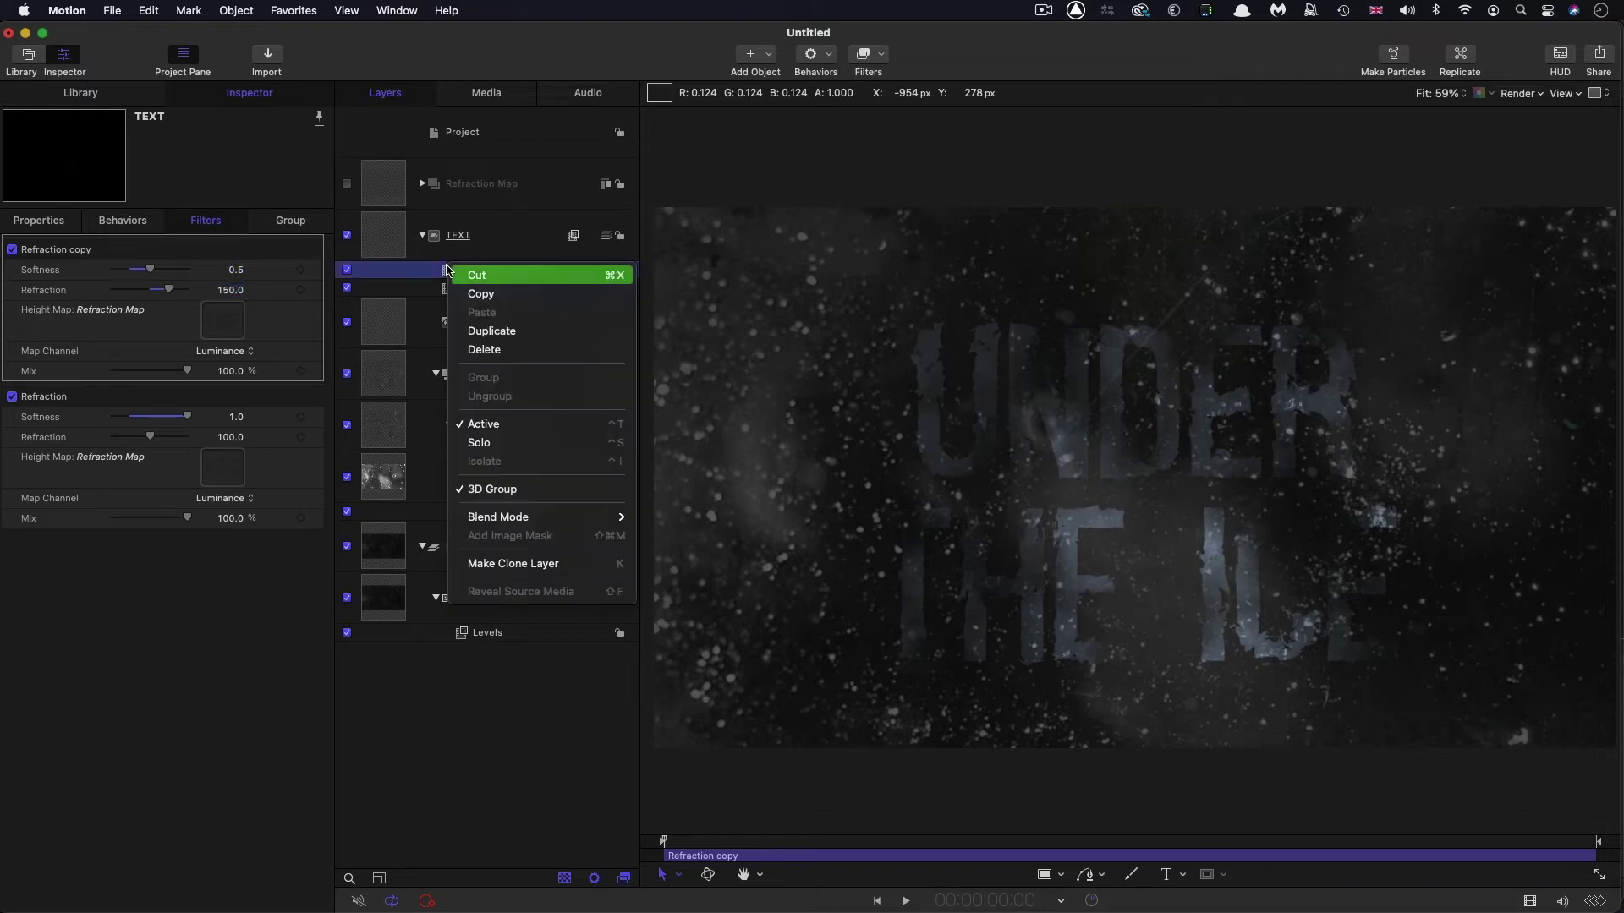
{"action": "left_click", "coordinate": [493, 340]}
{"action": "left_click", "coordinate": [237, 272]}
{"action": "key", "text": "BackSpace"}
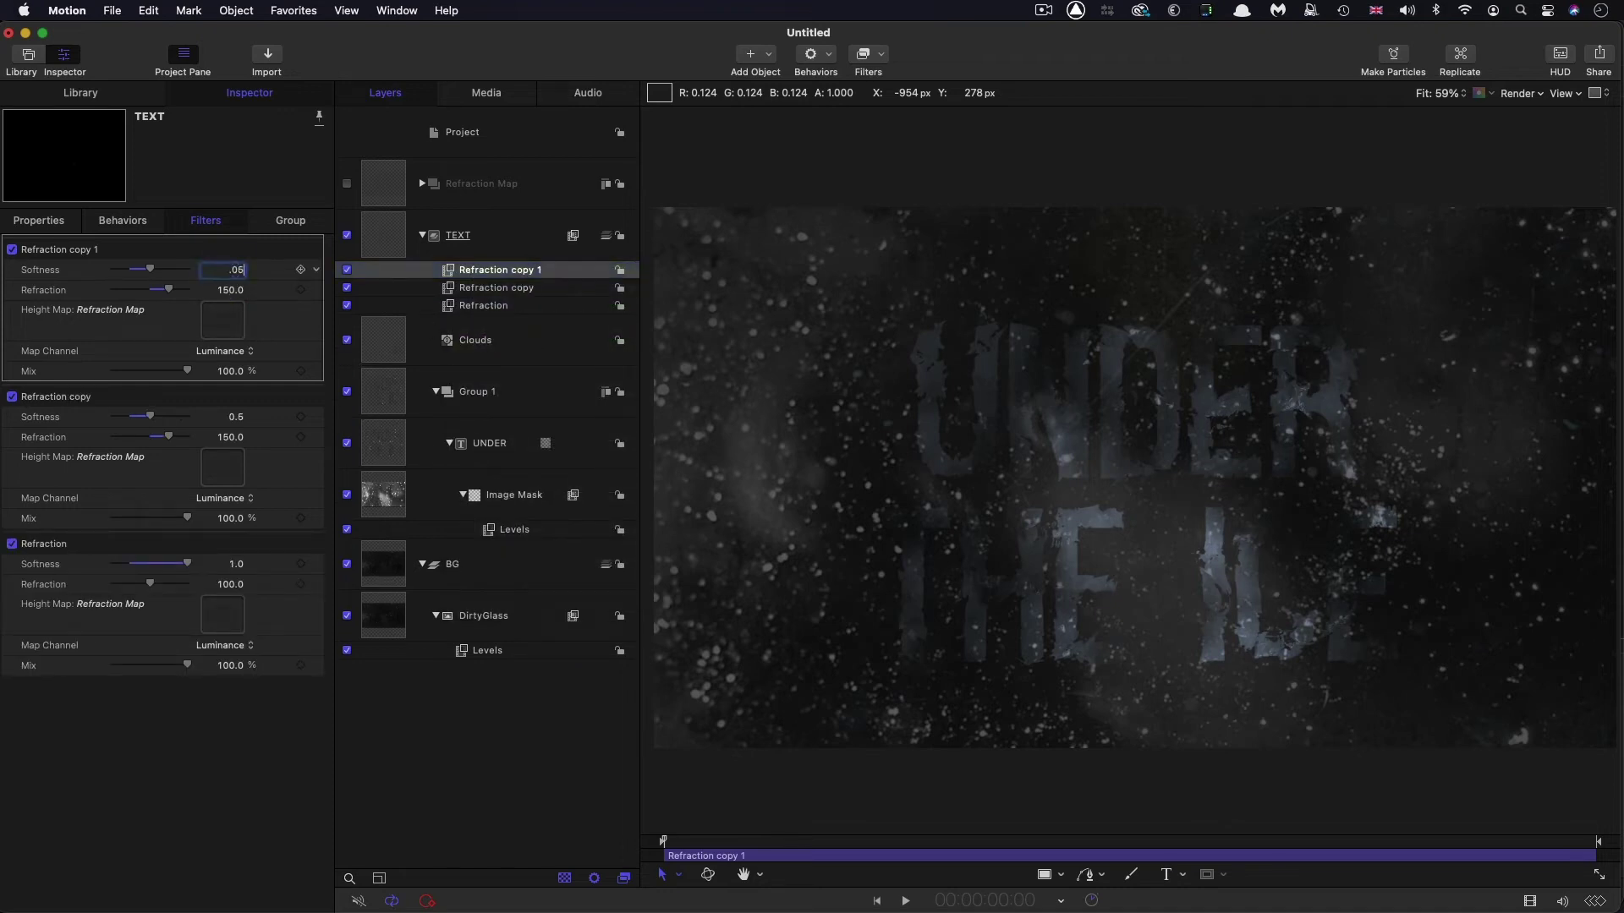
{"action": "key", "text": "Return"}
{"action": "key", "text": "Tab"}
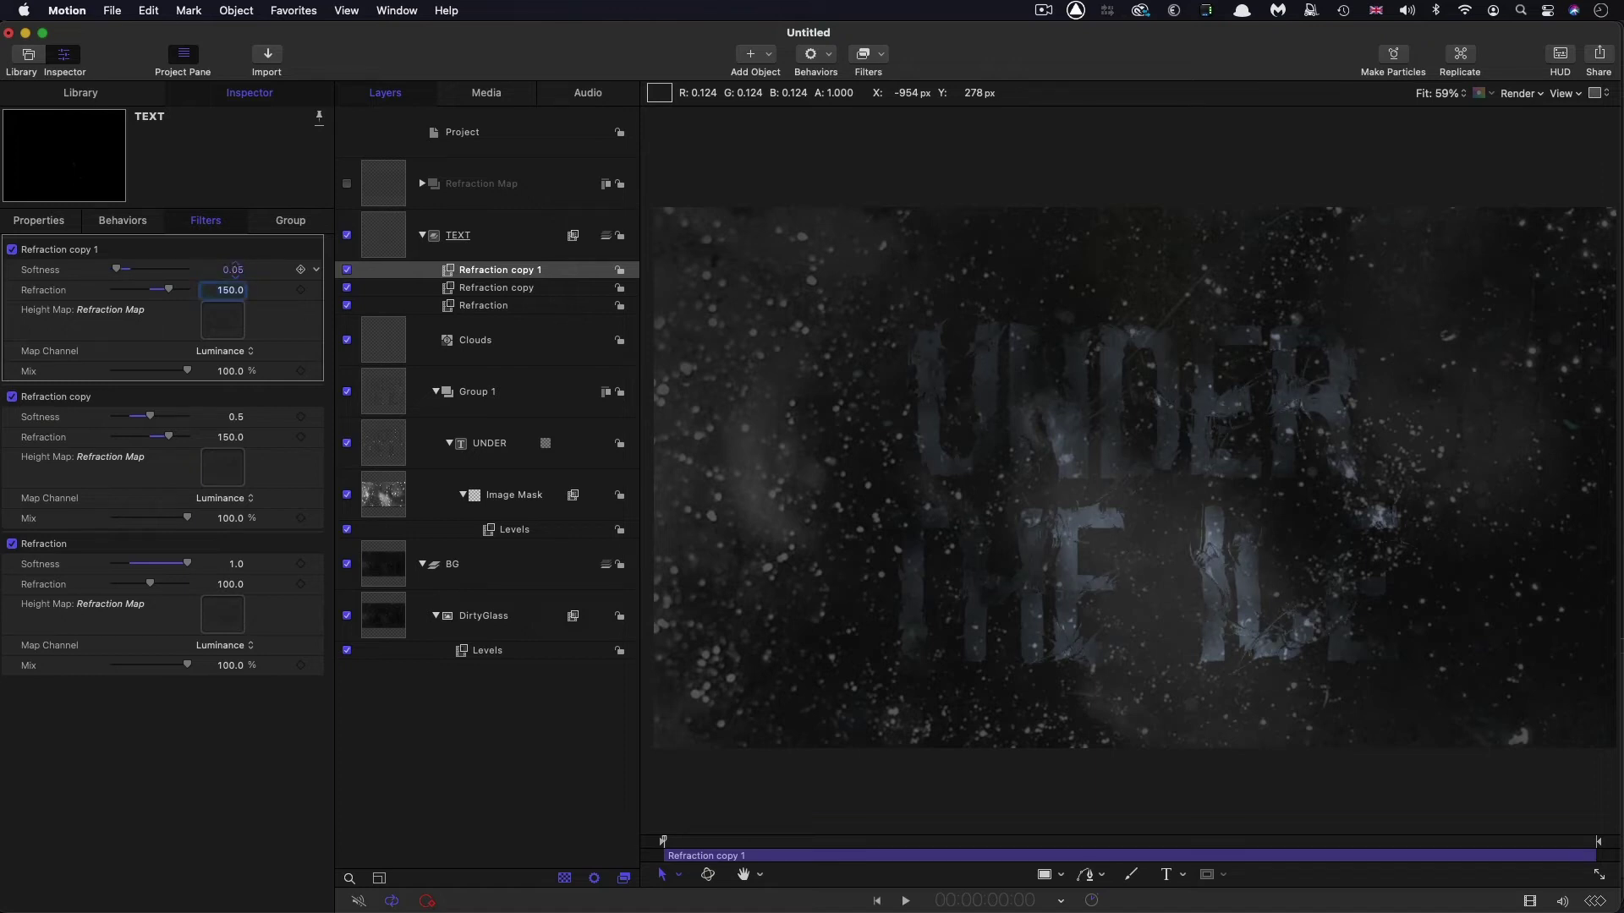
{"action": "type", "text": "200"}
{"action": "key", "text": "Return"}
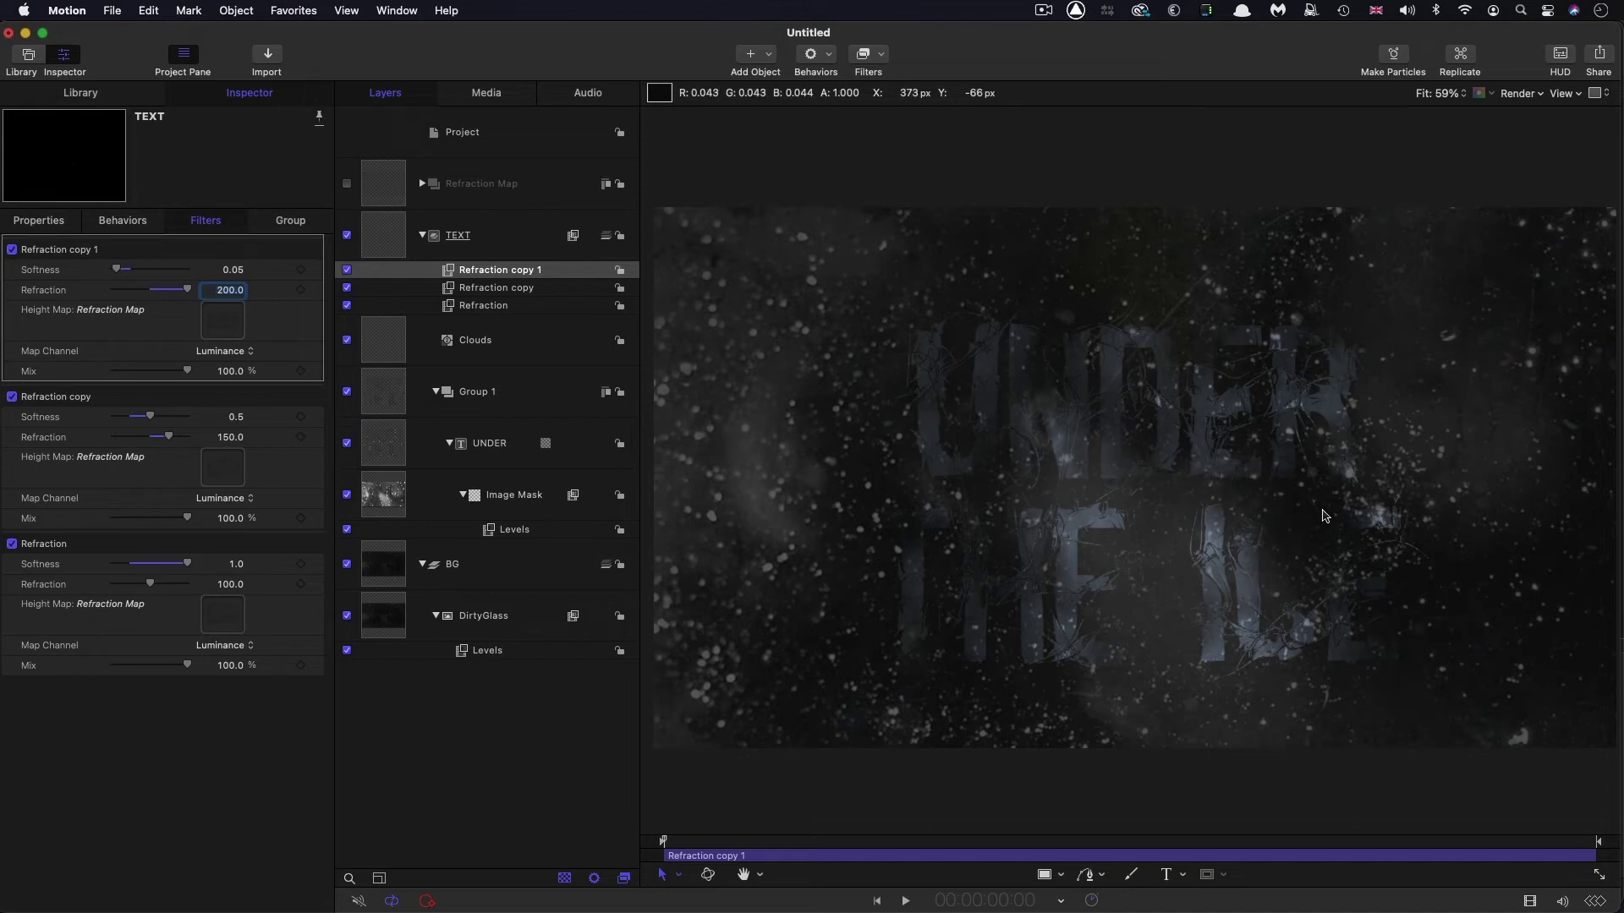
Add a camera with a 60° angle of view.
{"action": "left_click", "coordinate": [769, 54]}
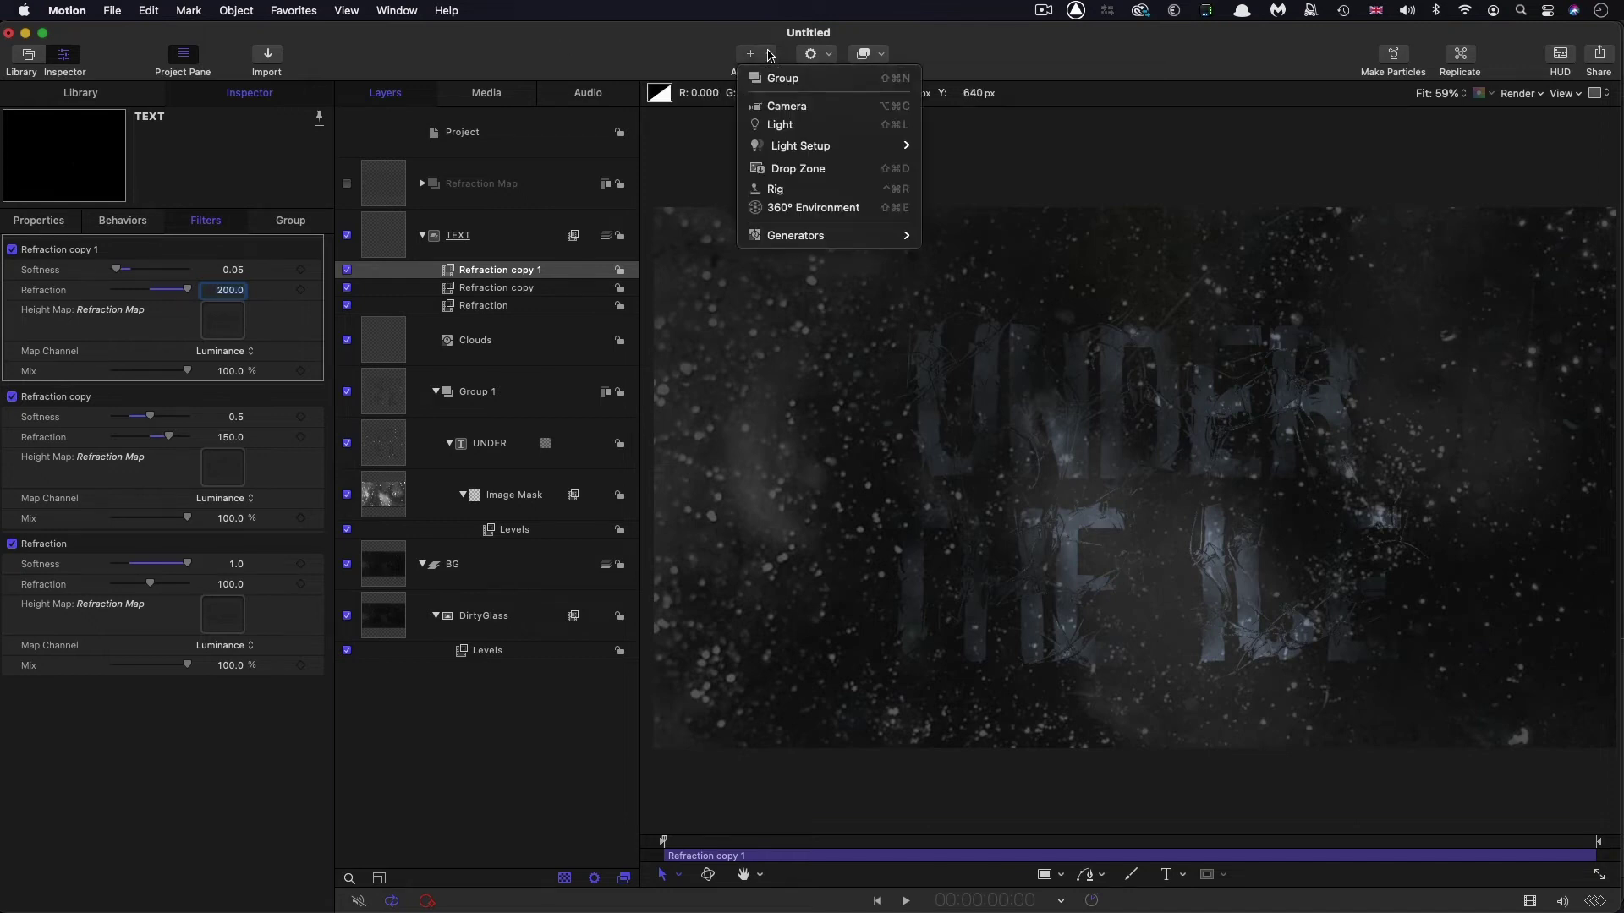
{"action": "left_click", "coordinate": [776, 108]}
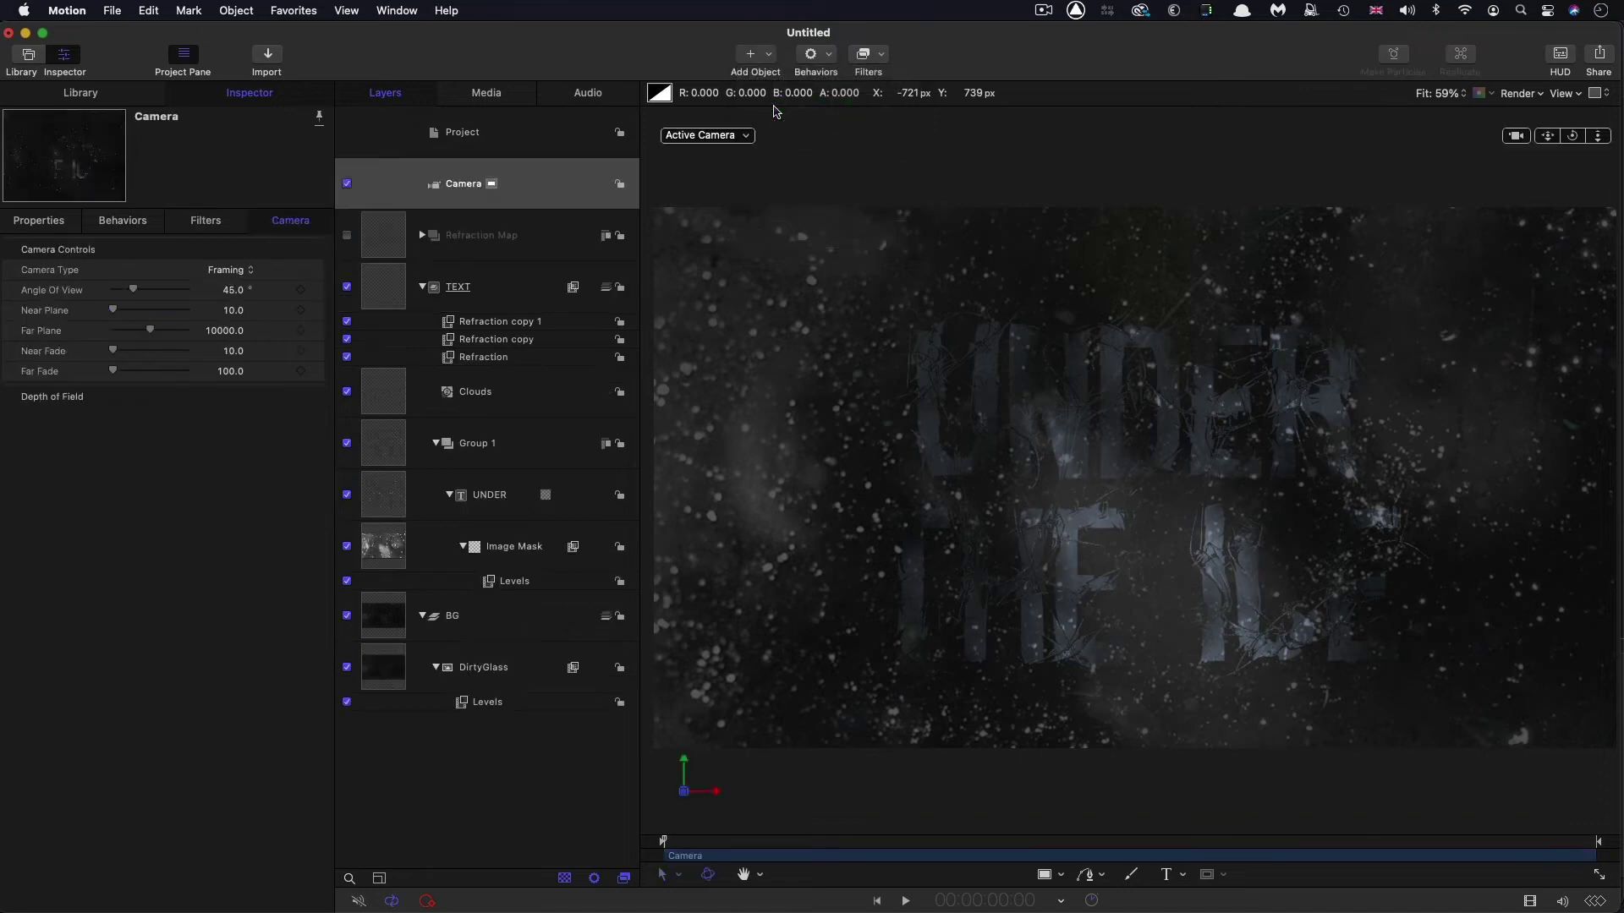
{"action": "left_click", "coordinate": [231, 290]}
{"action": "type", "text": "60"}
{"action": "key", "text": "Return"}
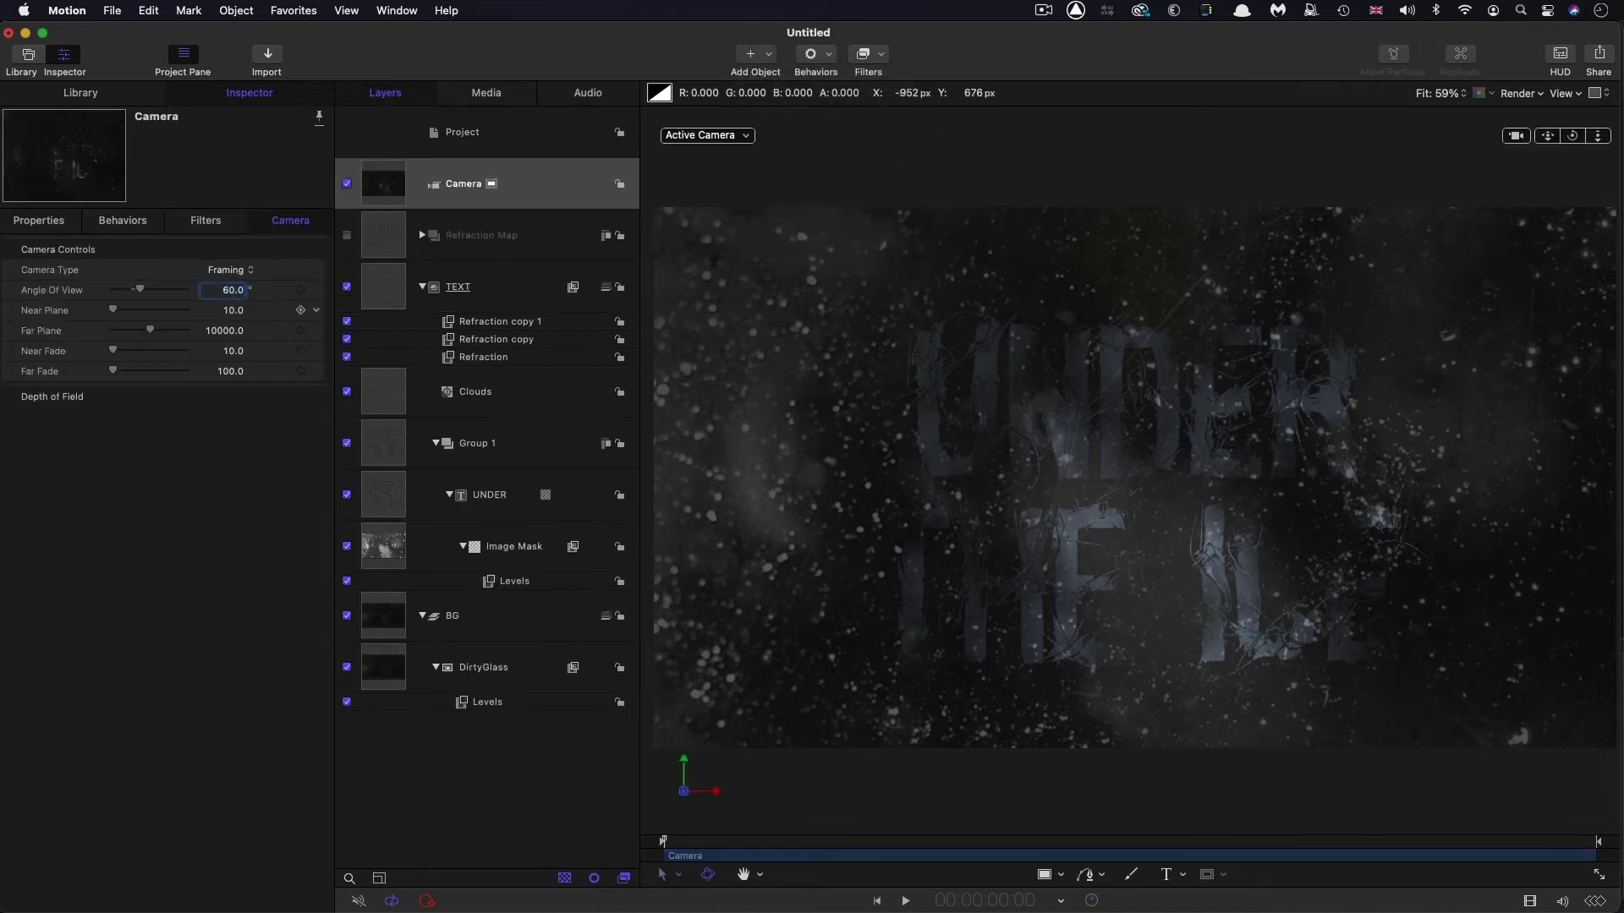
Position the camera at X 20, Y 45, Z -300.
{"action": "left_click", "coordinate": [46, 221]}
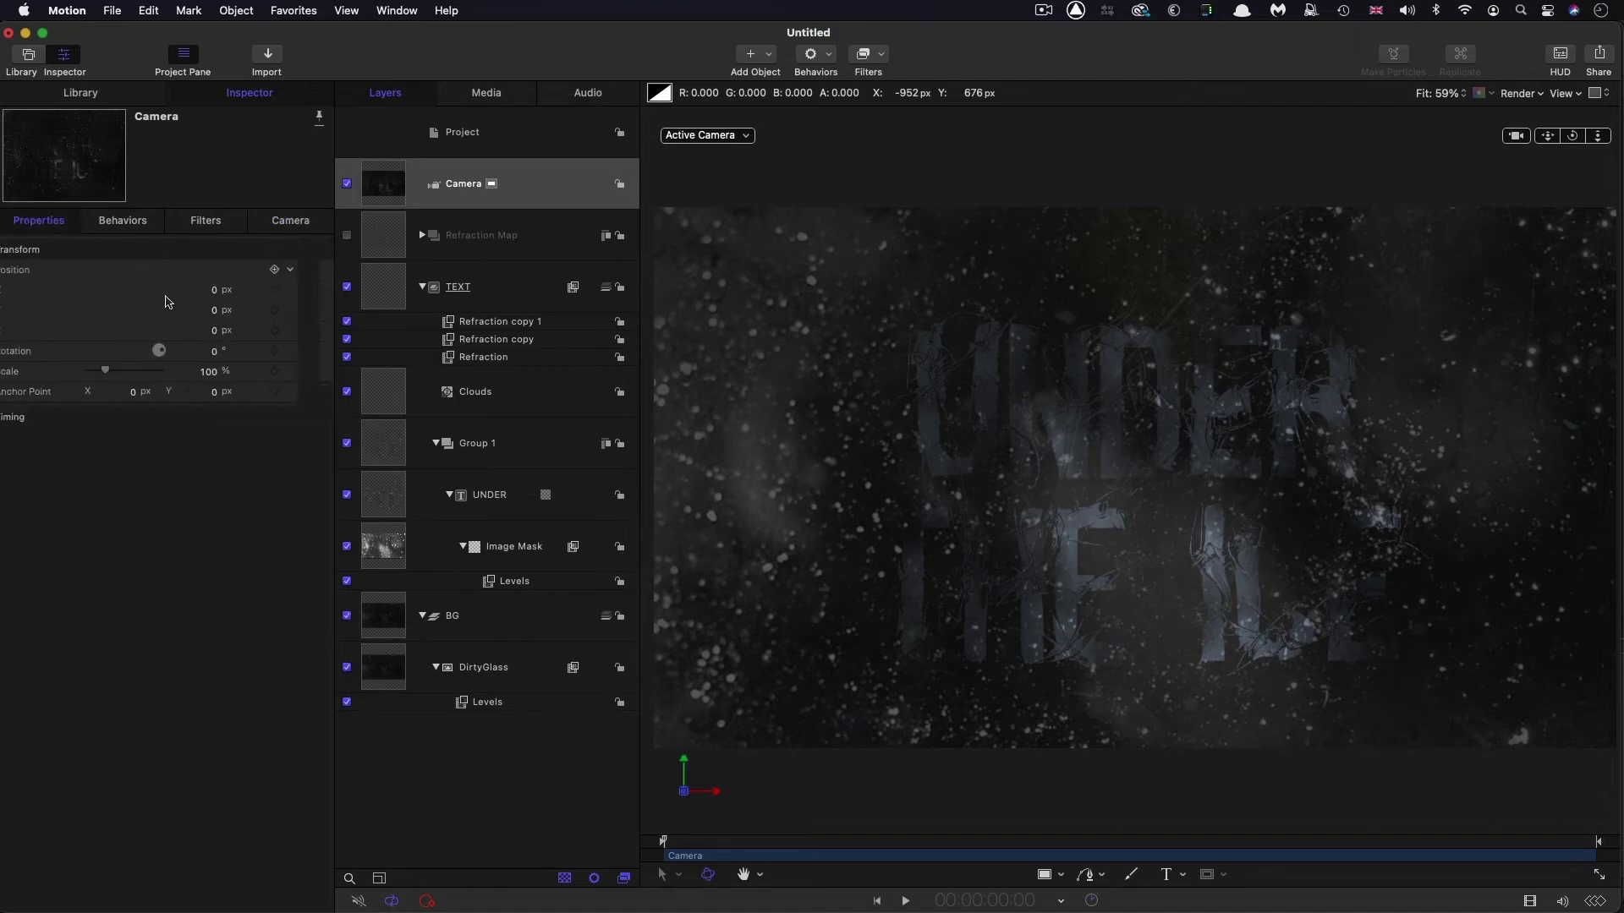
{"action": "left_click", "coordinate": [241, 290]}
{"action": "type", "text": "20"}
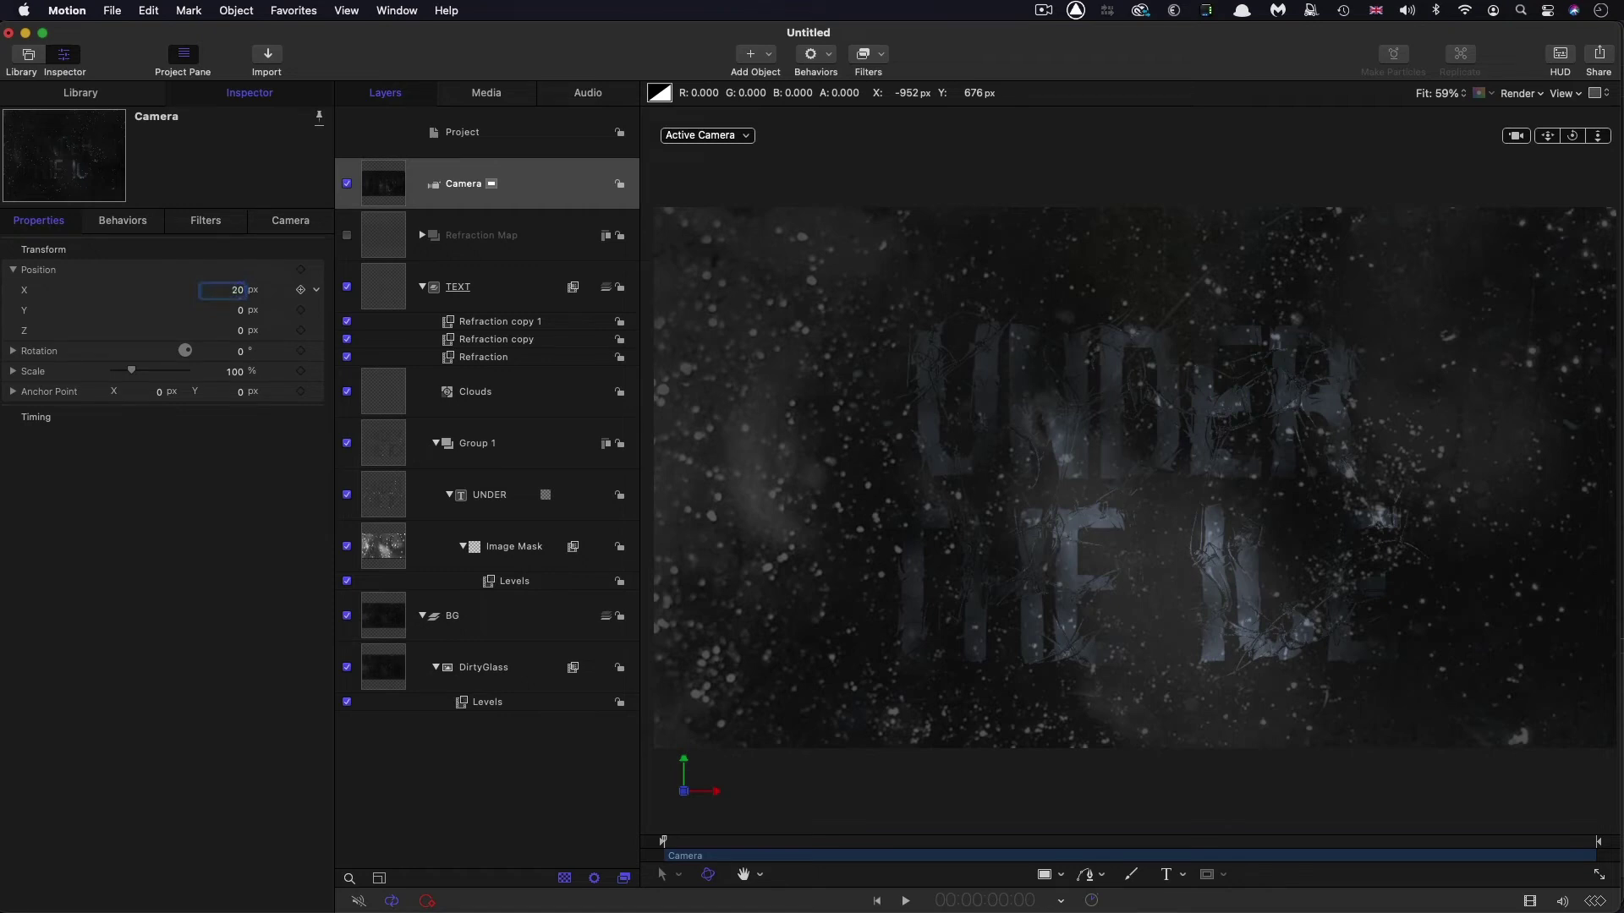
{"action": "key", "text": "Tab"}
{"action": "type", "text": "45"}
{"action": "key", "text": "Tab"}
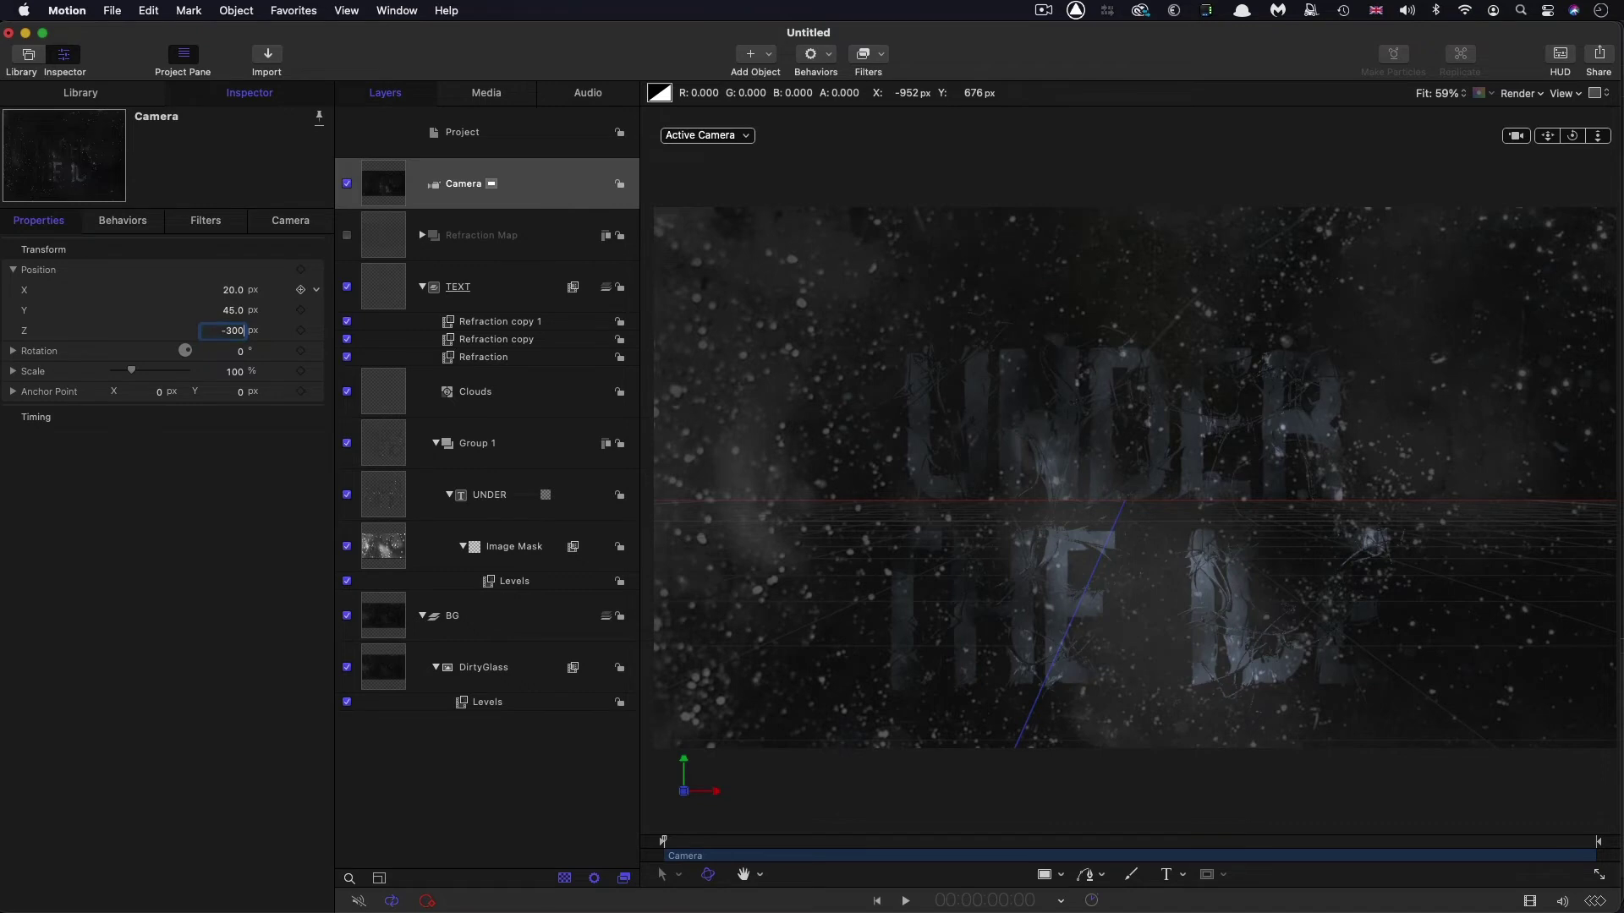
{"action": "type", "text": "-300"}
{"action": "key", "text": "Return"}
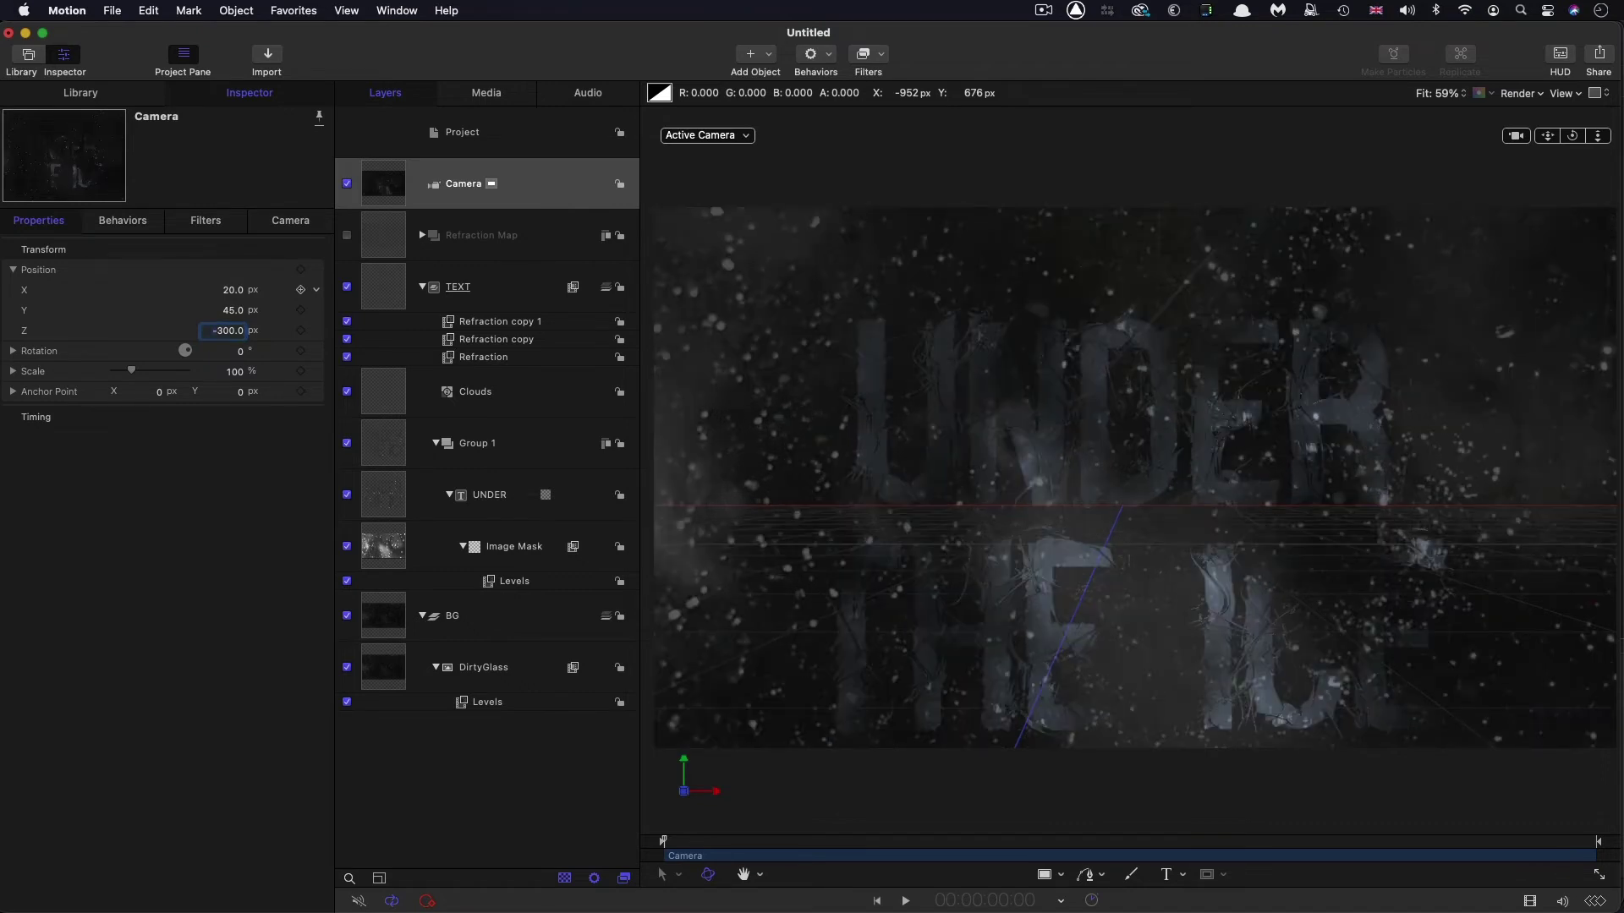
Rotate the camera 25° on X and 15° on Y.
{"action": "left_click", "coordinate": [14, 351]}
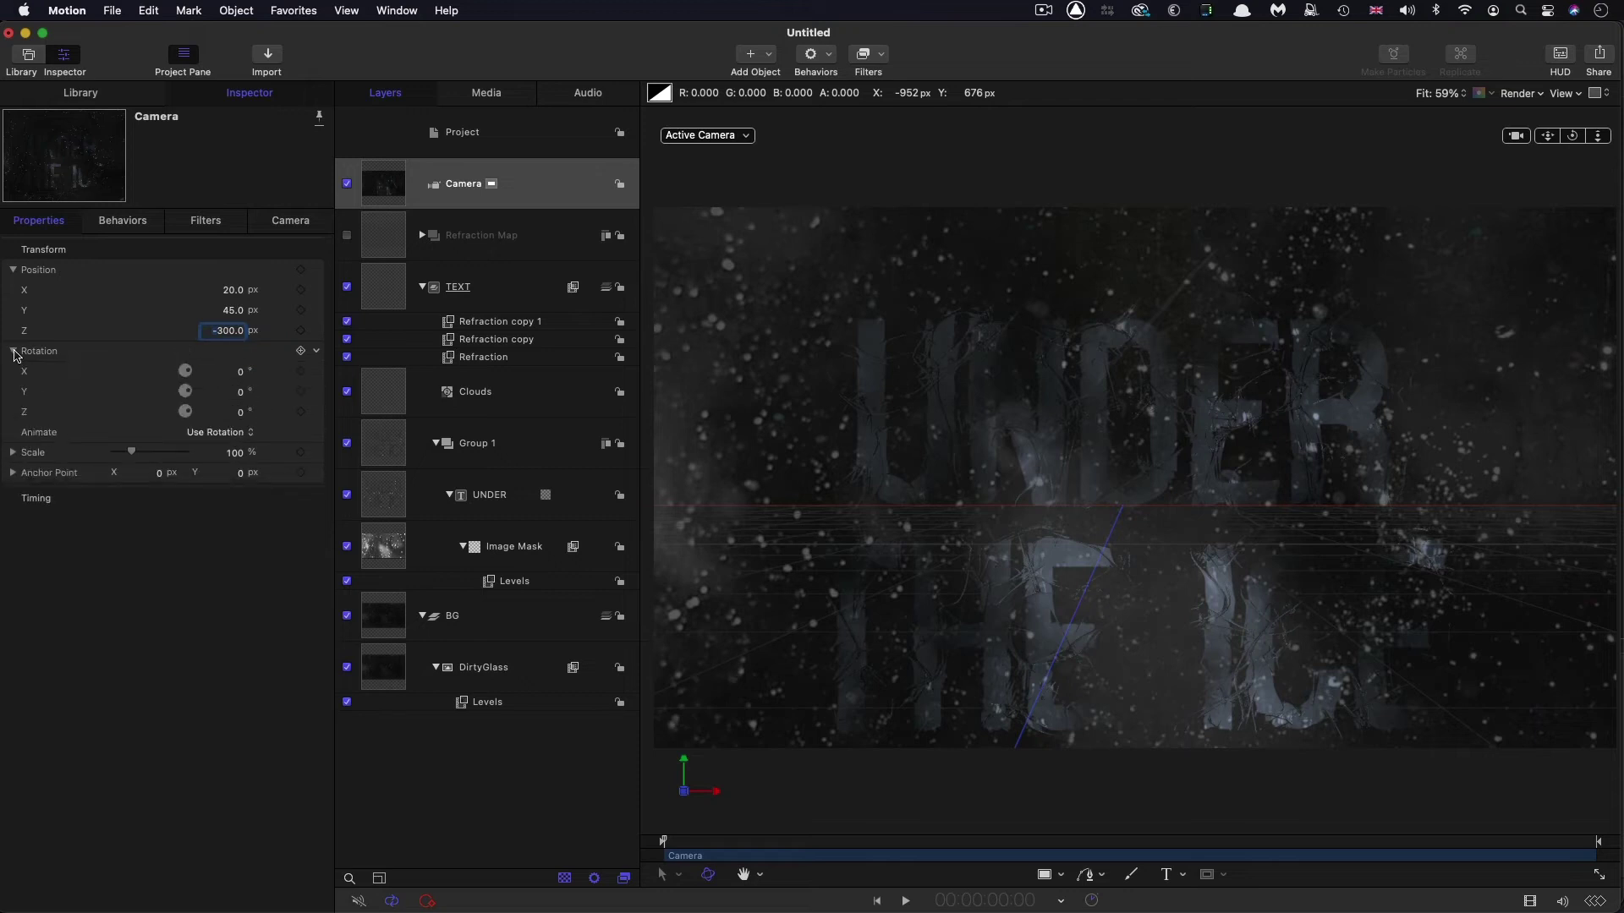
{"action": "left_click", "coordinate": [243, 374]}
{"action": "type", "text": "25"}
{"action": "key", "text": "Tab"}
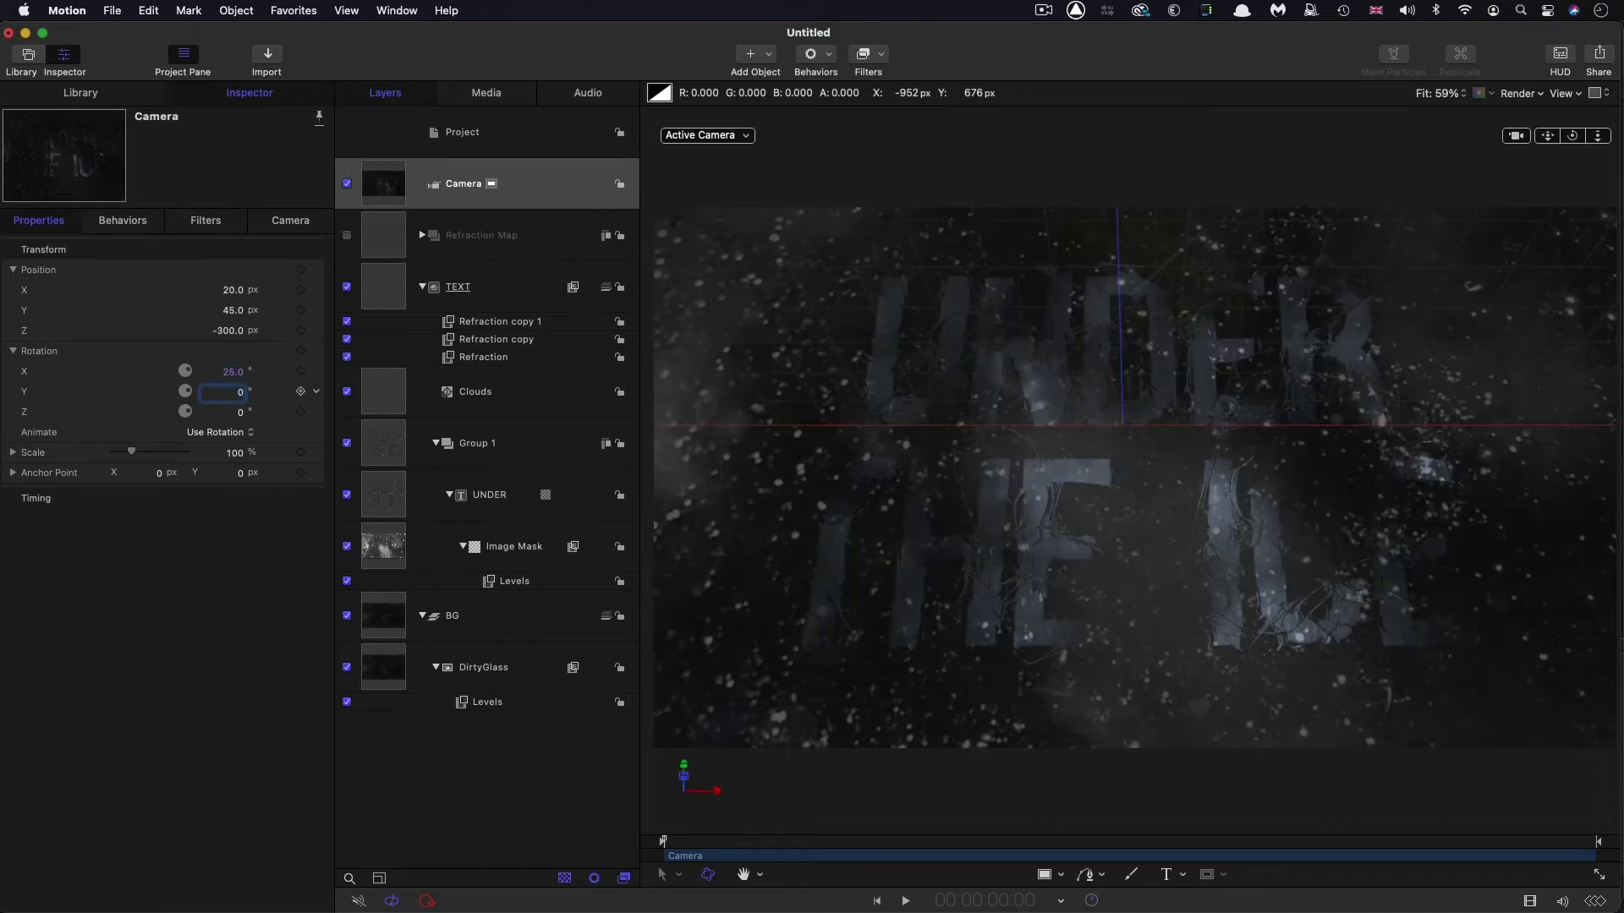
{"action": "type", "text": "15"}
{"action": "key", "text": "Return"}
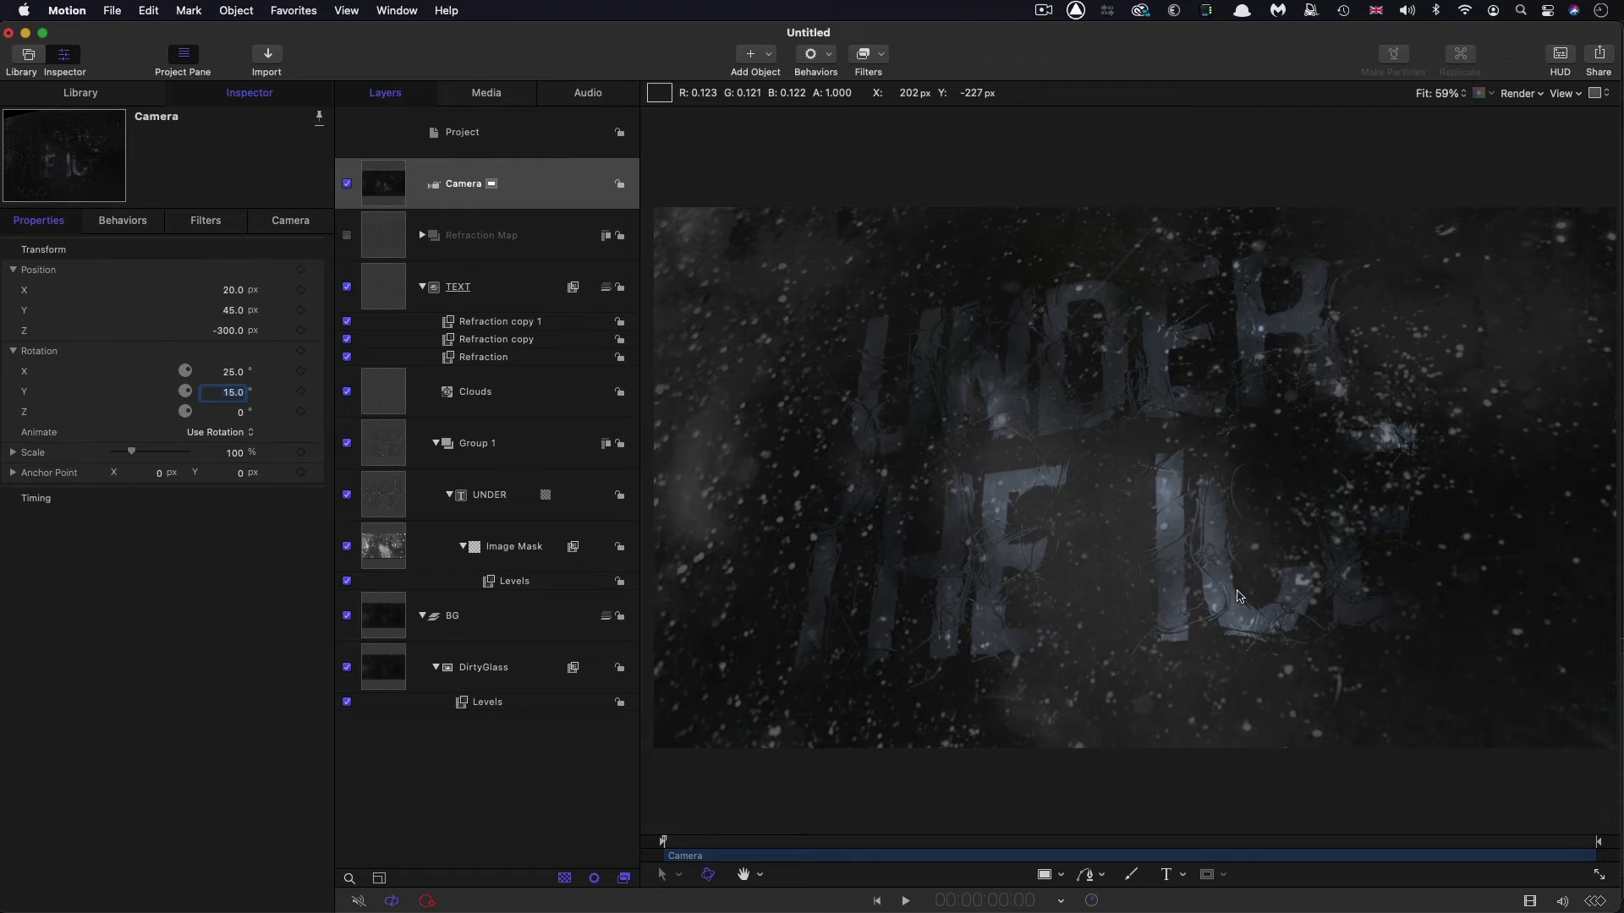
Give the camera a Throw behaviour with velocity X -10, Y 12, Z -10 and play it back.
{"action": "left_click", "coordinate": [376, 186]}
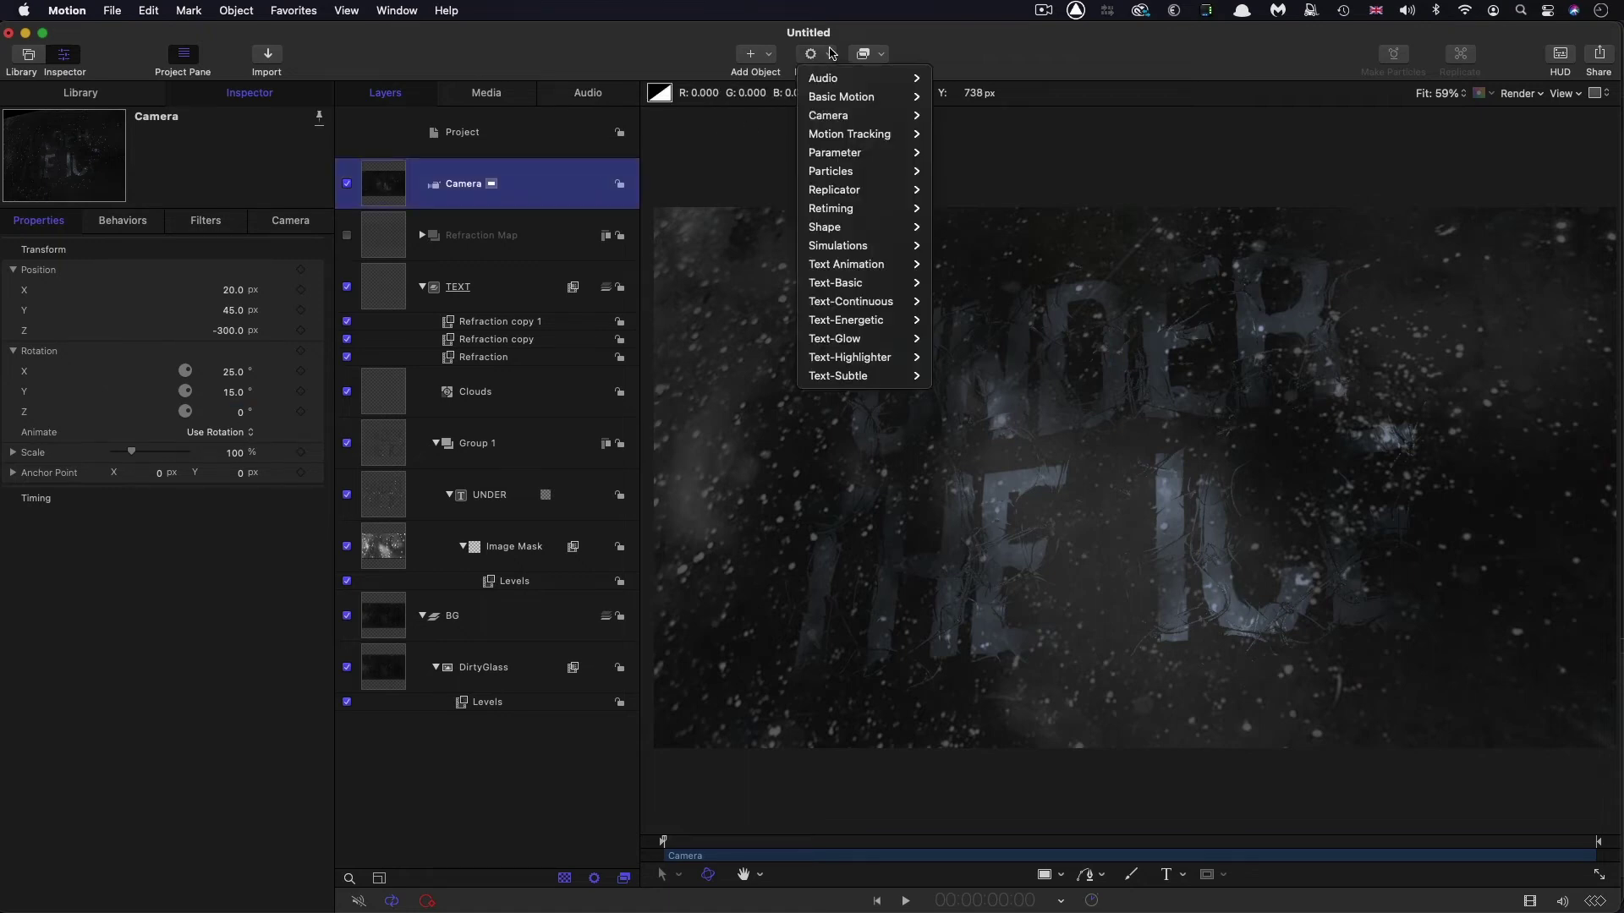
{"action": "mouse_move", "coordinate": [846, 97]}
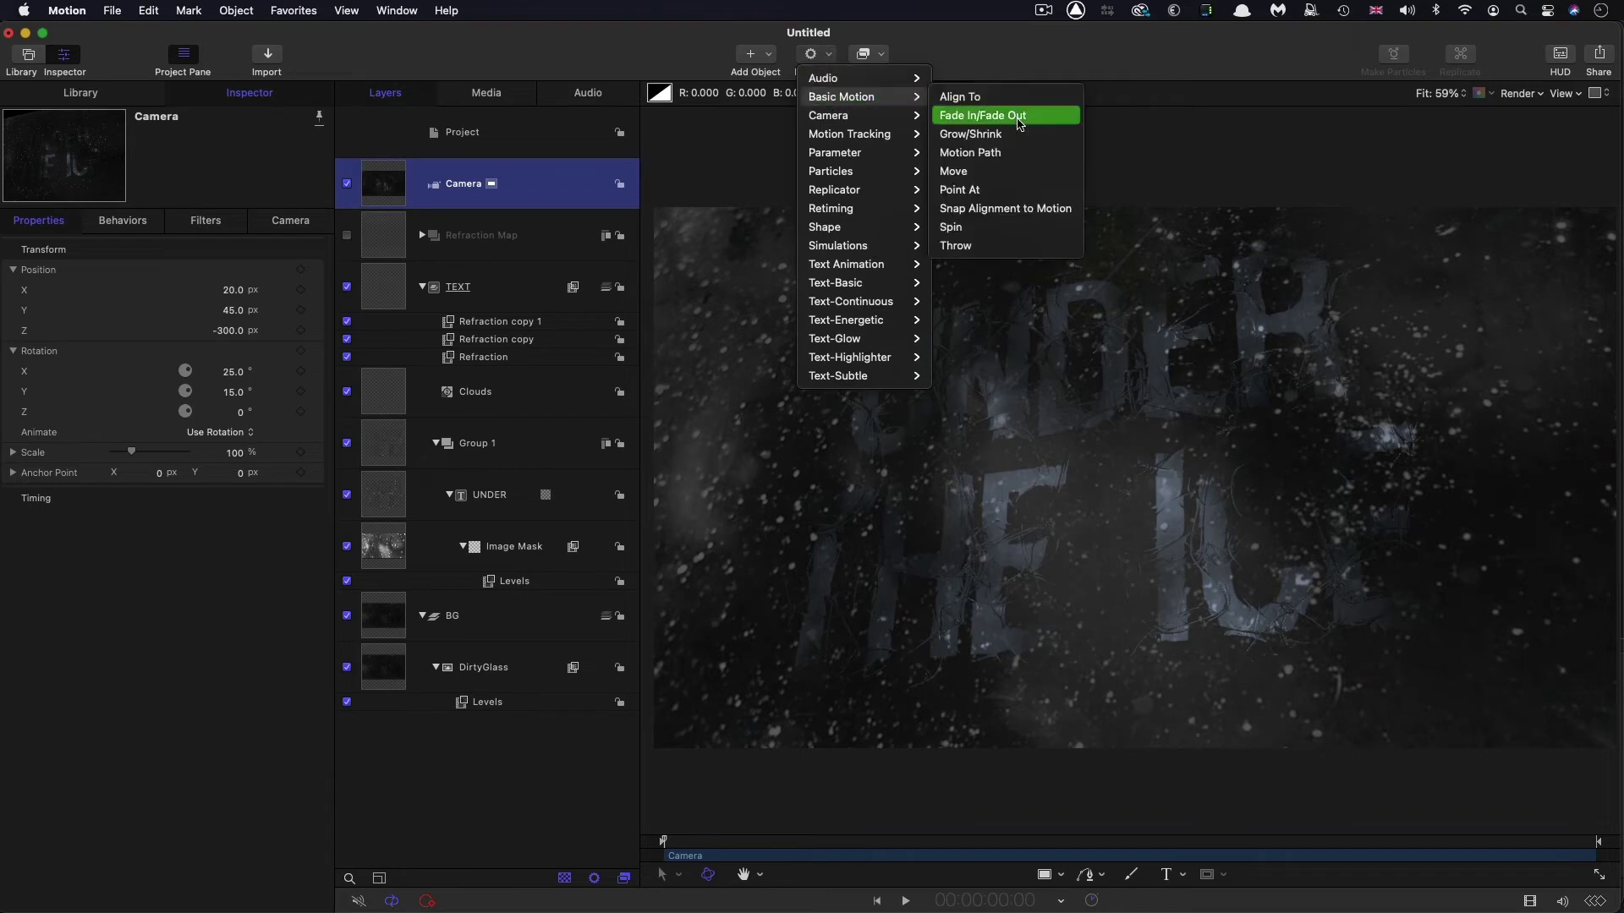
{"action": "left_click", "coordinate": [1006, 245]}
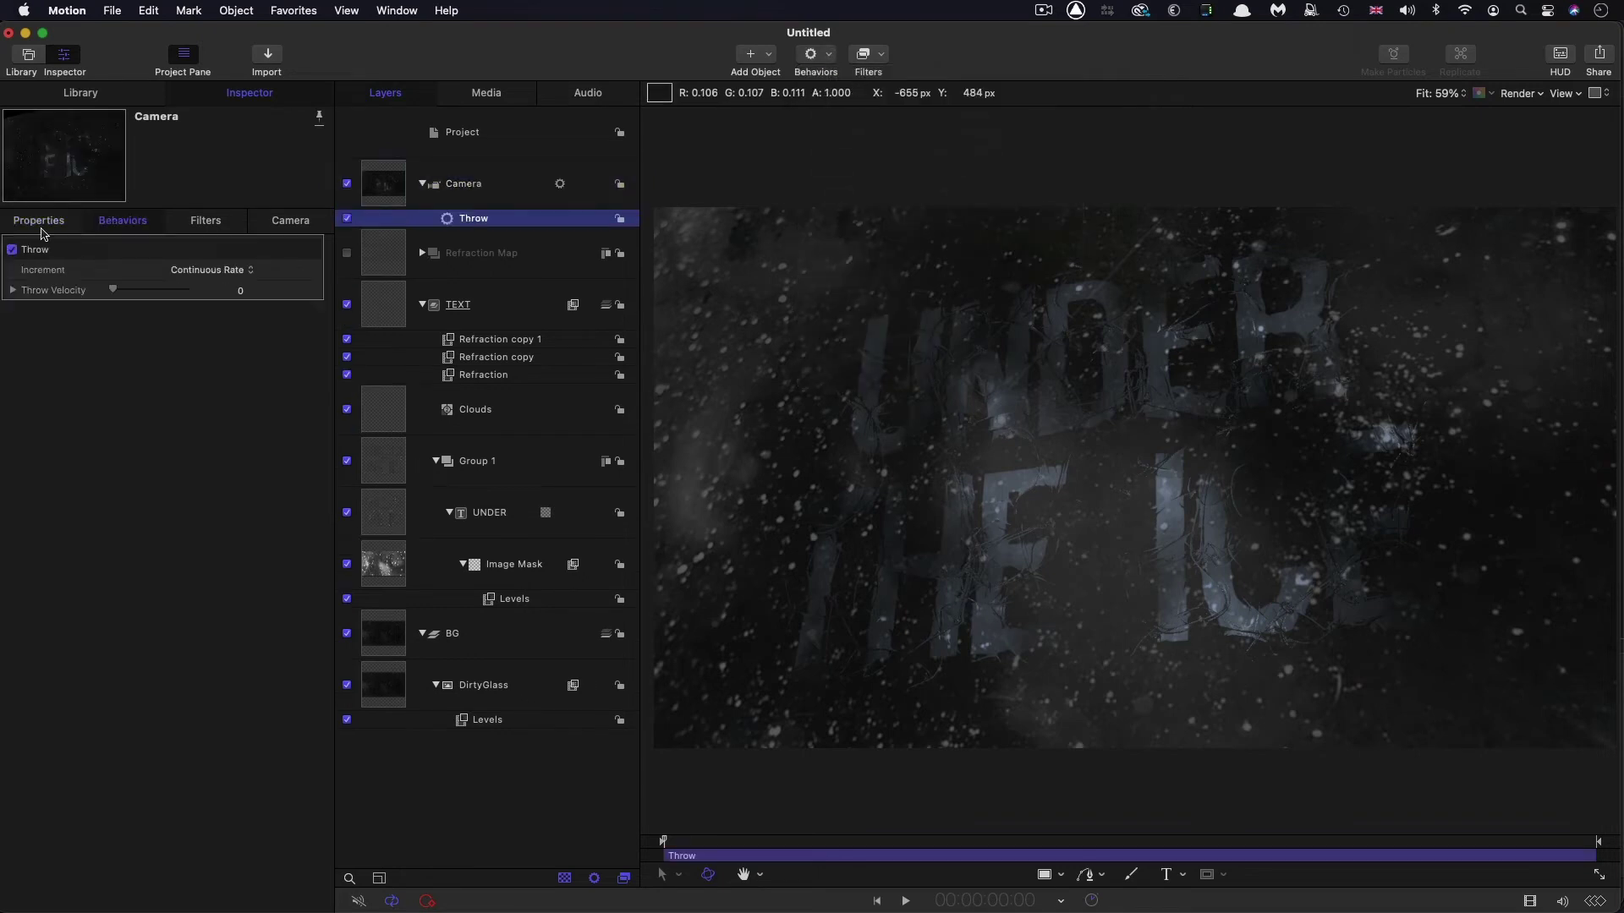
{"action": "left_click", "coordinate": [13, 291]}
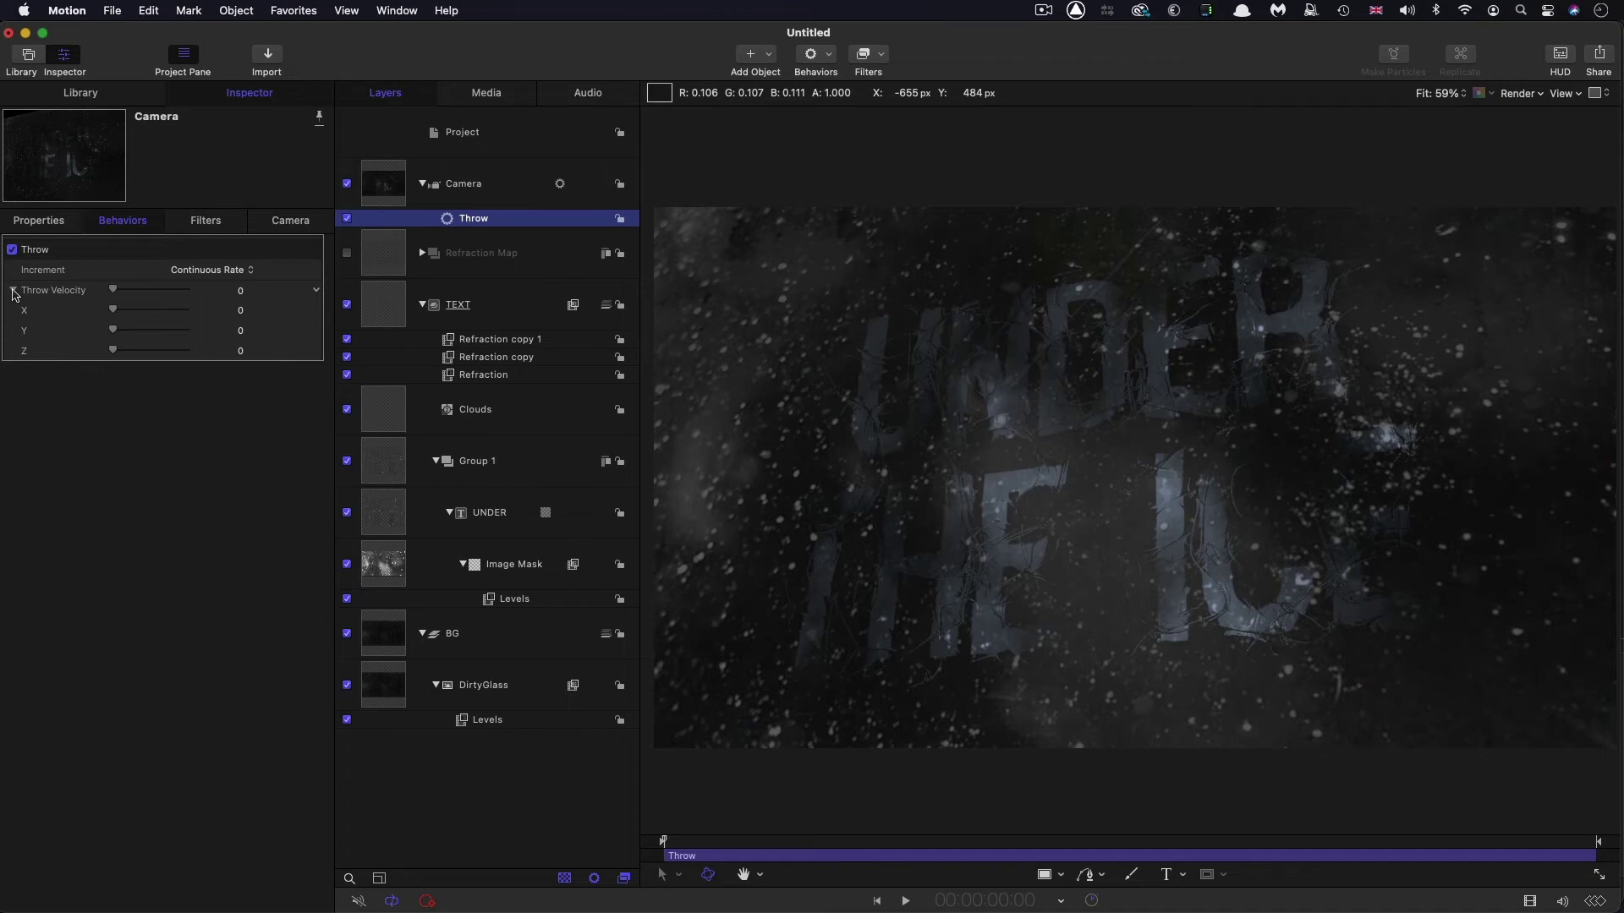
{"action": "left_click", "coordinate": [241, 312]}
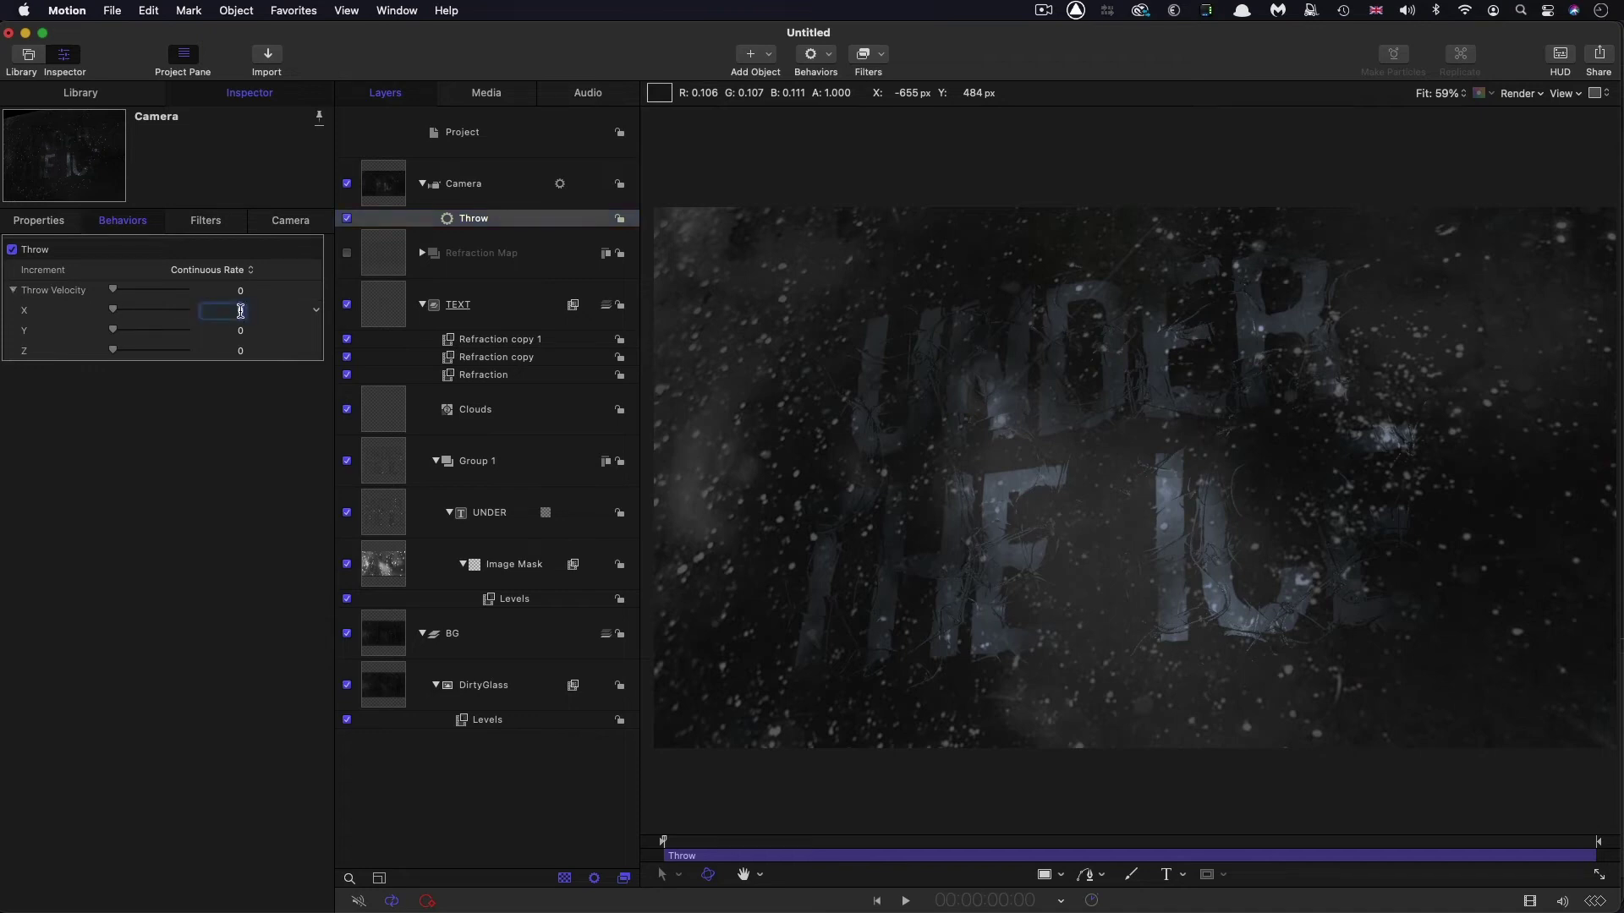
{"action": "key", "text": "Tab"}
{"action": "type", "text": "12"}
{"action": "key", "text": "Tab"}
{"action": "key", "text": "space"}
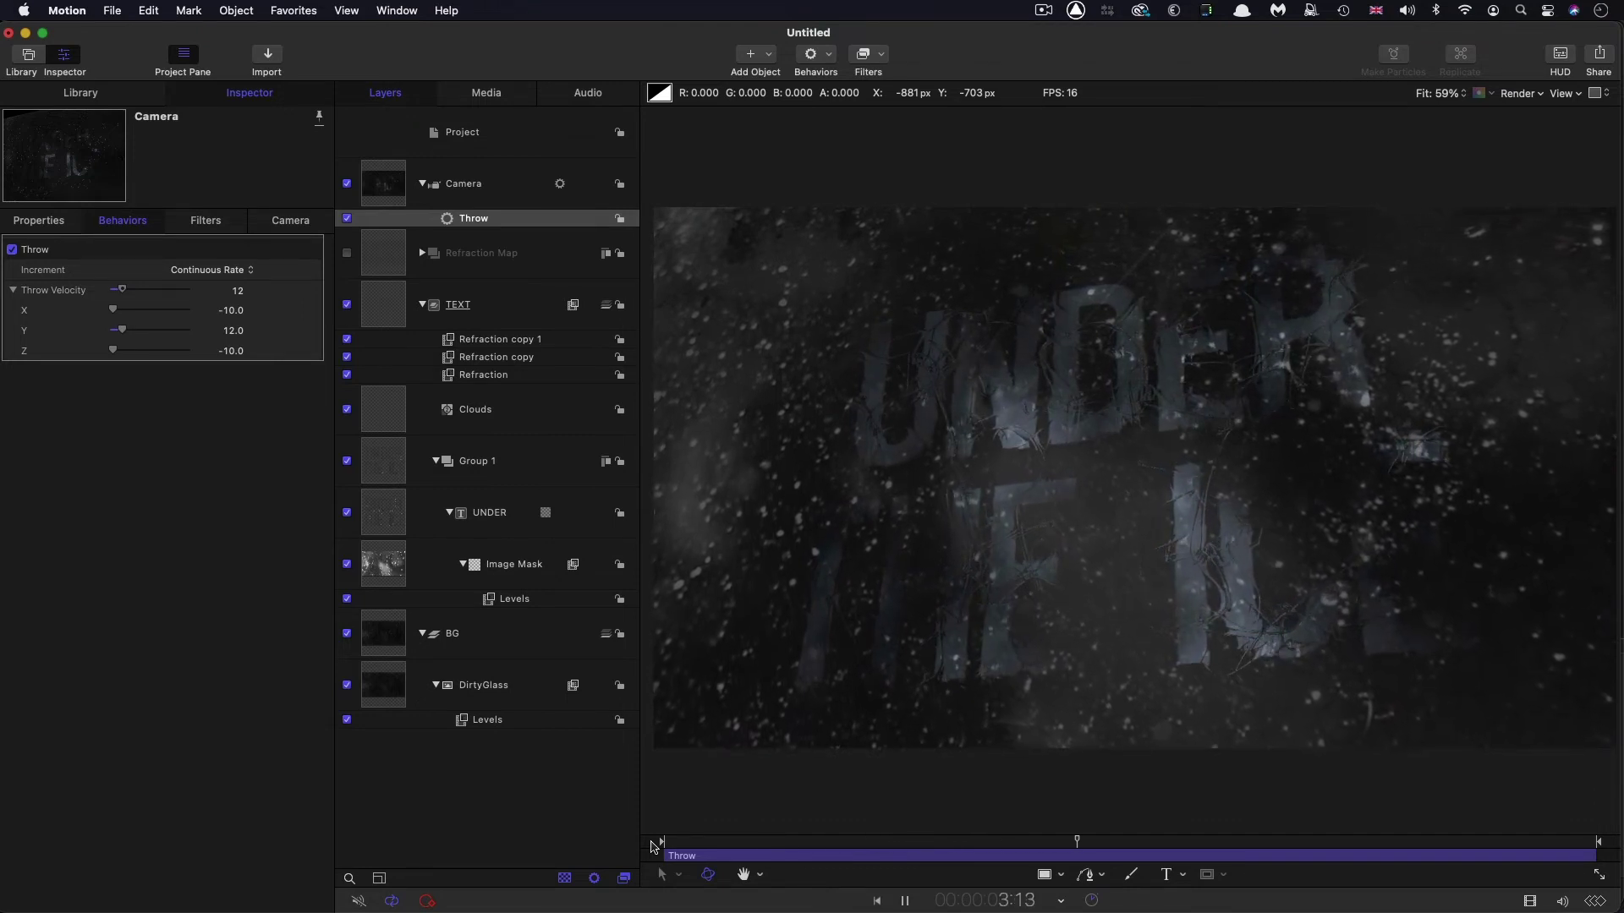
{"action": "key", "text": "space"}
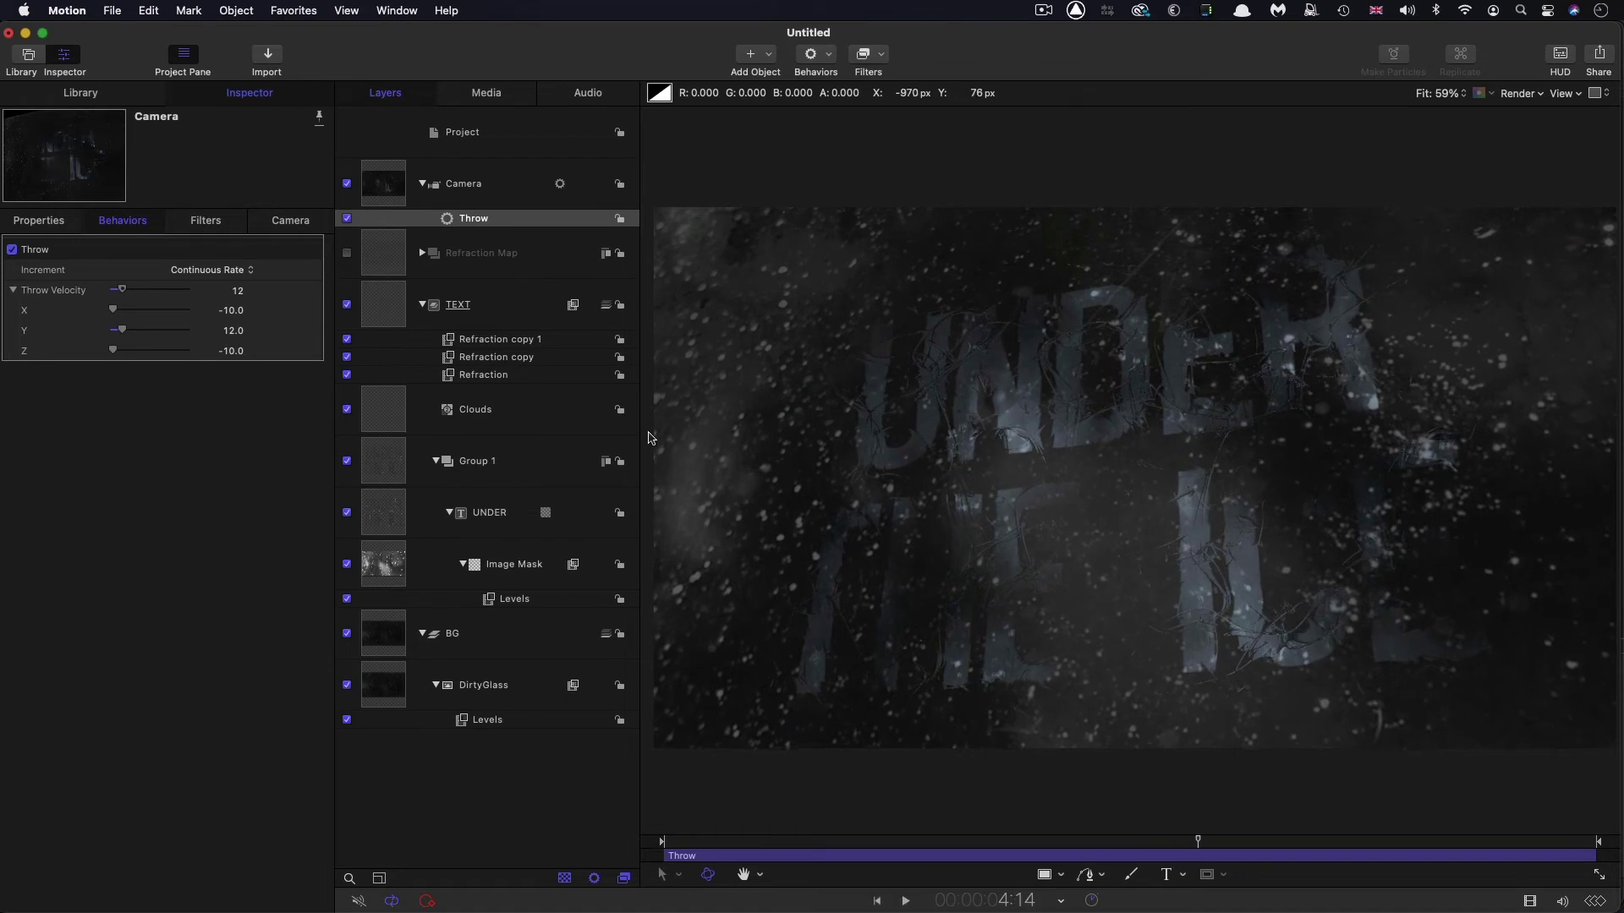
Add a light to the scene at 75% intensity.
{"action": "left_click", "coordinate": [393, 186]}
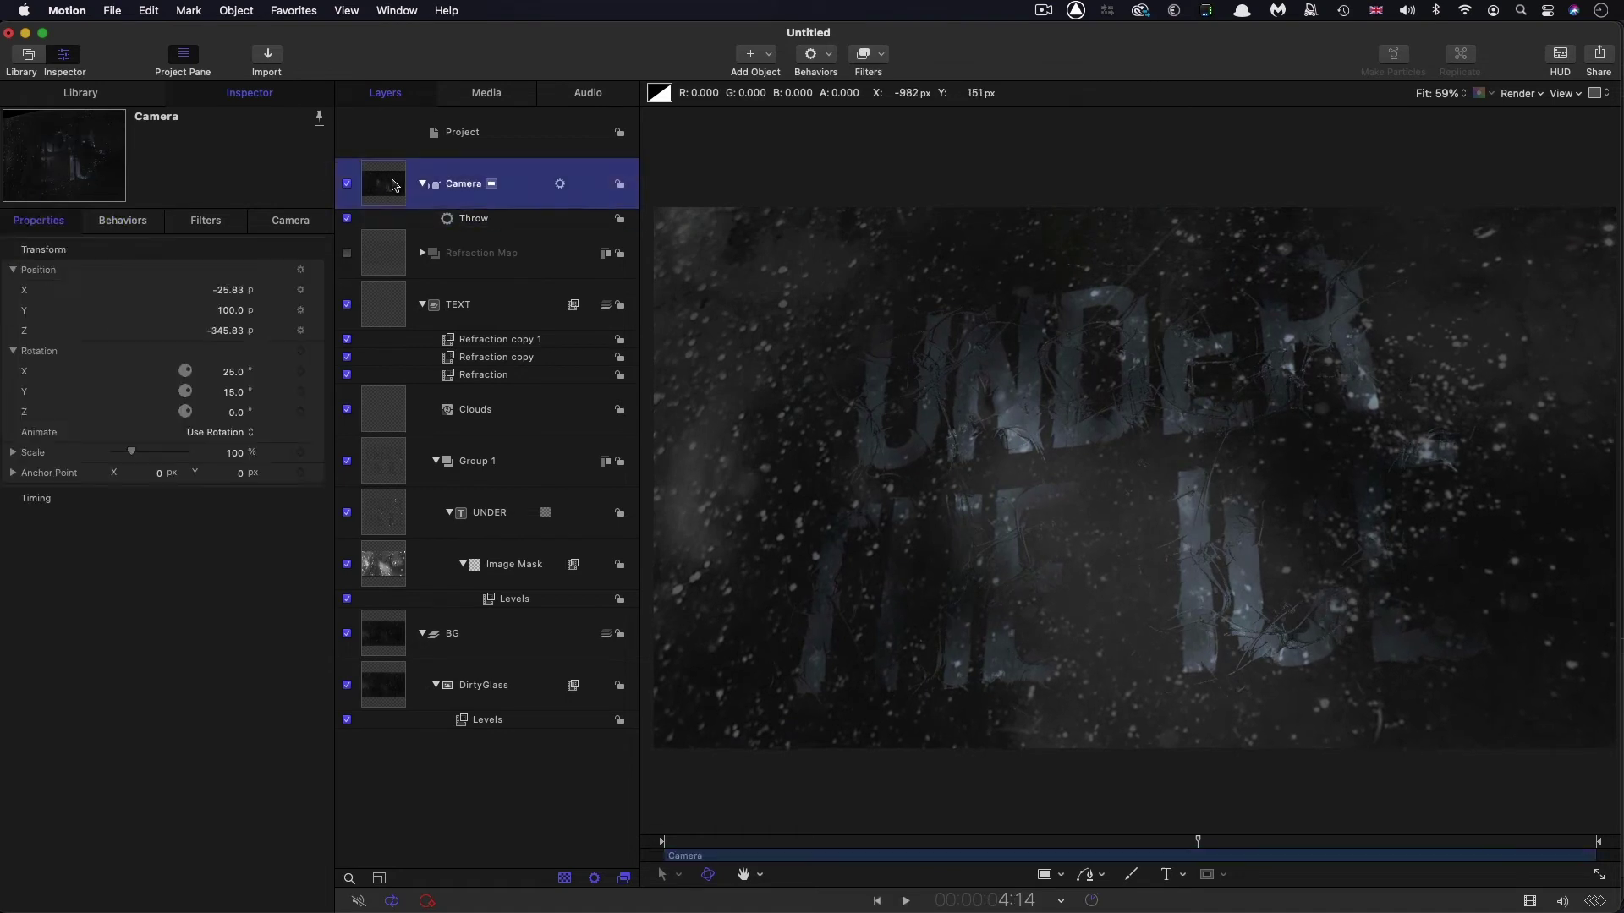
{"action": "left_click", "coordinate": [781, 54]}
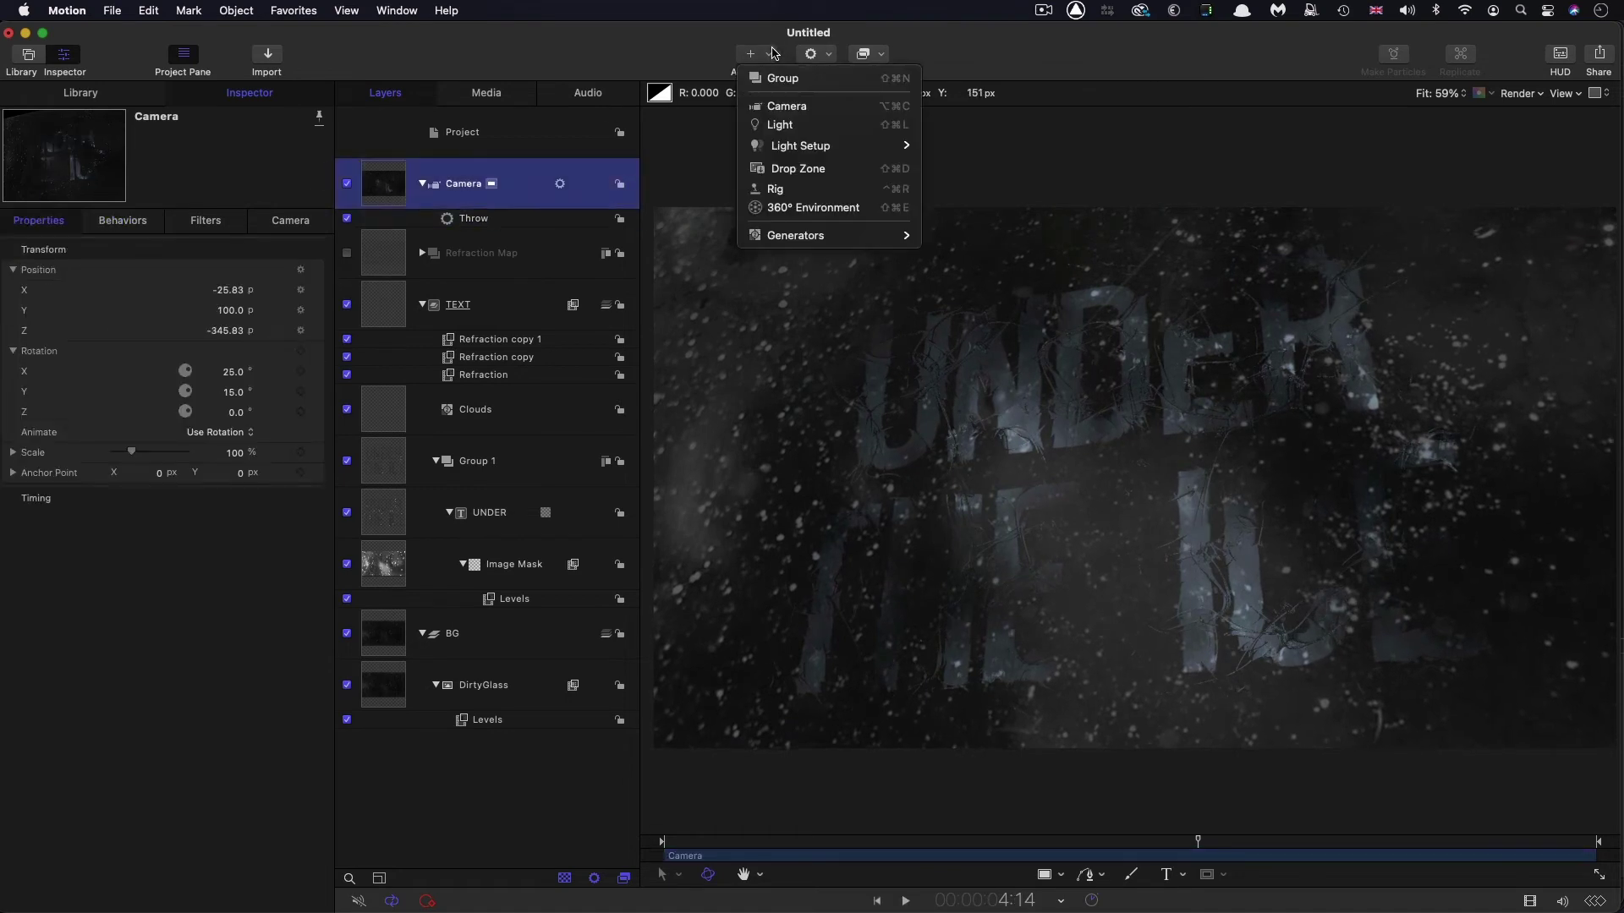
{"action": "left_click", "coordinate": [781, 123]}
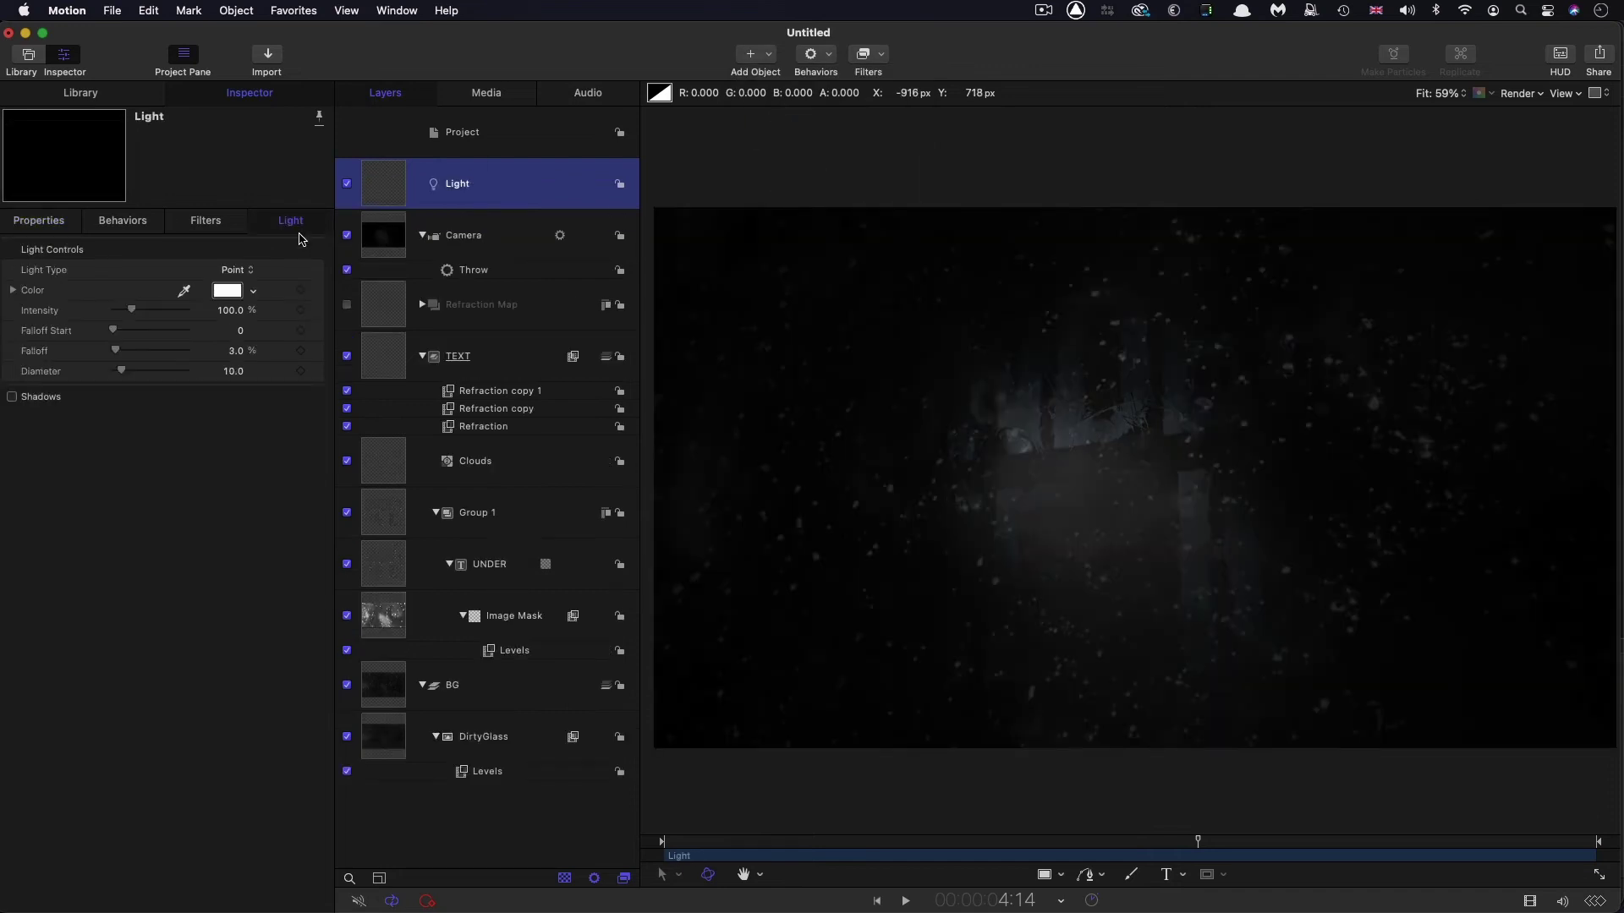
{"action": "left_click", "coordinate": [225, 311]}
{"action": "type", "text": "7"}
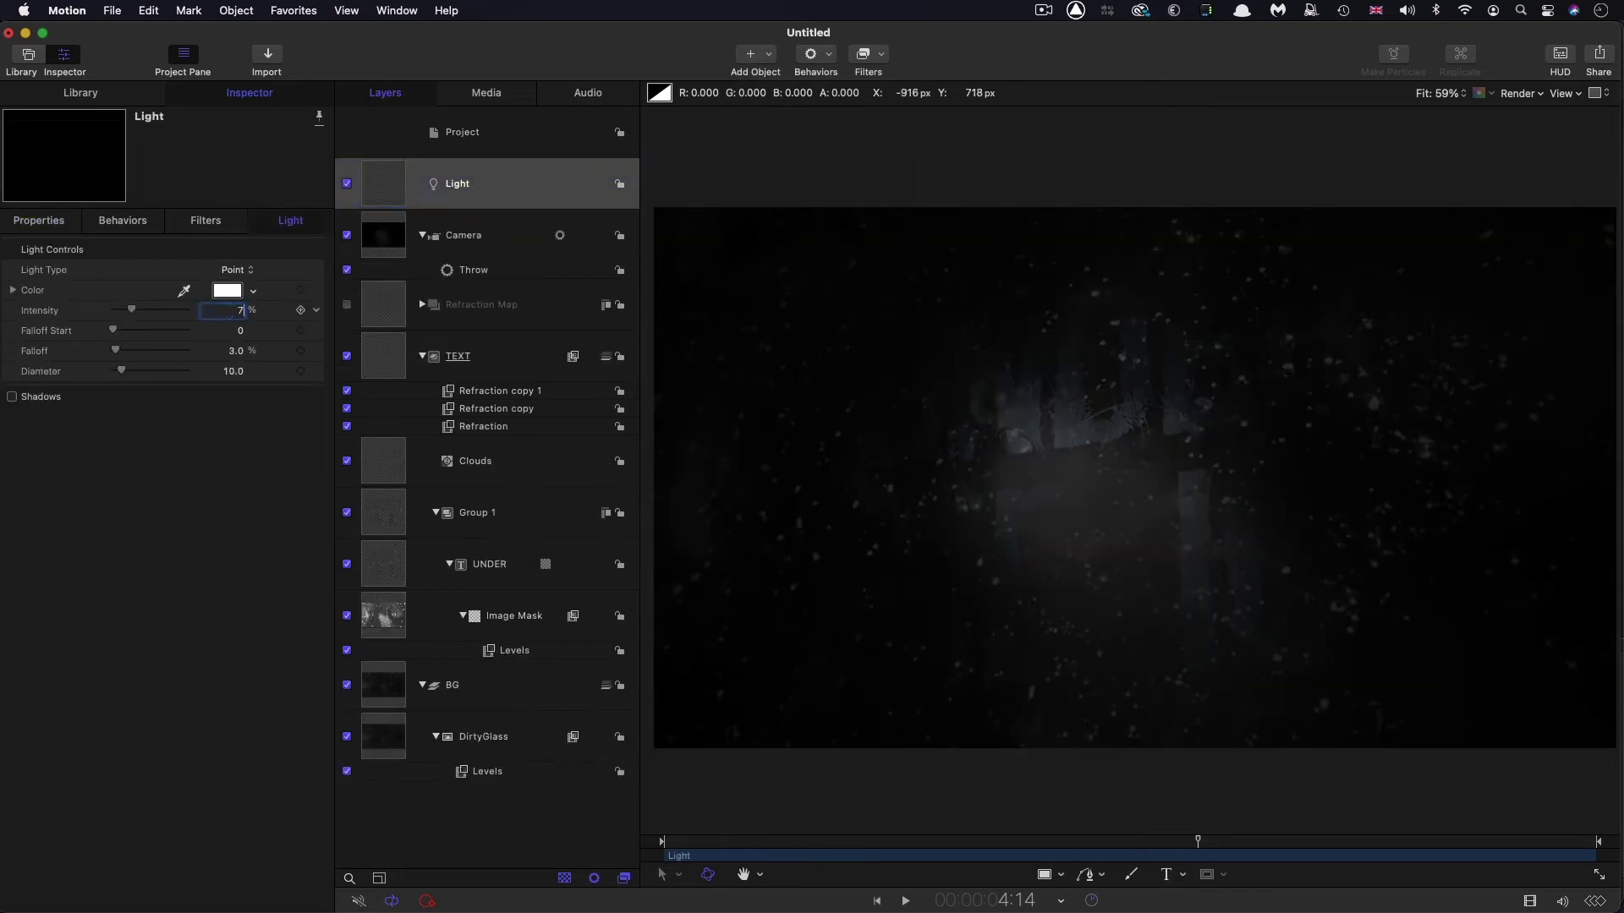
{"action": "type", "text": "5"}
{"action": "key", "text": "Tab"}
Set the light's position to X -400, Y 300, Z 400 px.
{"action": "left_click", "coordinate": [49, 223]}
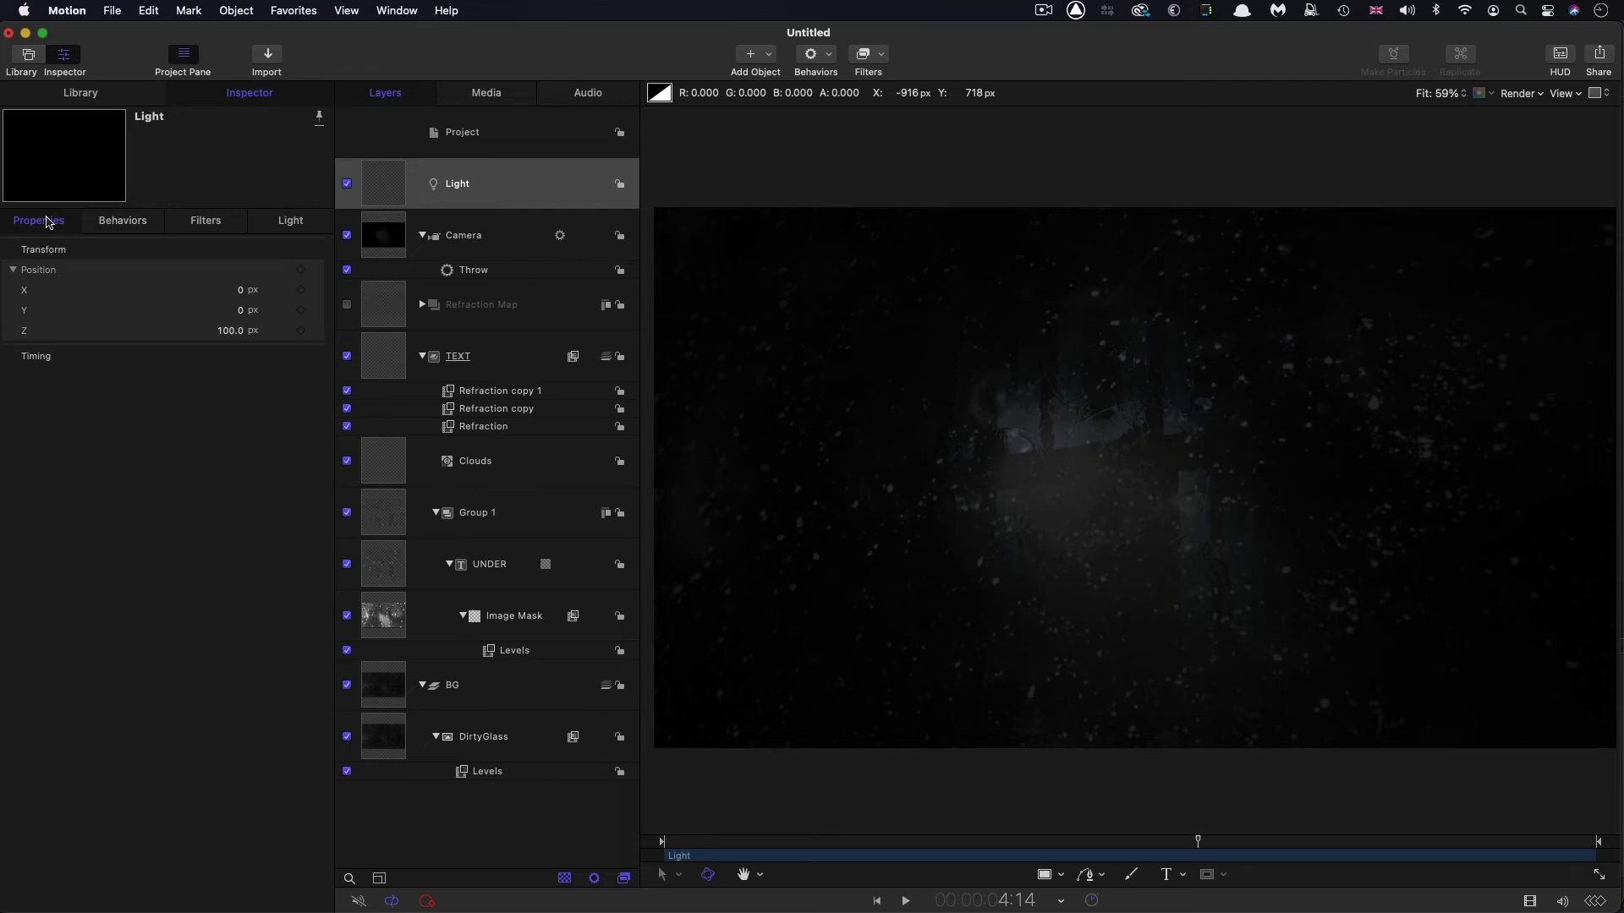
{"action": "left_click", "coordinate": [241, 290]}
{"action": "key", "text": "Return"}
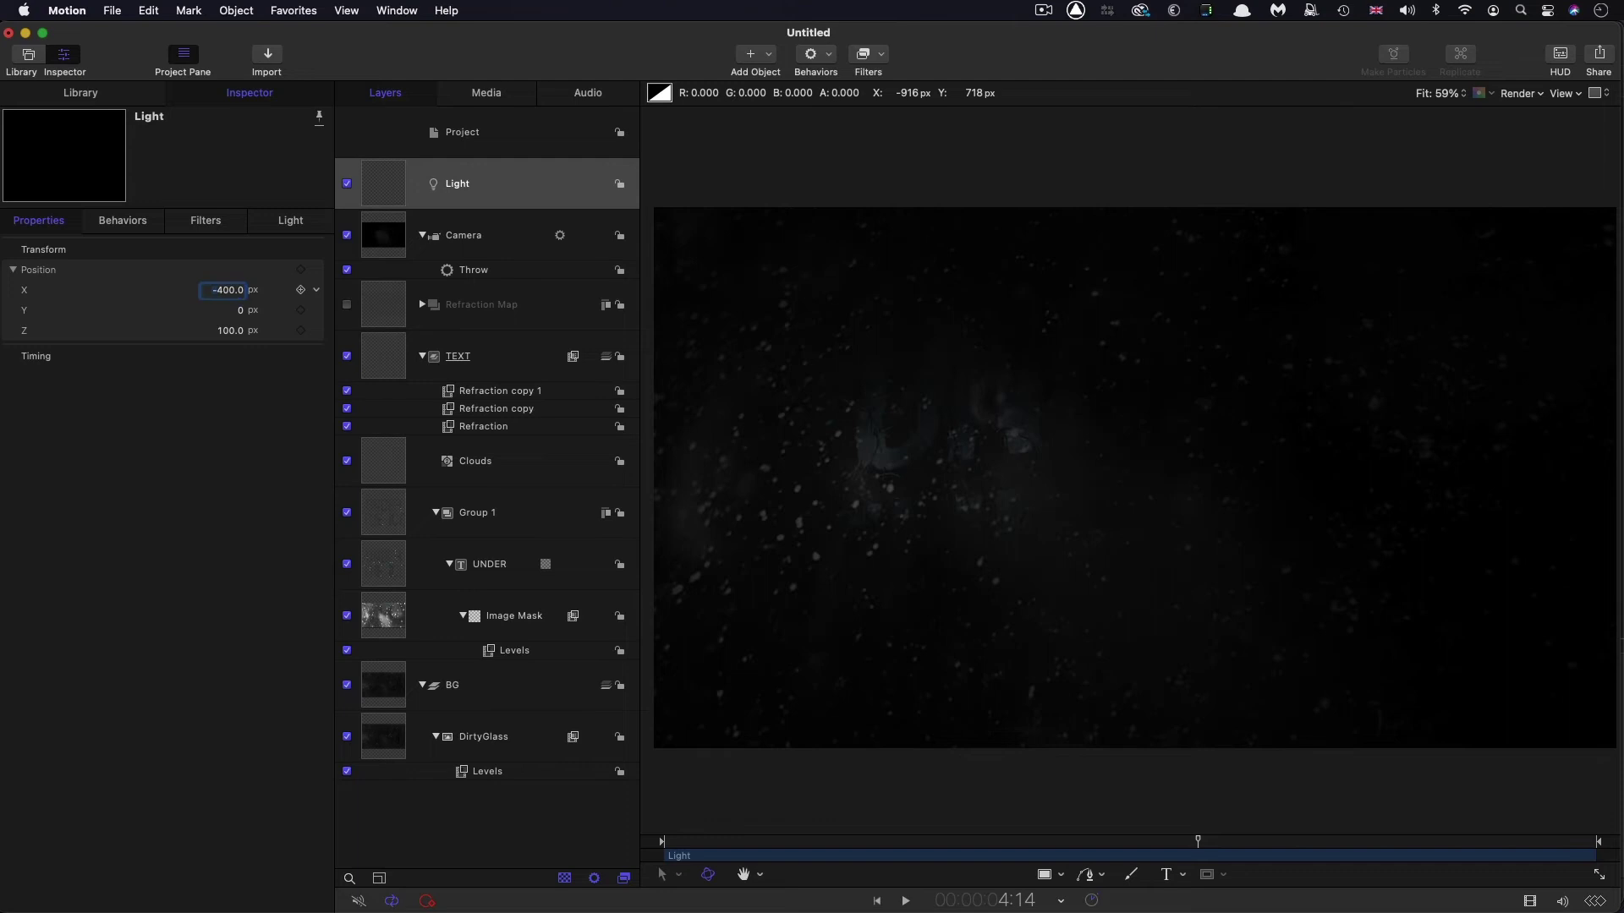
{"action": "left_click", "coordinate": [243, 310]}
{"action": "type", "text": "300"}
{"action": "key", "text": "Tab"}
{"action": "type", "text": "400"}
{"action": "key", "text": "Return"}
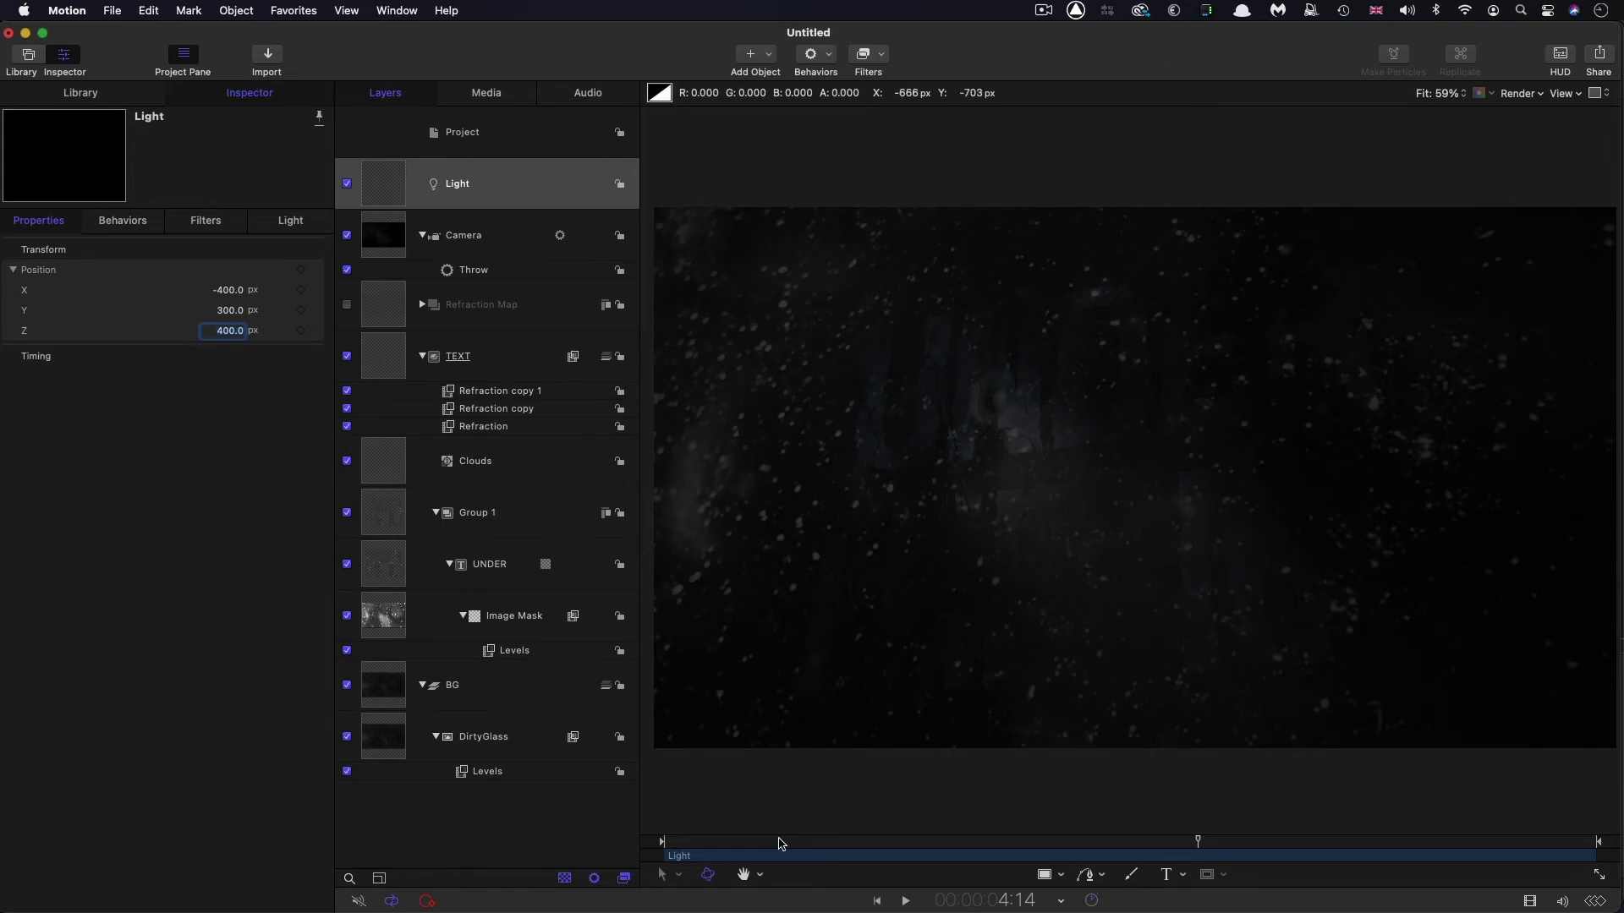
Keyframe the light's position at the start, then set X 100, Y -100 at the end.
{"action": "left_click_drag", "start_coordinate": [775, 841], "coordinate": [662, 842]}
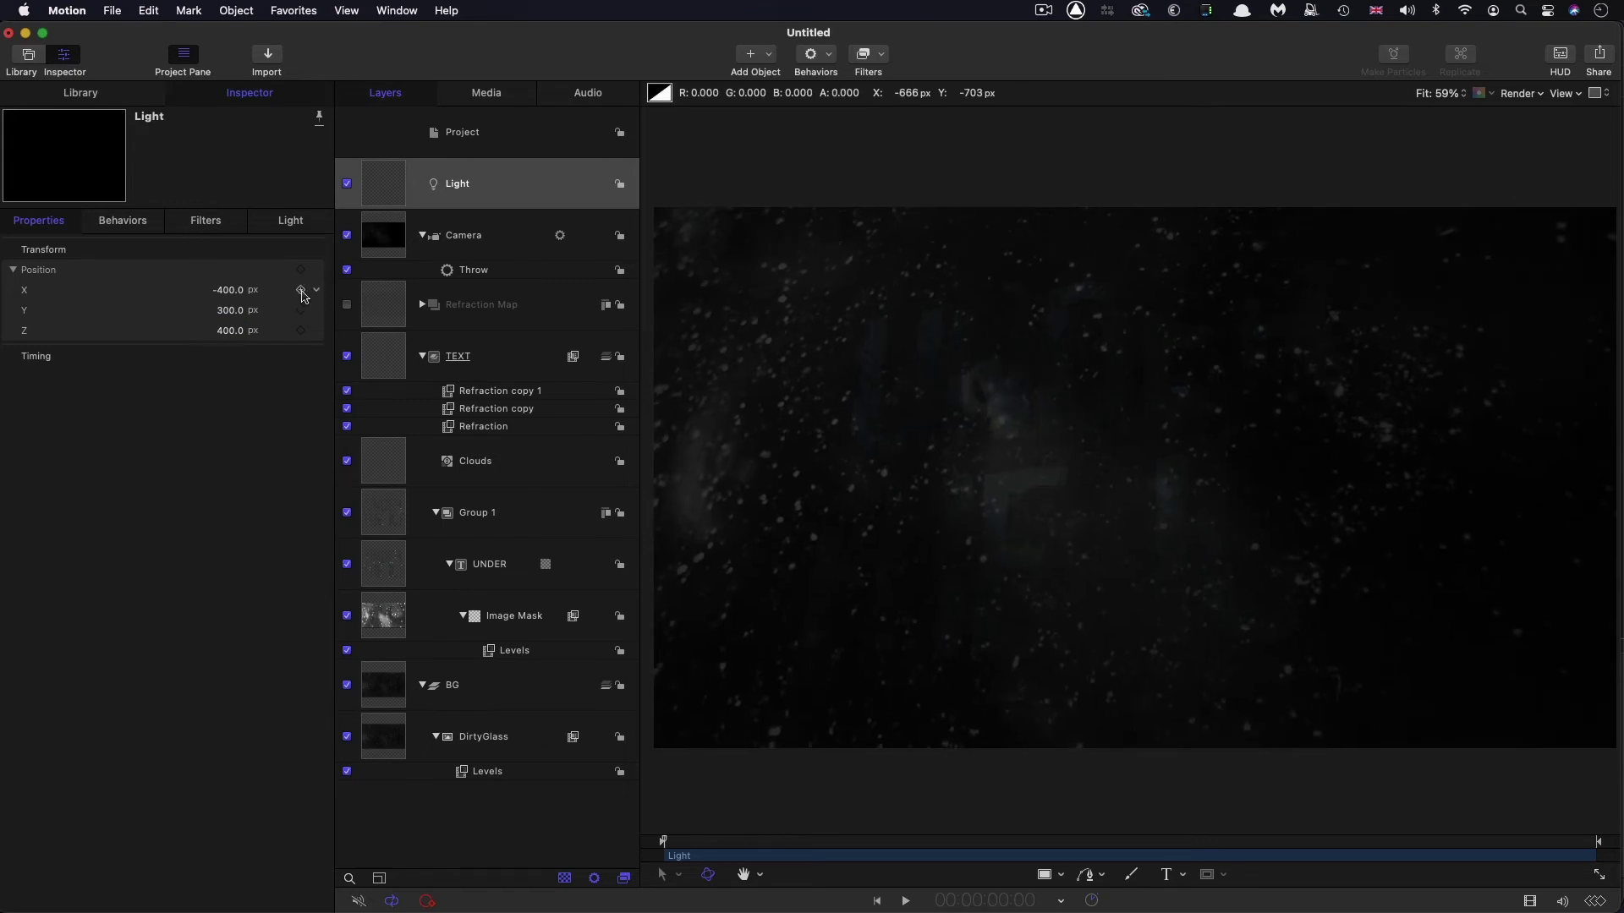
{"action": "left_click", "coordinate": [301, 269]}
{"action": "left_click", "coordinate": [1594, 841]}
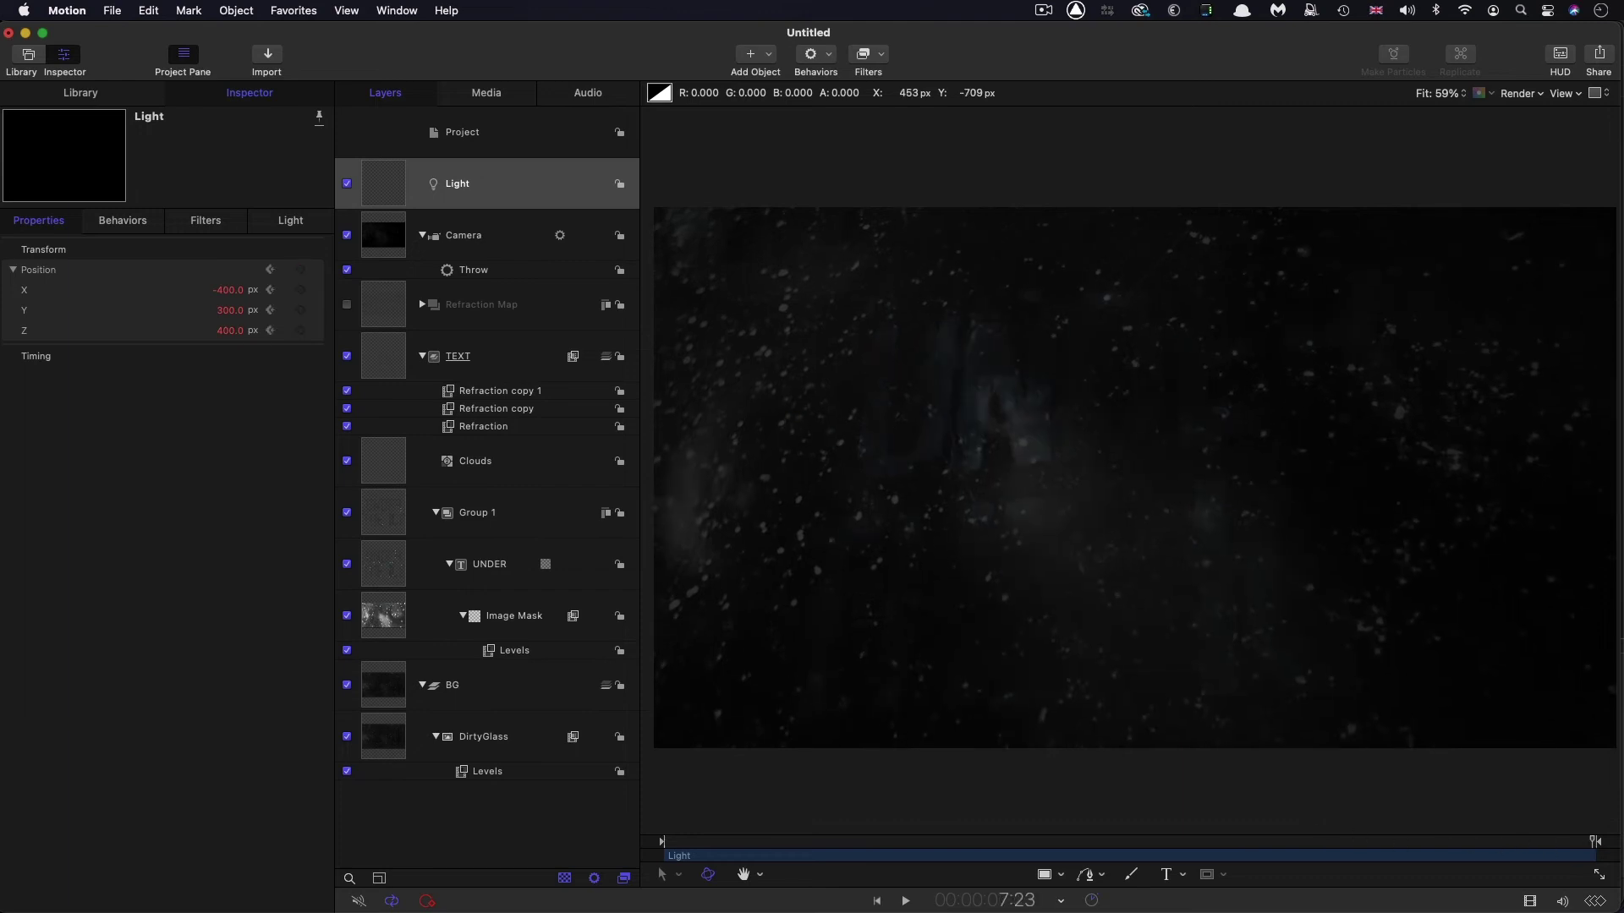
{"action": "left_click", "coordinate": [224, 295]}
{"action": "type", "text": "100"}
{"action": "key", "text": "Tab"}
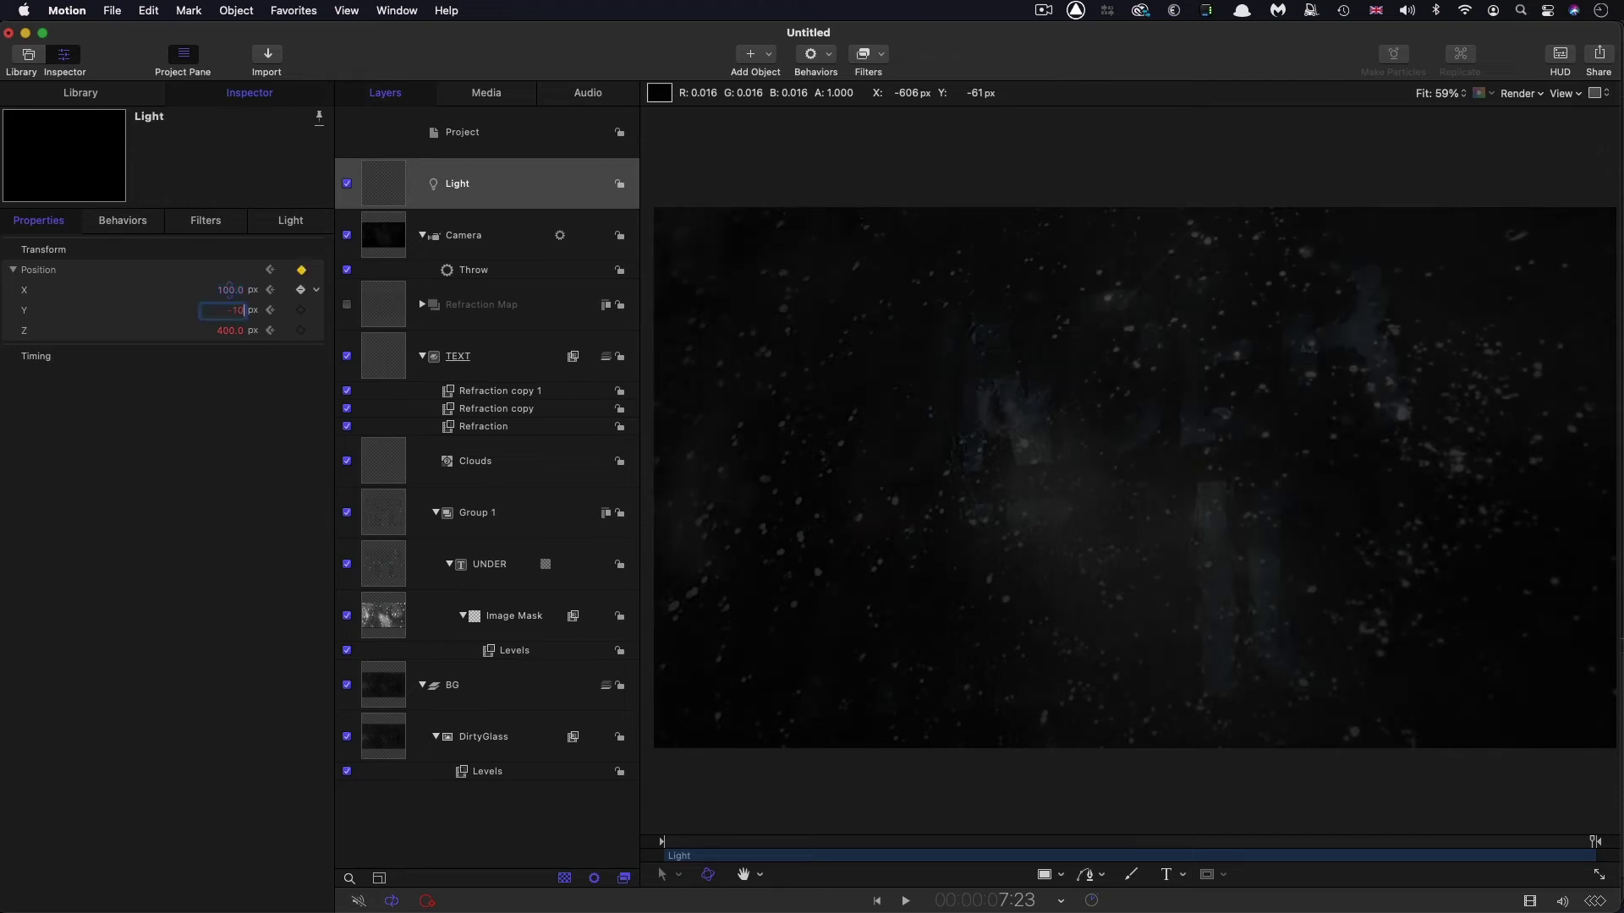
{"action": "type", "text": "-100"}
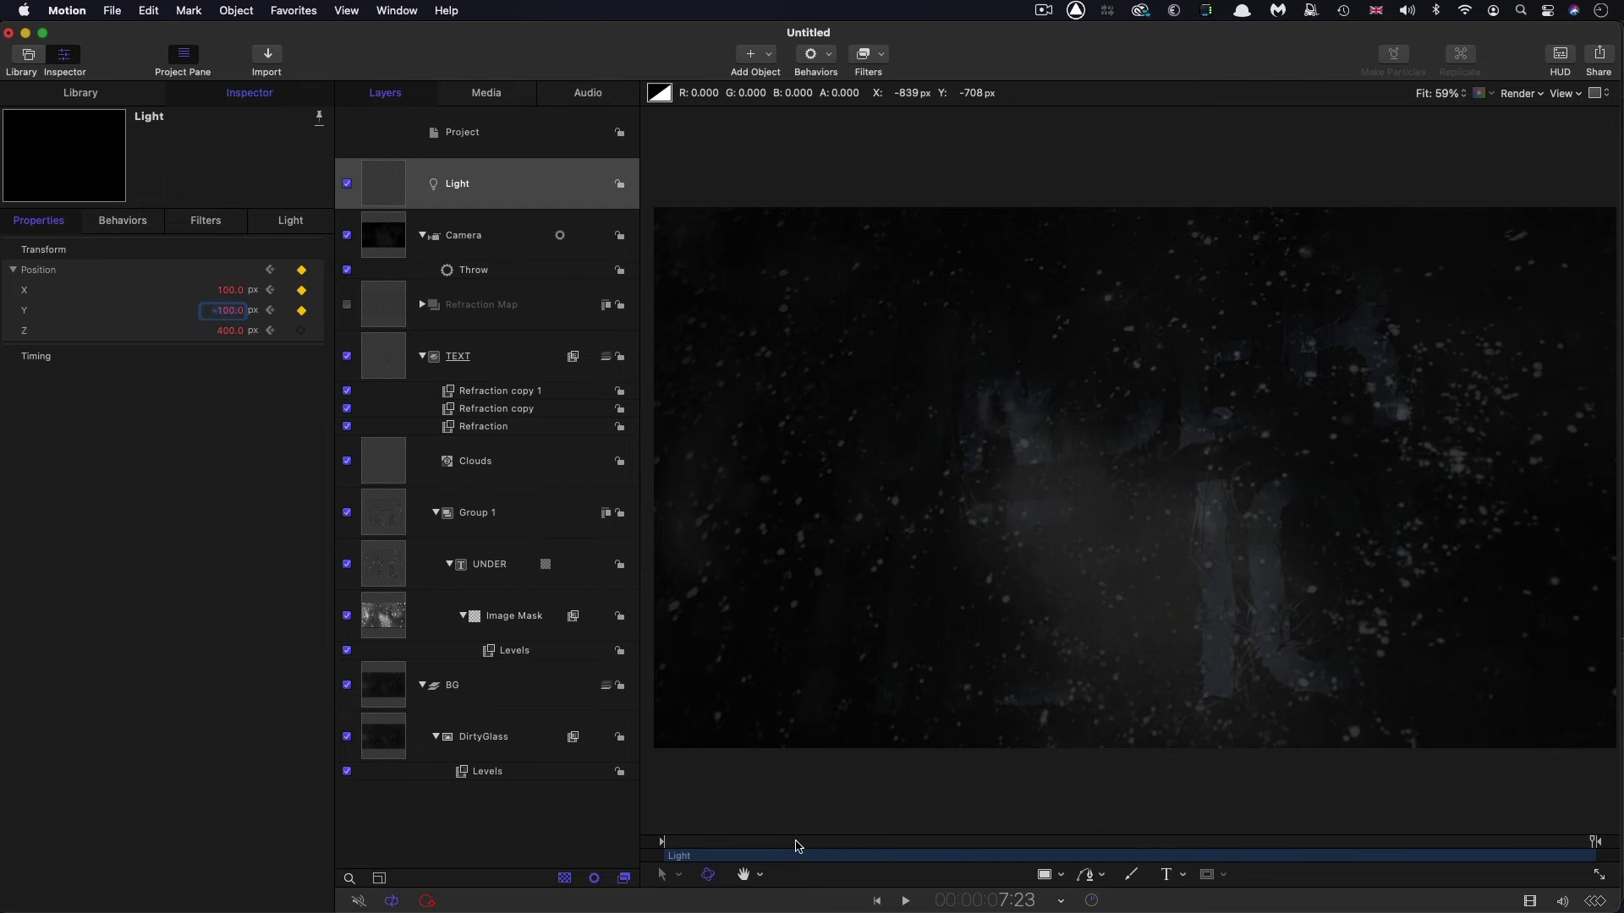
Scrub through the clip to preview the light move, then select the Image Mask layer.
{"action": "left_click_drag", "start_coordinate": [790, 842], "coordinate": [580, 827]}
{"action": "left_click_drag", "start_coordinate": [976, 842], "coordinate": [1105, 841]}
{"action": "left_click", "coordinate": [390, 174]}
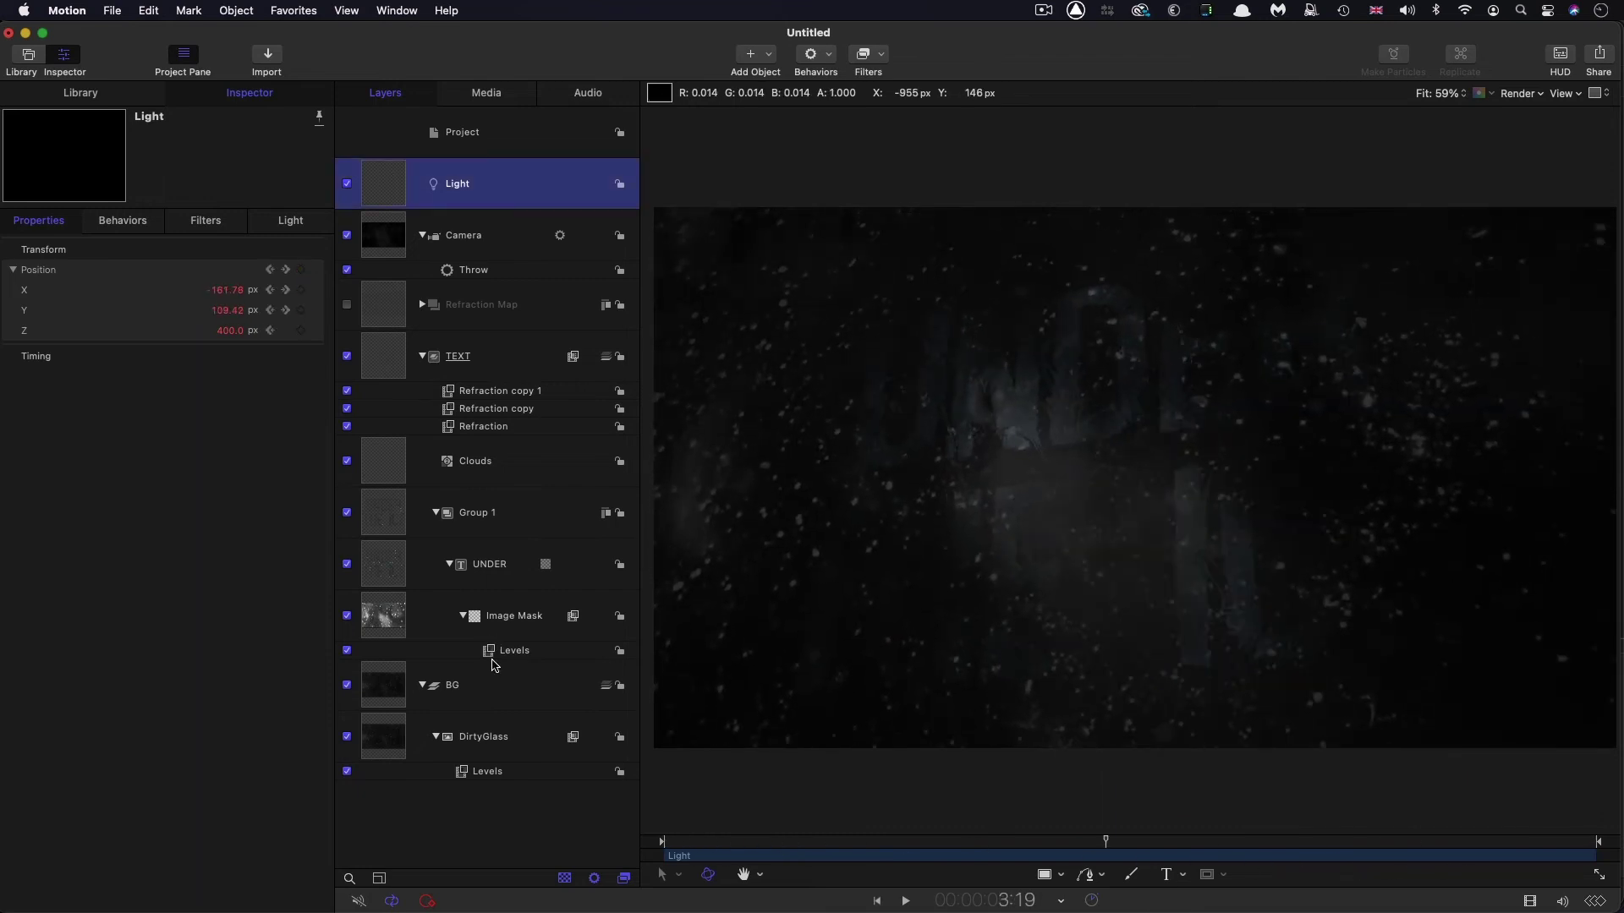
{"action": "left_click", "coordinate": [385, 619]}
Lower the image mask's Levels gamma so the title shows, then enable the Clouds layer.
{"action": "left_click", "coordinate": [497, 652]}
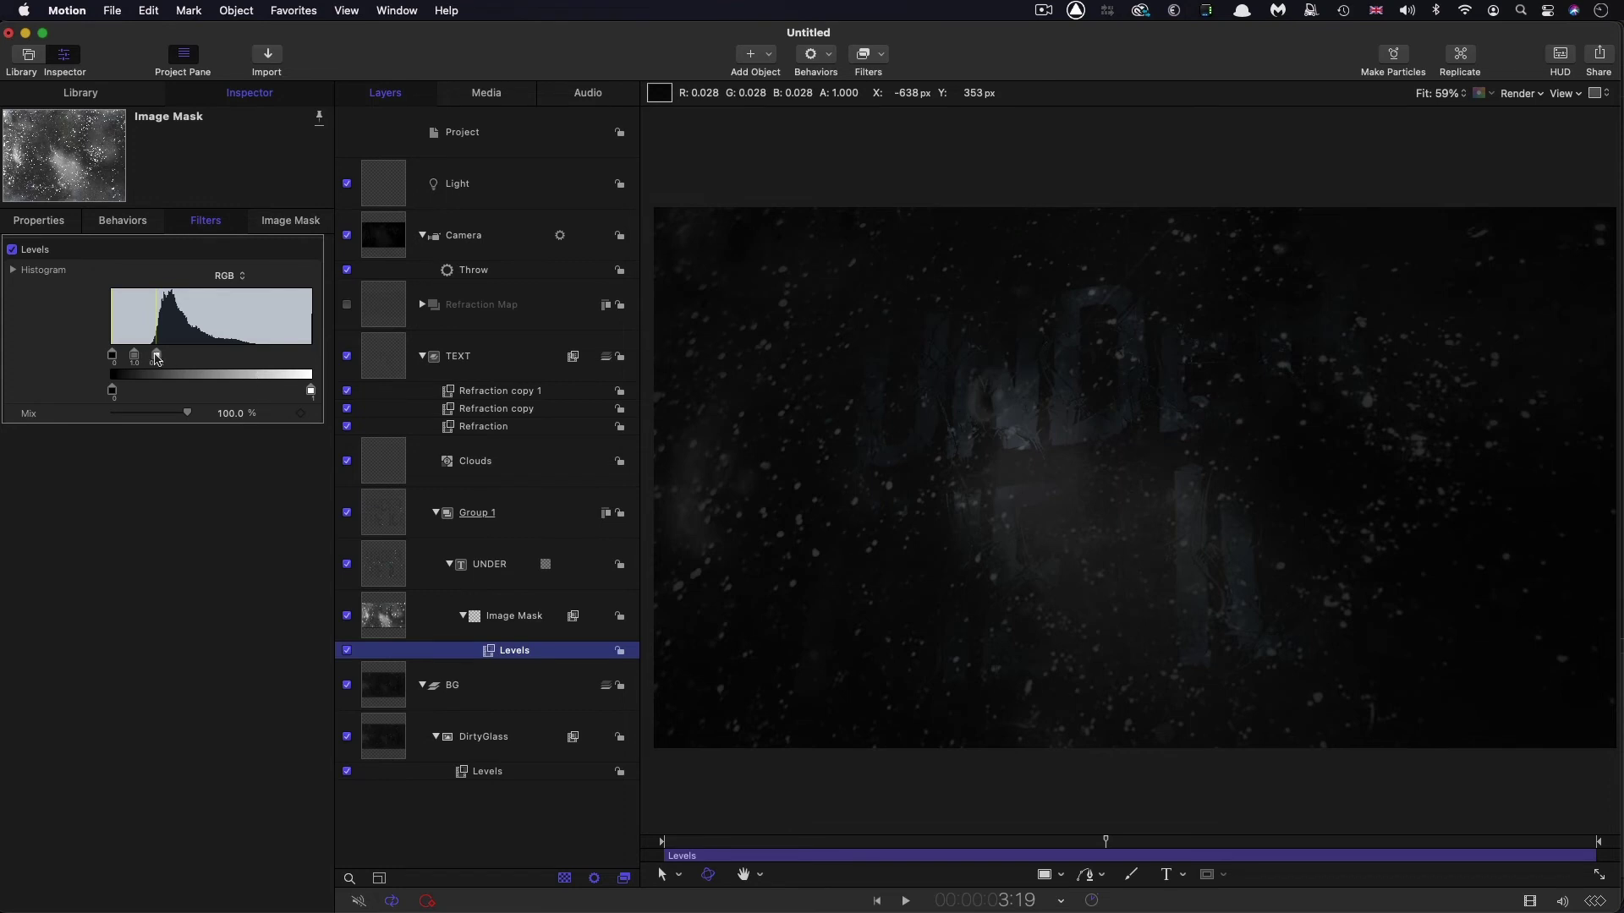
{"action": "left_click_drag", "start_coordinate": [156, 357], "coordinate": [127, 362]}
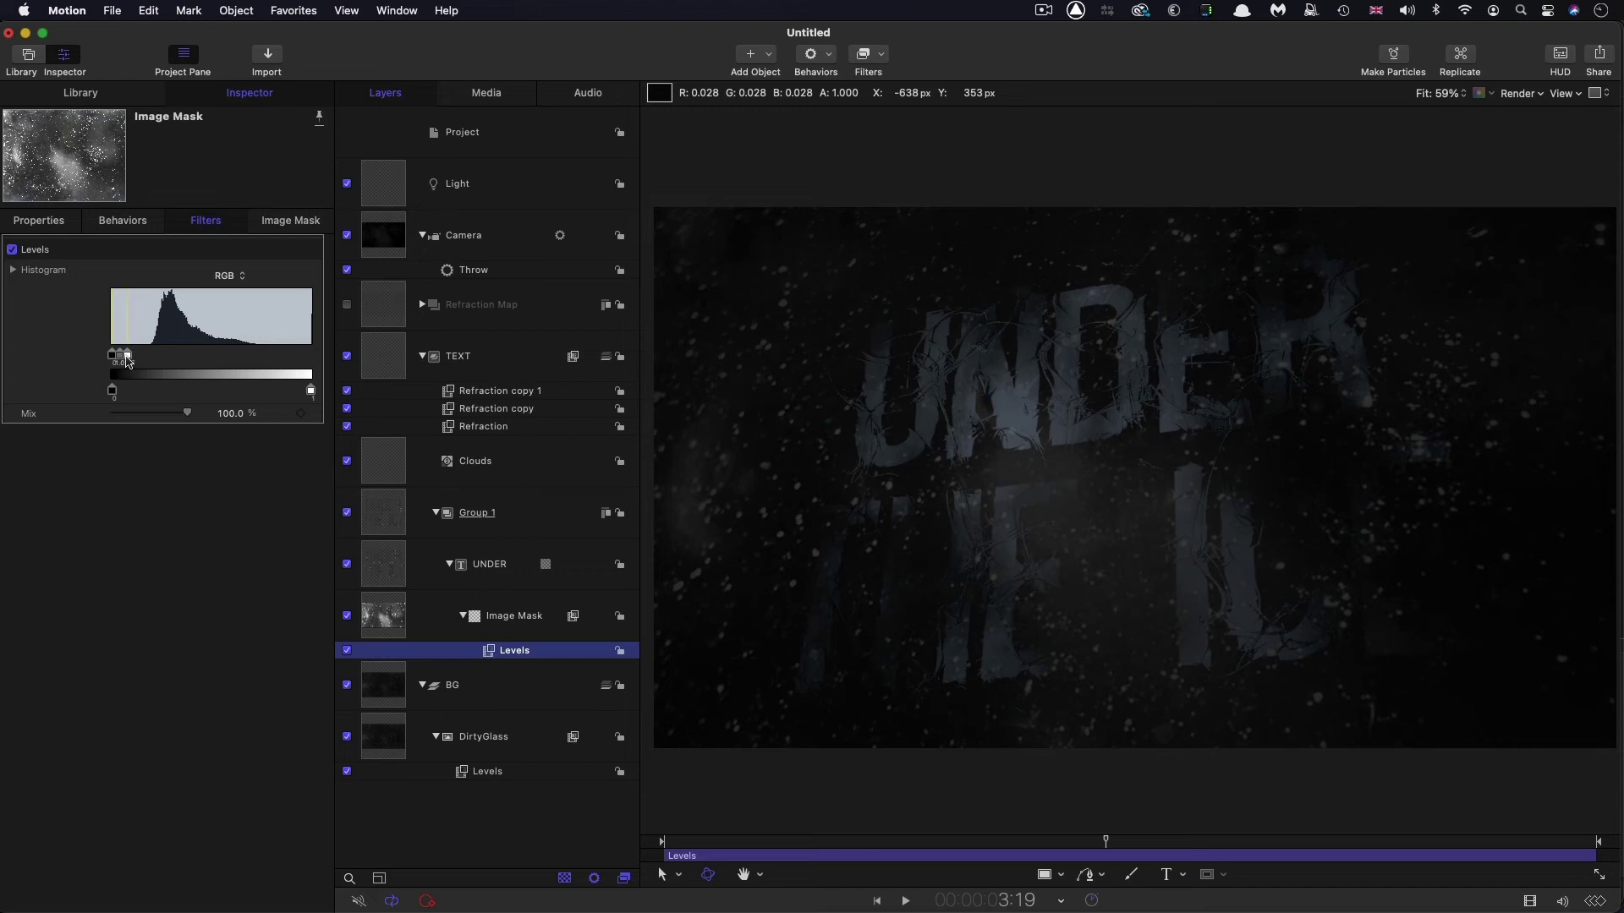
{"action": "left_click", "coordinate": [385, 464]}
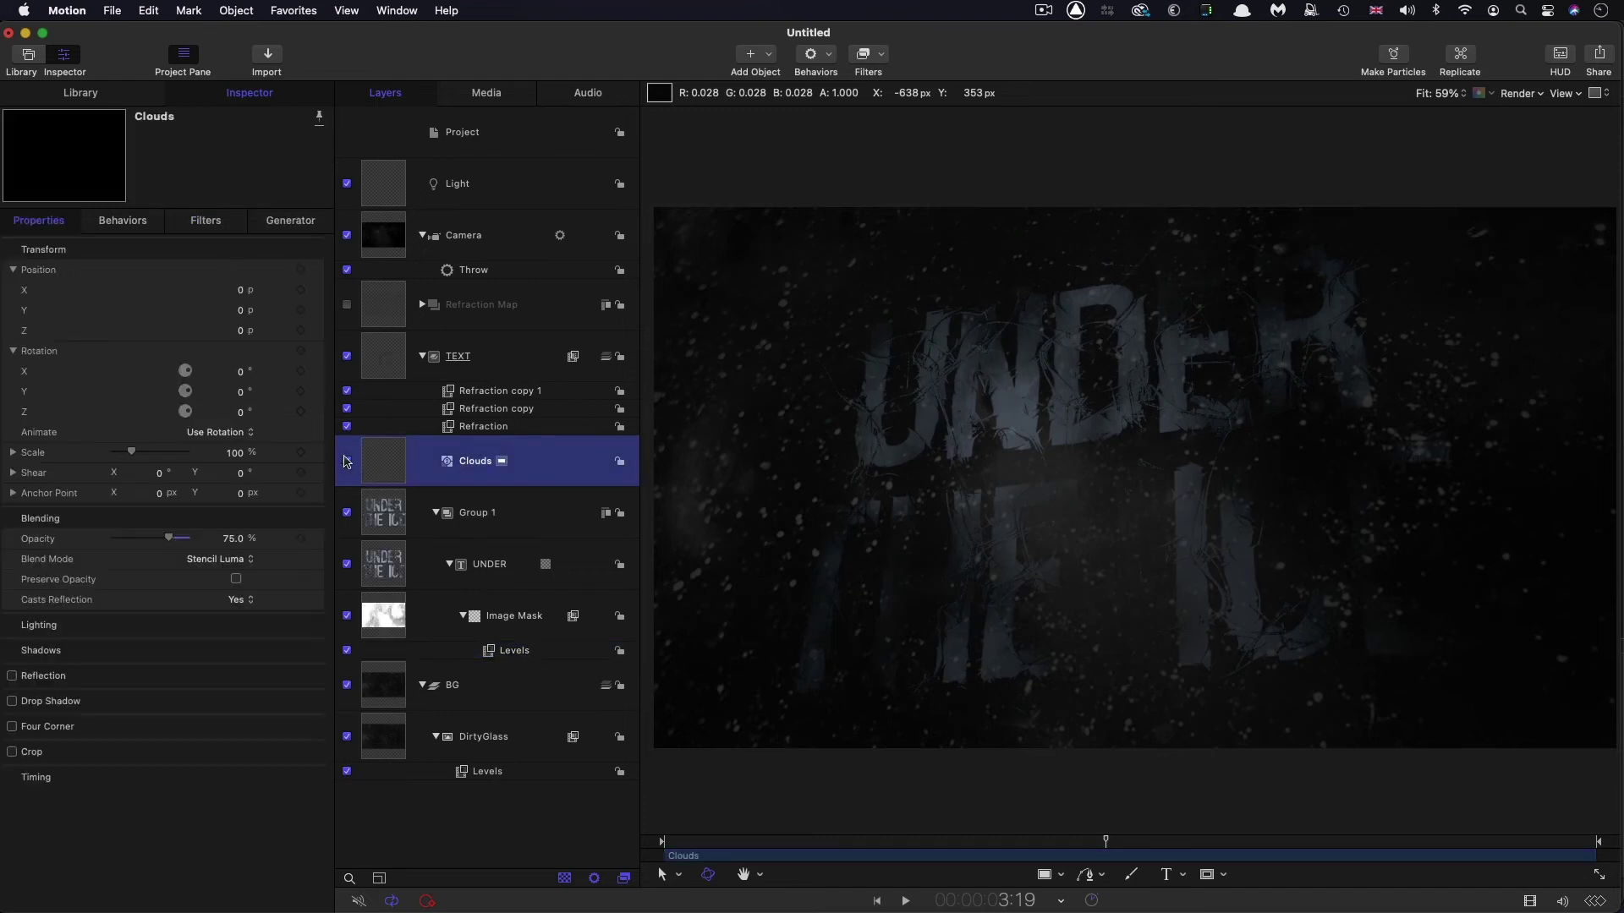
{"action": "left_click", "coordinate": [347, 461]}
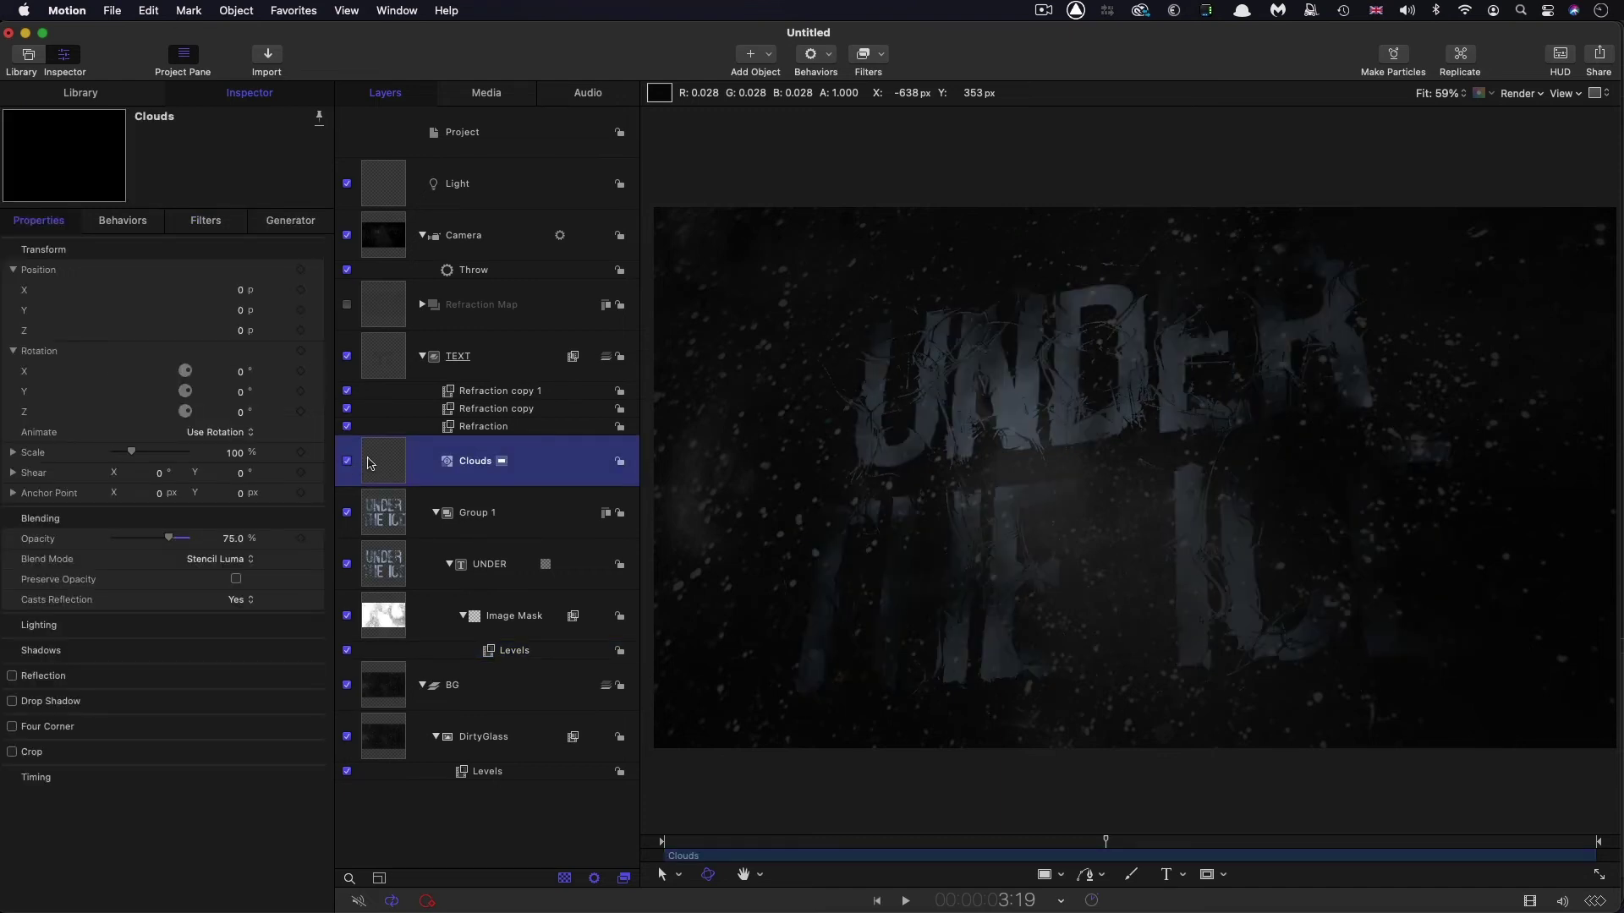
Lighten the Clouds gradient's dark colour stop to mid grey (about 0.51).
{"action": "left_click", "coordinate": [297, 222]}
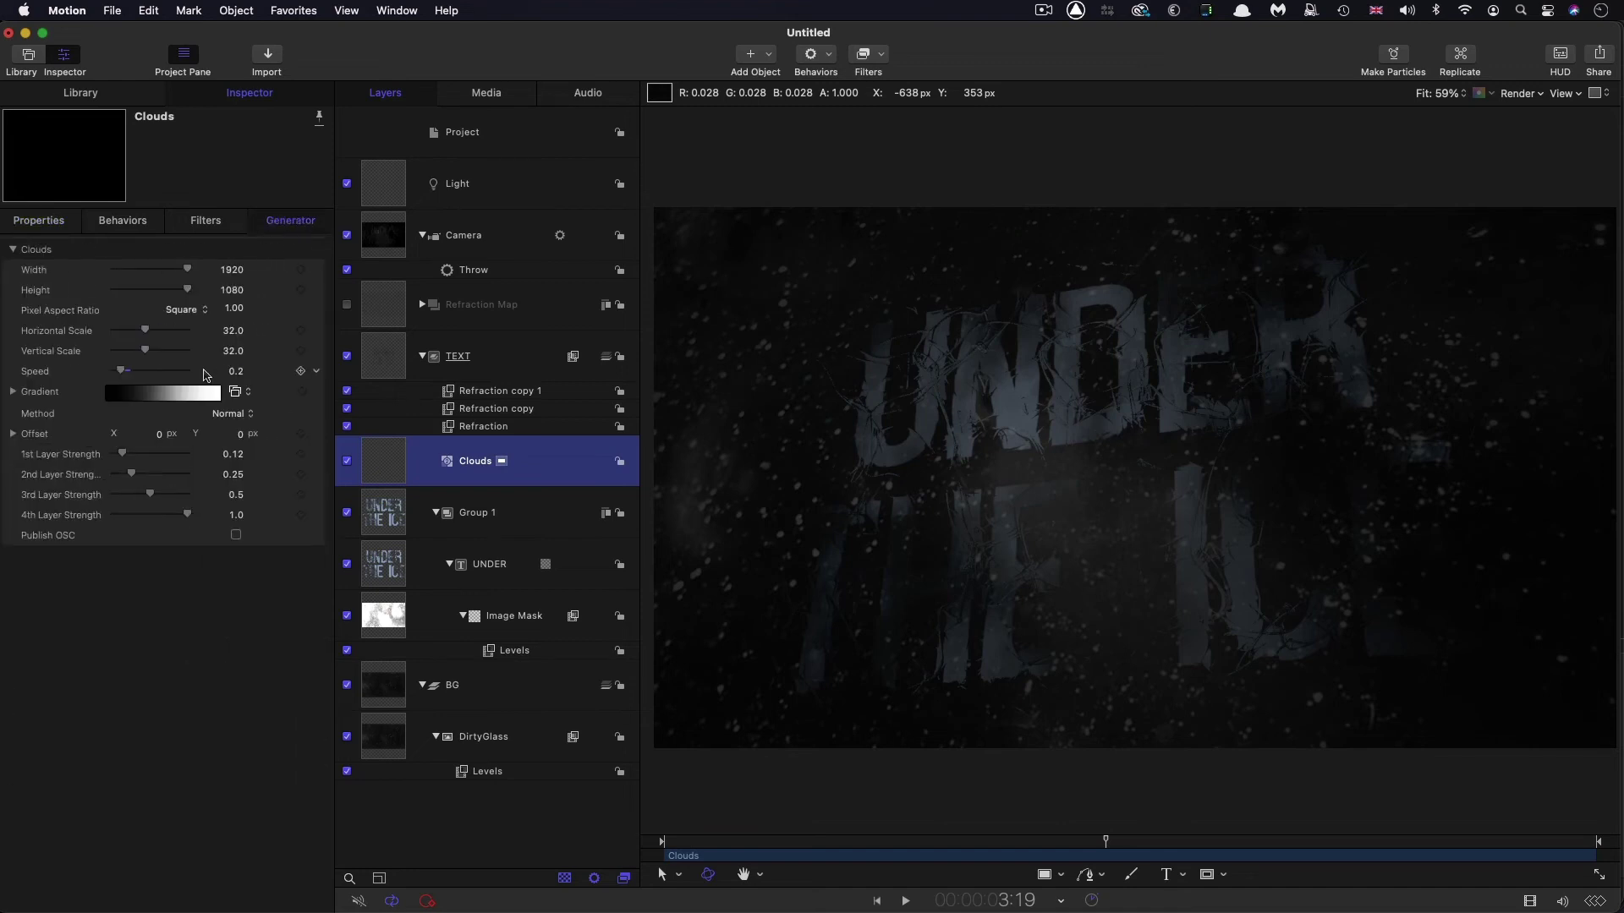
{"action": "left_click", "coordinate": [12, 393]}
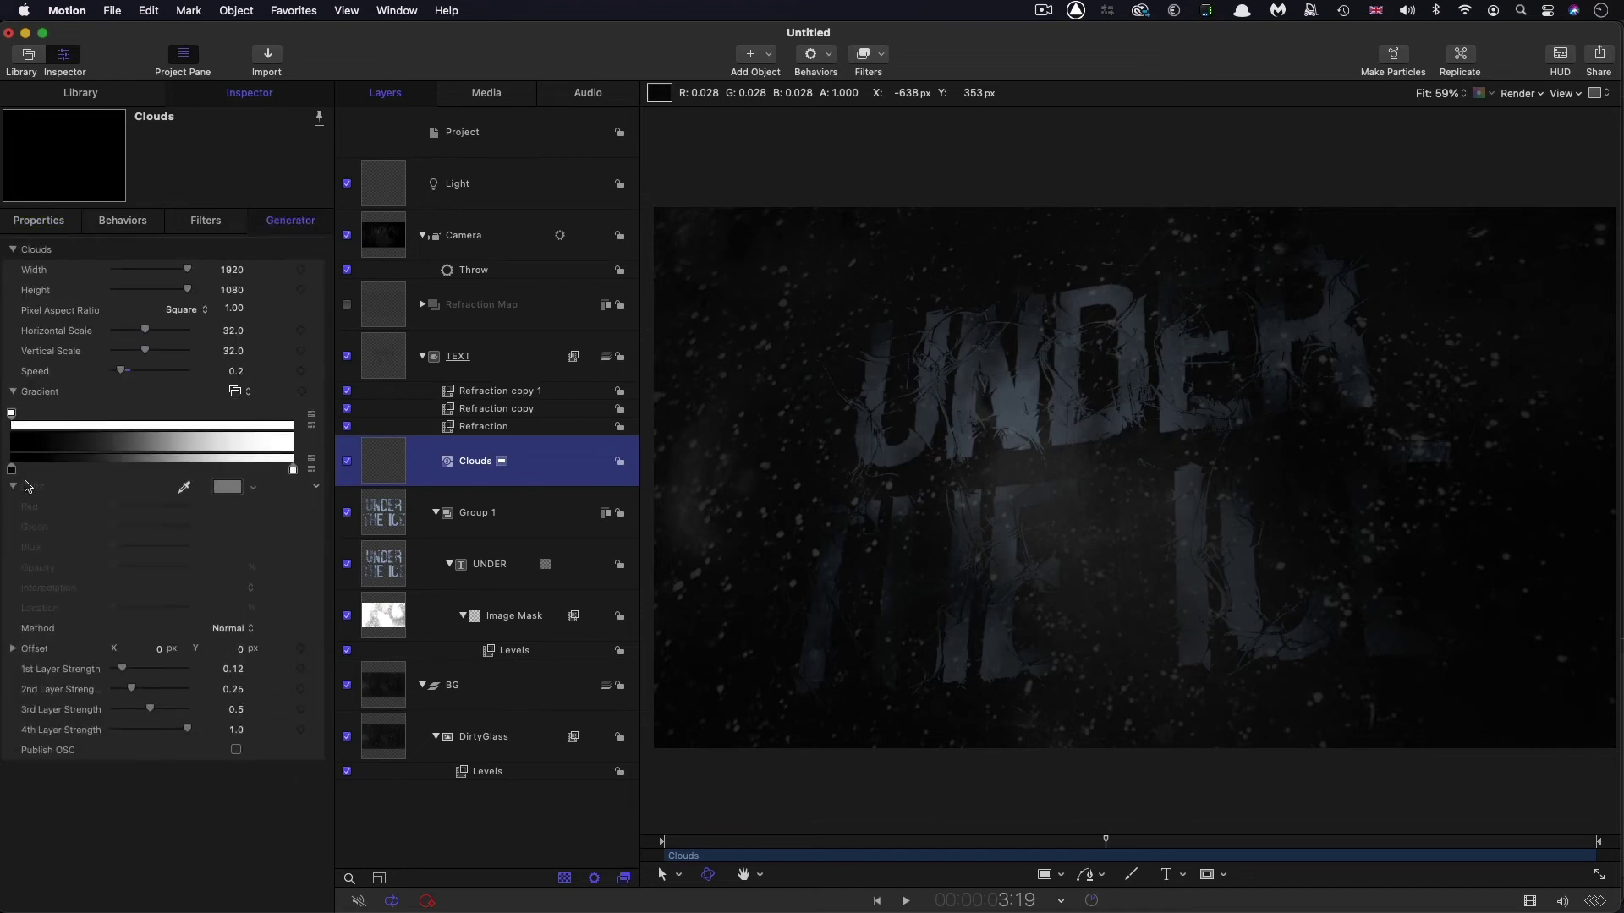
{"action": "left_click", "coordinate": [12, 471]}
{"action": "left_click", "coordinate": [227, 487]}
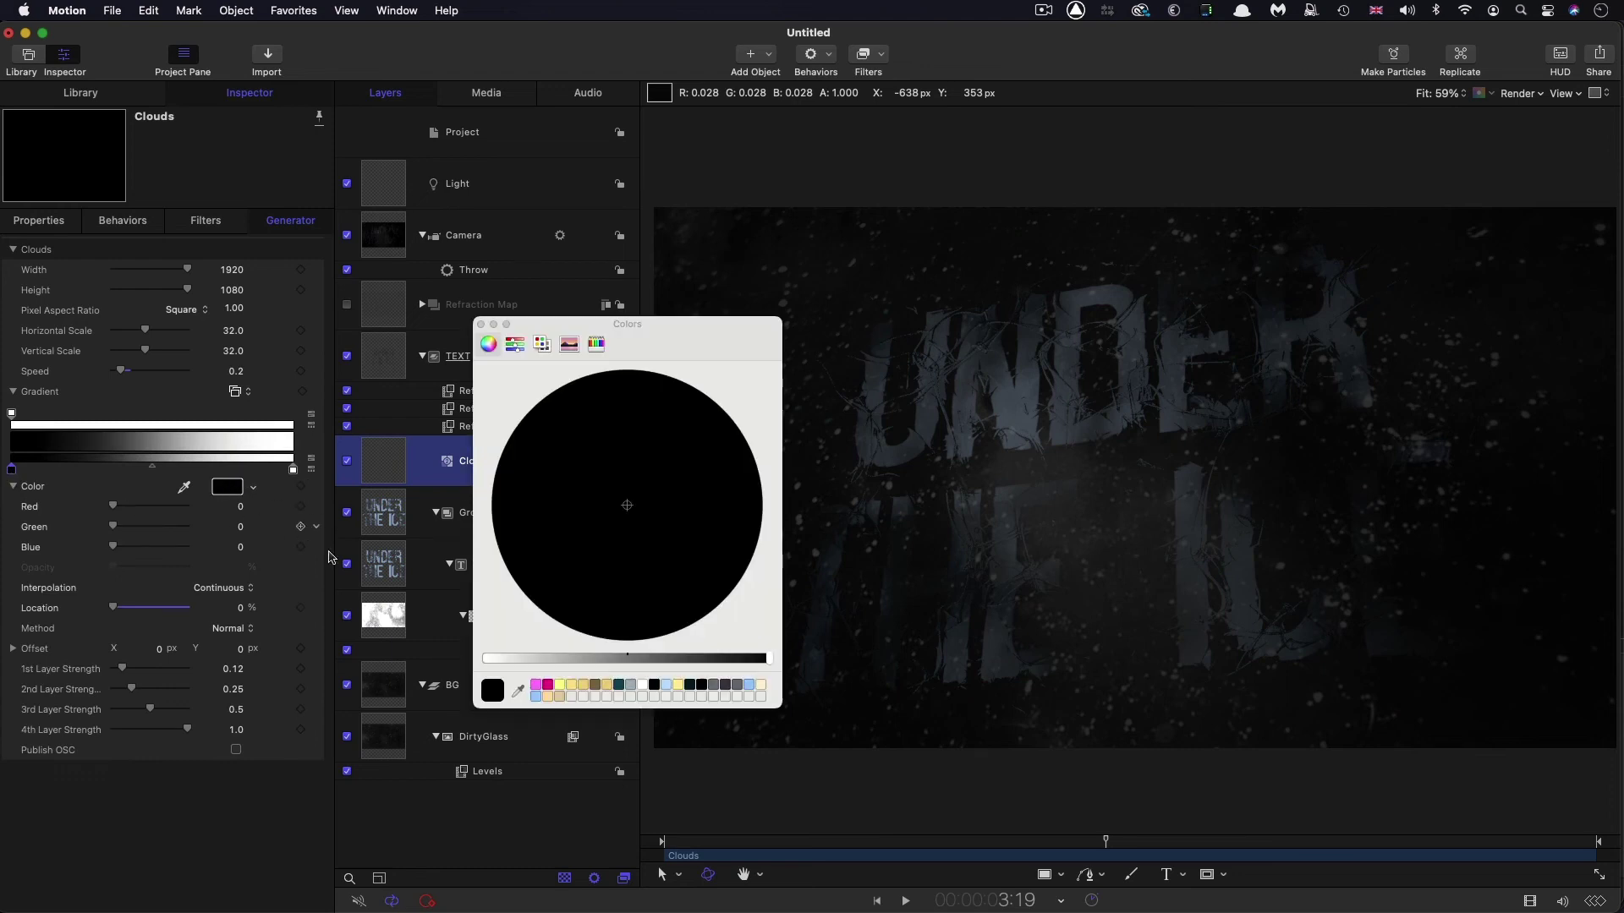
{"action": "left_click", "coordinate": [626, 658]}
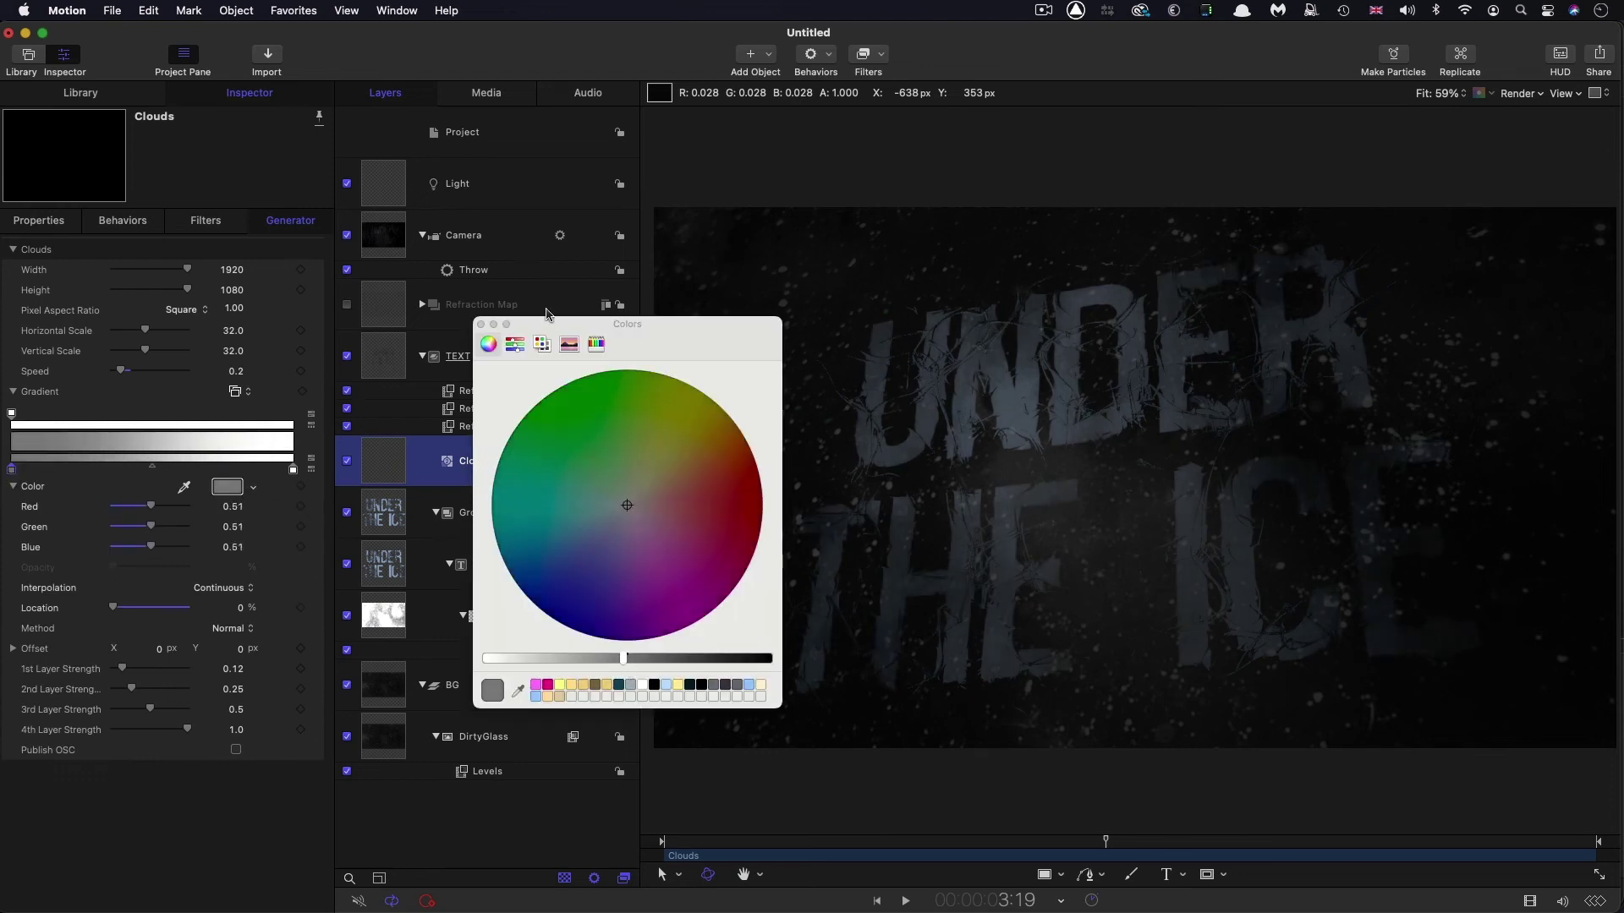
{"action": "left_click", "coordinate": [480, 323]}
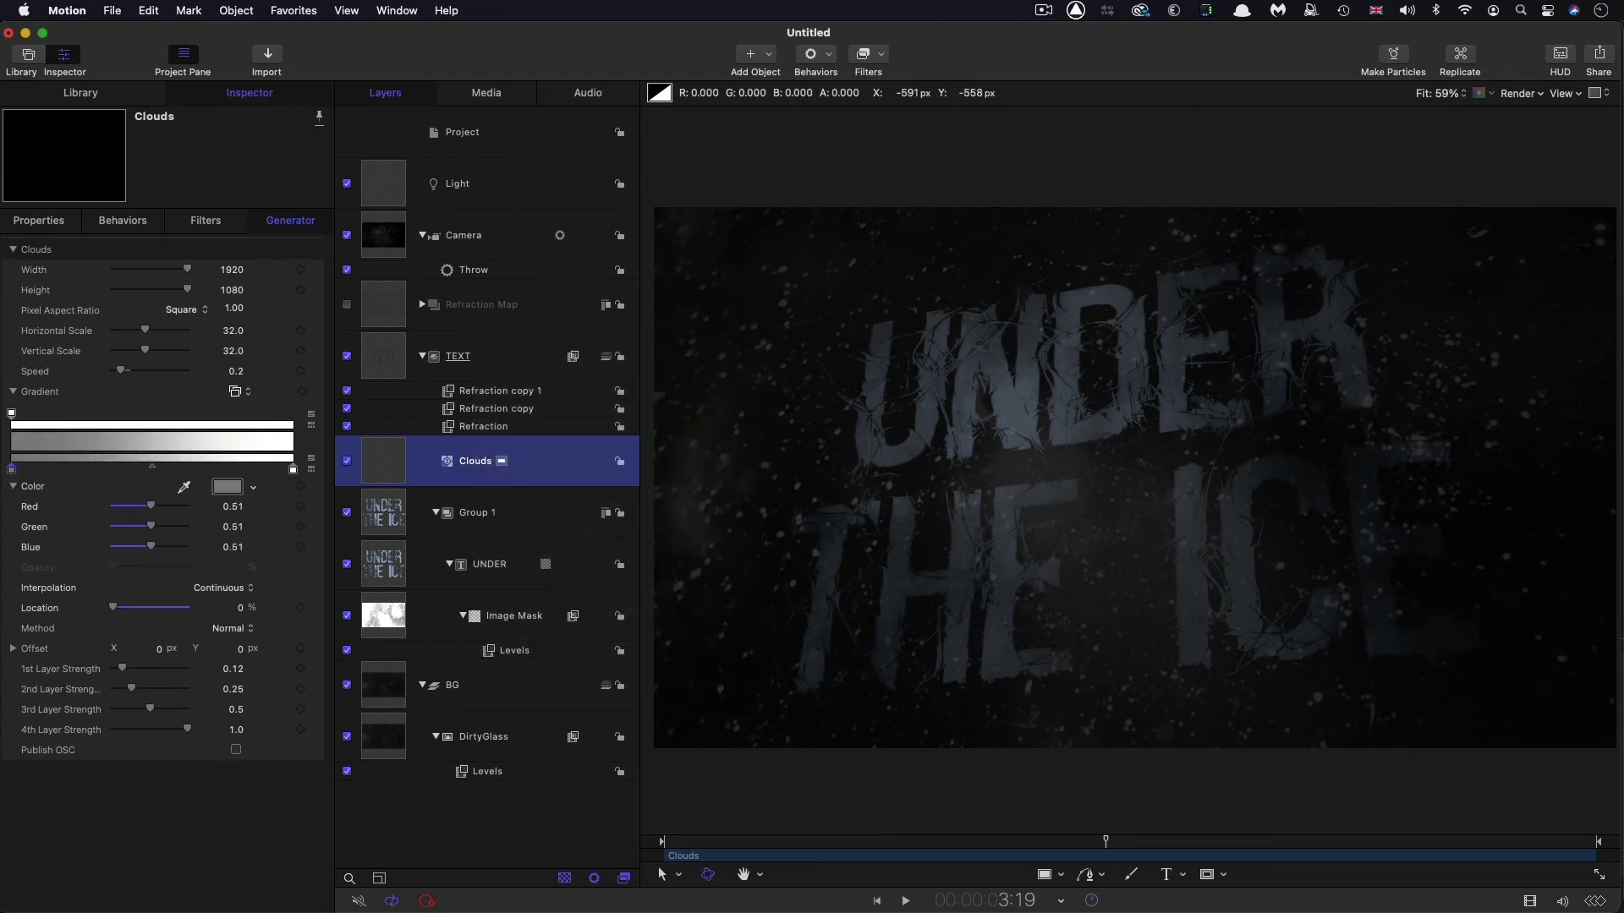
Preview the animation, then select the Light layer.
{"action": "left_click", "coordinate": [1148, 846]}
{"action": "key", "text": "space"}
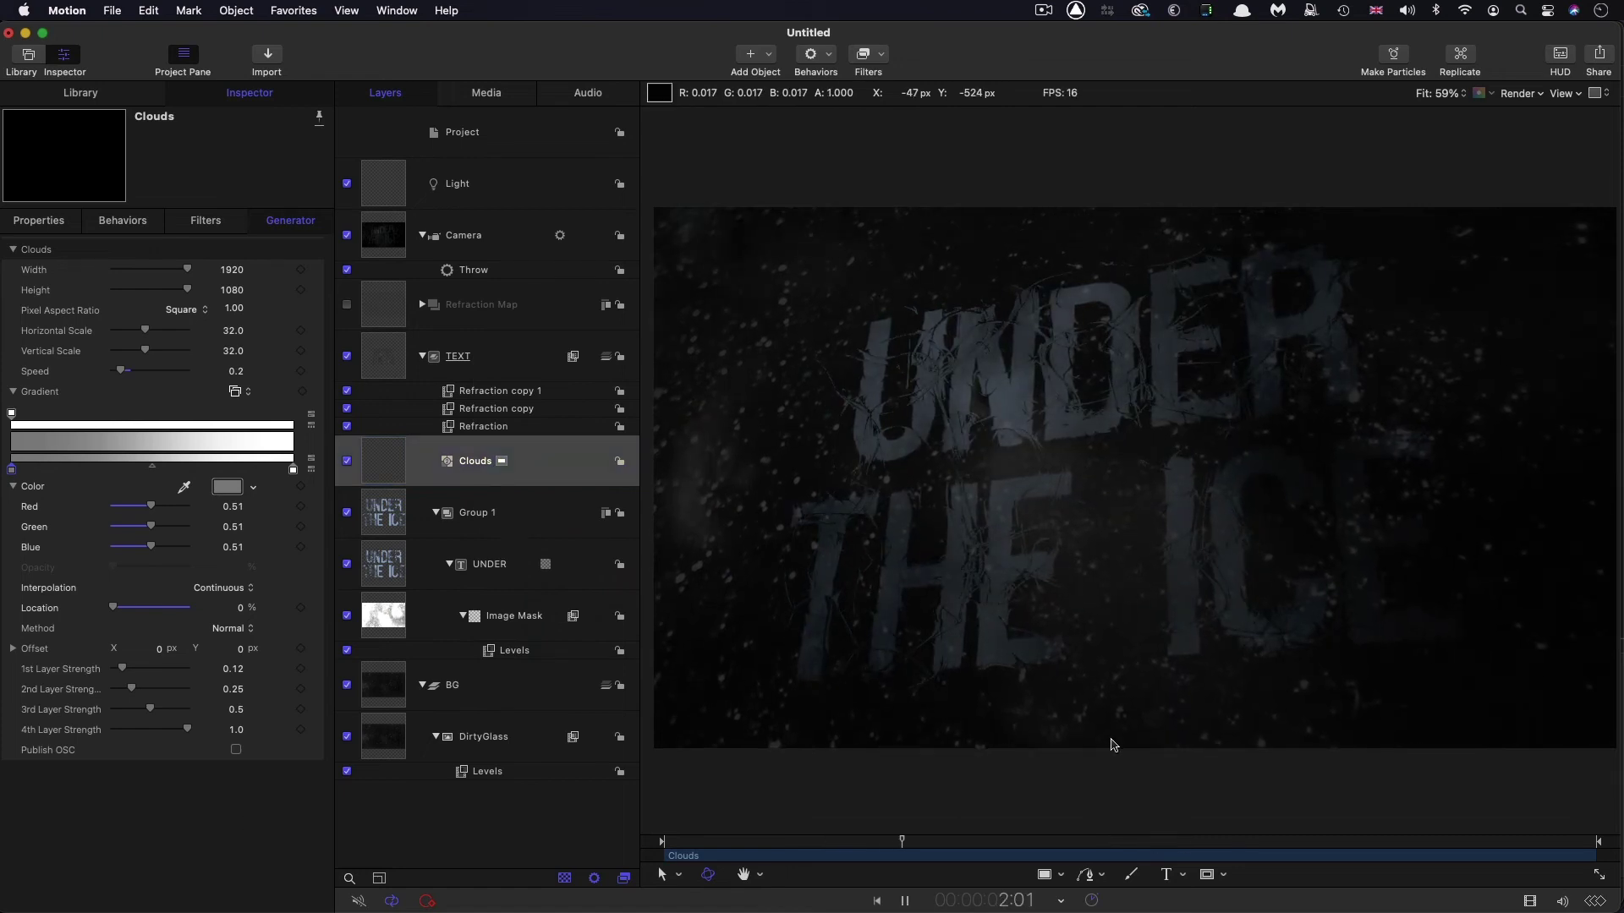
{"action": "key", "text": "space"}
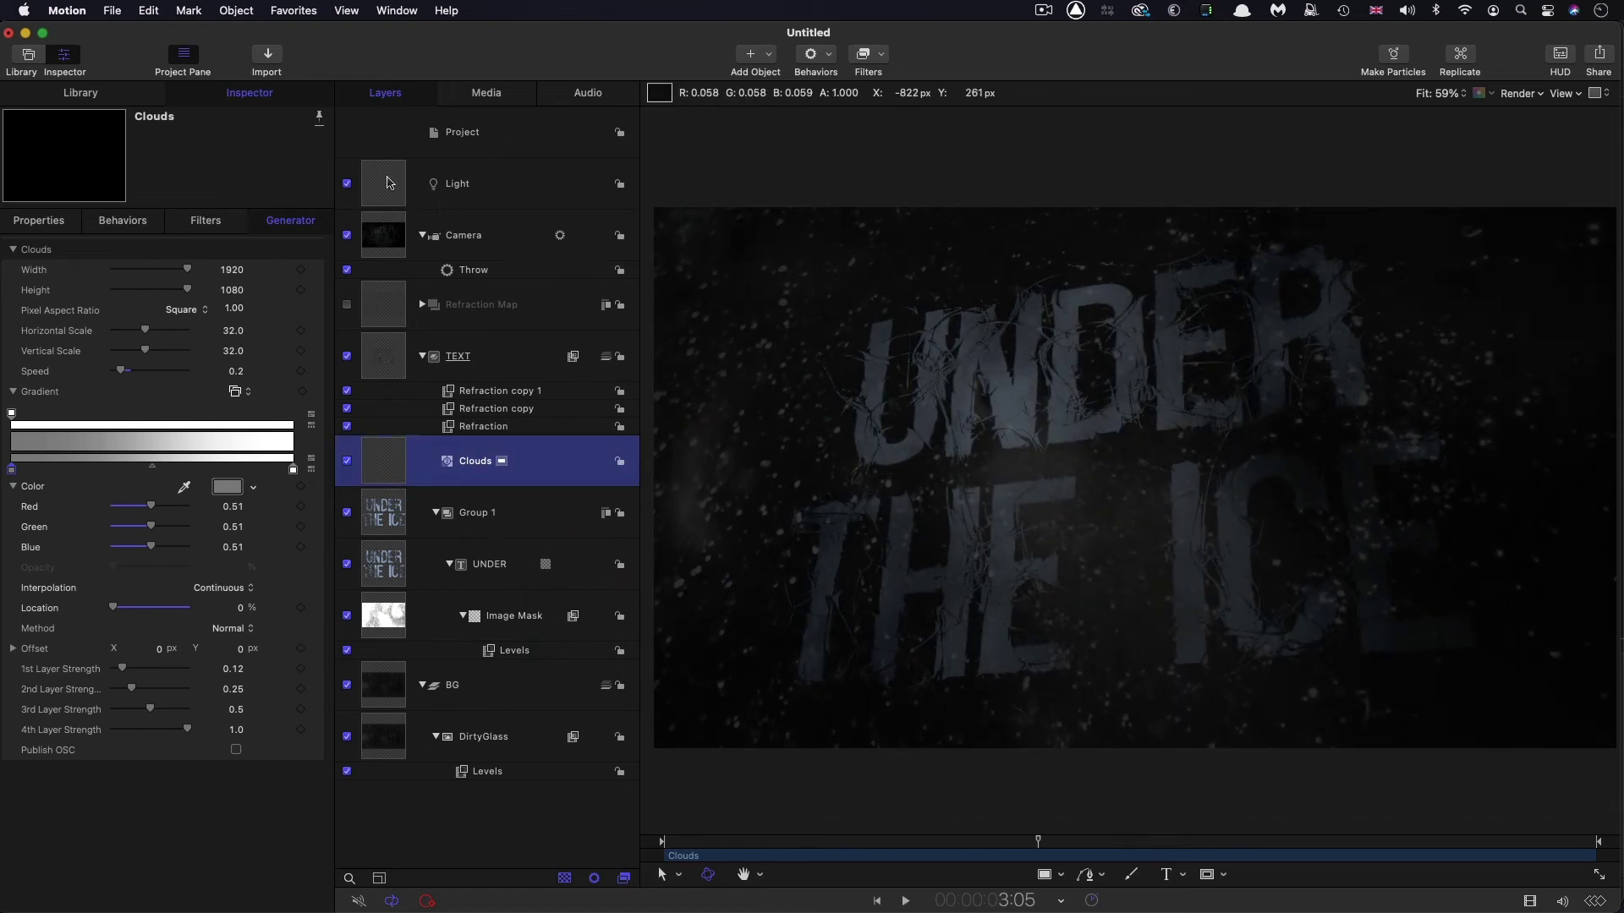
{"action": "left_click", "coordinate": [389, 183]}
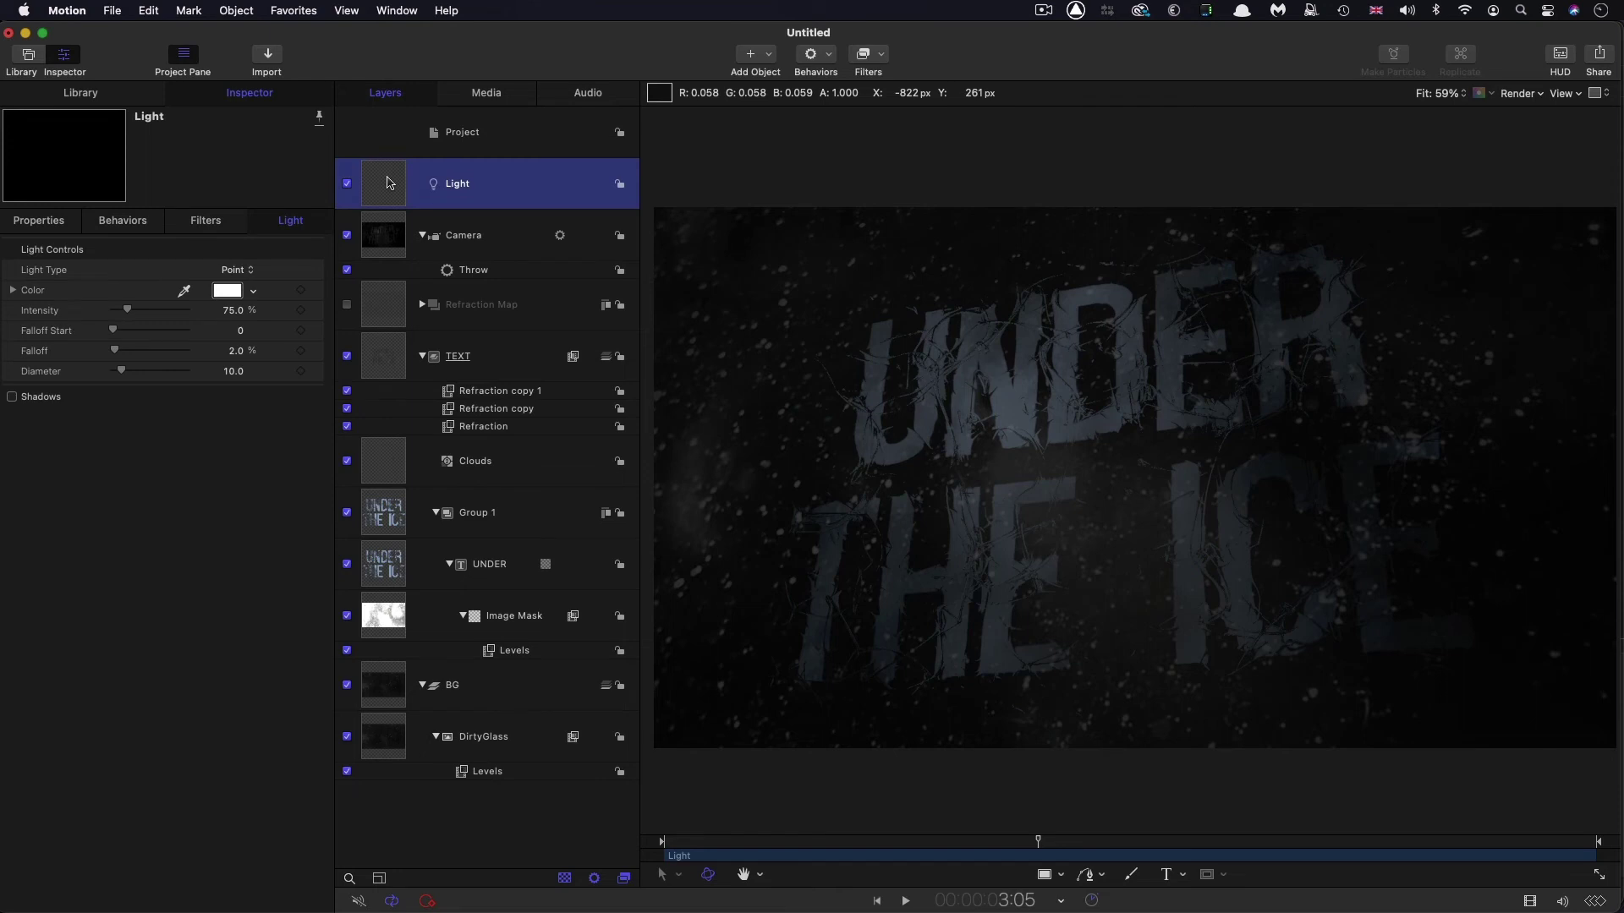
{"action": "left_click", "coordinate": [767, 53]}
Add a point light at 200% intensity and 35 falloff, placed at the lower left of THE.
{"action": "left_click", "coordinate": [781, 127]}
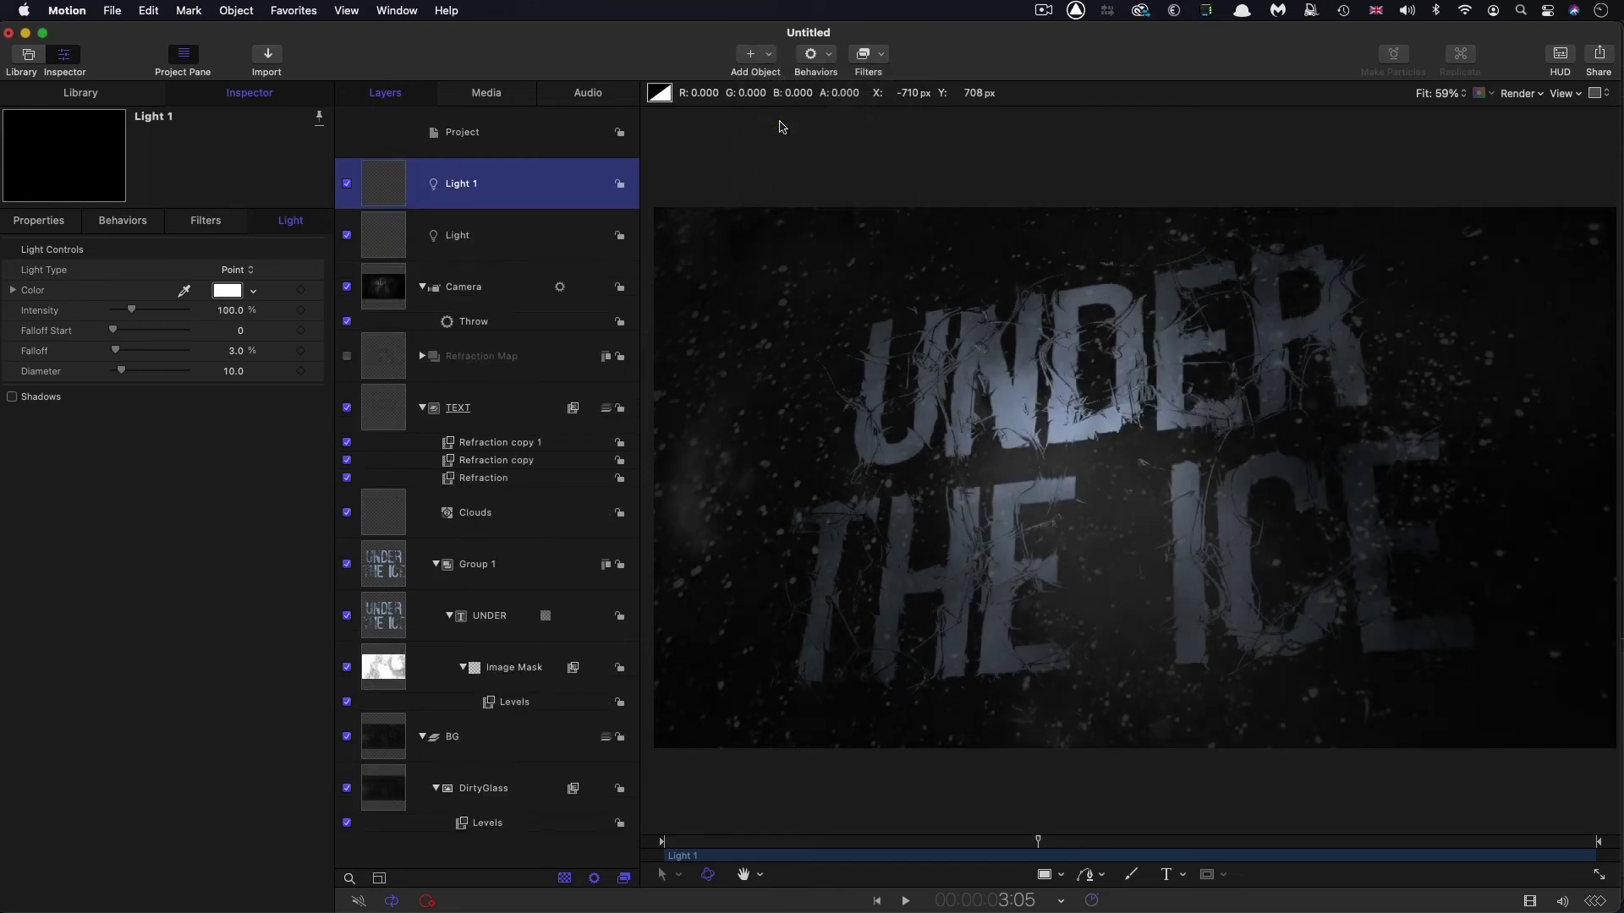
{"action": "left_click", "coordinate": [225, 311]}
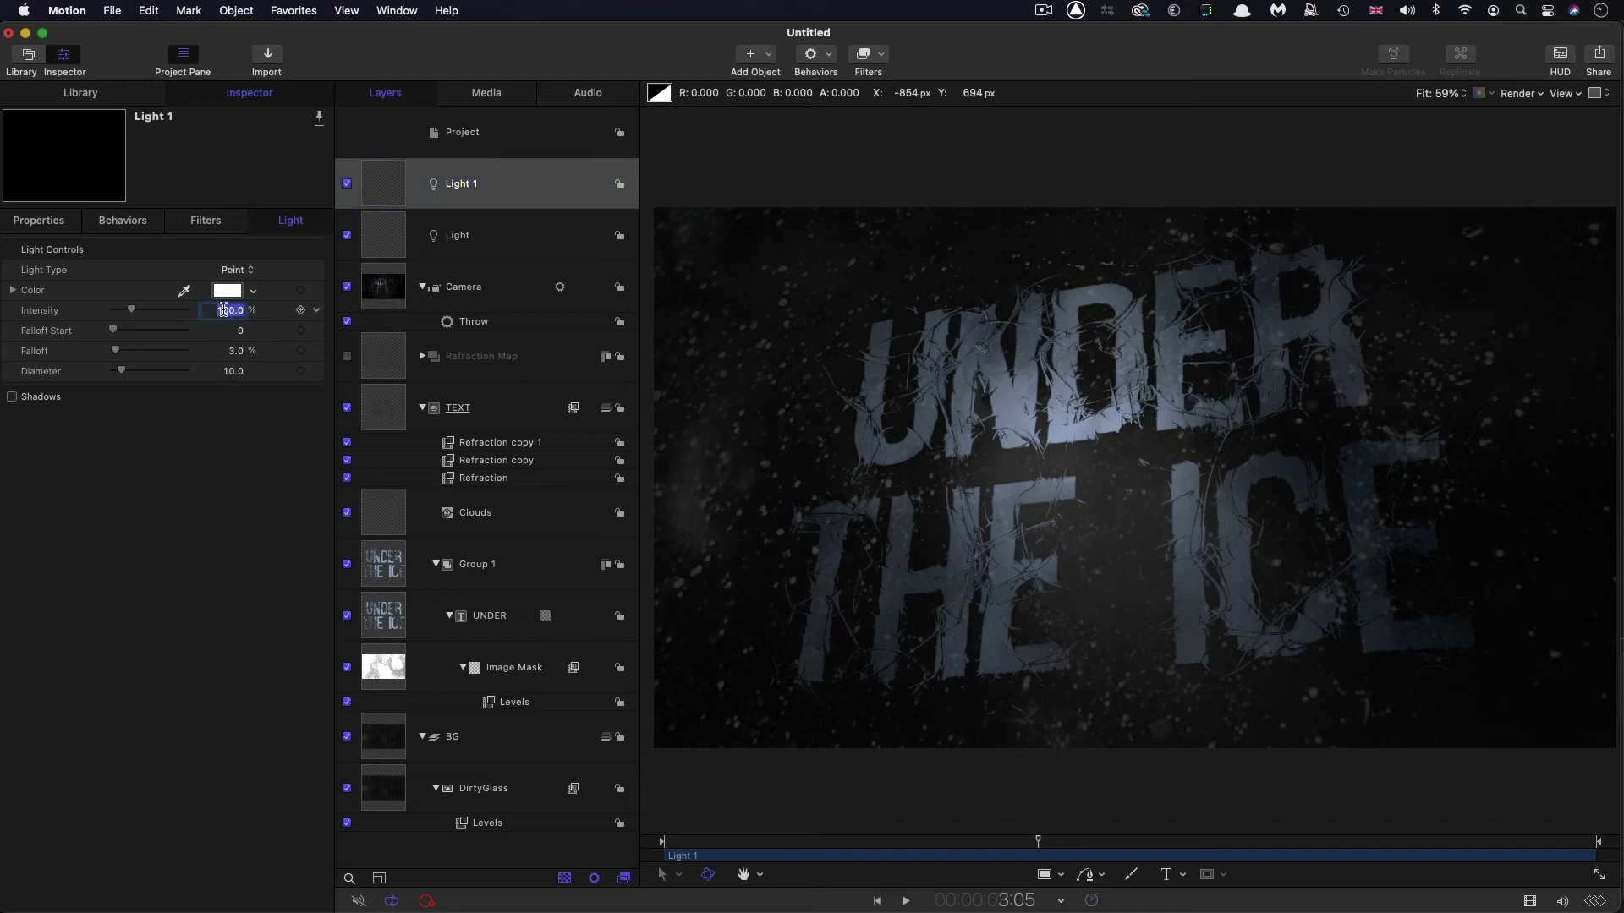
{"action": "type", "text": "200"}
{"action": "key", "text": "Return"}
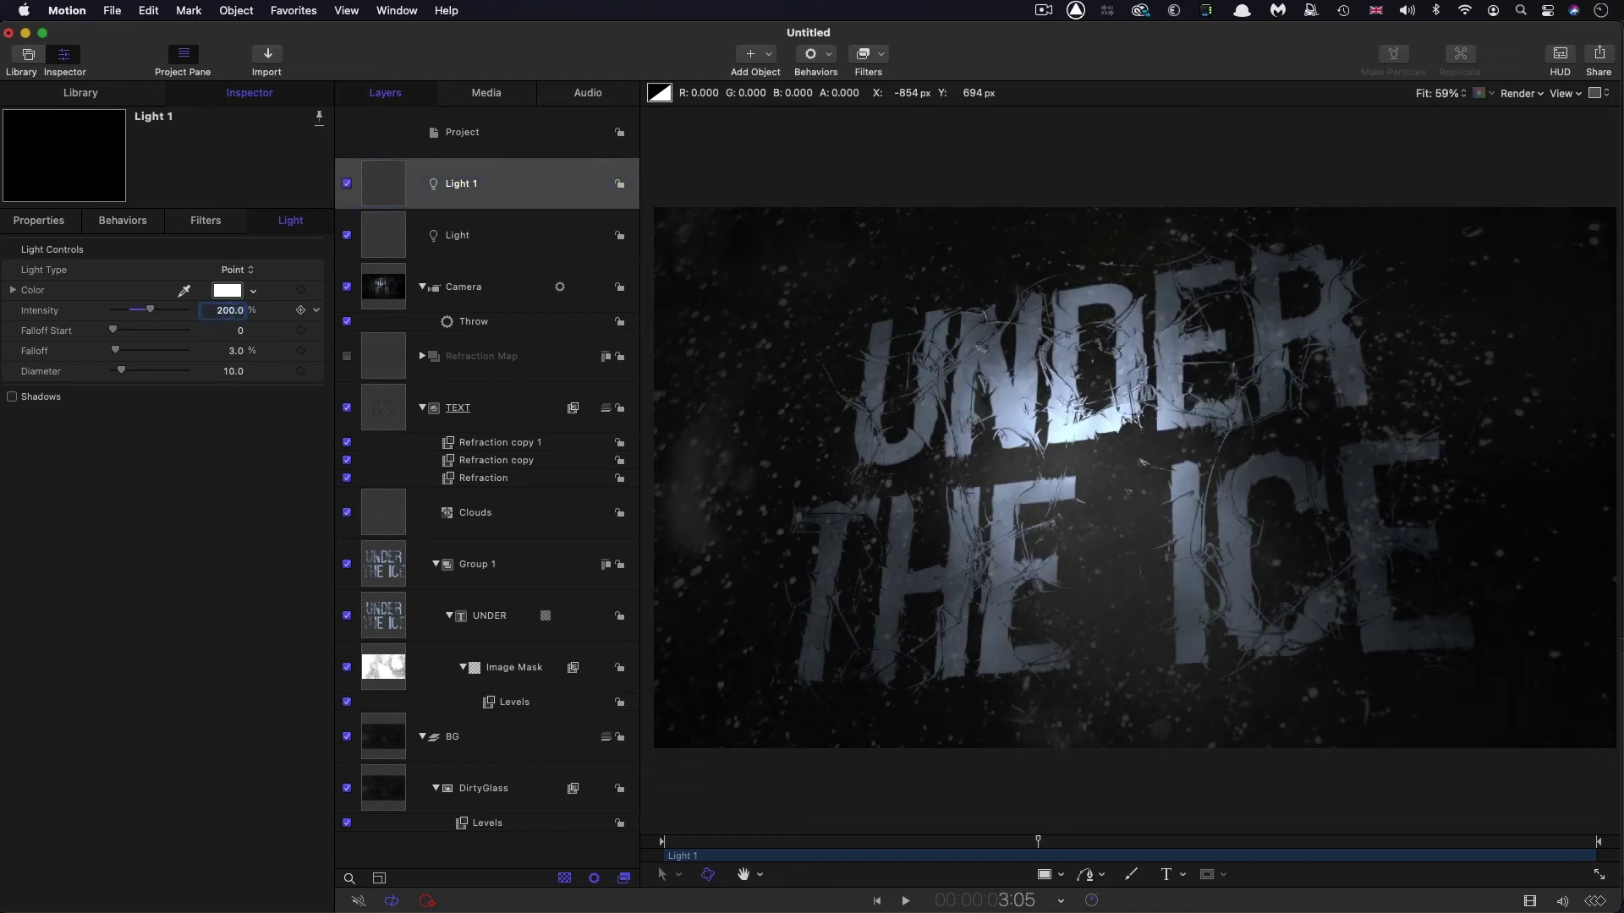
{"action": "key", "text": "Tab"}
{"action": "key", "text": "Tab"}
{"action": "type", "text": "35"}
{"action": "key", "text": "Return"}
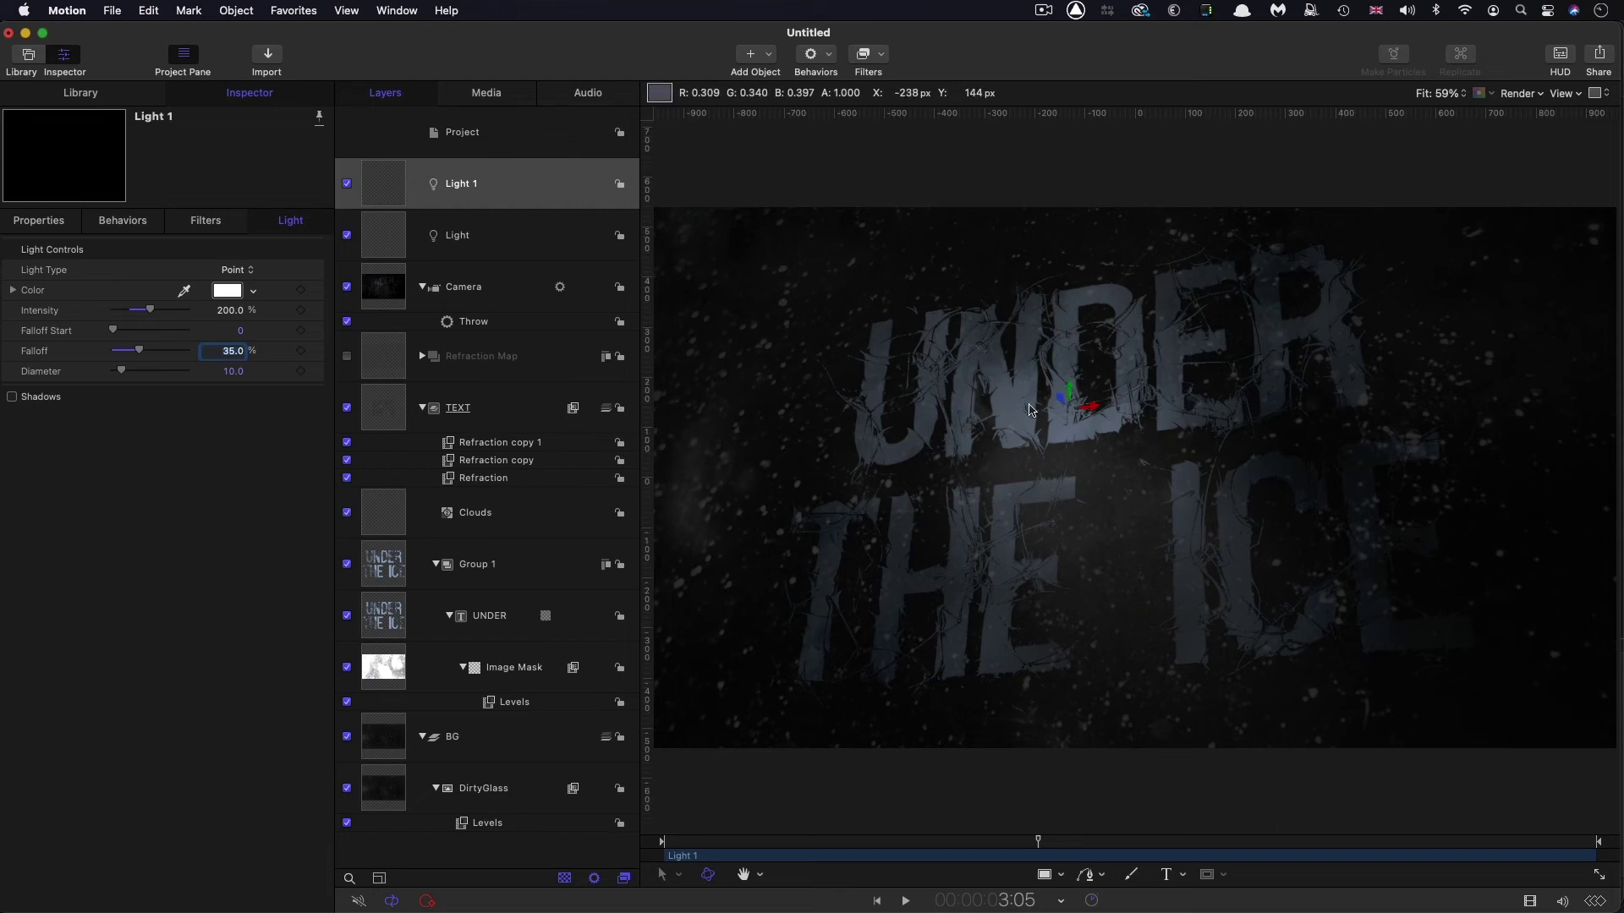
{"action": "left_click_drag", "start_coordinate": [1090, 408], "coordinate": [847, 612]}
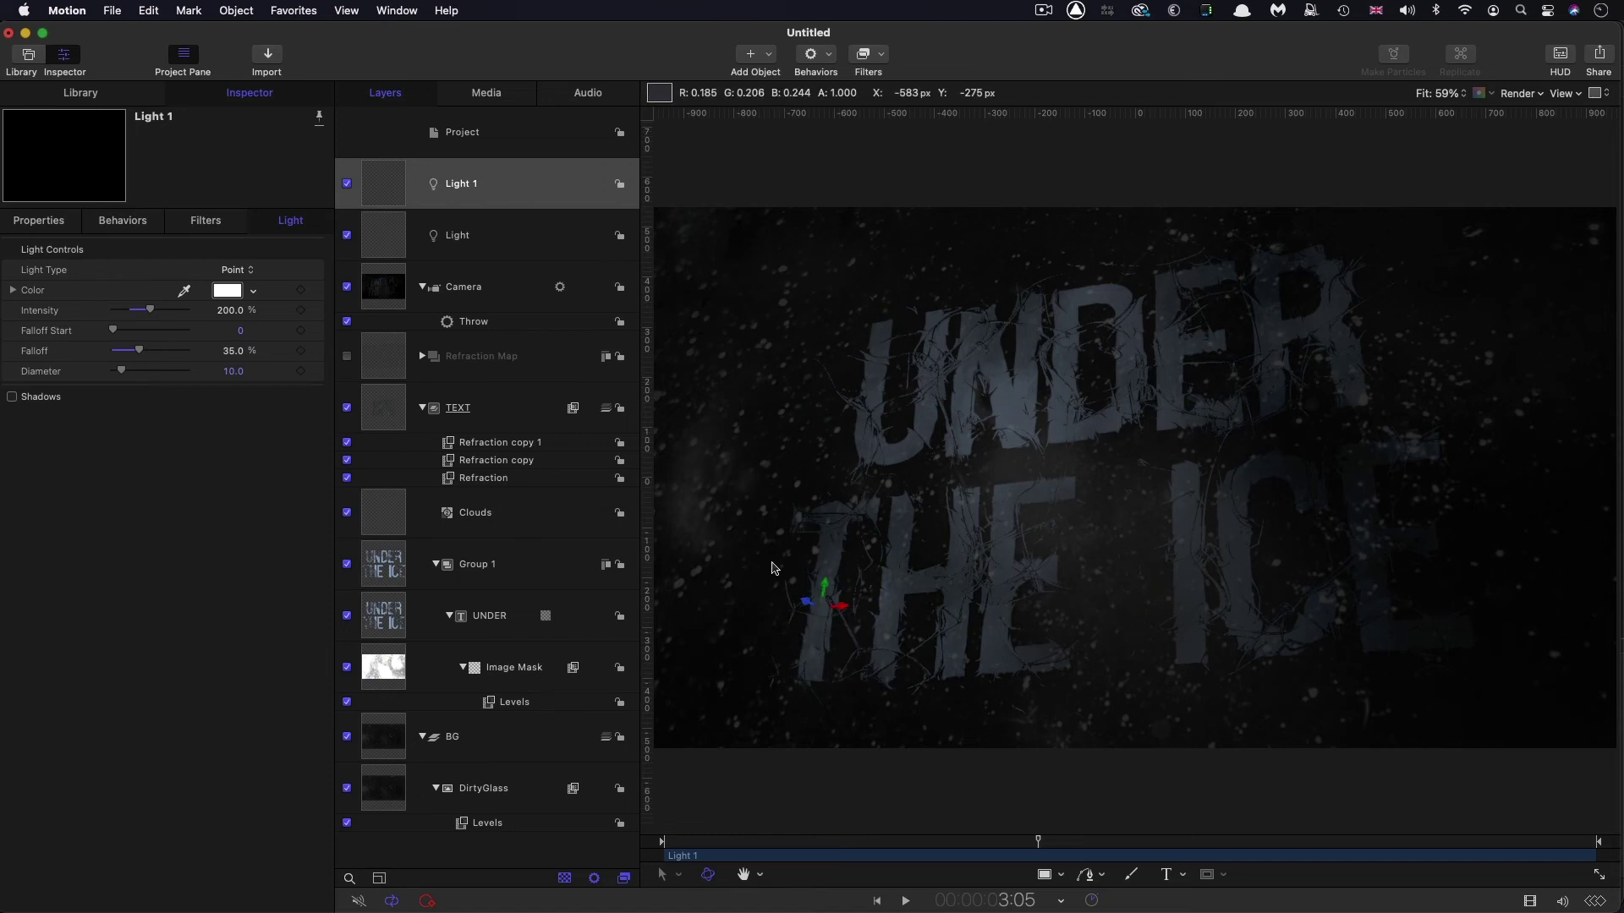
Add a Wriggle to the light's Intensity: Add and Subtract, amount 50, noisiness 0.
{"action": "left_click", "coordinate": [314, 310]}
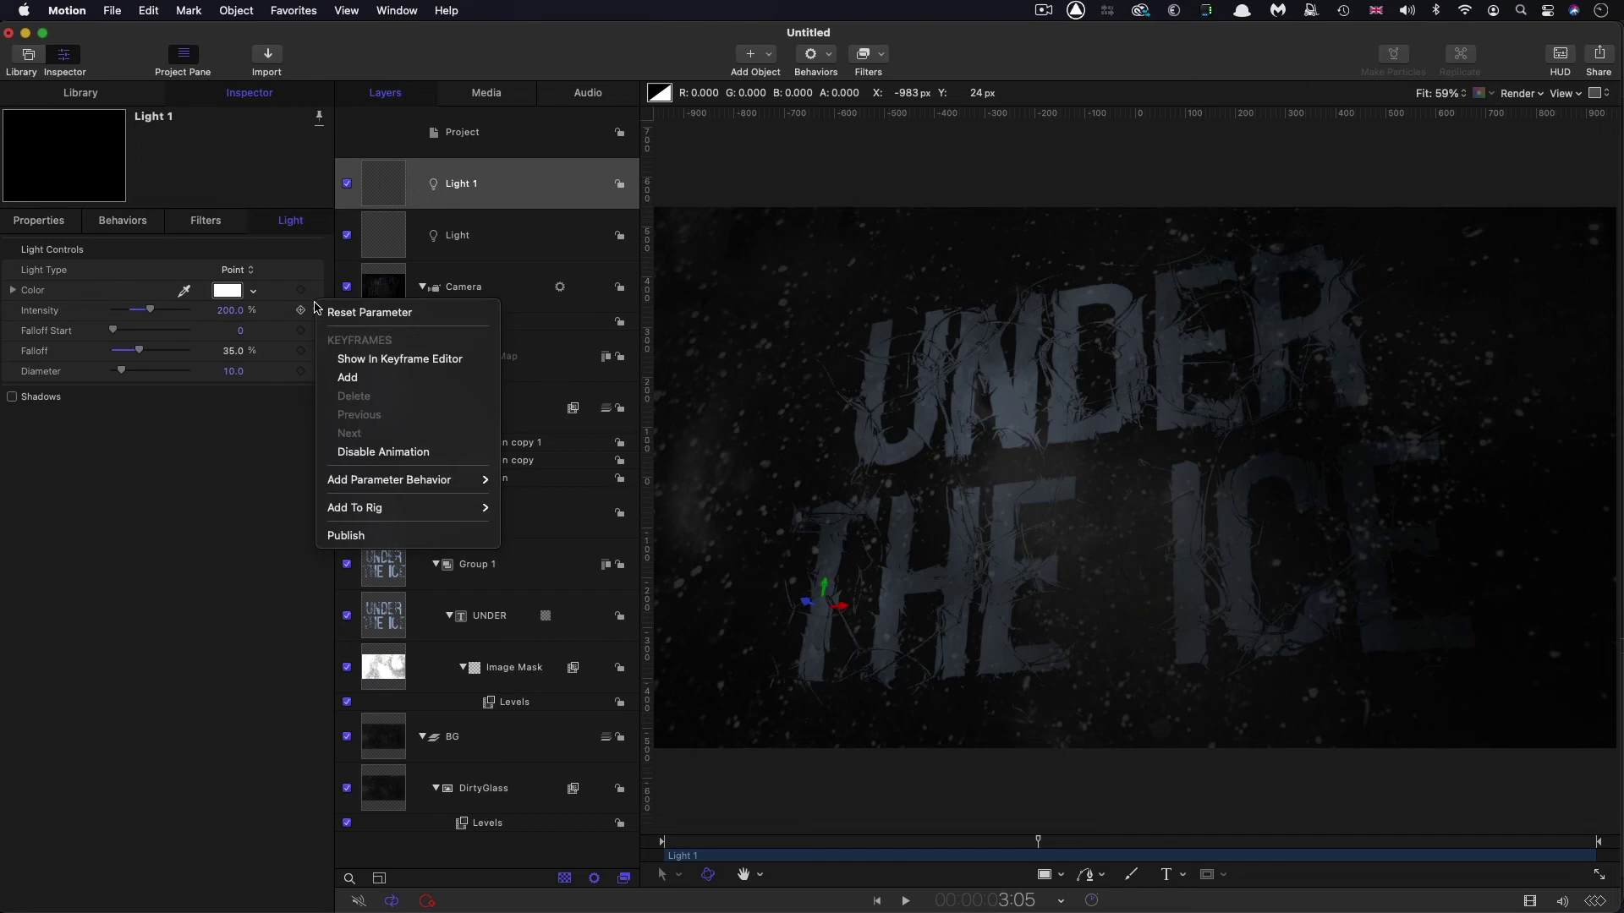
{"action": "mouse_move", "coordinate": [376, 480]}
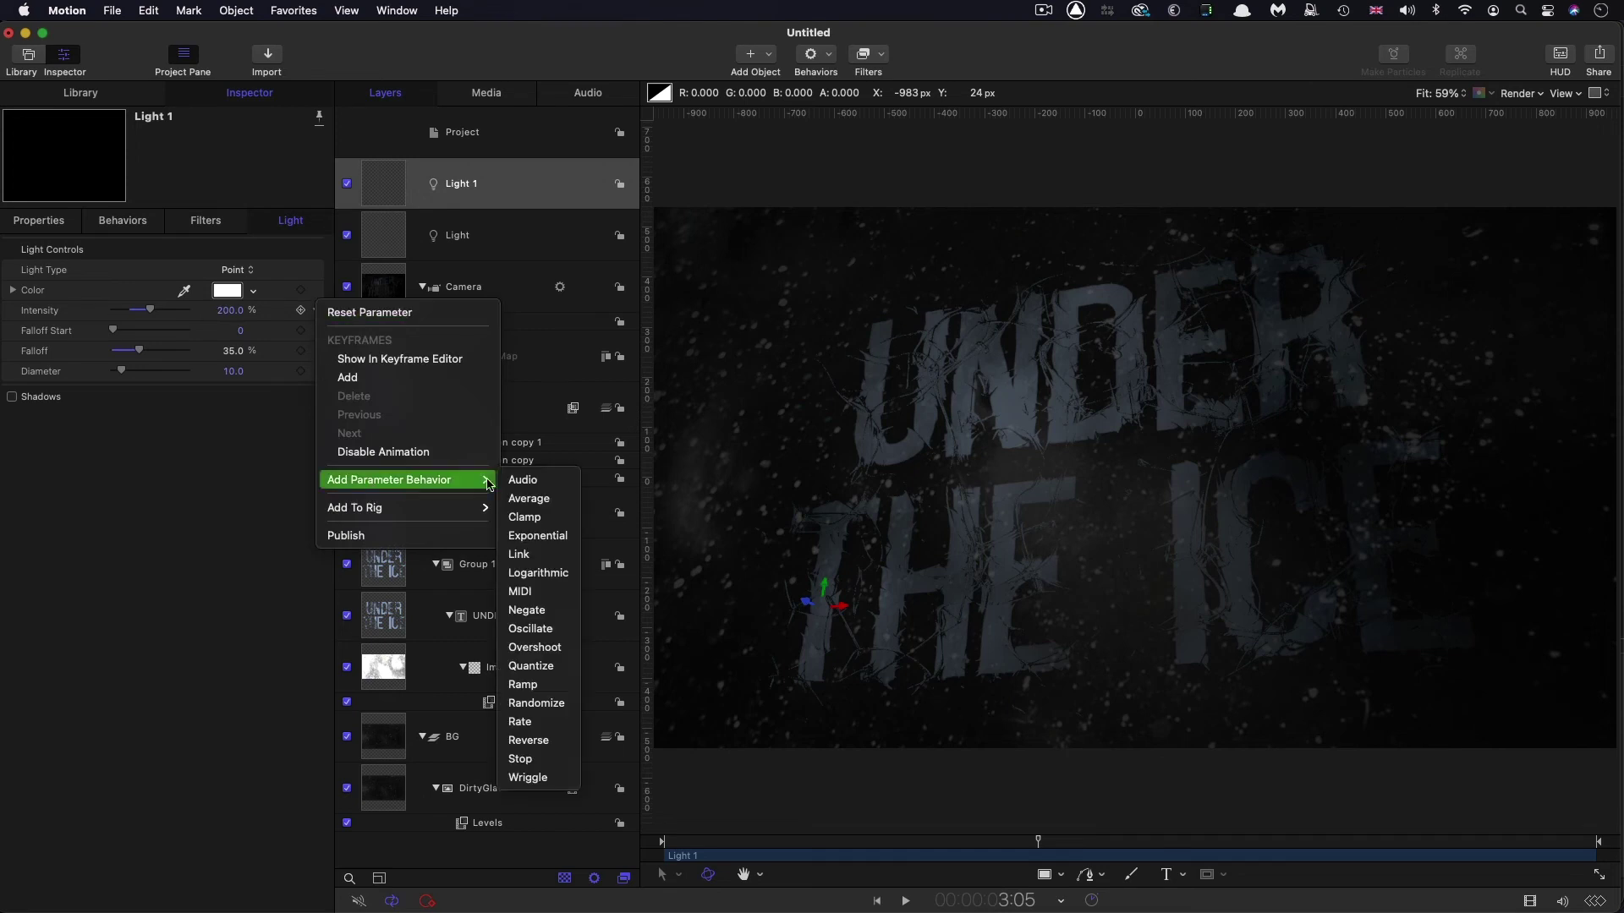
{"action": "left_click", "coordinate": [541, 774]}
{"action": "left_click", "coordinate": [238, 290]}
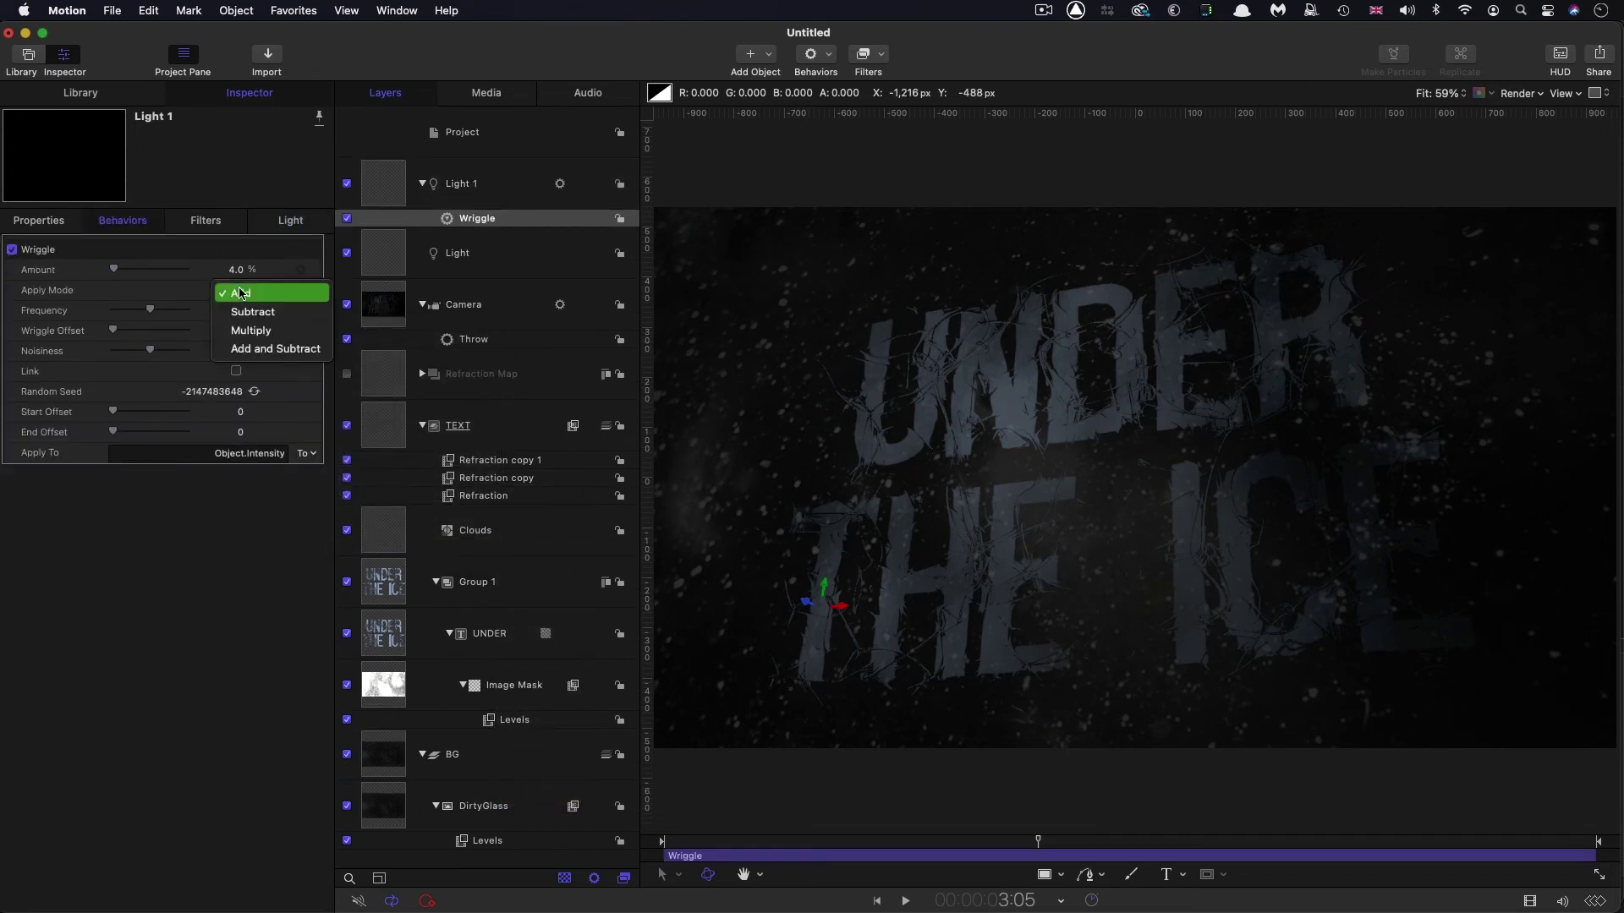
{"action": "left_click", "coordinate": [243, 348]}
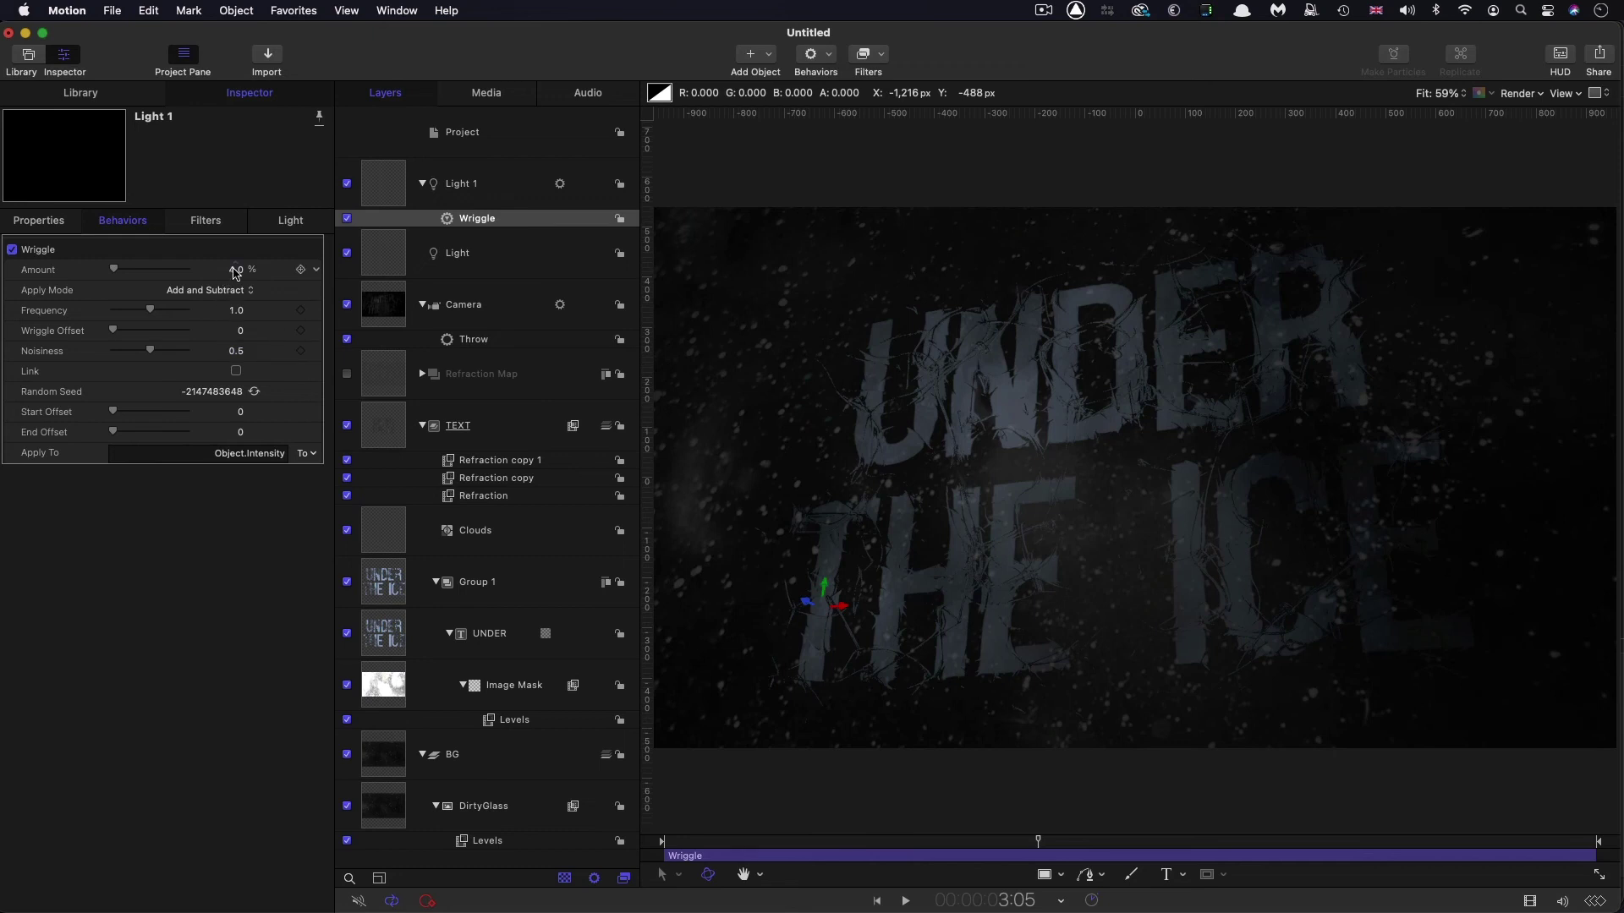
{"action": "left_click", "coordinate": [235, 270]}
{"action": "type", "text": "50"}
{"action": "key", "text": "Return"}
{"action": "left_click_drag", "start_coordinate": [153, 352], "coordinate": [15, 356]}
Preview the flickering light, then select the Light 1 layer.
{"action": "key", "text": "space"}
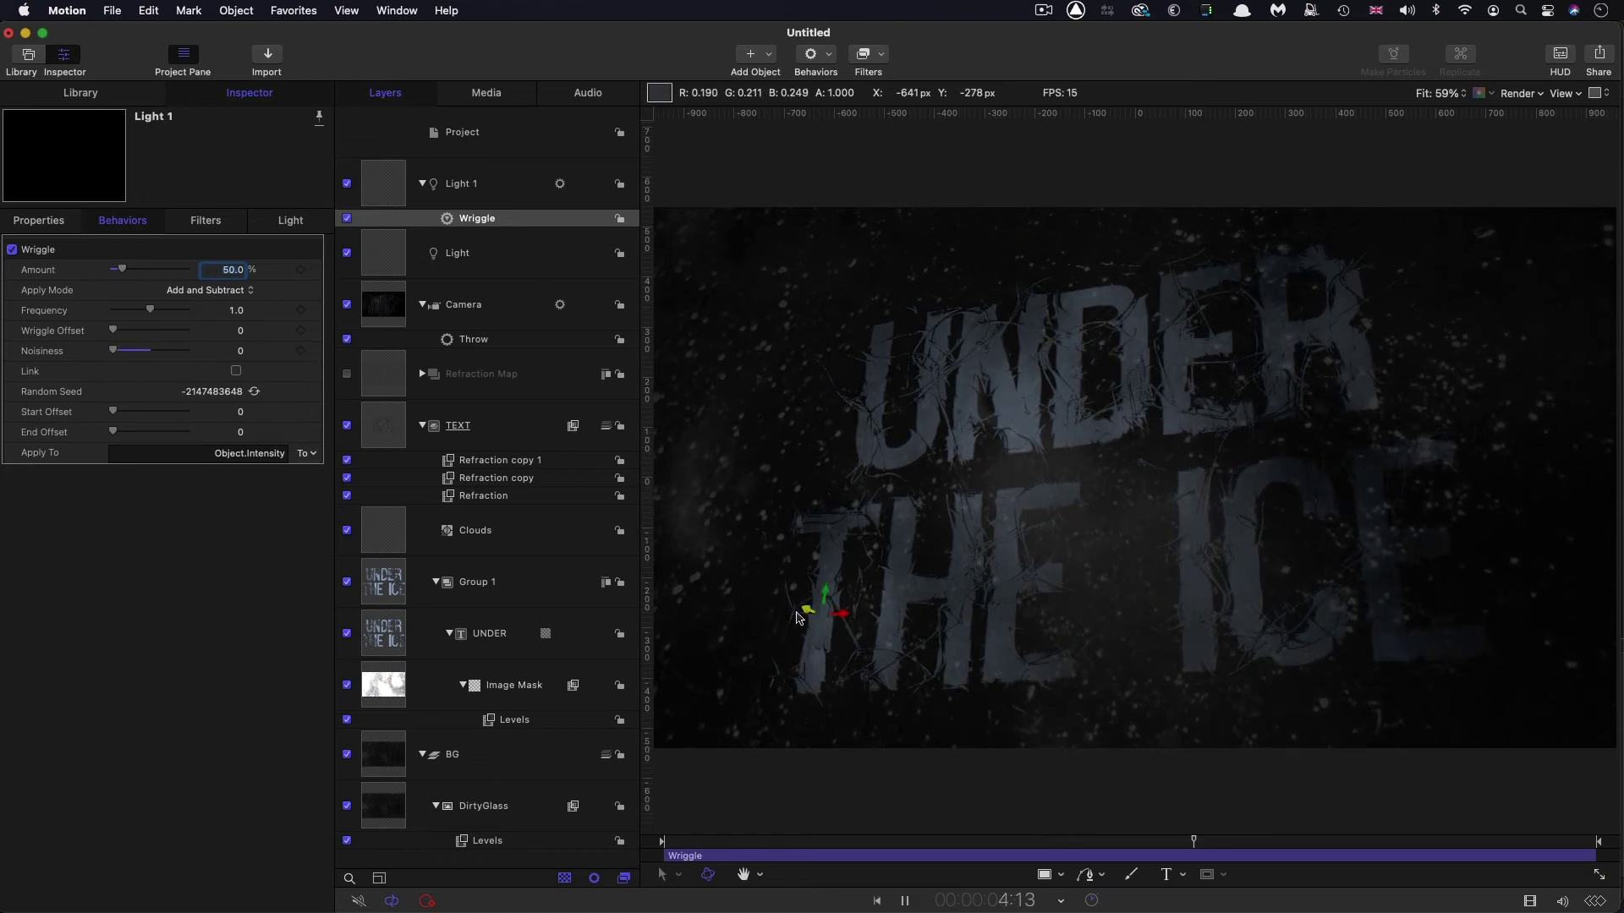
{"action": "key", "text": "space"}
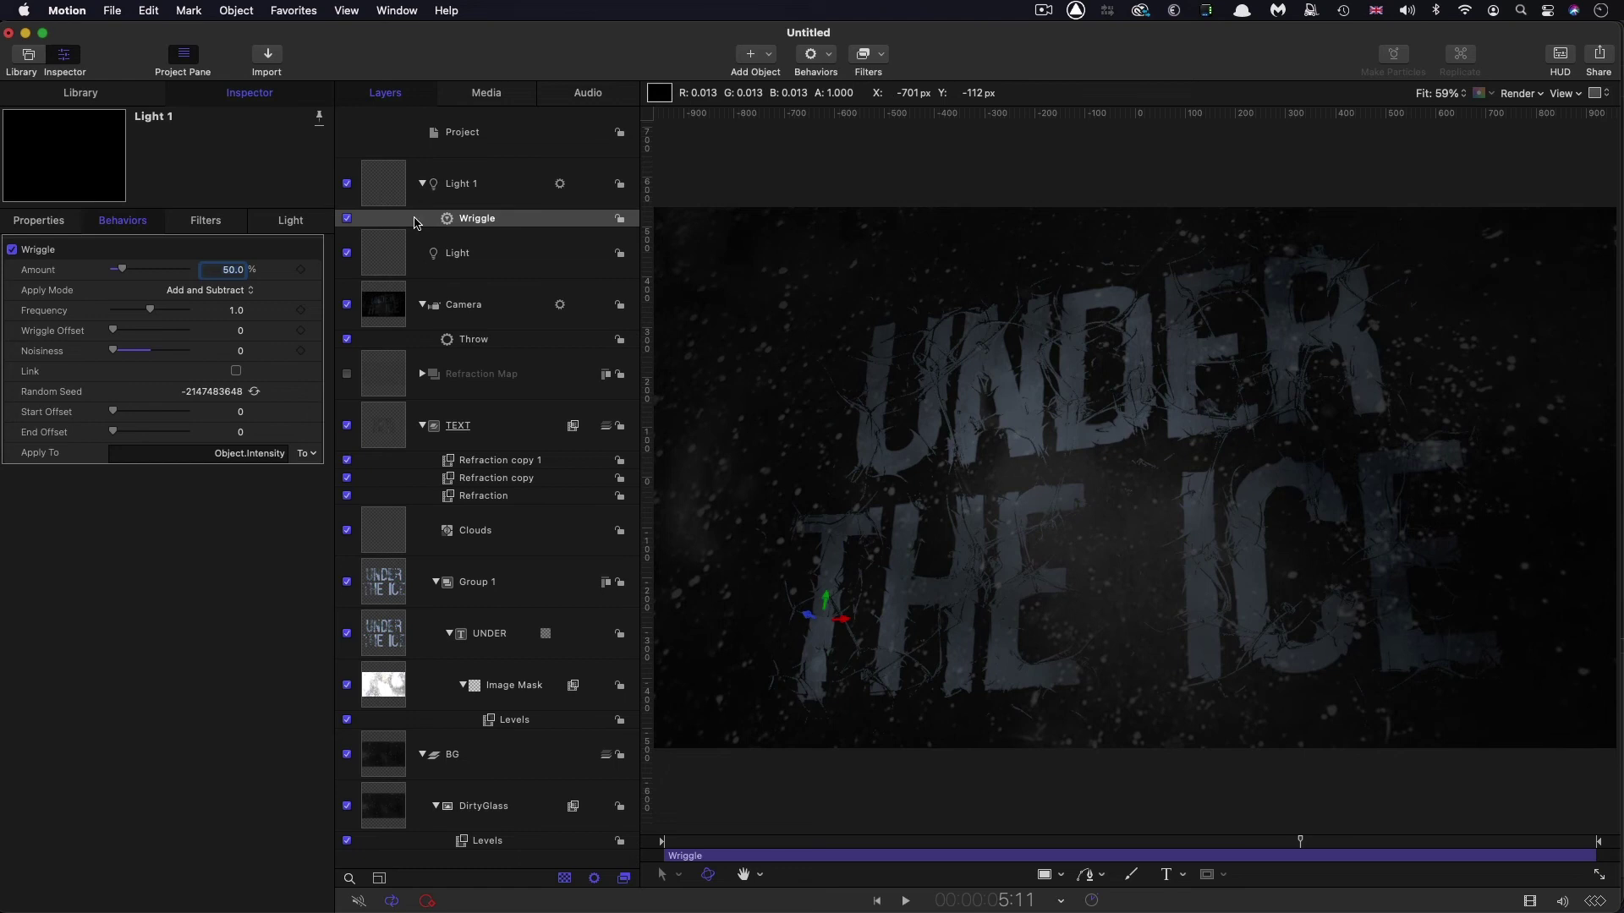
{"action": "left_click", "coordinate": [383, 186]}
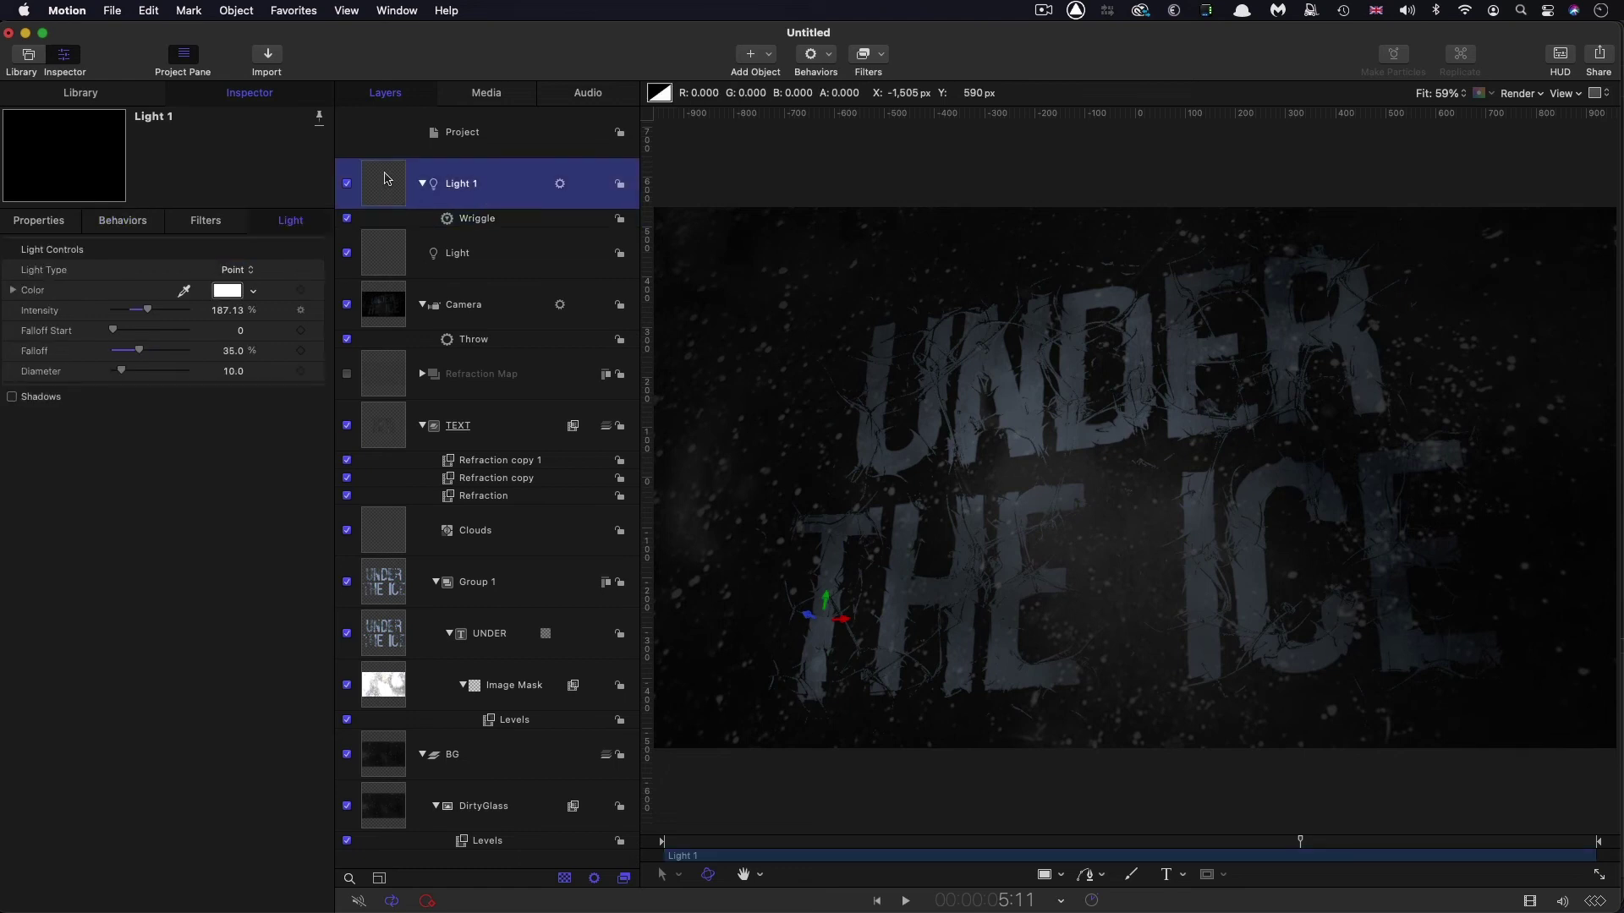
{"action": "right_click", "coordinate": [385, 178]}
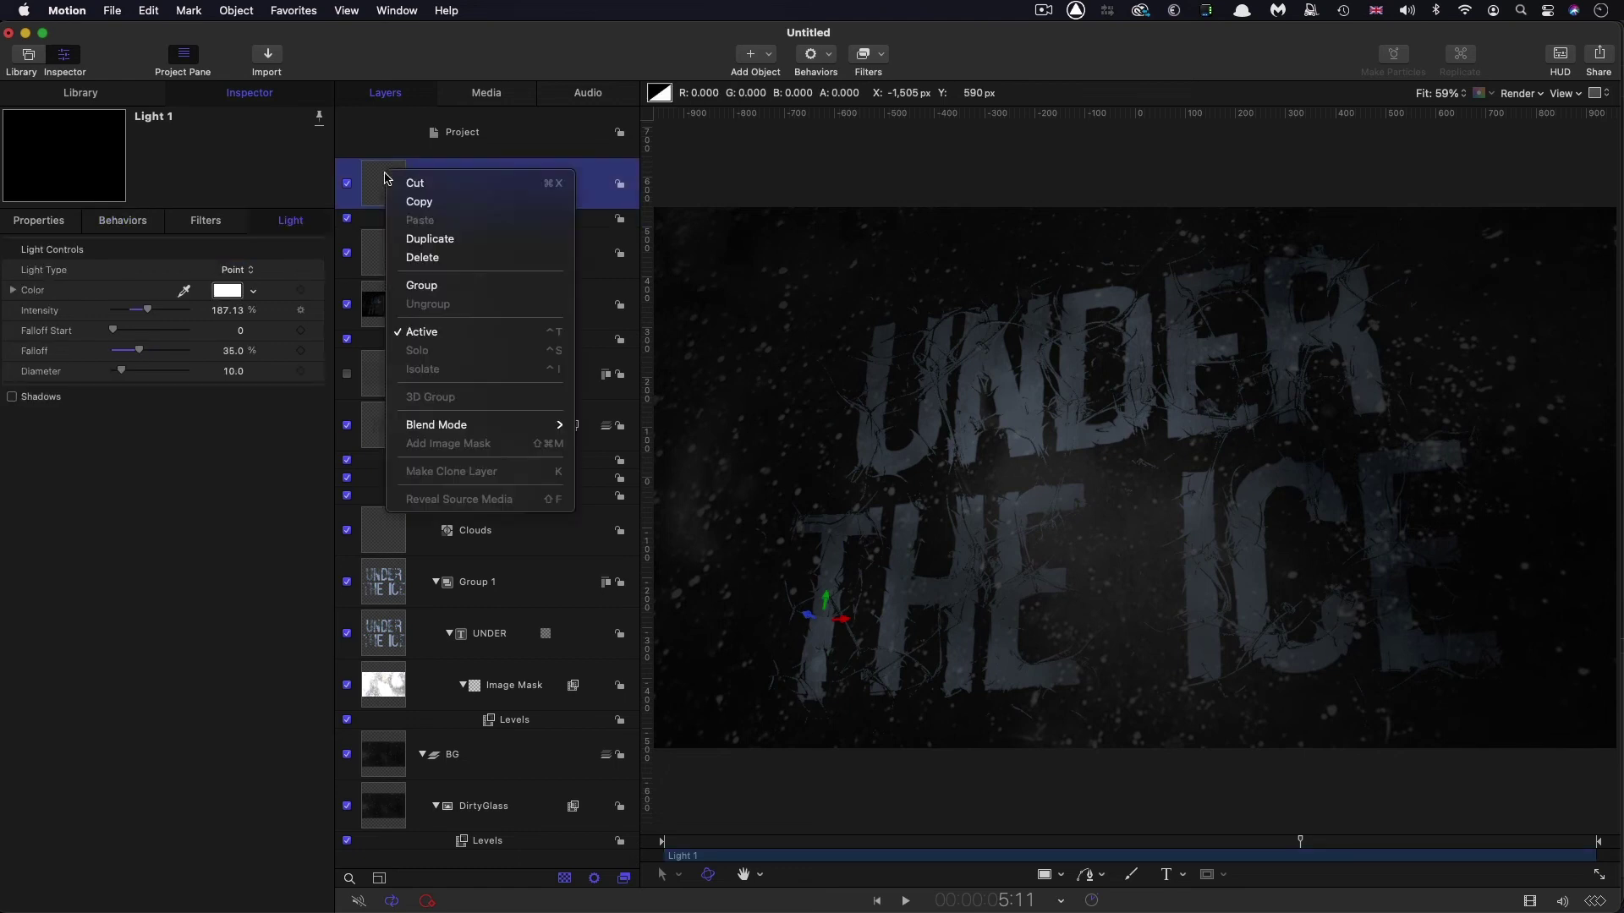
Duplicate Light 1, move the copy higher over the title, and regenerate its Wriggle random seed.
{"action": "left_click", "coordinate": [439, 238]}
{"action": "left_click_drag", "start_coordinate": [828, 620], "coordinate": [1089, 417]}
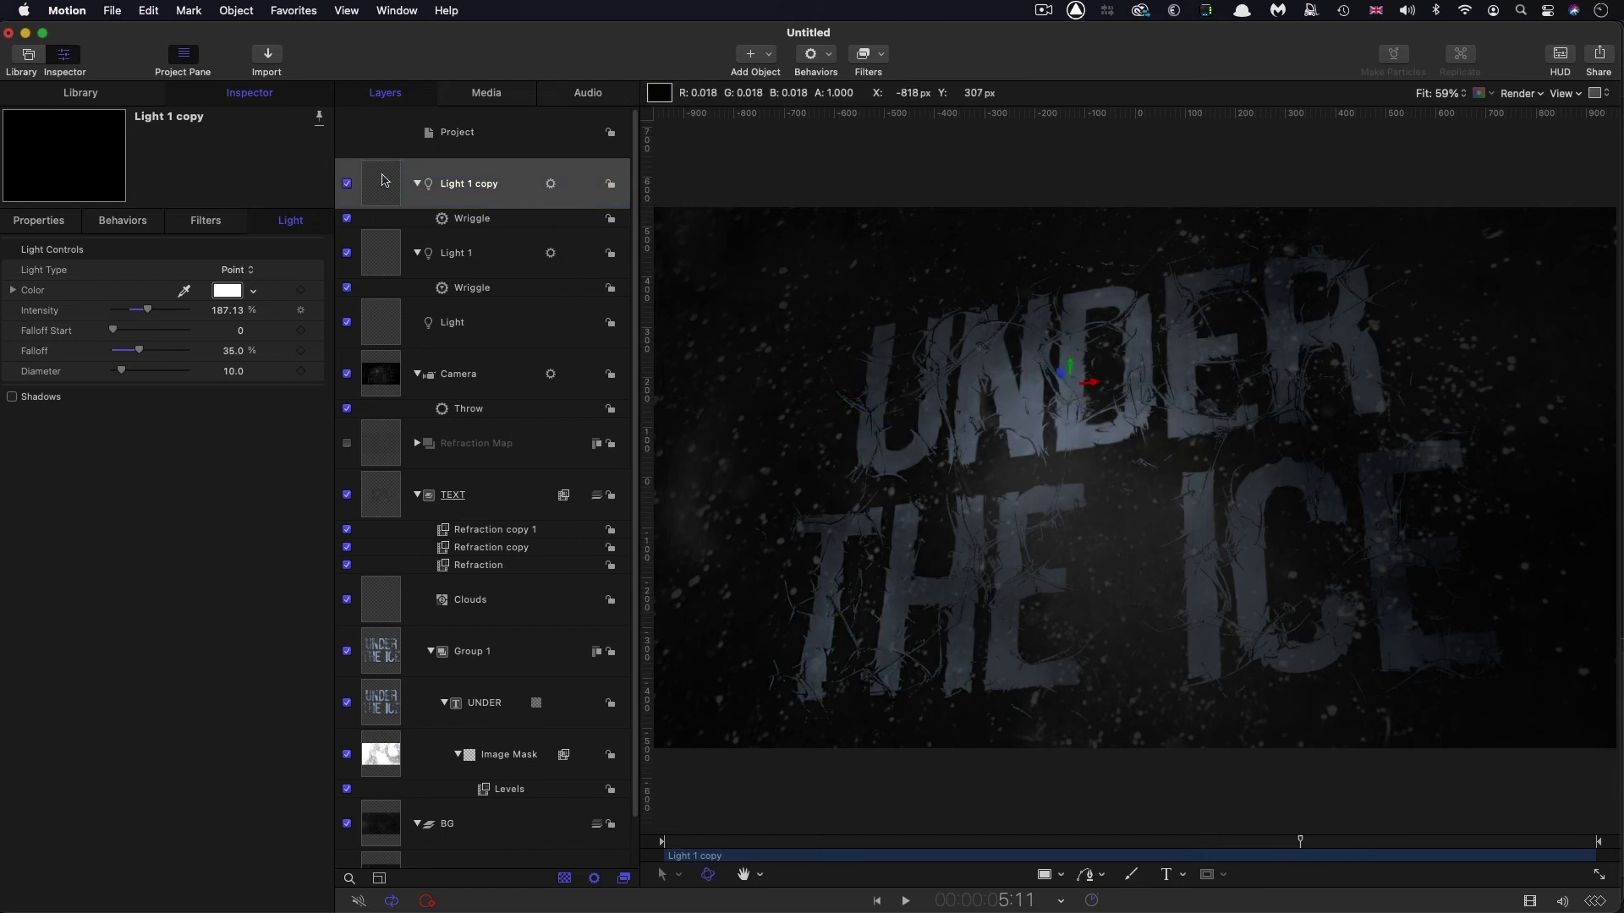
{"action": "left_click", "coordinate": [117, 220]}
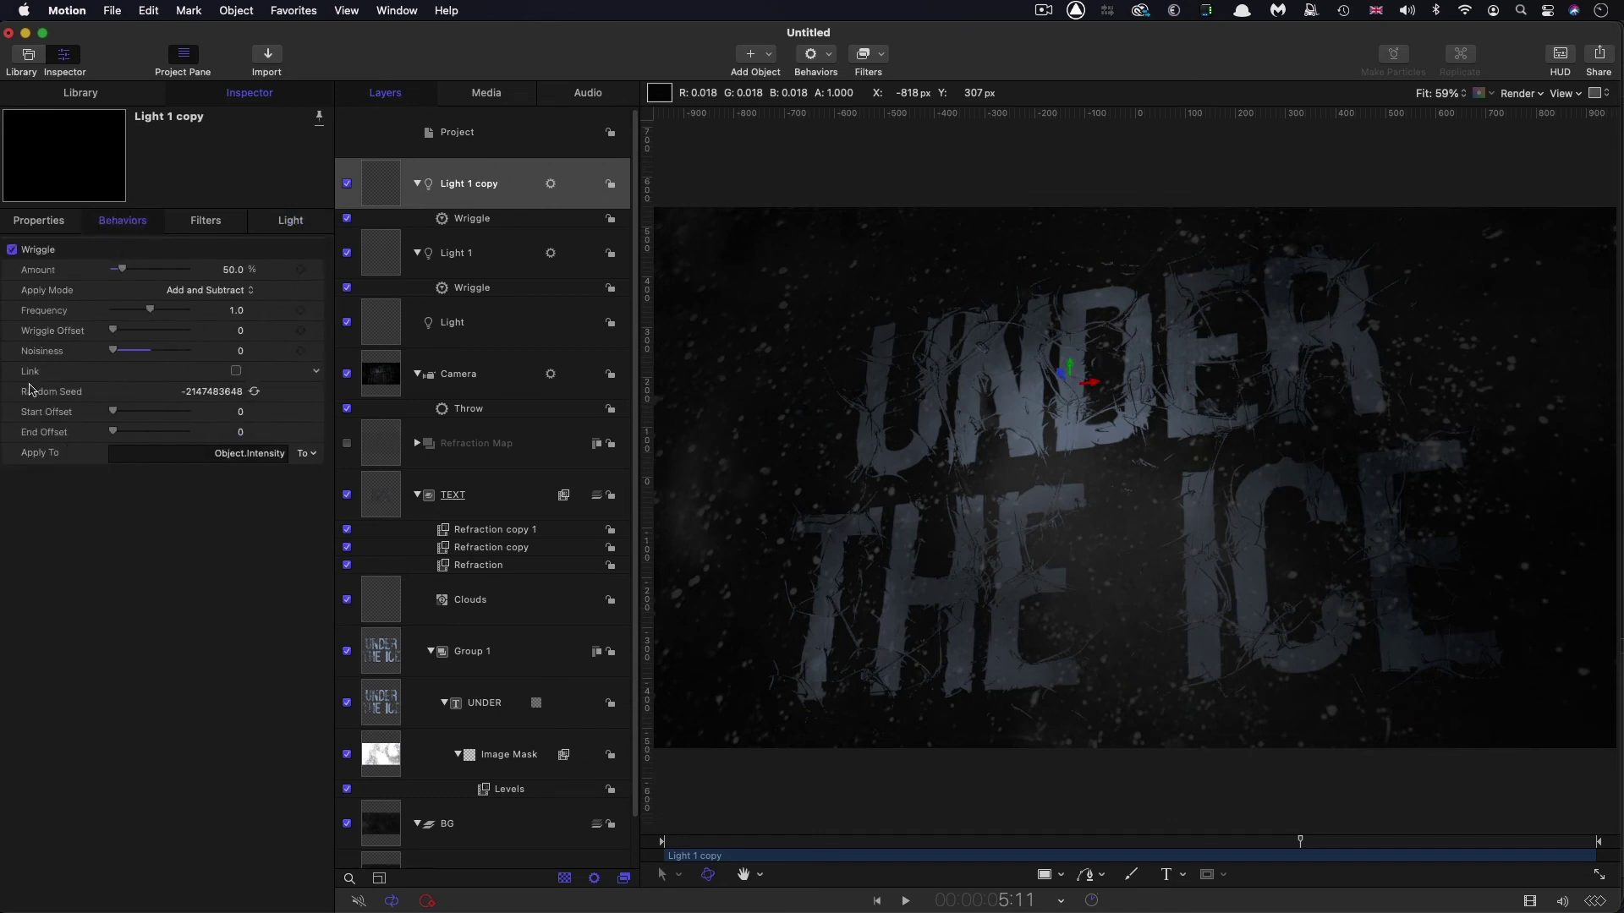
{"action": "left_click", "coordinate": [255, 393]}
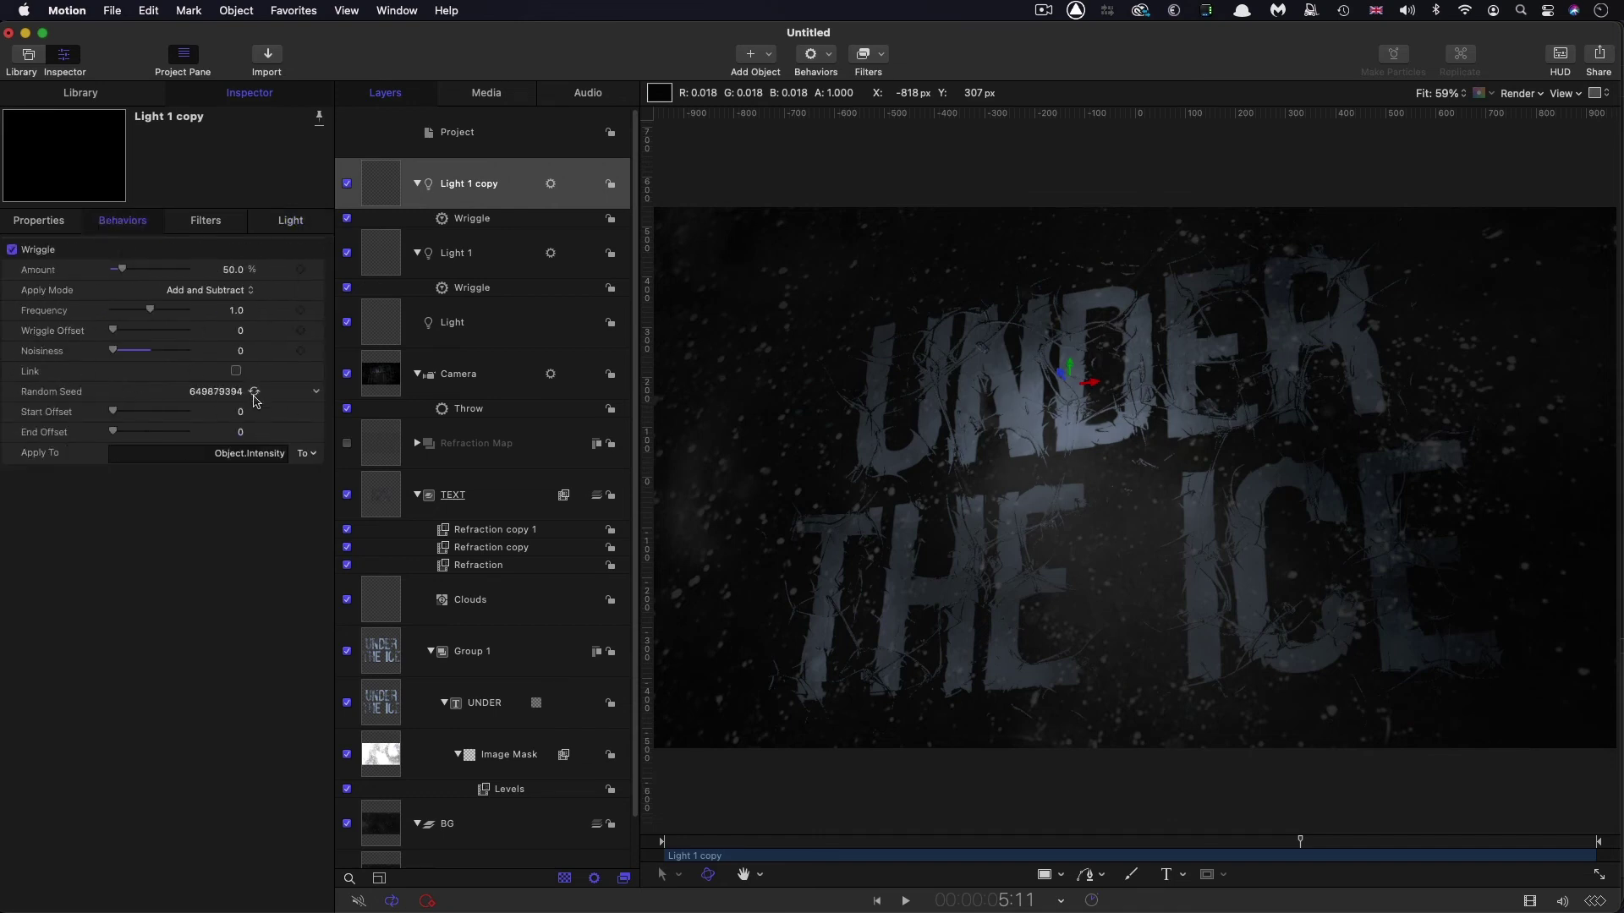
Duplicate the copied light again, move it right toward ICE, and preview from the start.
{"action": "right_click", "coordinate": [384, 178]}
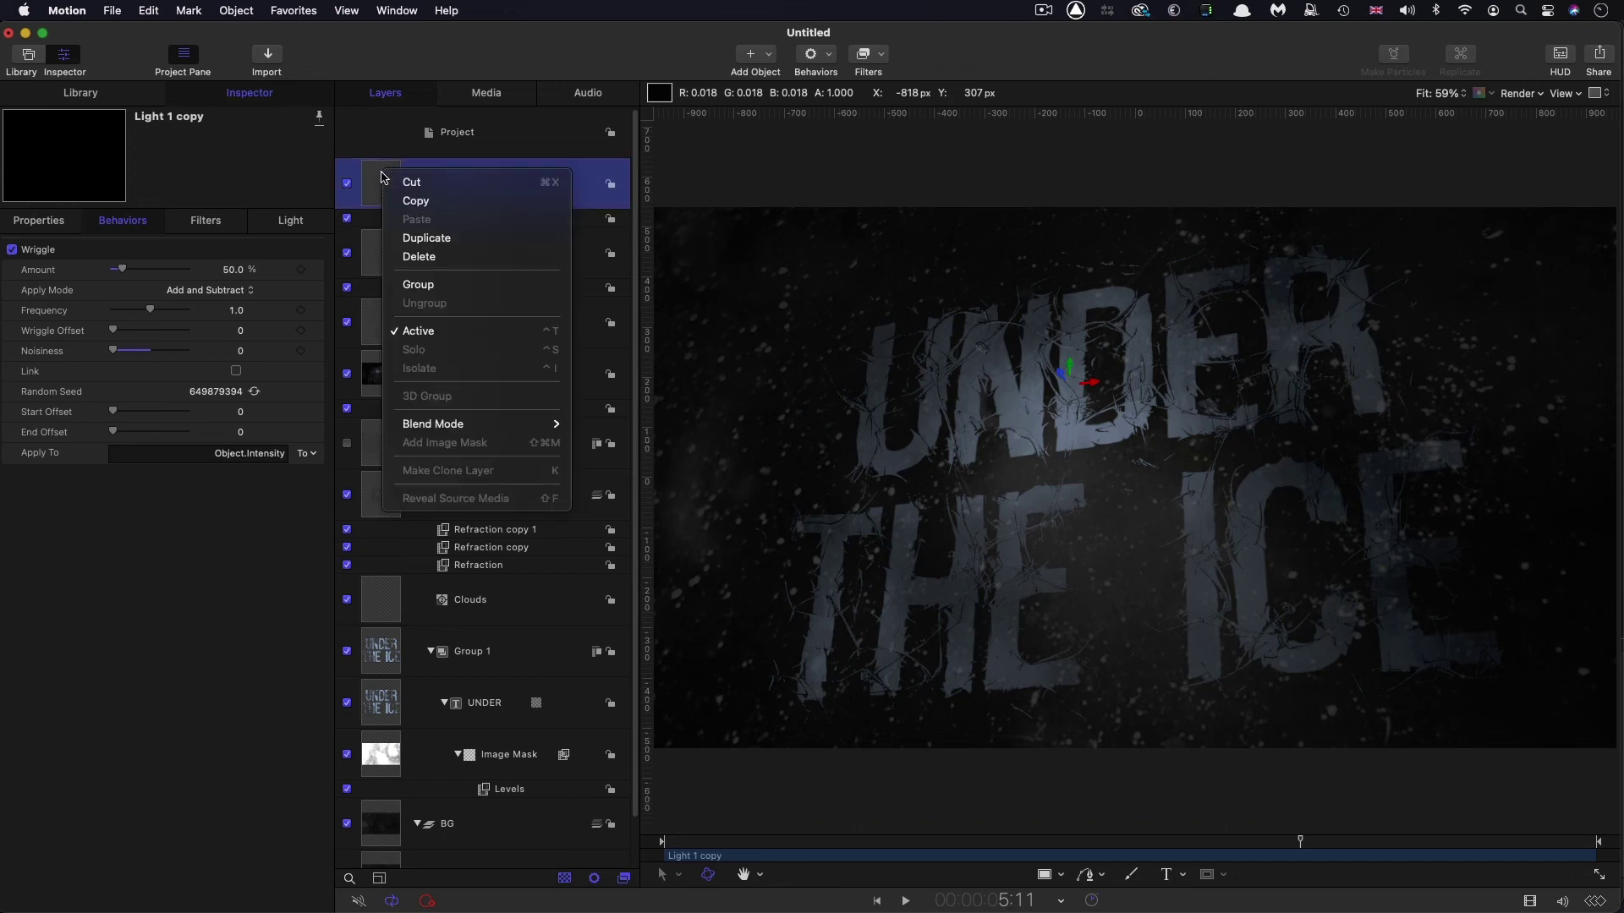
{"action": "left_click", "coordinate": [439, 239]}
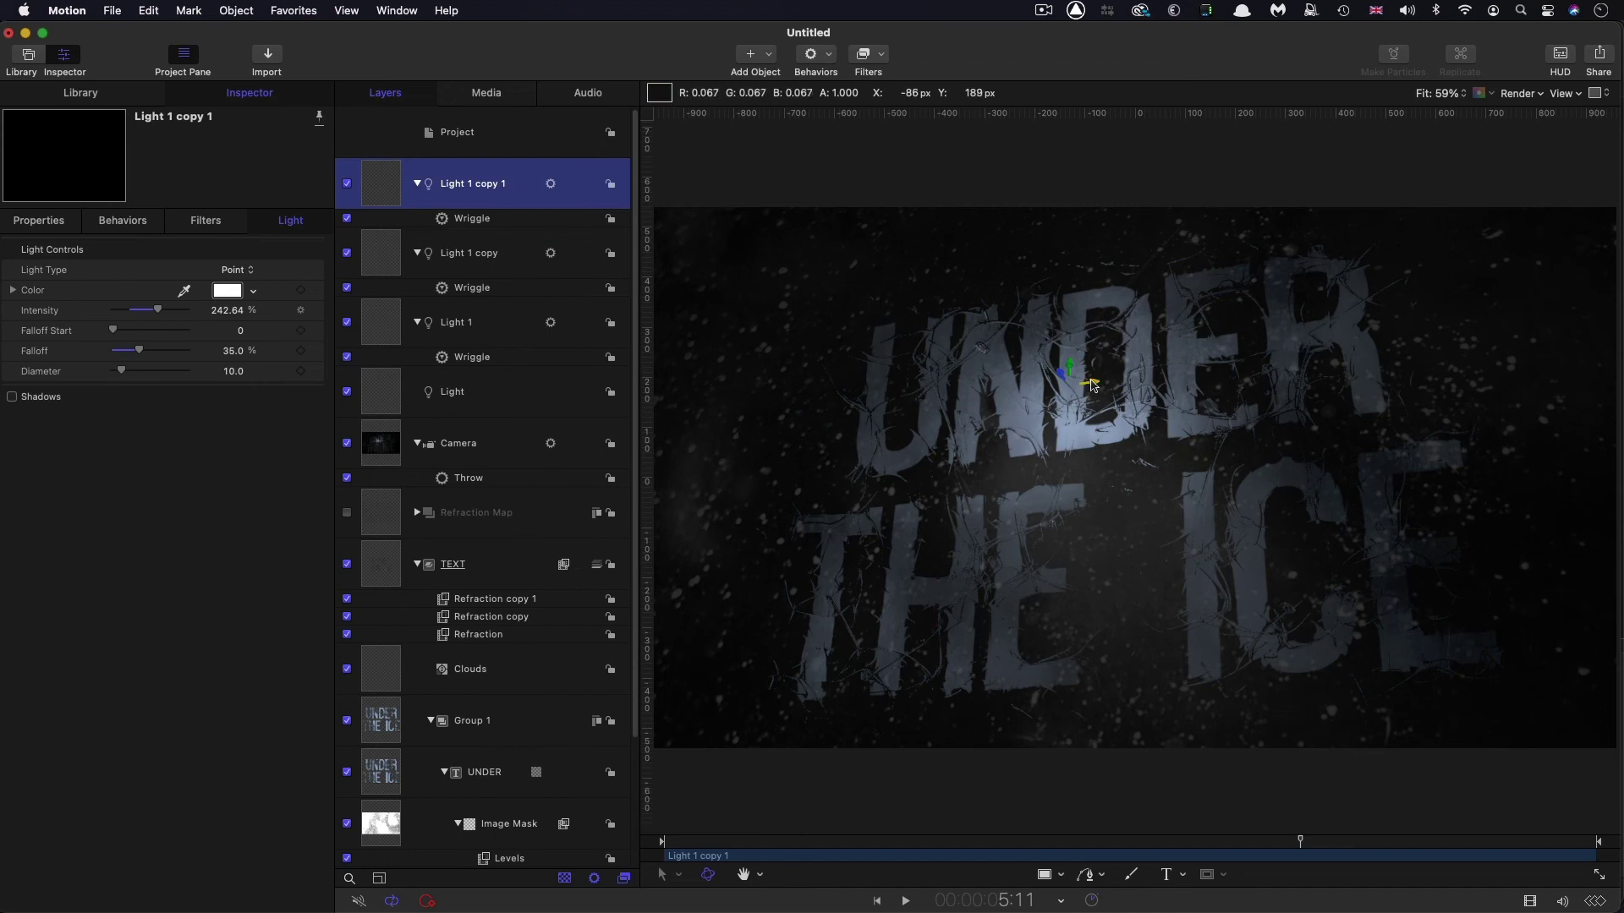
{"action": "left_click_drag", "start_coordinate": [1091, 383], "coordinate": [1371, 551]}
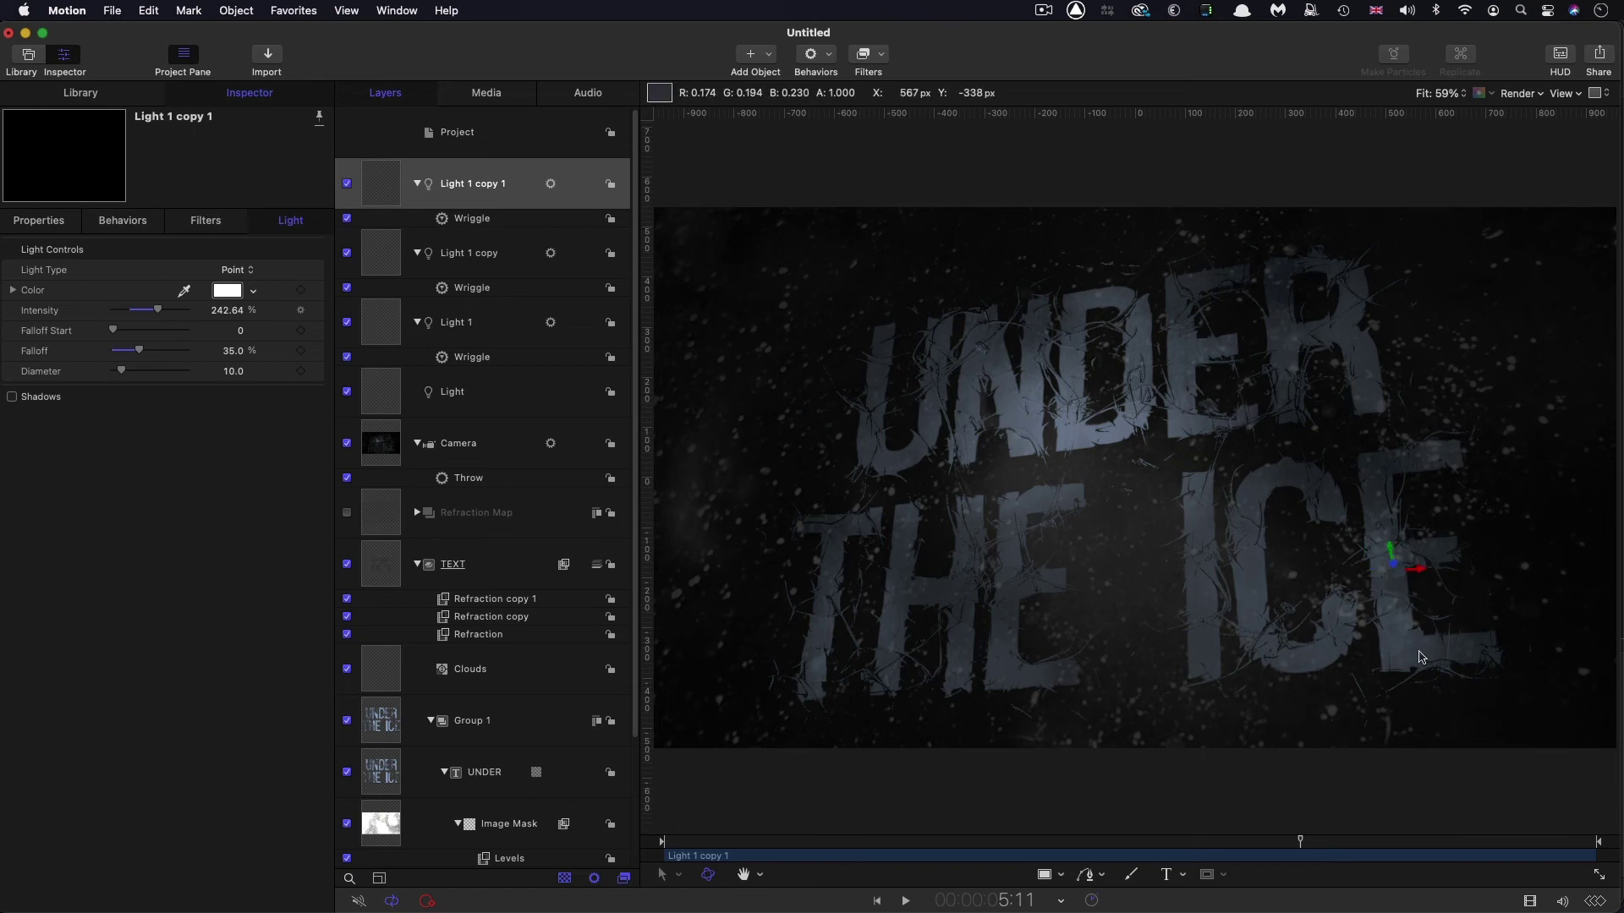
{"action": "key", "text": "Home"}
{"action": "key", "text": "space"}
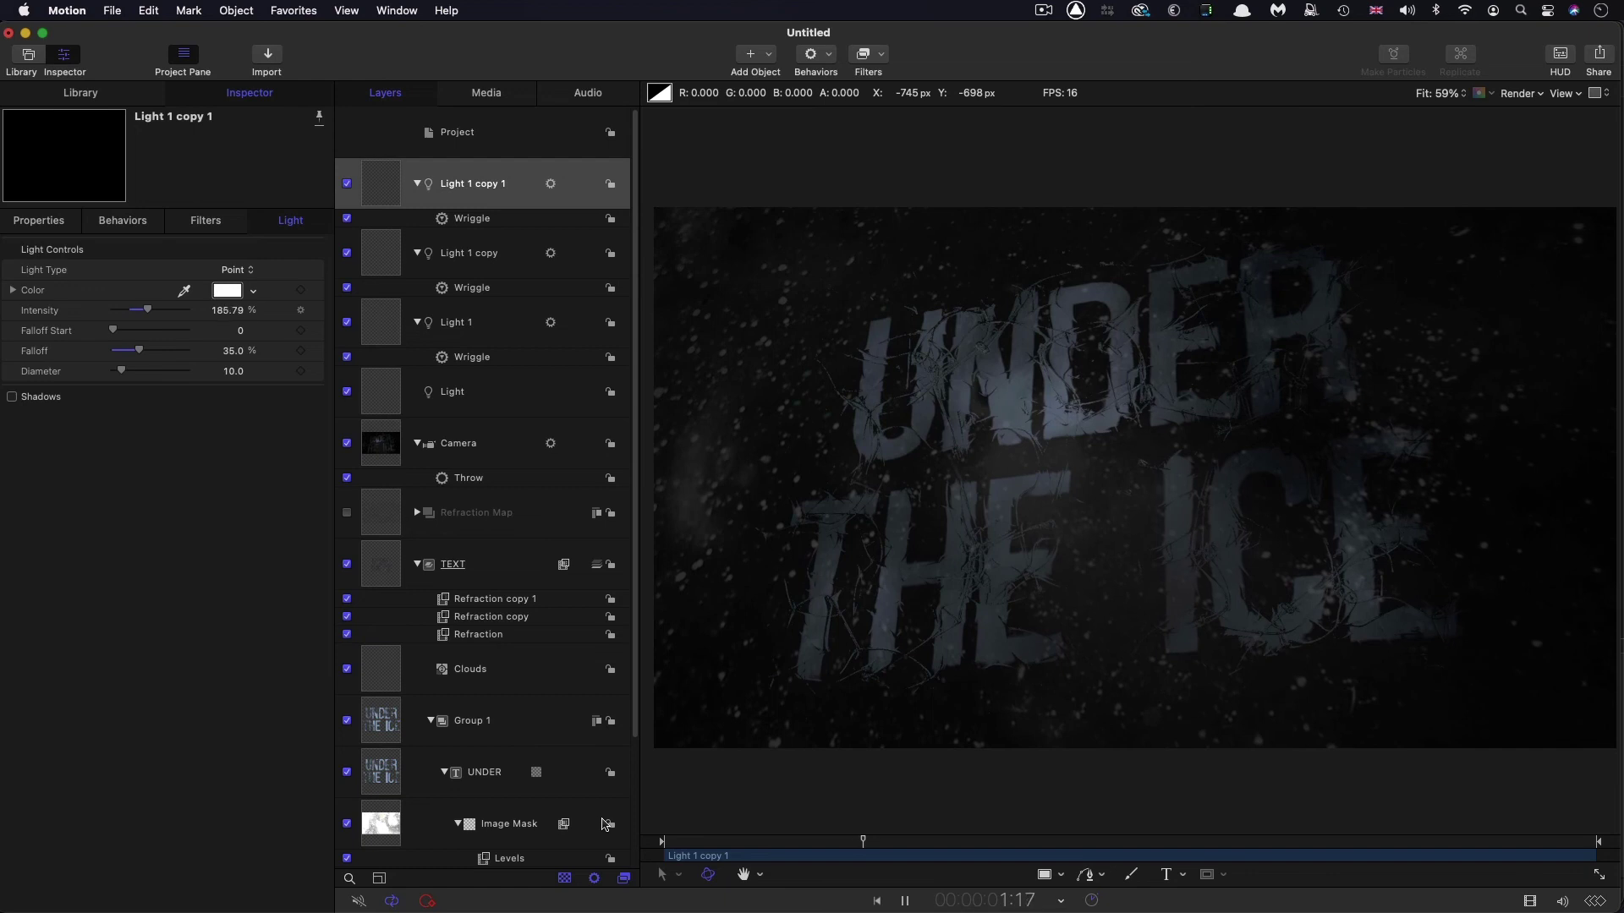
{"action": "key", "text": "space"}
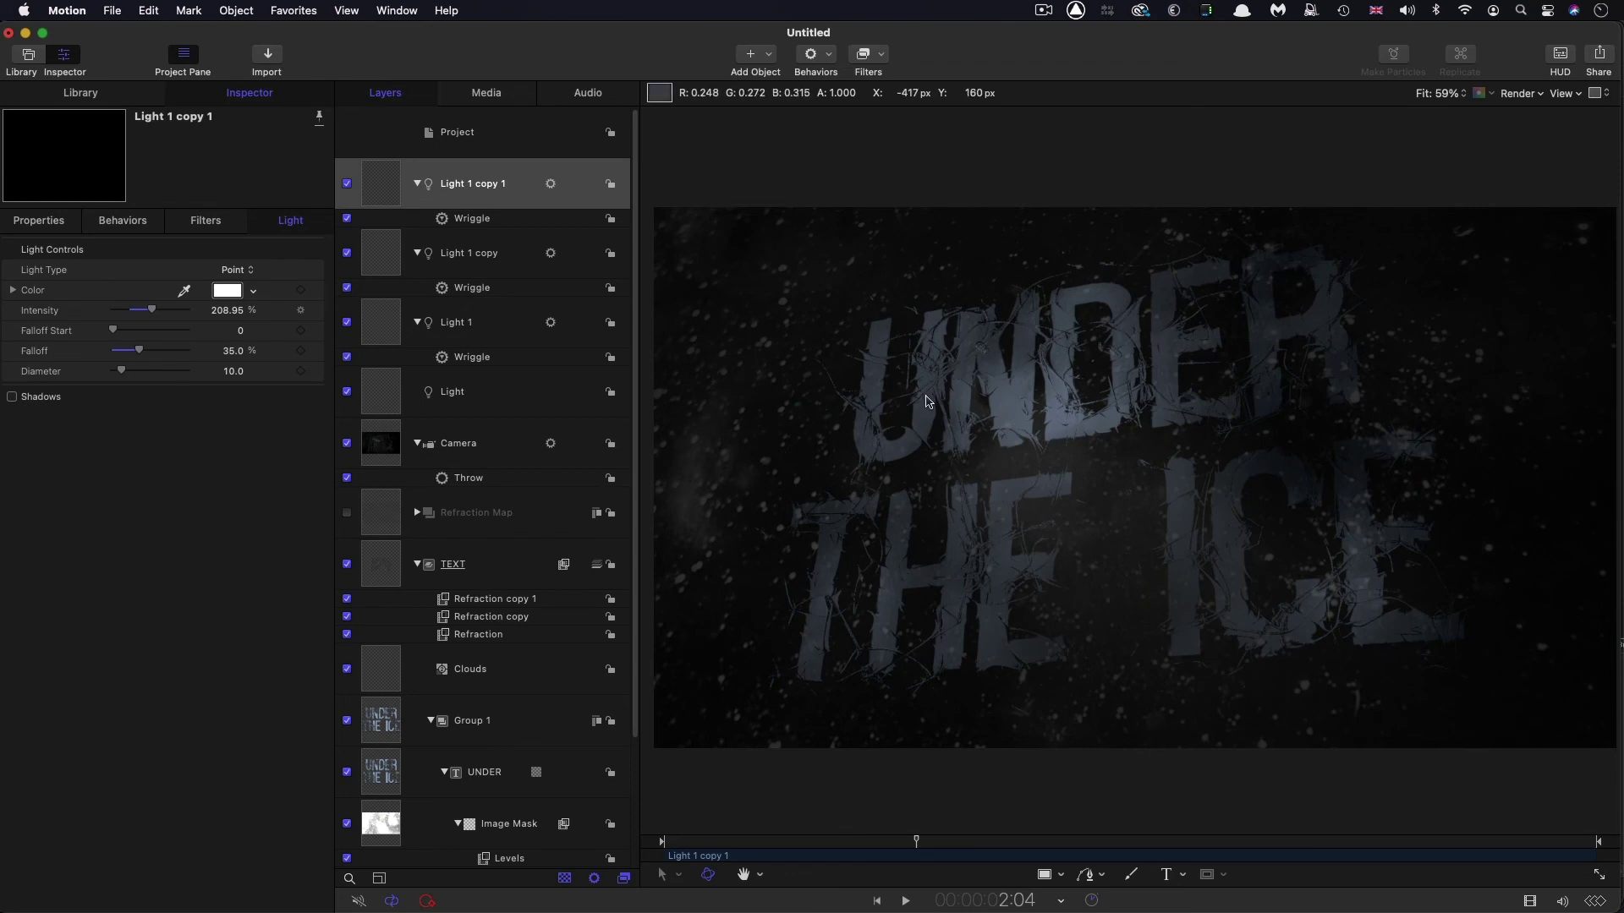
Collapse the TEXT, BG and Camera groups, expand Refraction Map, and select the Caustics layer.
{"action": "left_click", "coordinate": [418, 565]}
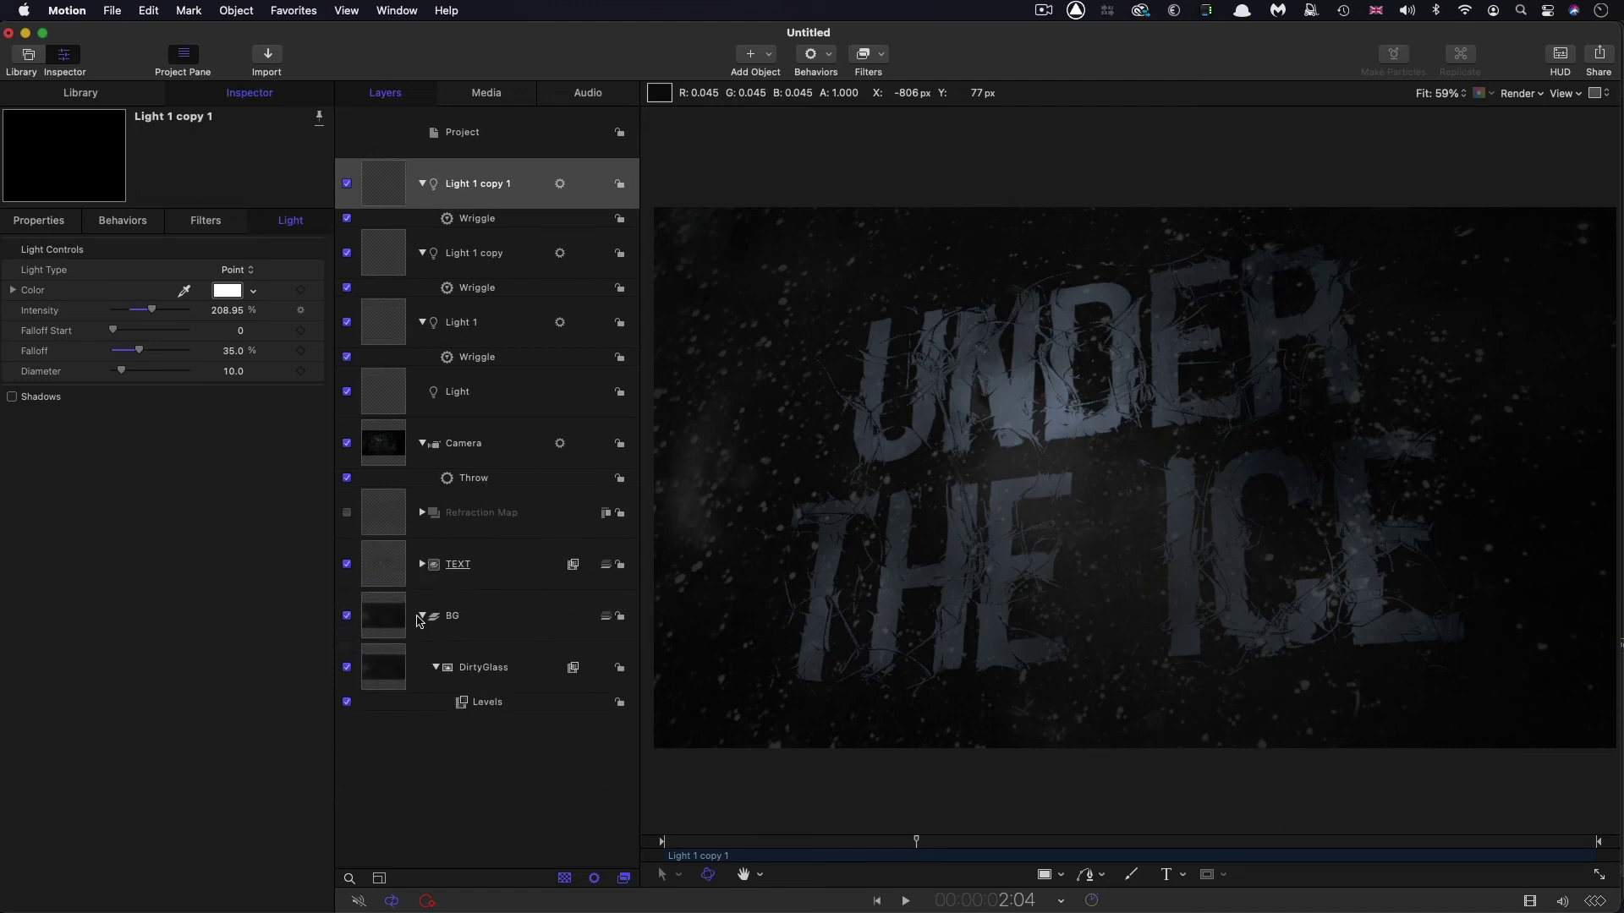
{"action": "left_click", "coordinate": [422, 617]}
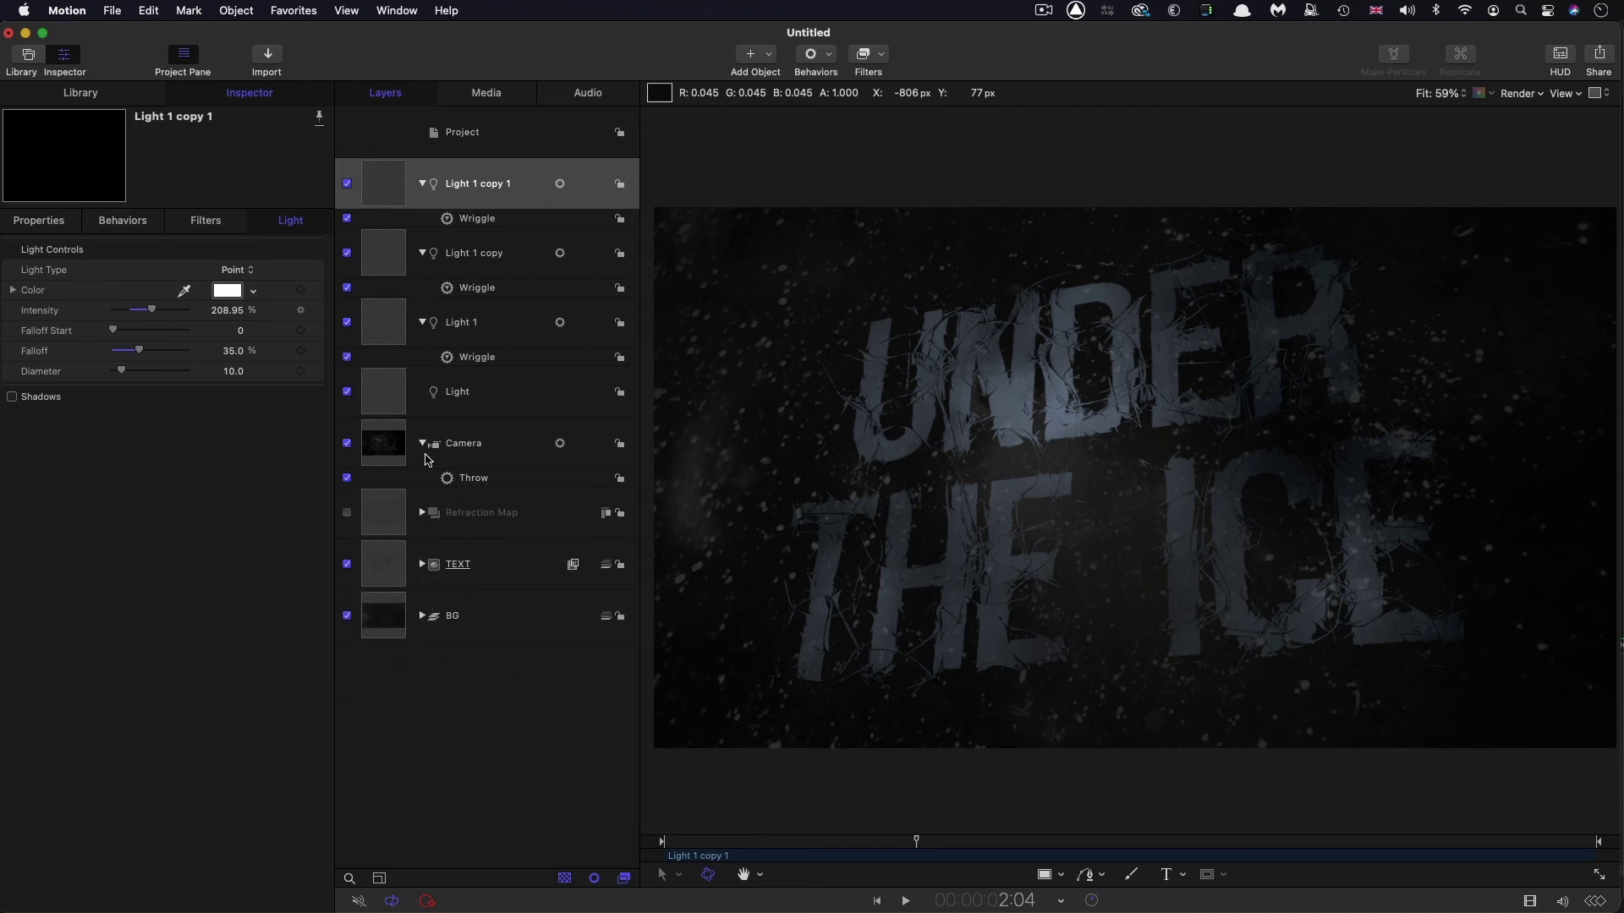
{"action": "left_click", "coordinate": [422, 444]}
{"action": "left_click", "coordinate": [422, 496]}
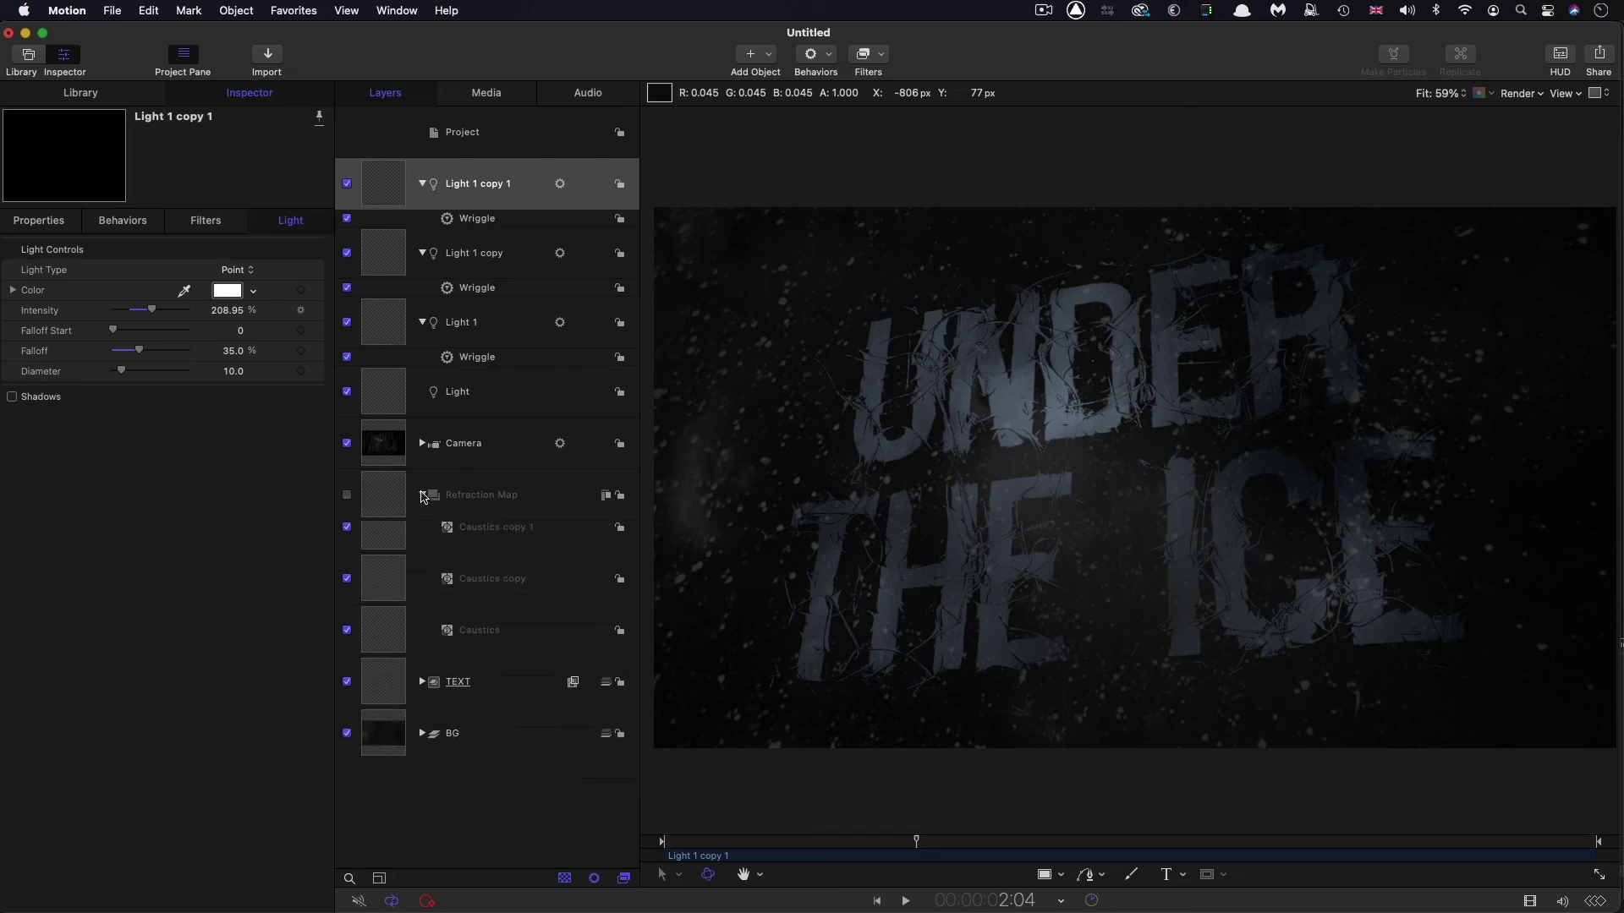
{"action": "left_click", "coordinate": [385, 660]}
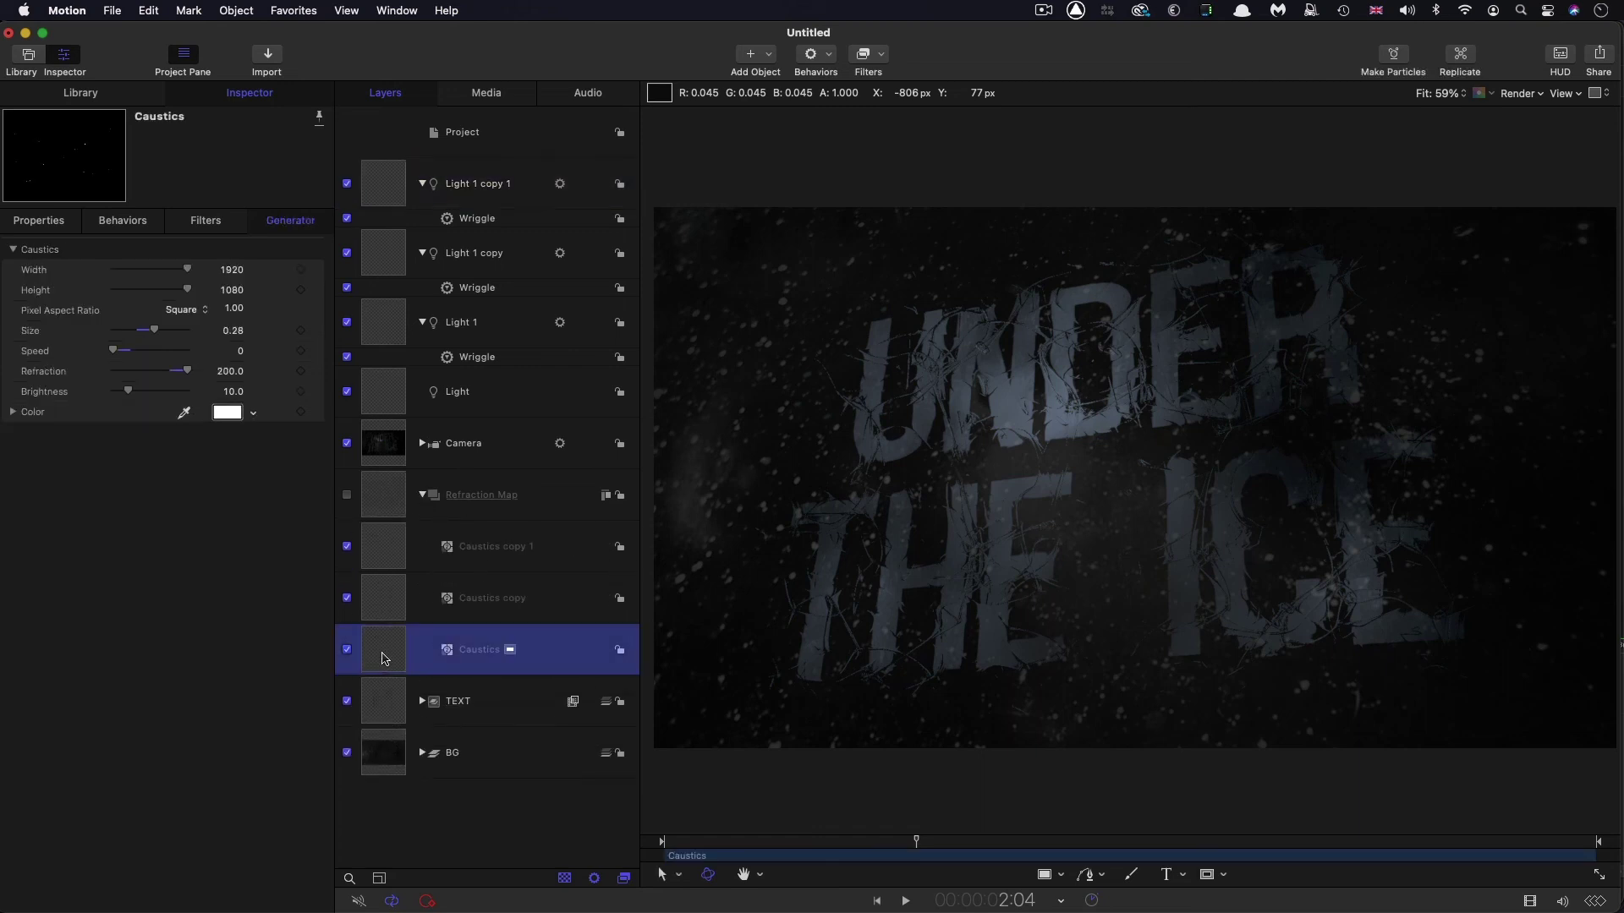
Keyframe Caustics Refraction at 150 around 2:00, then 175 a few frames later.
{"action": "left_click_drag", "start_coordinate": [916, 846], "coordinate": [899, 851]}
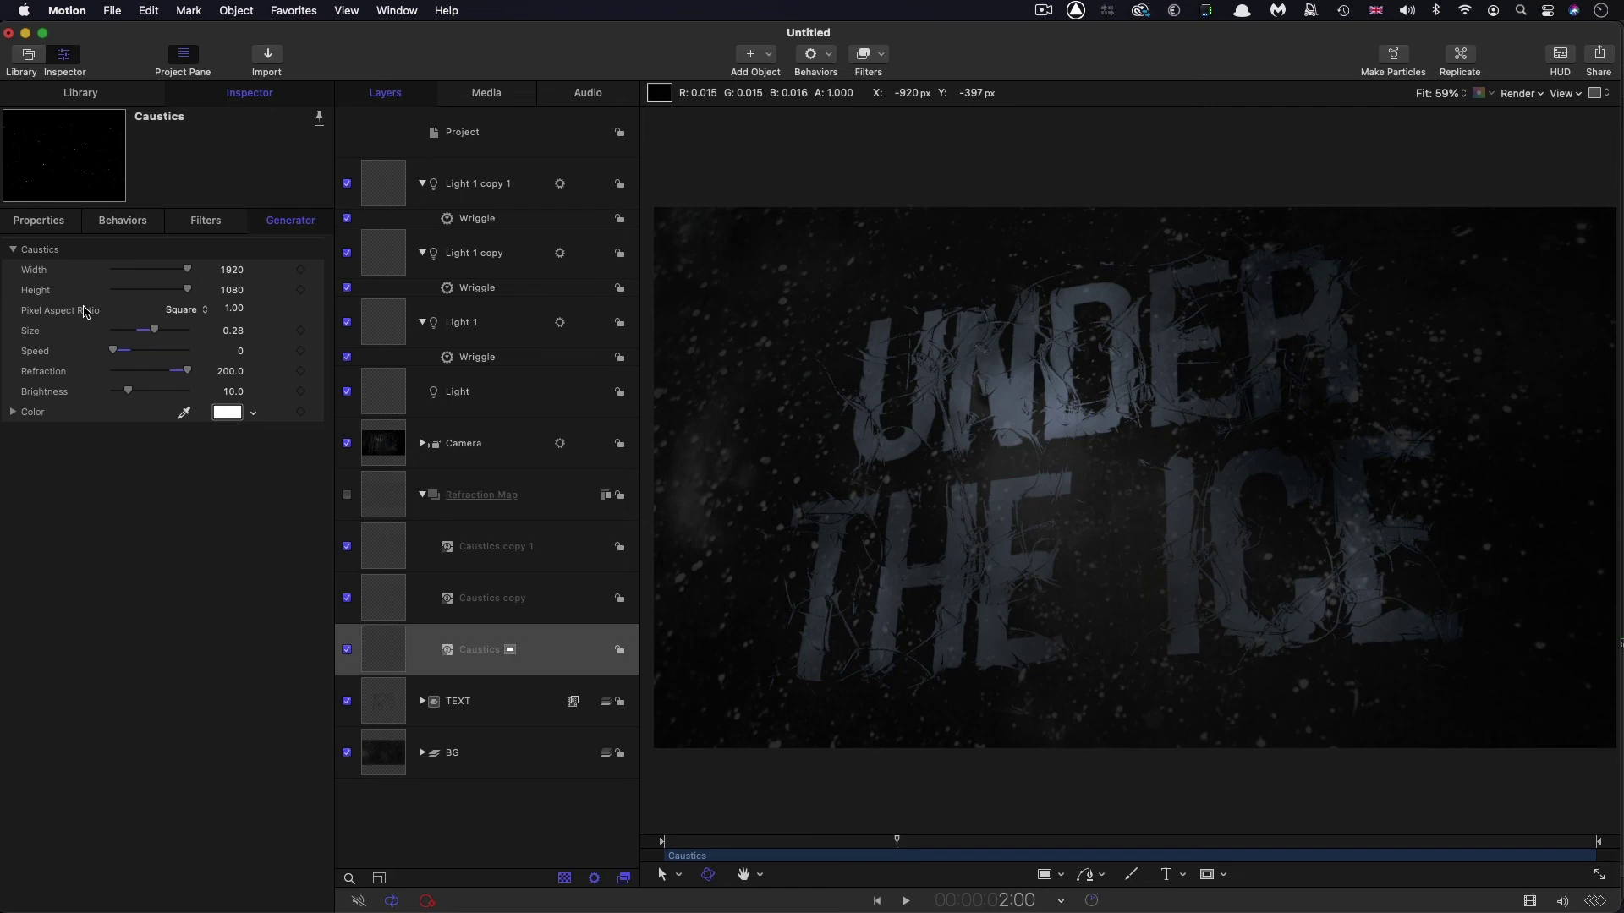
{"action": "left_click", "coordinate": [300, 371]}
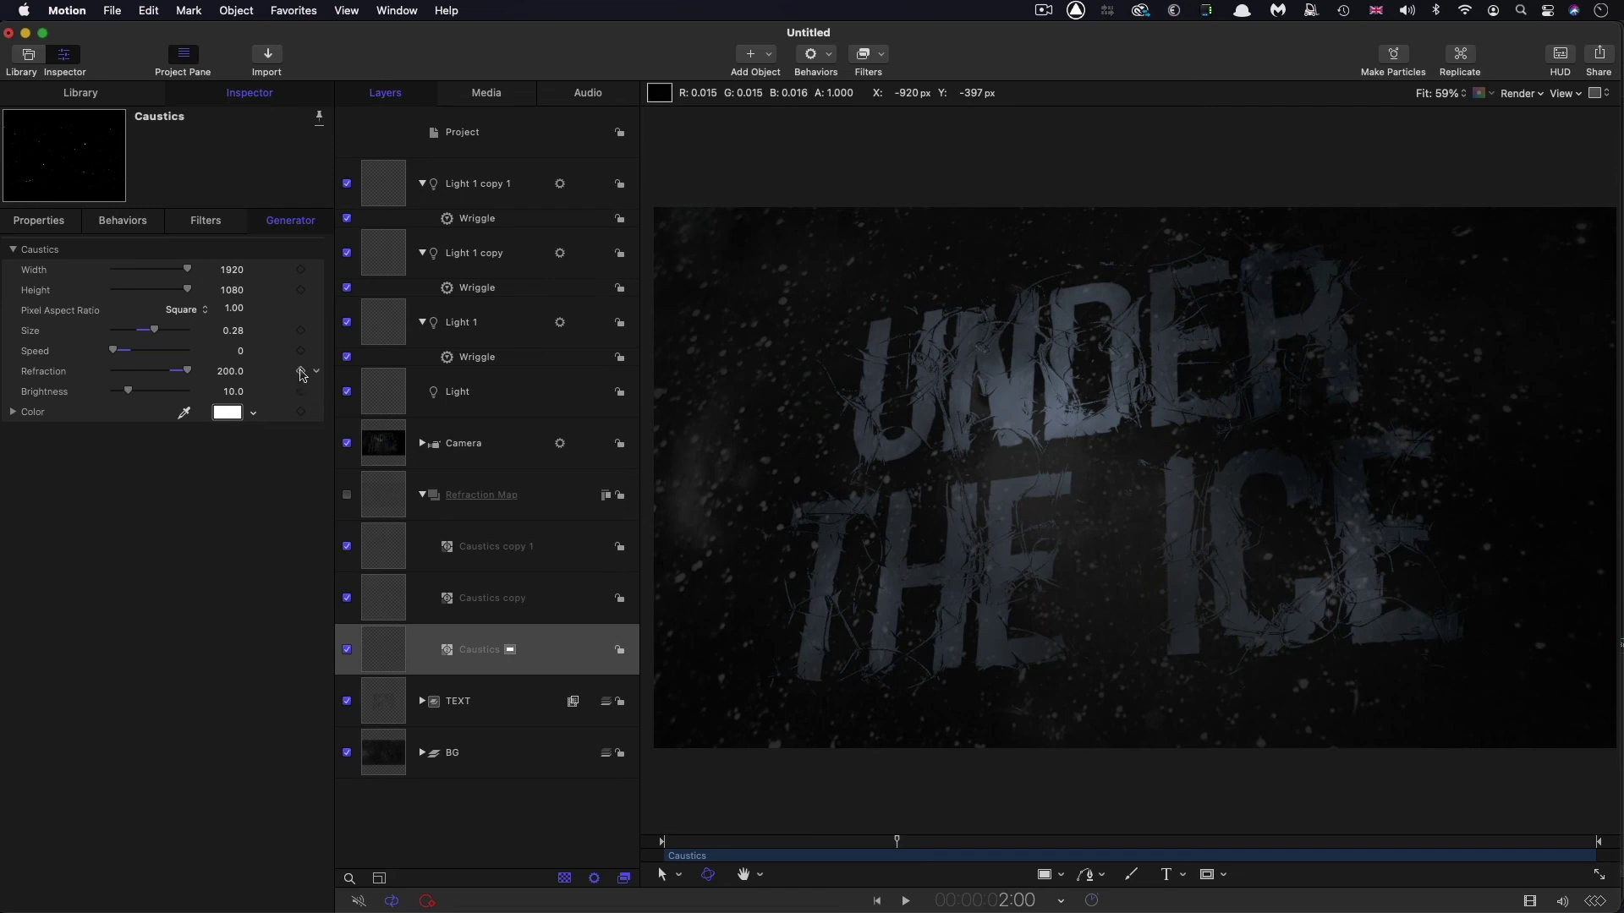
{"action": "left_click", "coordinate": [226, 373]}
{"action": "type", "text": "150"}
{"action": "key", "text": "Return"}
{"action": "left_click", "coordinate": [220, 592]}
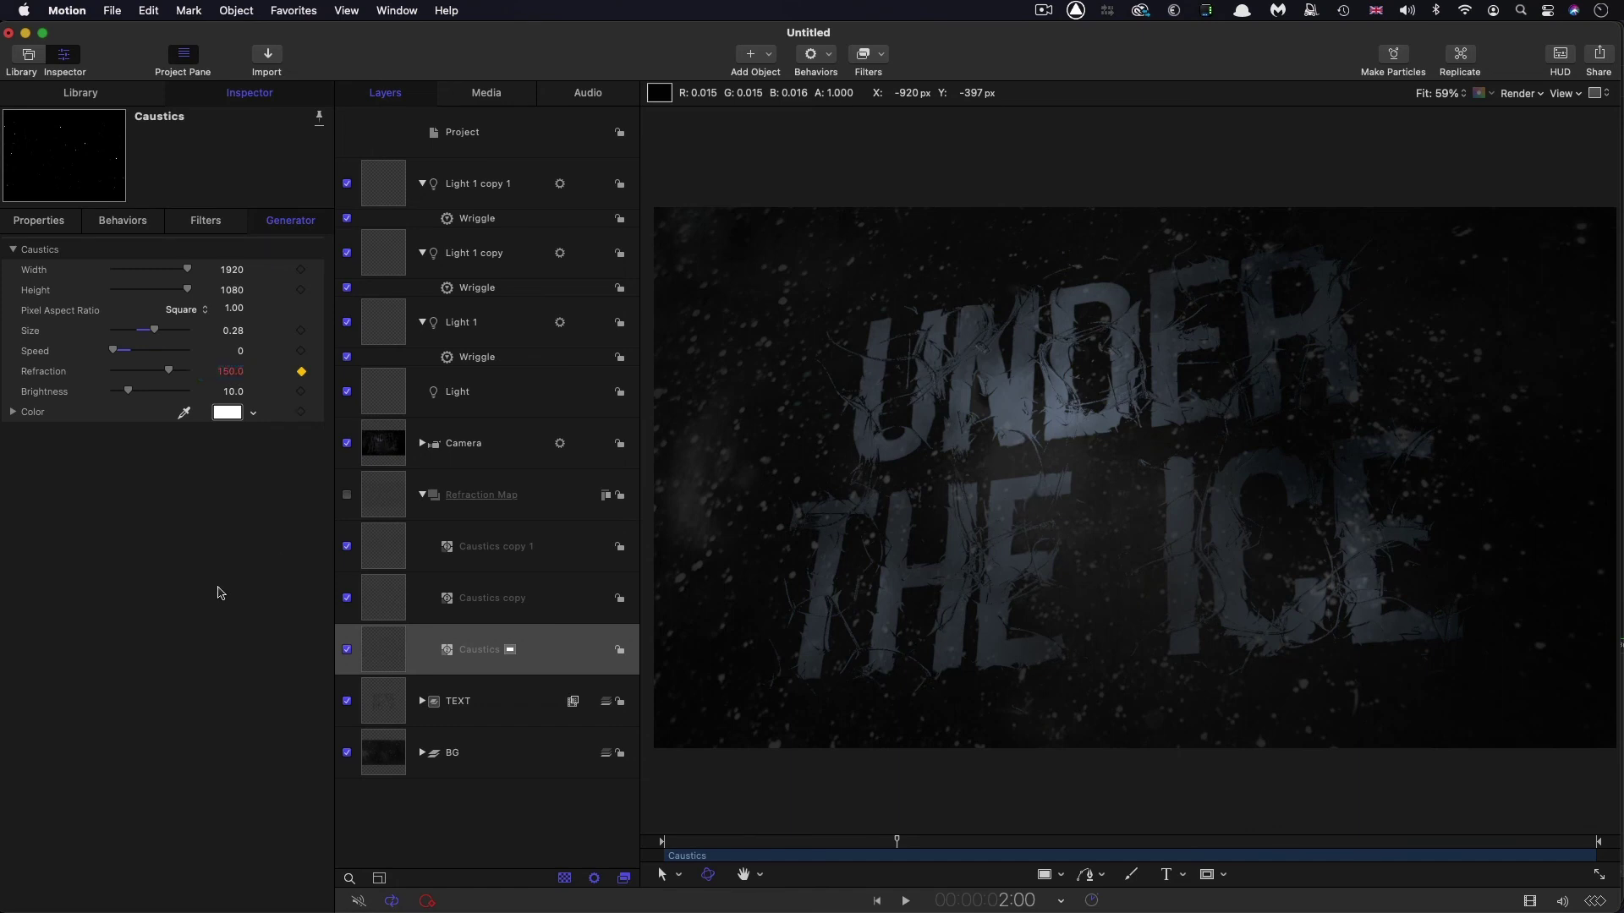
{"action": "key", "text": "Right"}
{"action": "key", "text": "Right"}
{"action": "key", "text": "Right"}
{"action": "key", "text": "Right"}
{"action": "left_click", "coordinate": [228, 373]}
{"action": "type", "text": "175"}
{"action": "key", "text": "Return"}
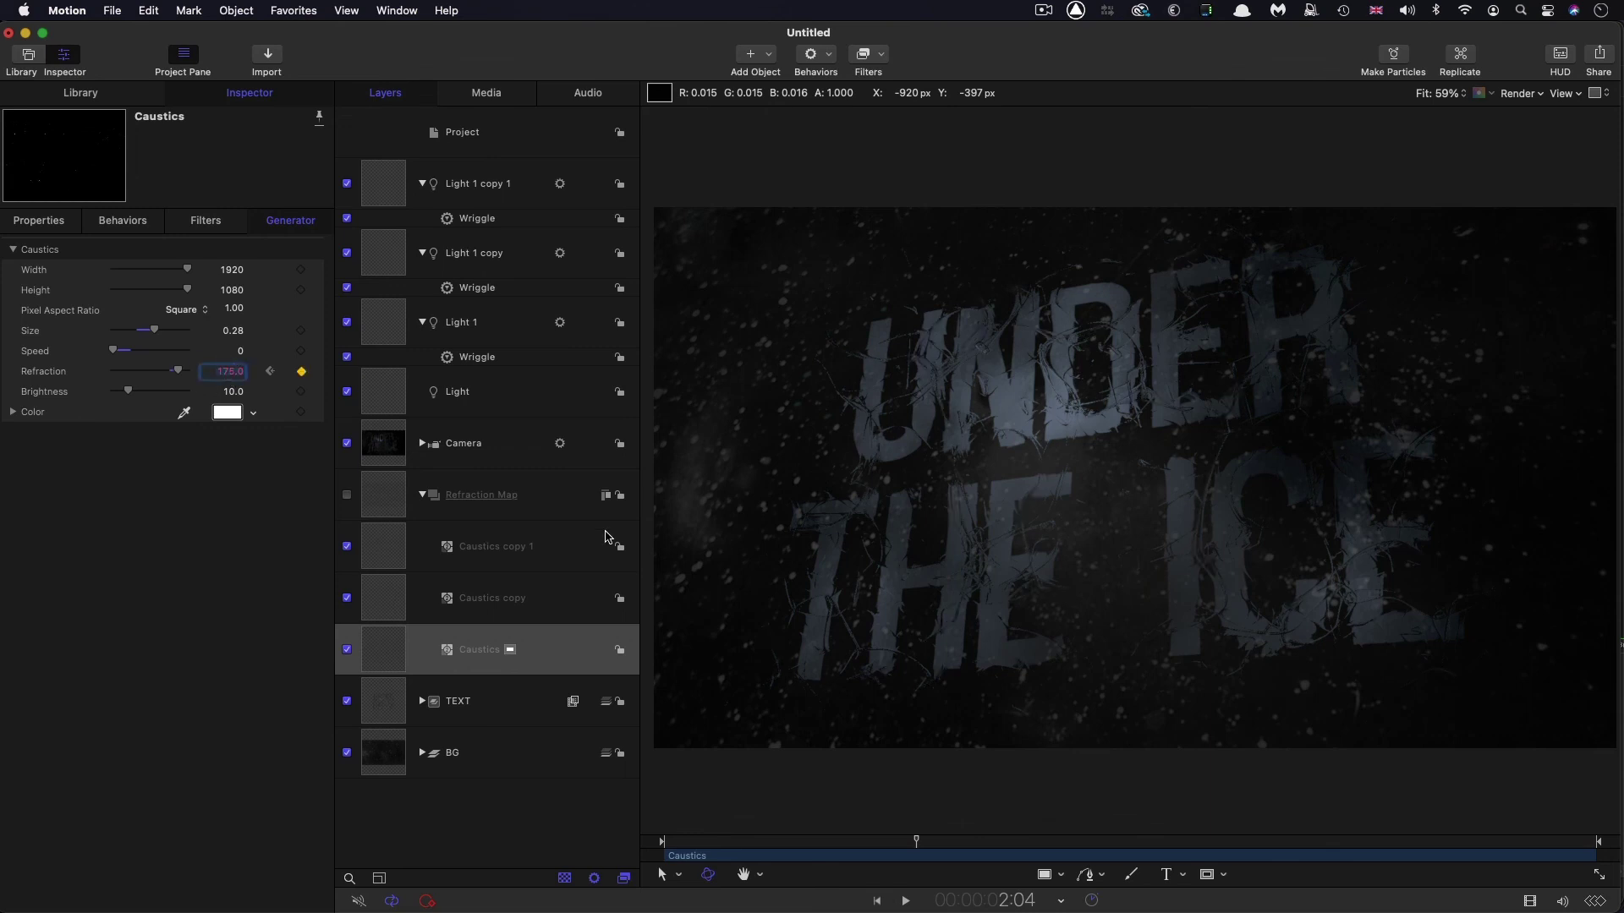
Add a later Refraction keyframe near 4:15 and preview the shifting caustics from 1:06.
{"action": "left_click_drag", "start_coordinate": [1182, 846], "coordinate": [1204, 846]}
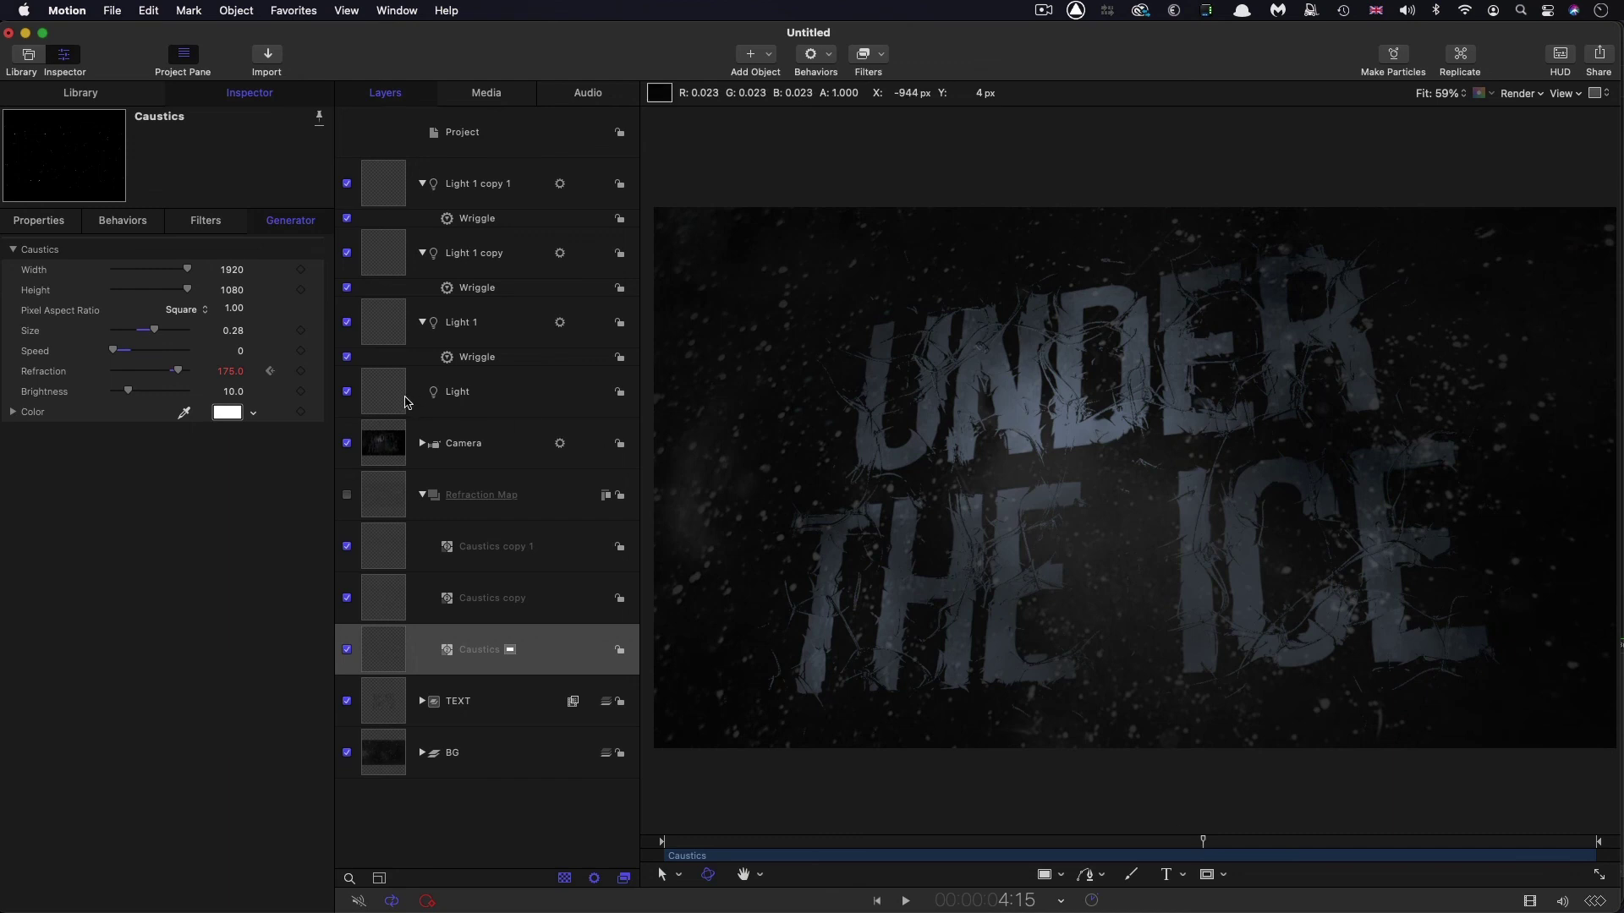
{"action": "left_click", "coordinate": [301, 372]}
{"action": "key", "text": "Right"}
{"action": "key", "text": "Right"}
{"action": "key", "text": "Right"}
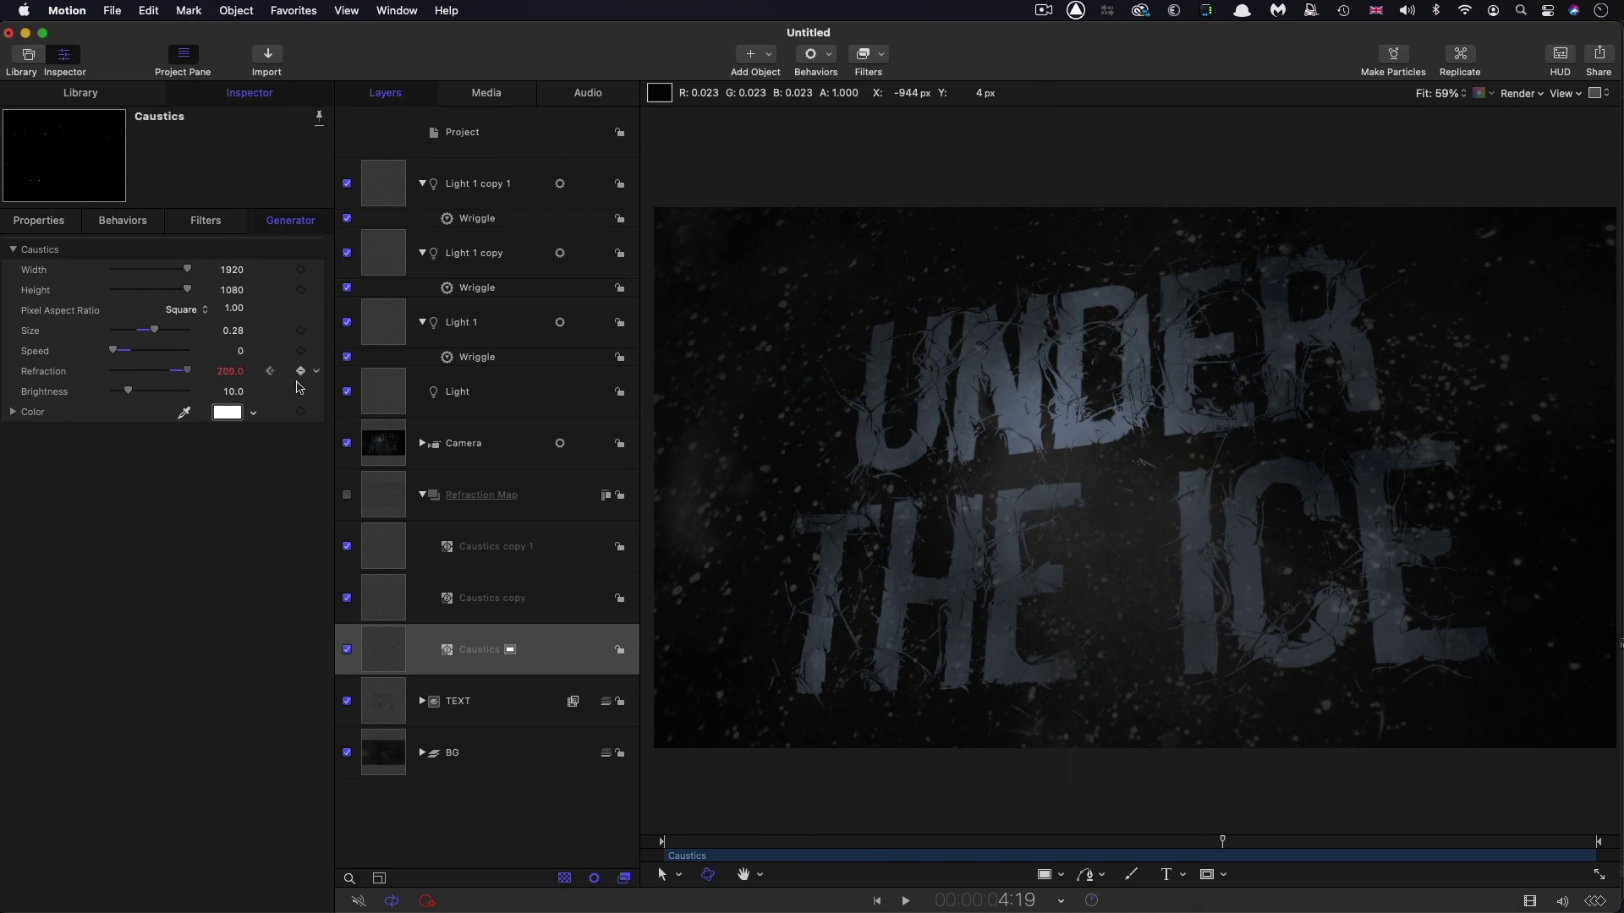
{"action": "left_click", "coordinate": [800, 842]}
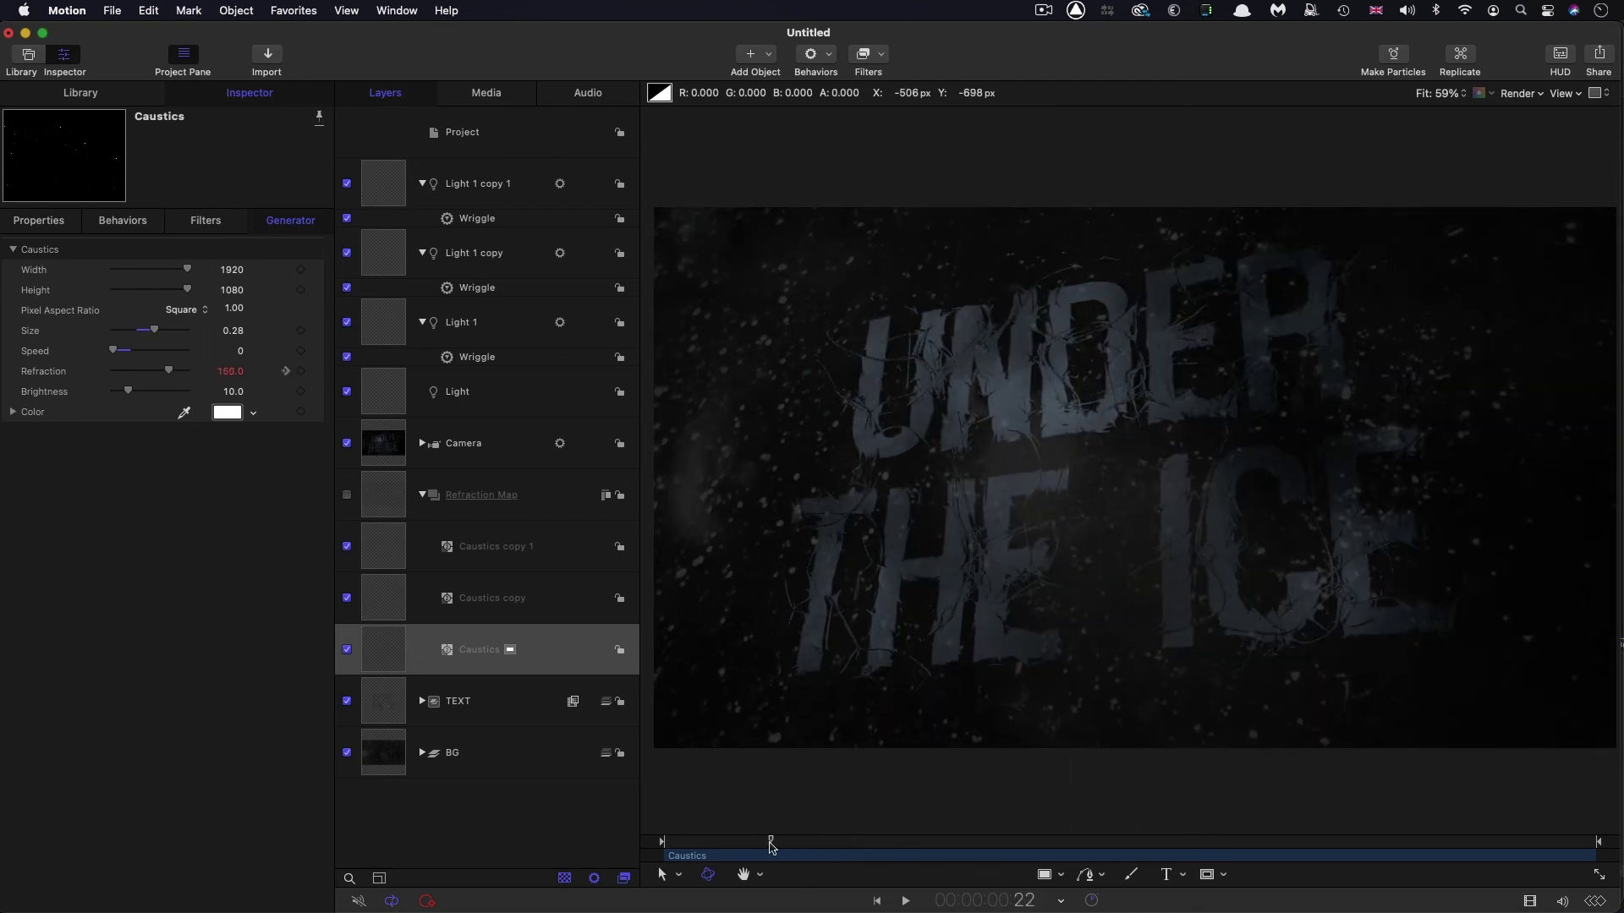
{"action": "key", "text": "space"}
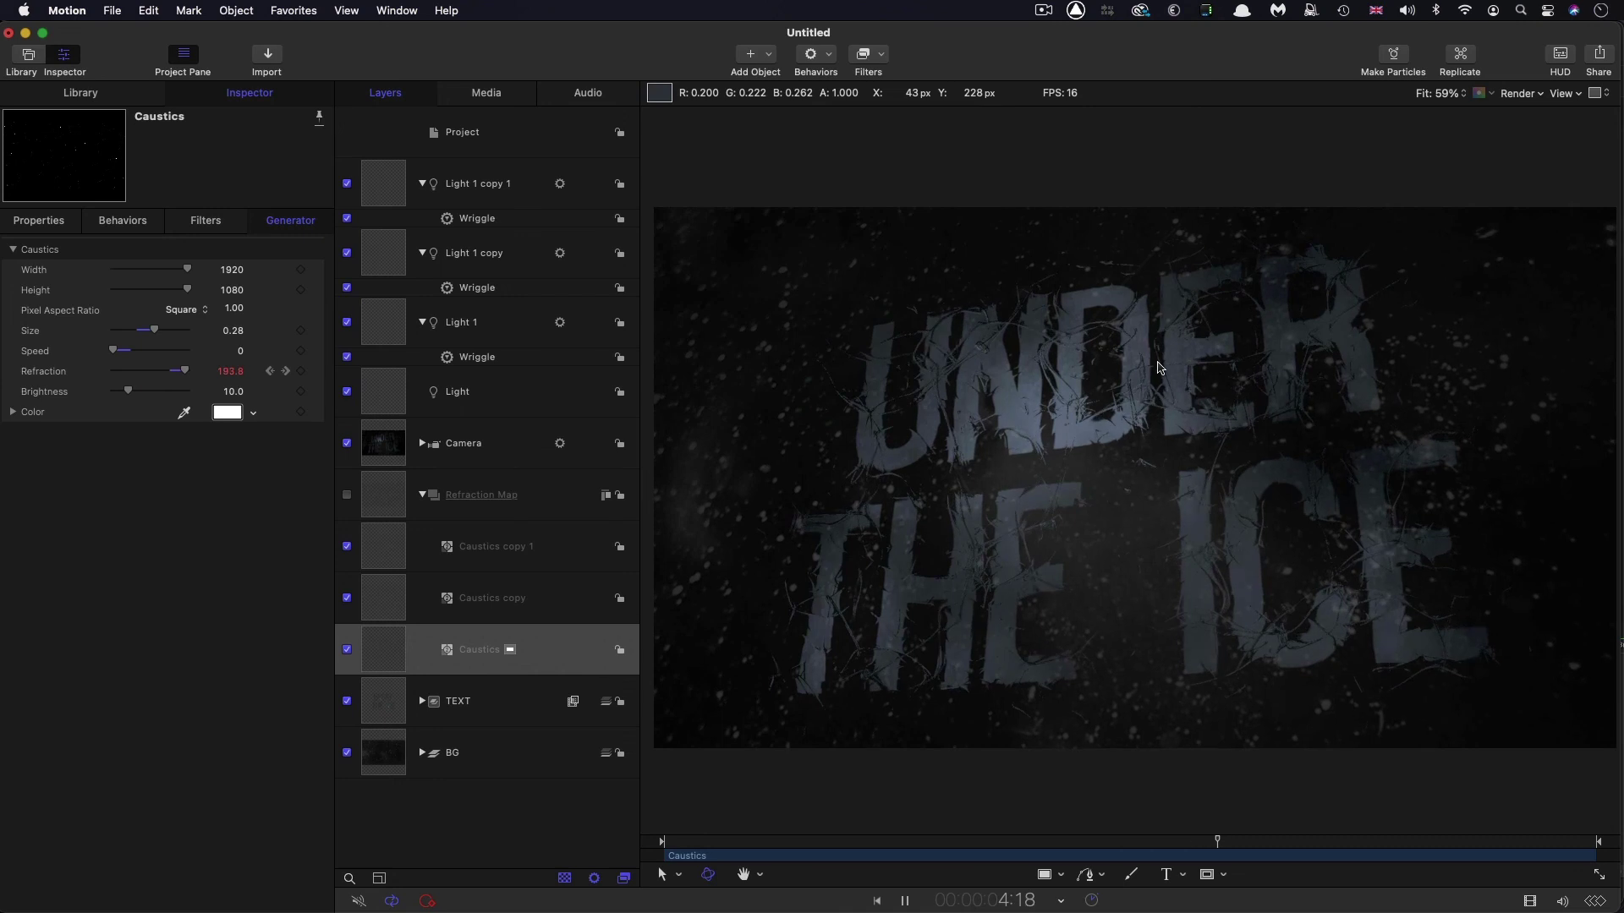
{"action": "key", "text": "space"}
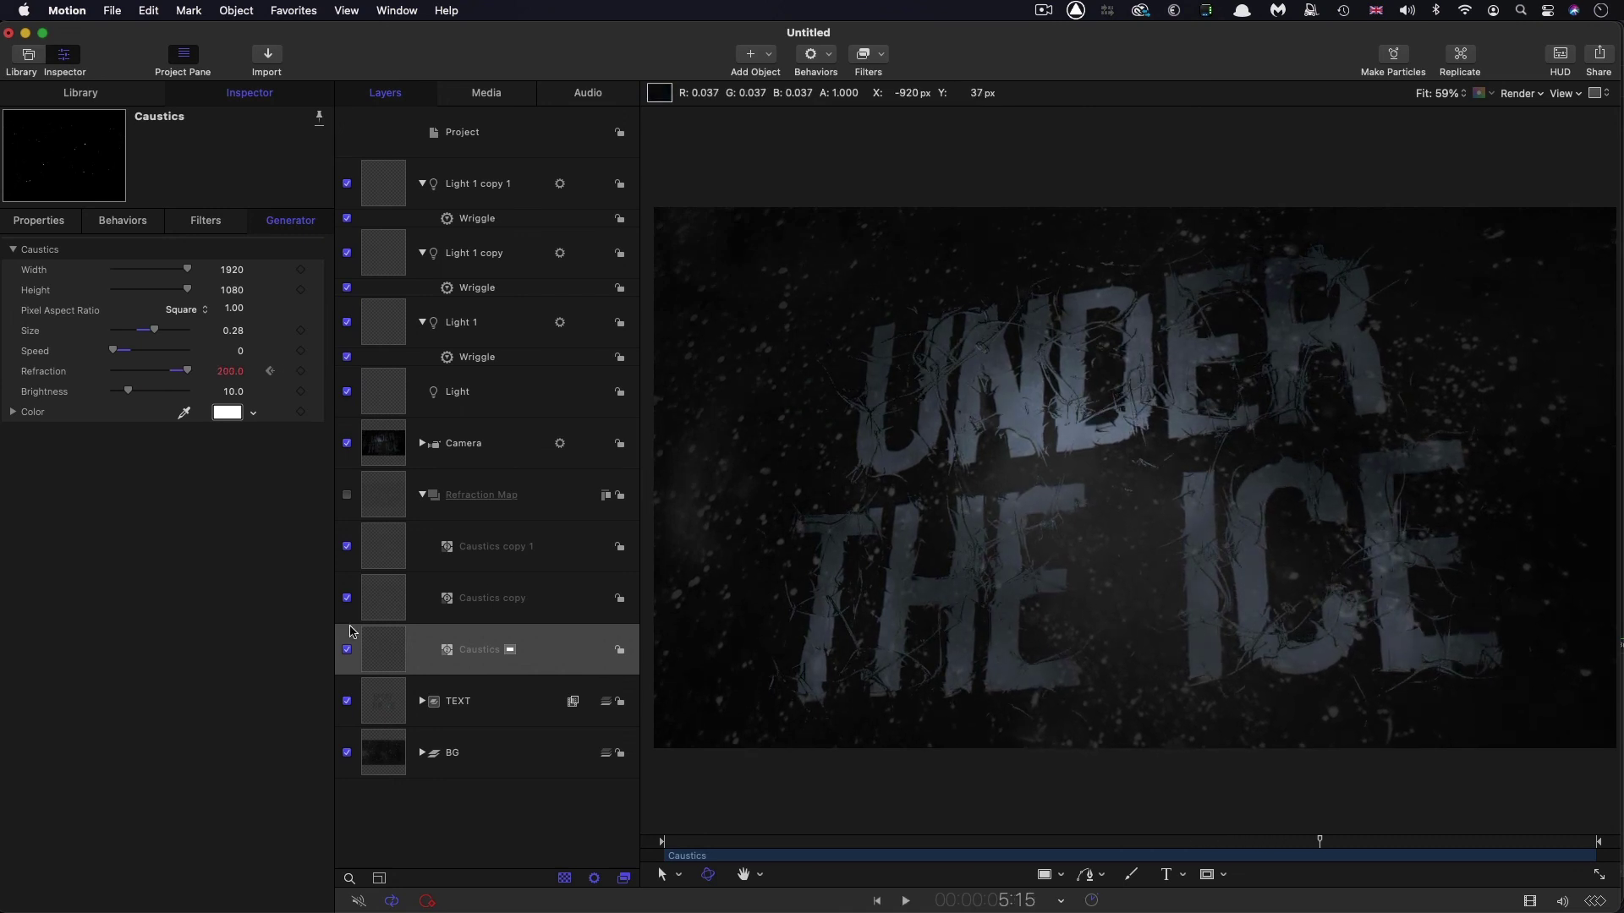
On Caustics copy, keyframe Refraction at 100 around 2:12, then 125 one frame later.
{"action": "left_click", "coordinate": [383, 601]}
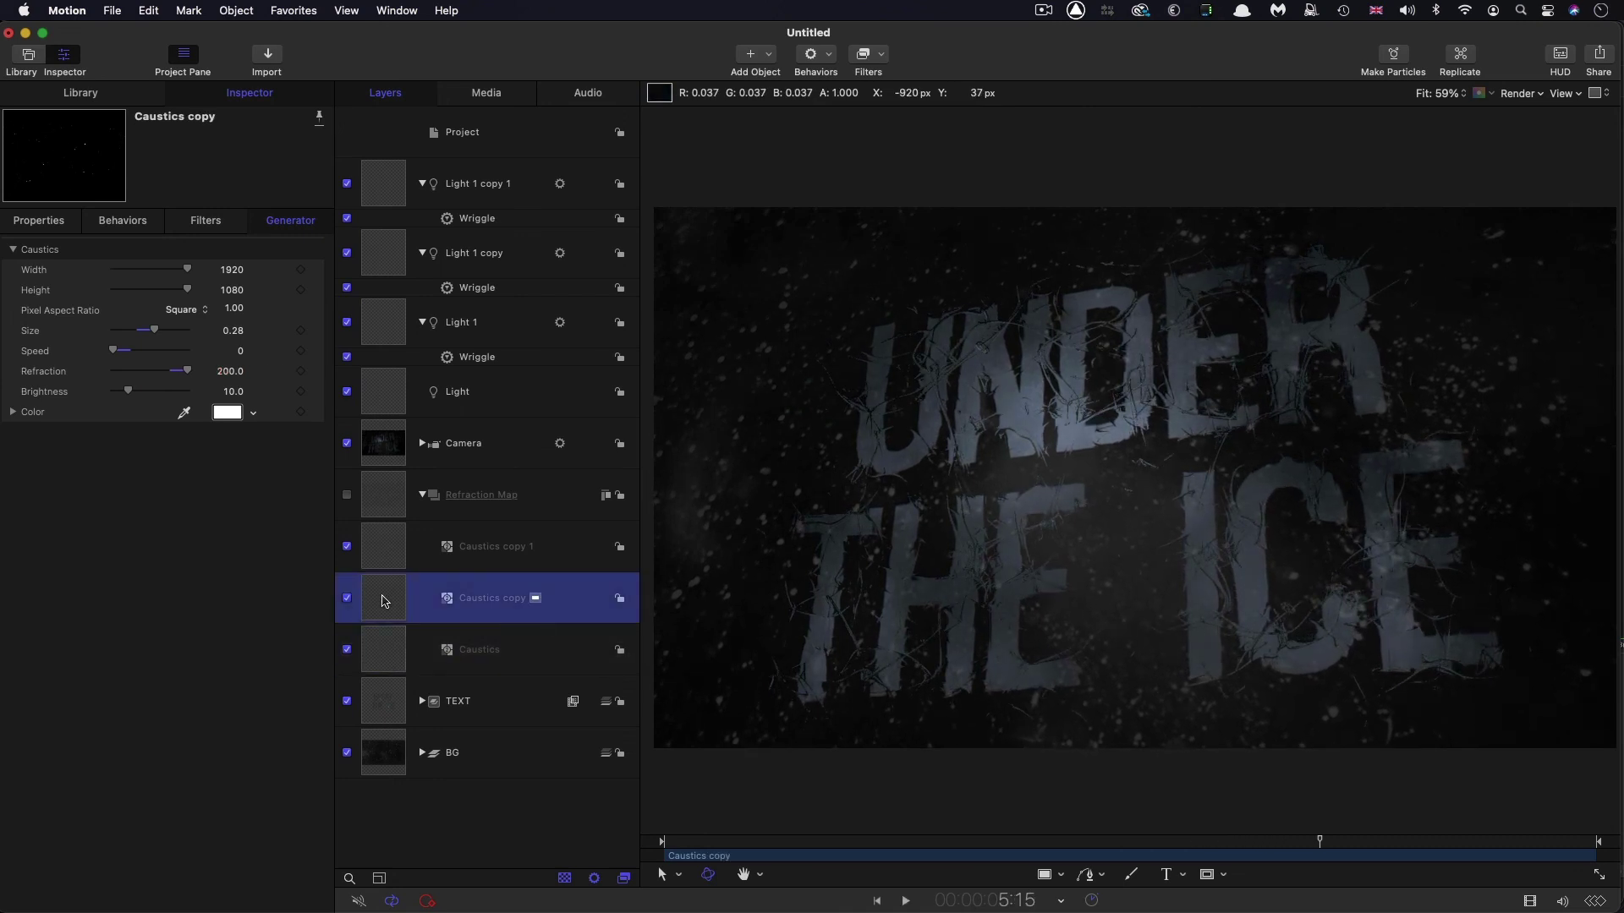
{"action": "left_click_drag", "start_coordinate": [1011, 844], "coordinate": [970, 844]}
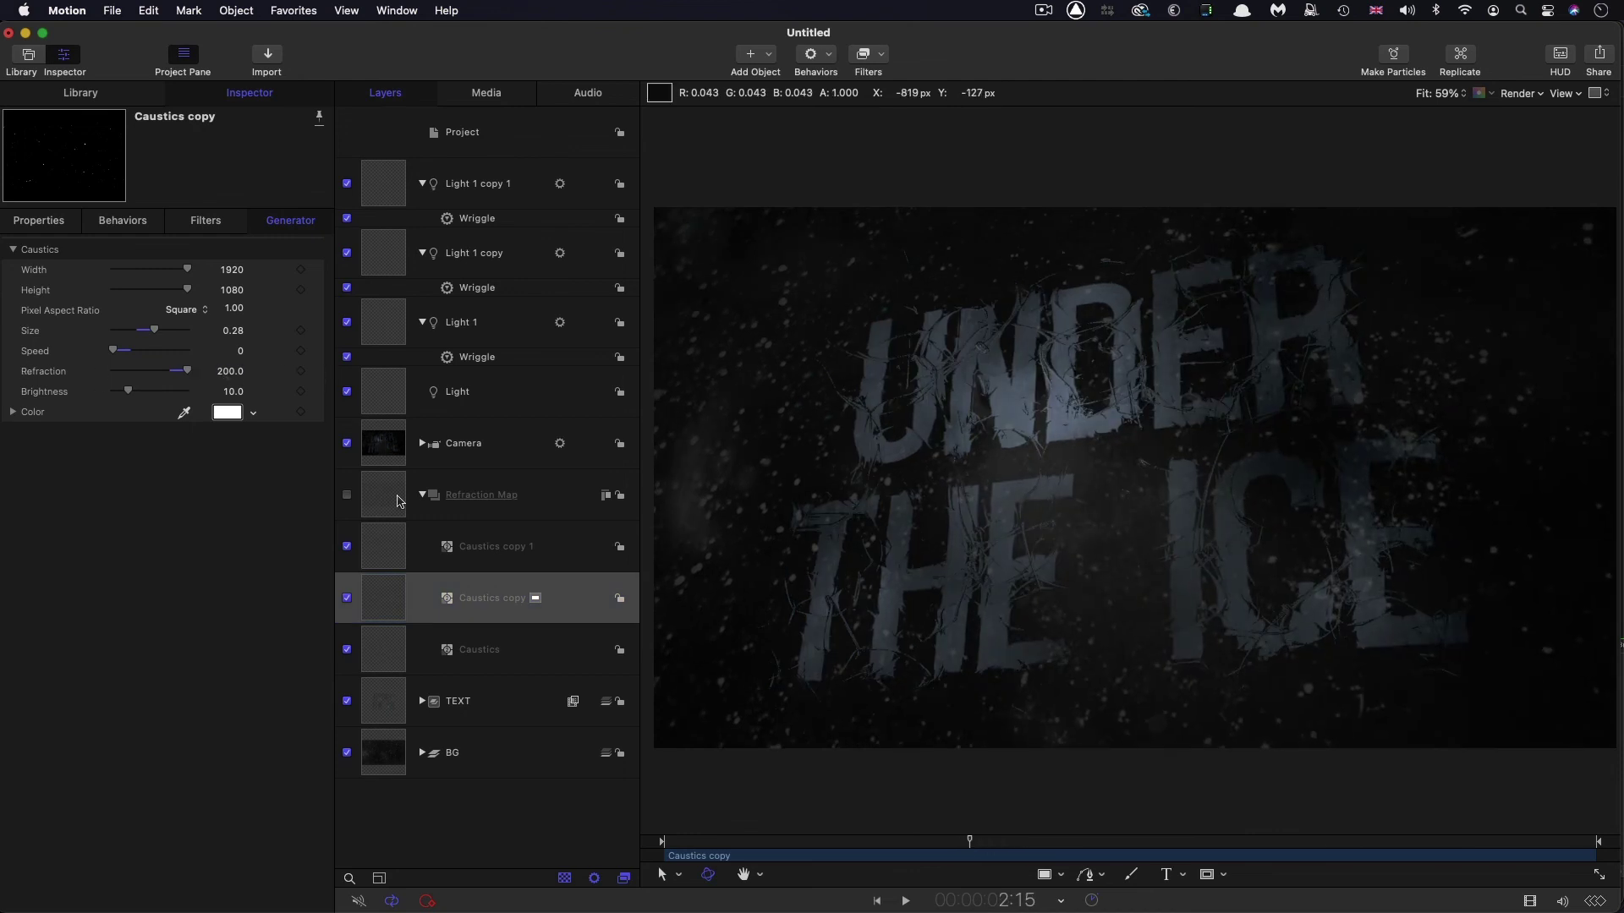
{"action": "left_click", "coordinate": [301, 371]}
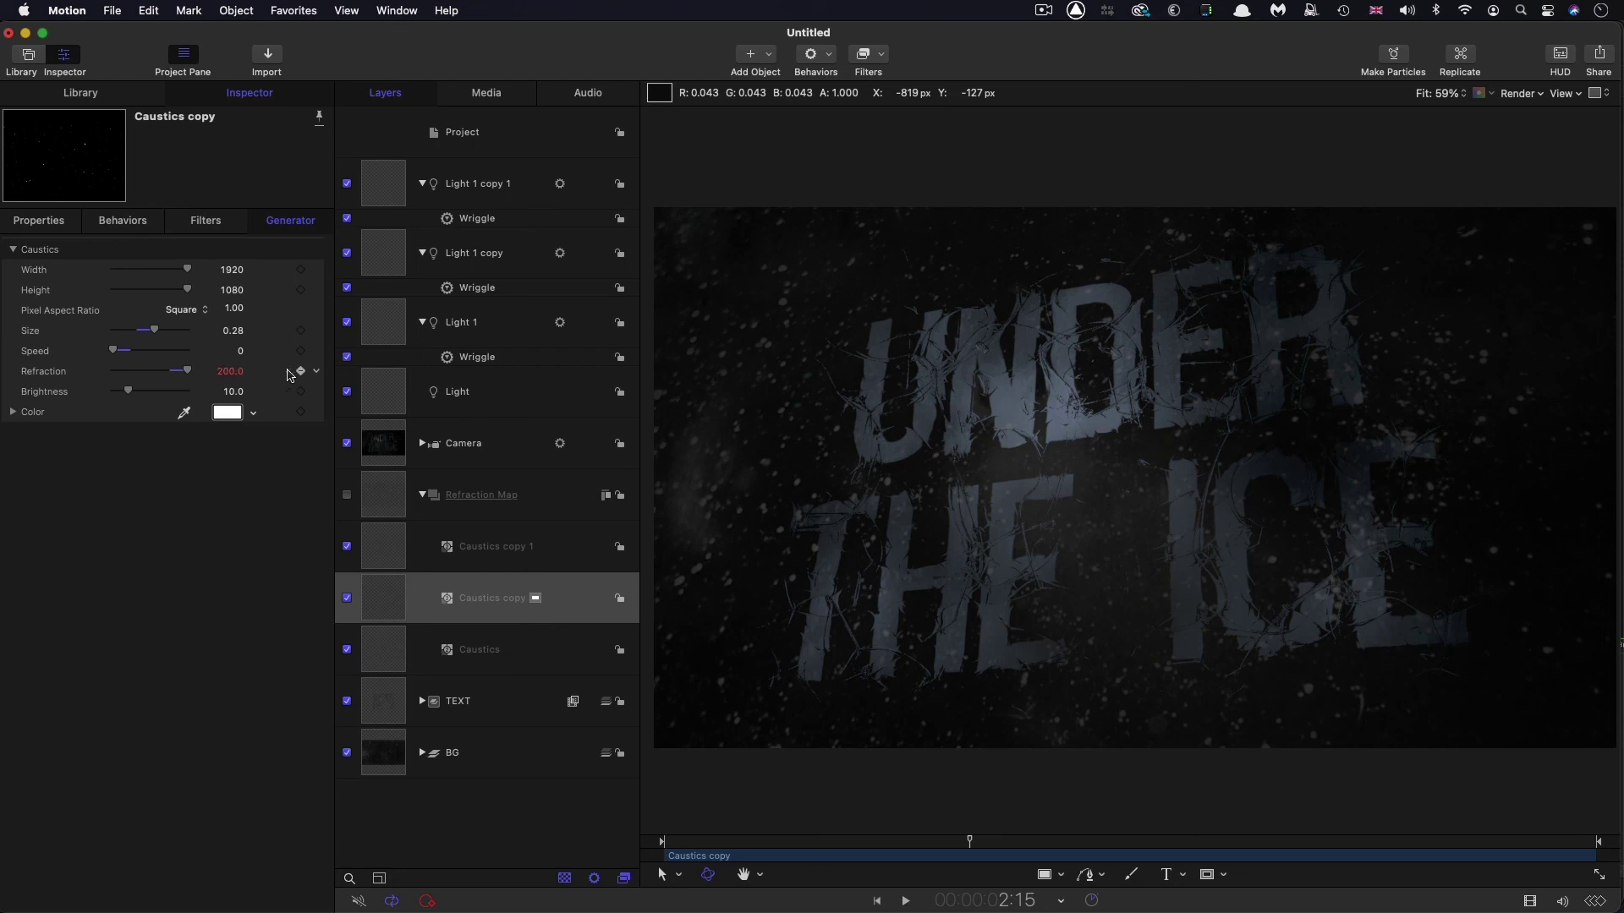
{"action": "left_click", "coordinate": [229, 372]}
{"action": "type", "text": "1"}
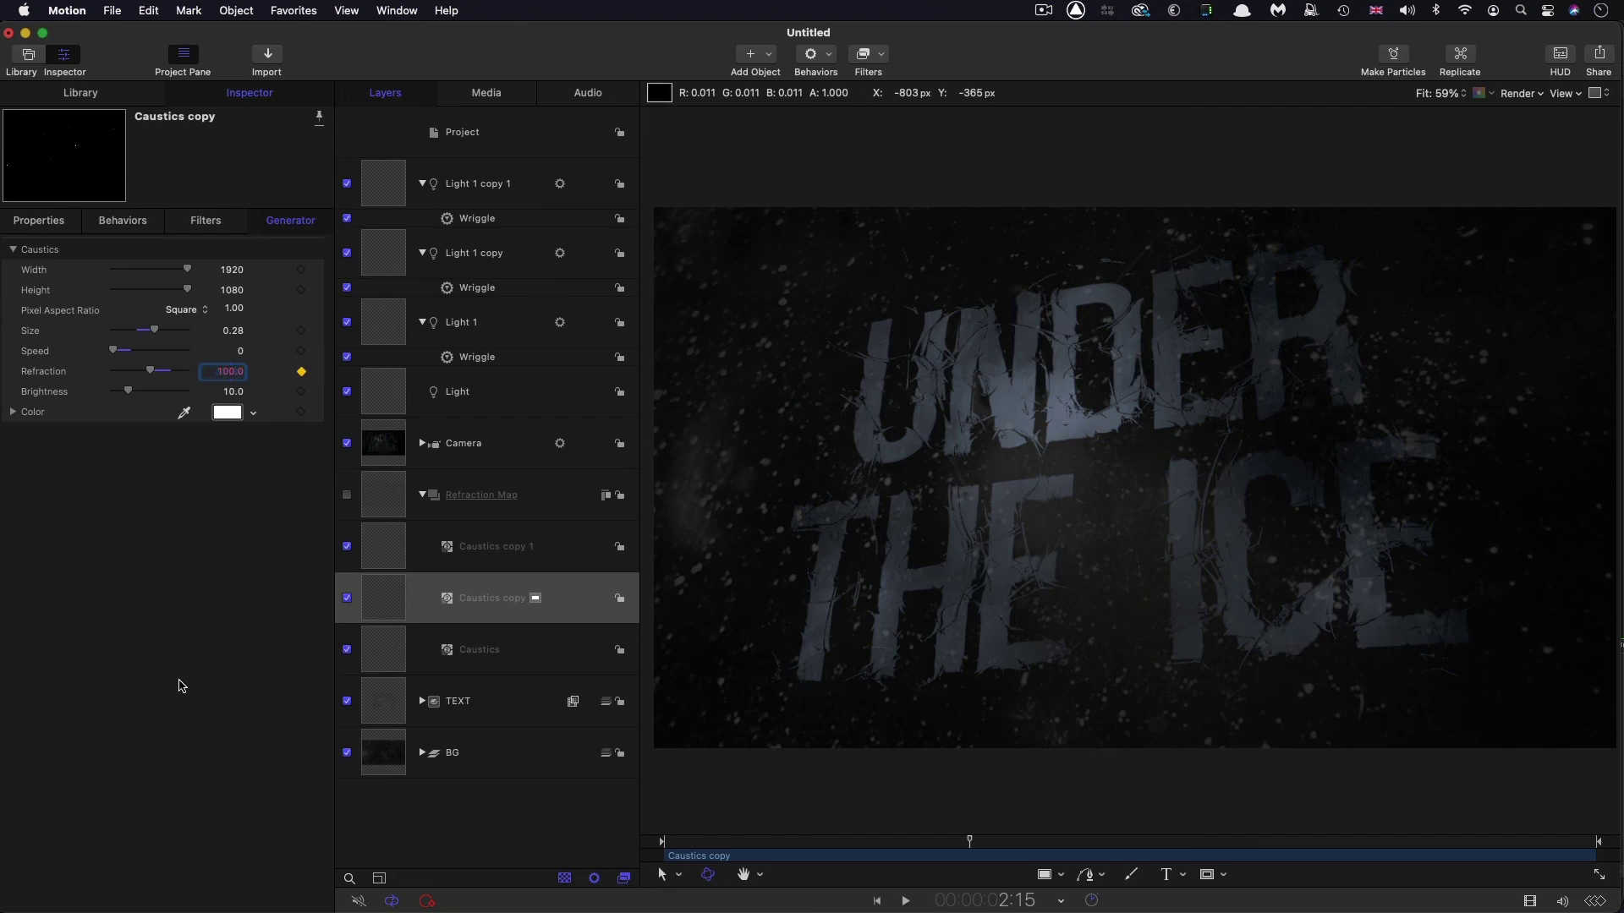
{"action": "key", "text": "Return"}
{"action": "key", "text": "Right"}
{"action": "key", "text": "Right"}
{"action": "key", "text": "Right"}
{"action": "left_click", "coordinate": [229, 372]}
{"action": "type", "text": "125"}
{"action": "key", "text": "Return"}
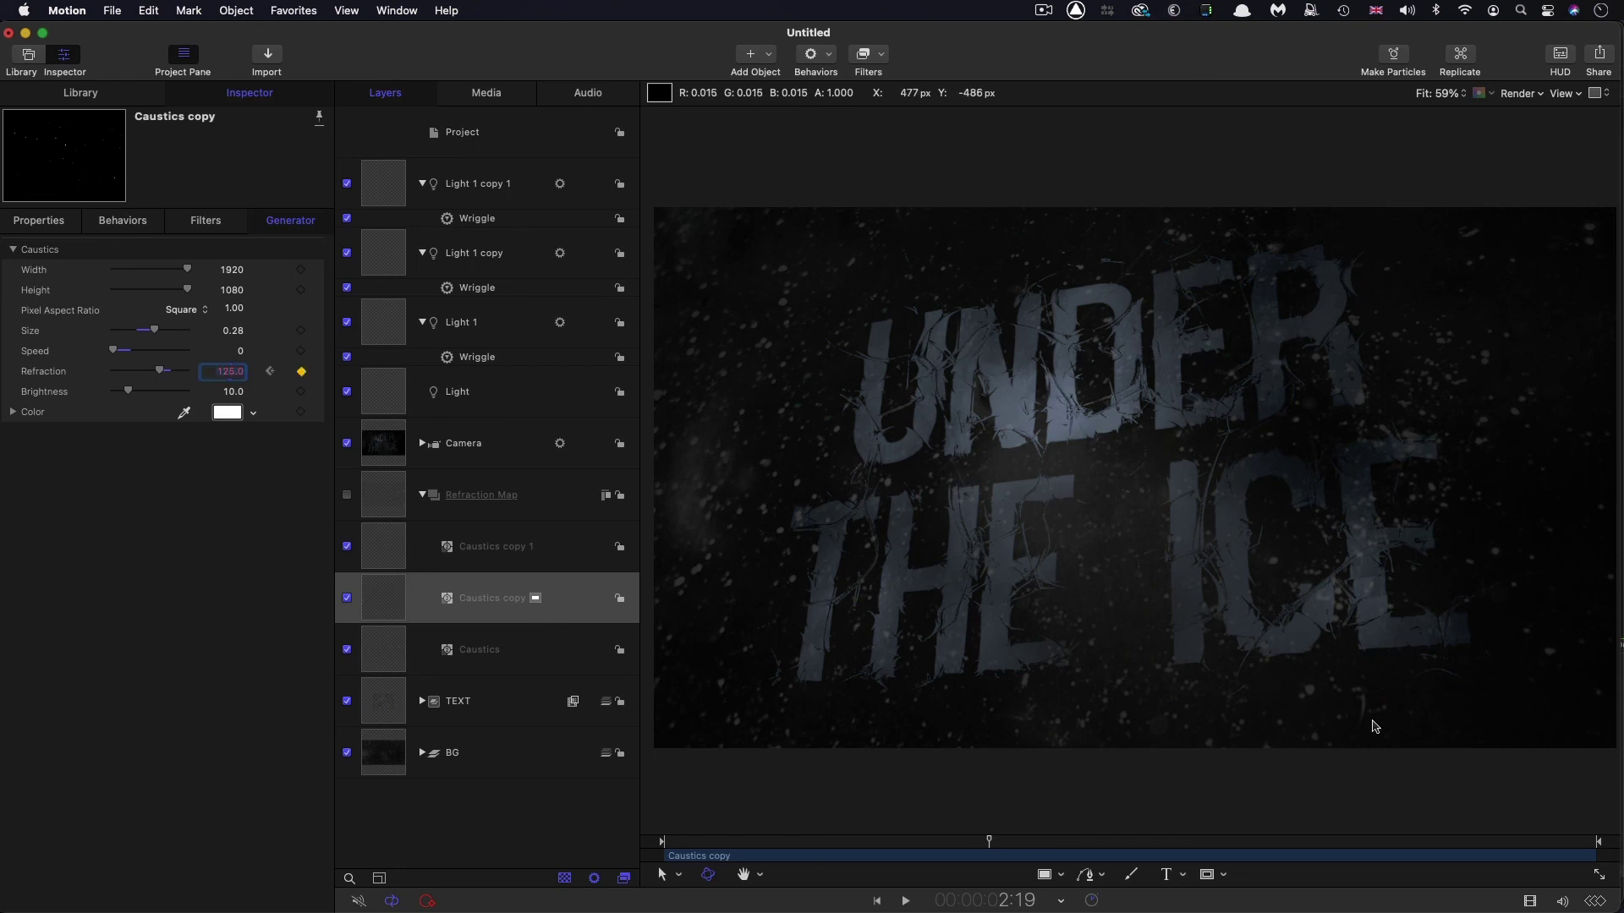
Add a Caustics copy Refraction keyframe near 6:05 set to 150, then return to the start.
{"action": "left_click_drag", "start_coordinate": [1218, 844], "coordinate": [1388, 855]}
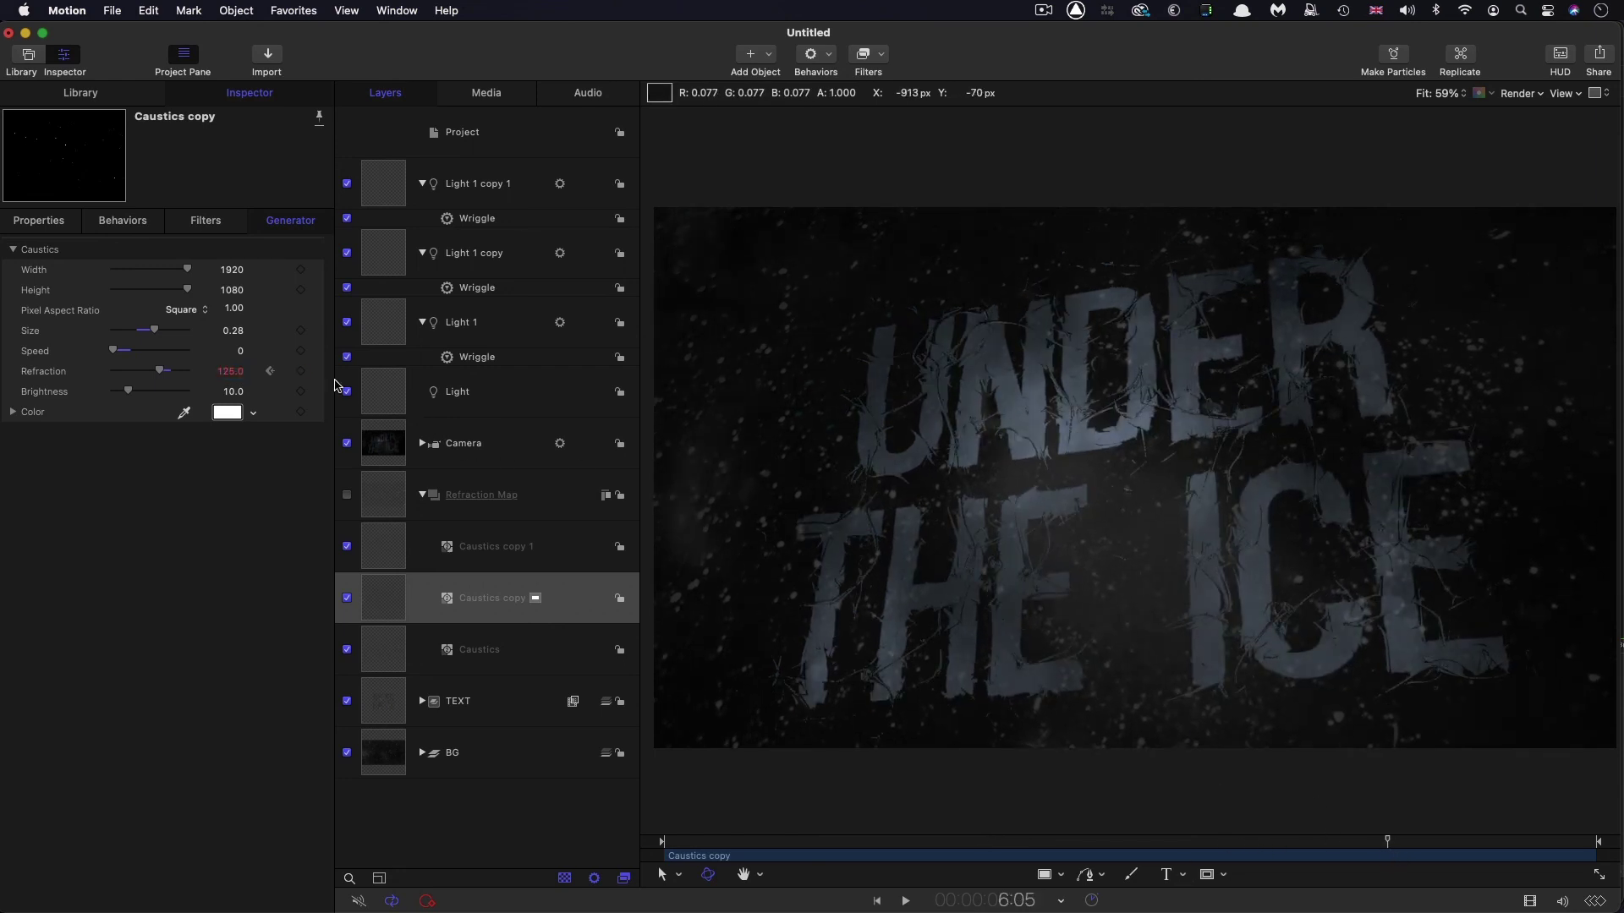
{"action": "left_click", "coordinate": [301, 372]}
{"action": "key", "text": "Right"}
{"action": "key", "text": "Right"}
{"action": "key", "text": "Right"}
{"action": "left_click", "coordinate": [229, 371]}
{"action": "type", "text": "150"}
{"action": "key", "text": "Return"}
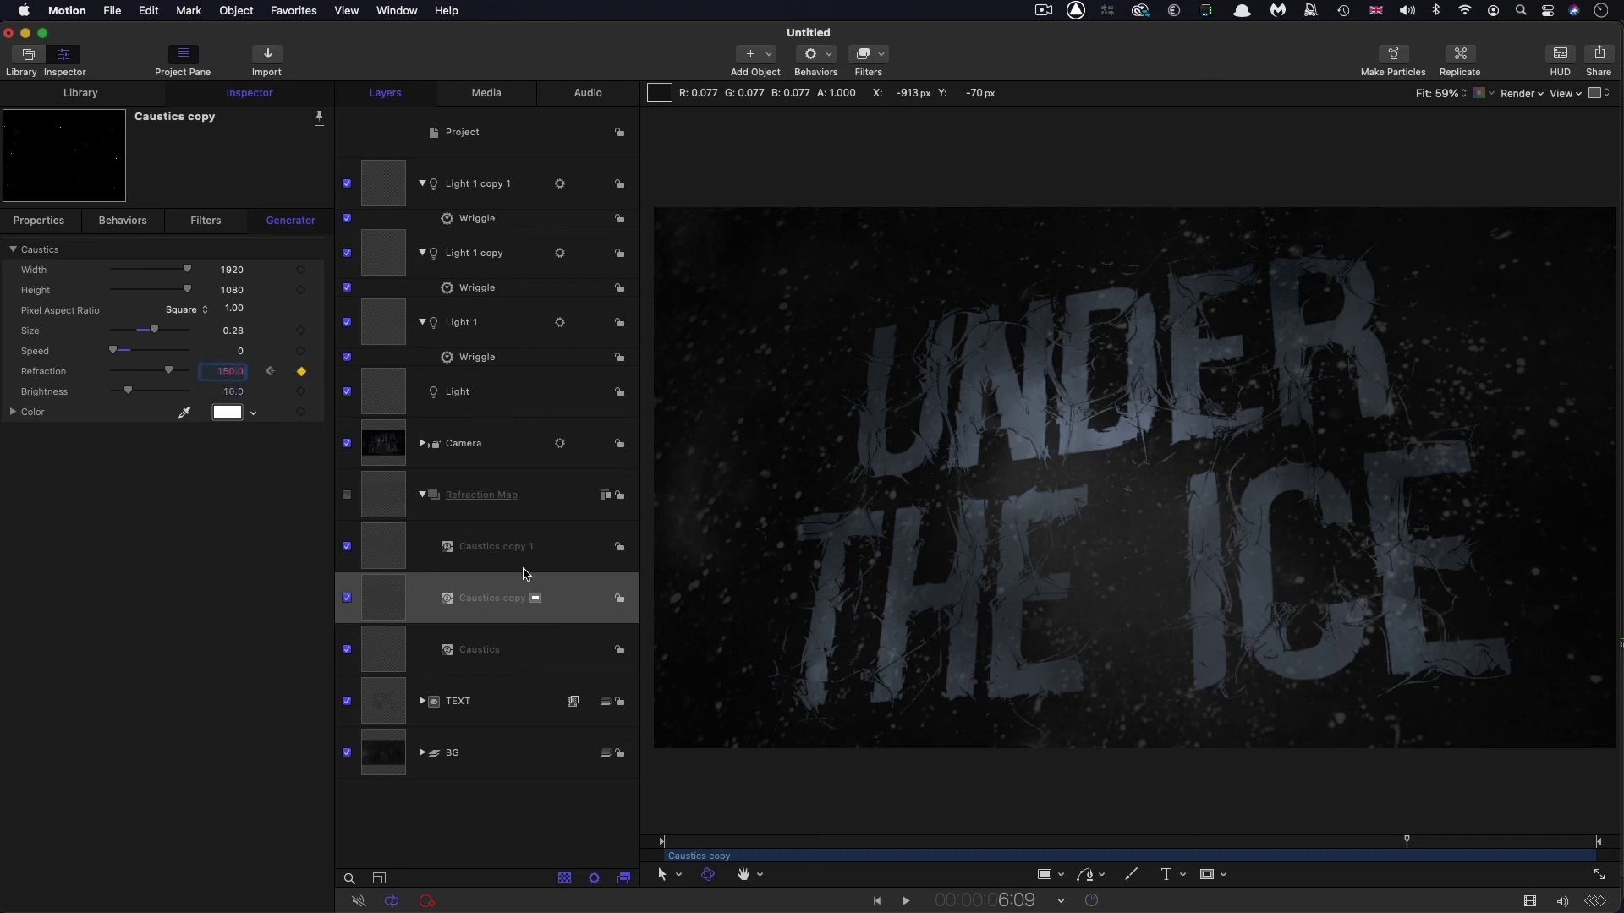
{"action": "key", "text": "Home"}
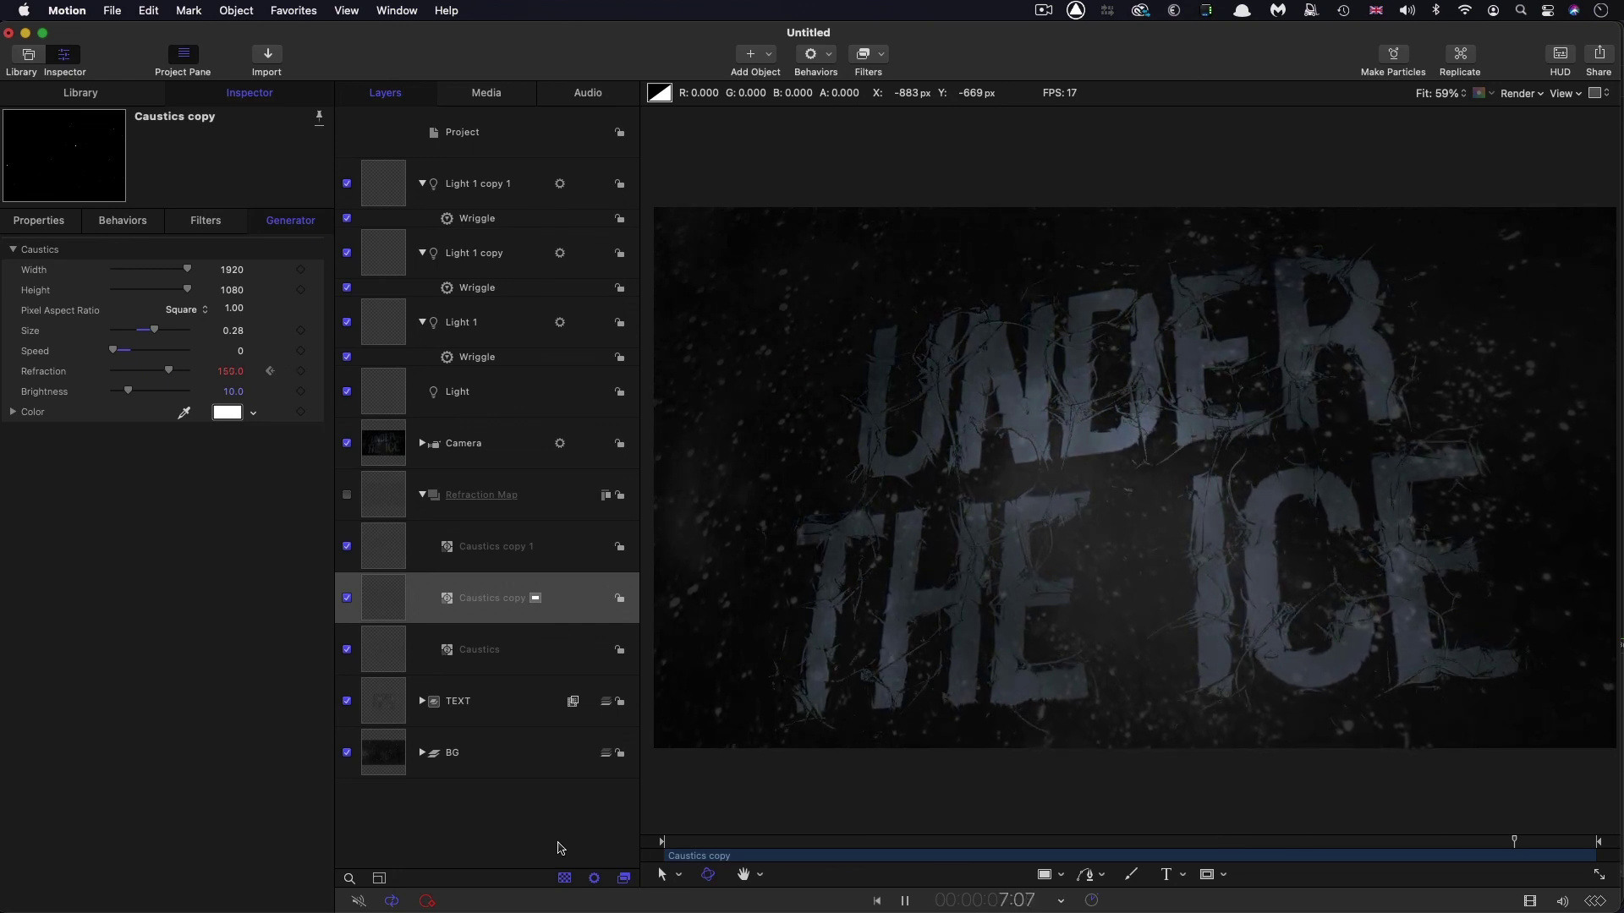
Halt the running preview of the animated title with the Space bar.
{"action": "key", "text": "space"}
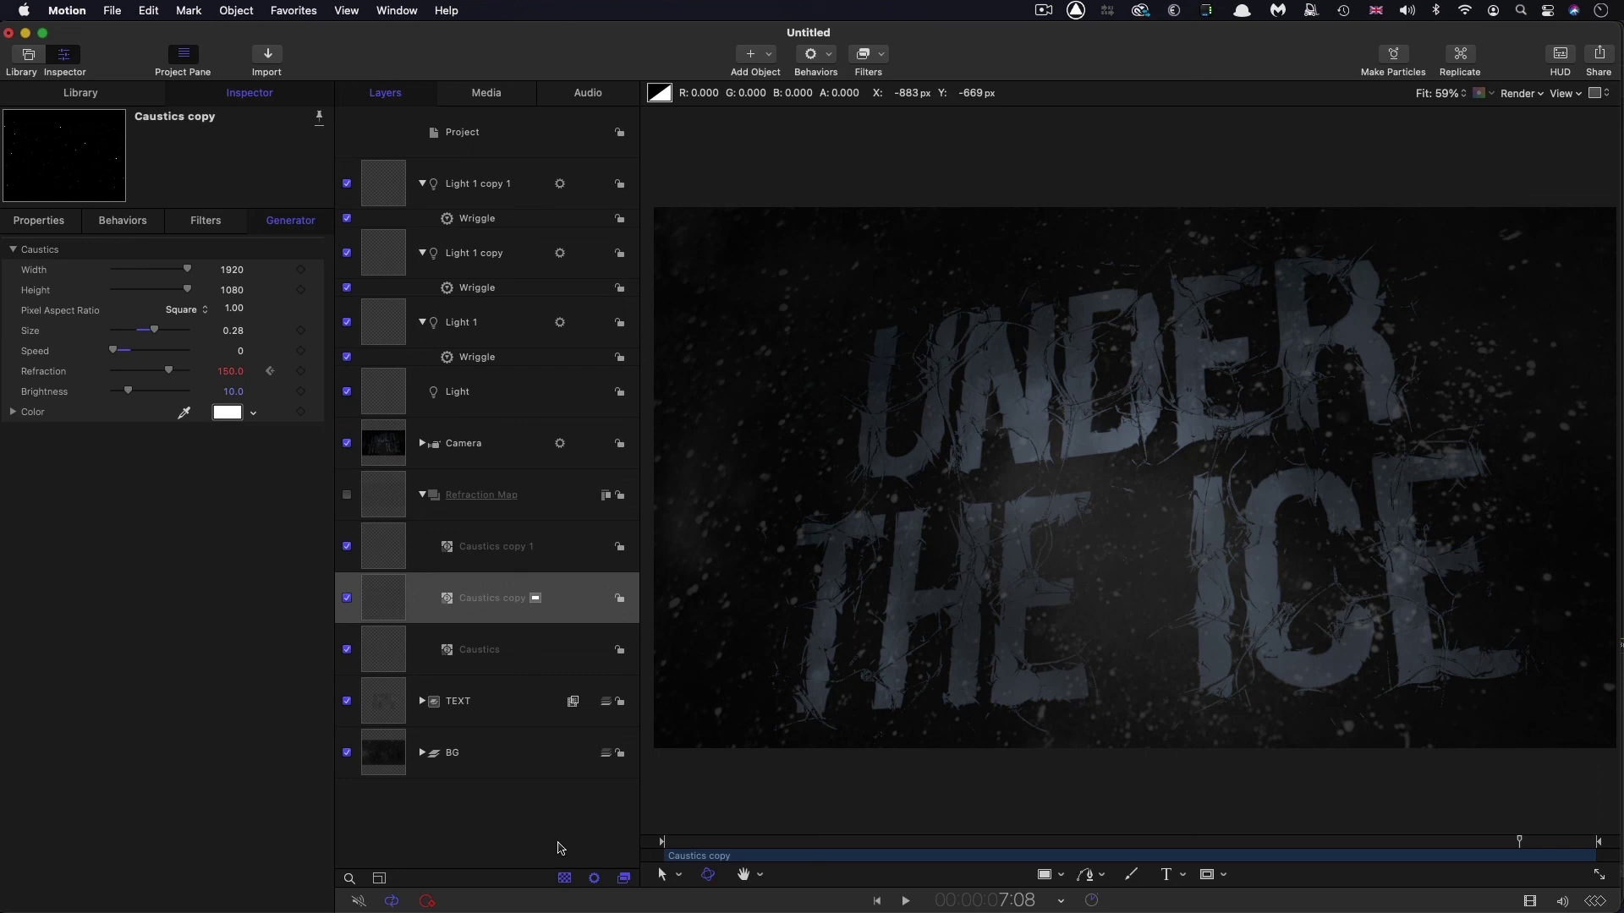